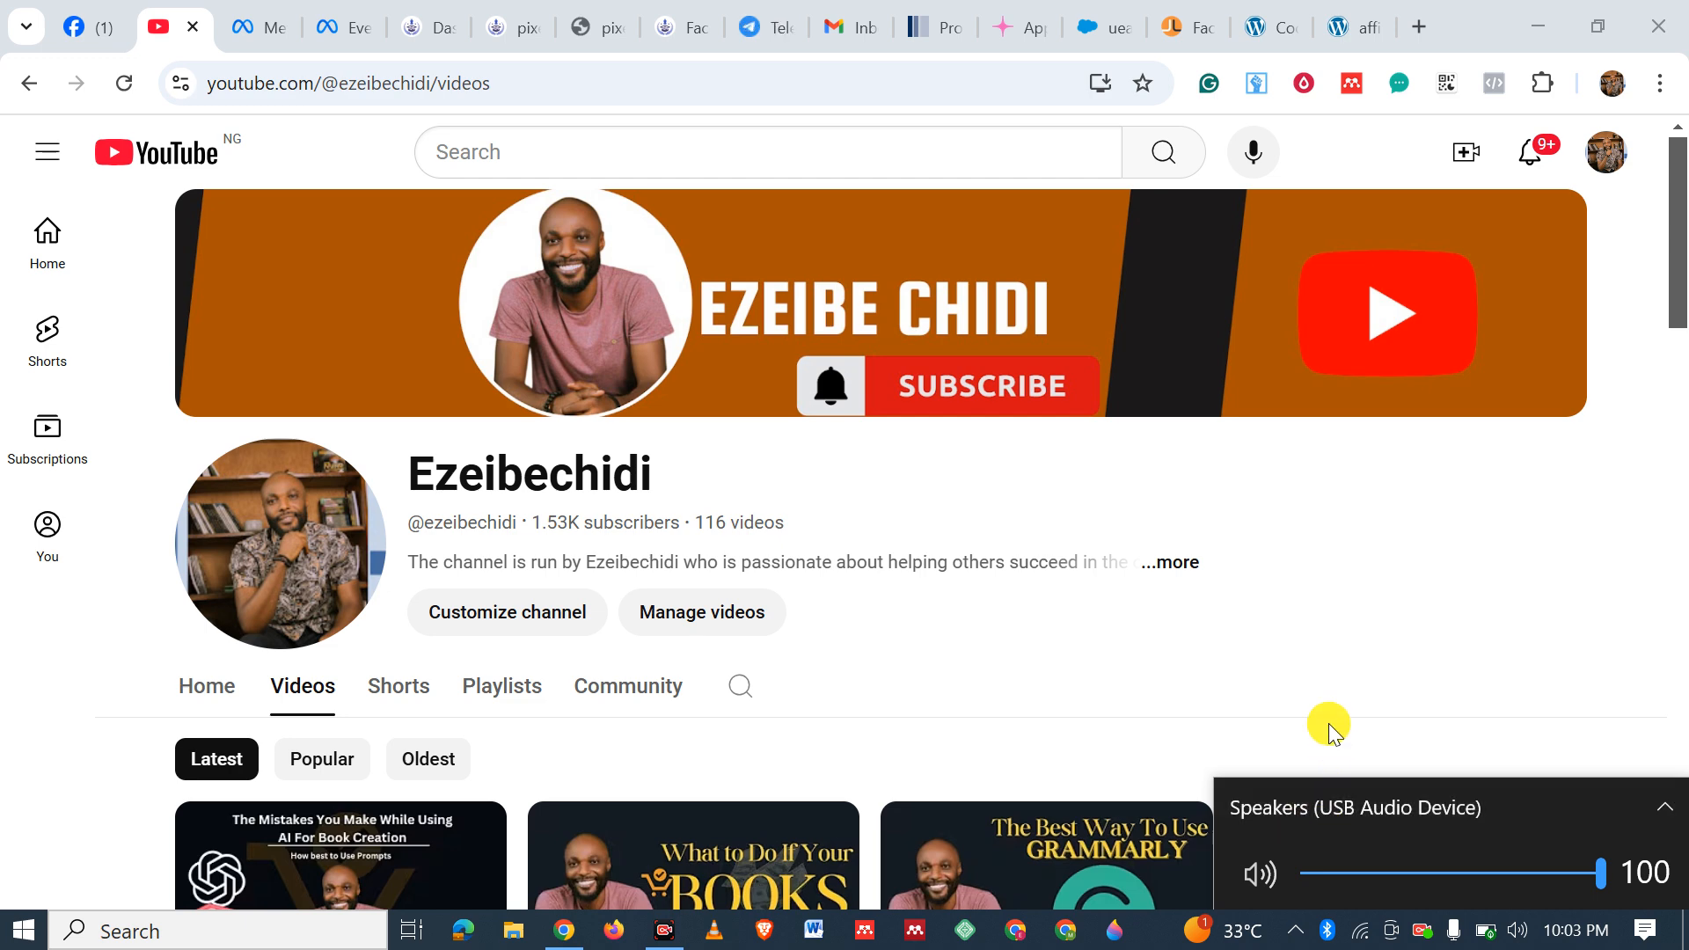
# Check the pixelsite landing page and the Facebook Ads Like A Pro course page for a pixel with Meta Pixel Helper.
pyautogui.moveTo(1677, 282); pyautogui.dragTo(1677, 283)
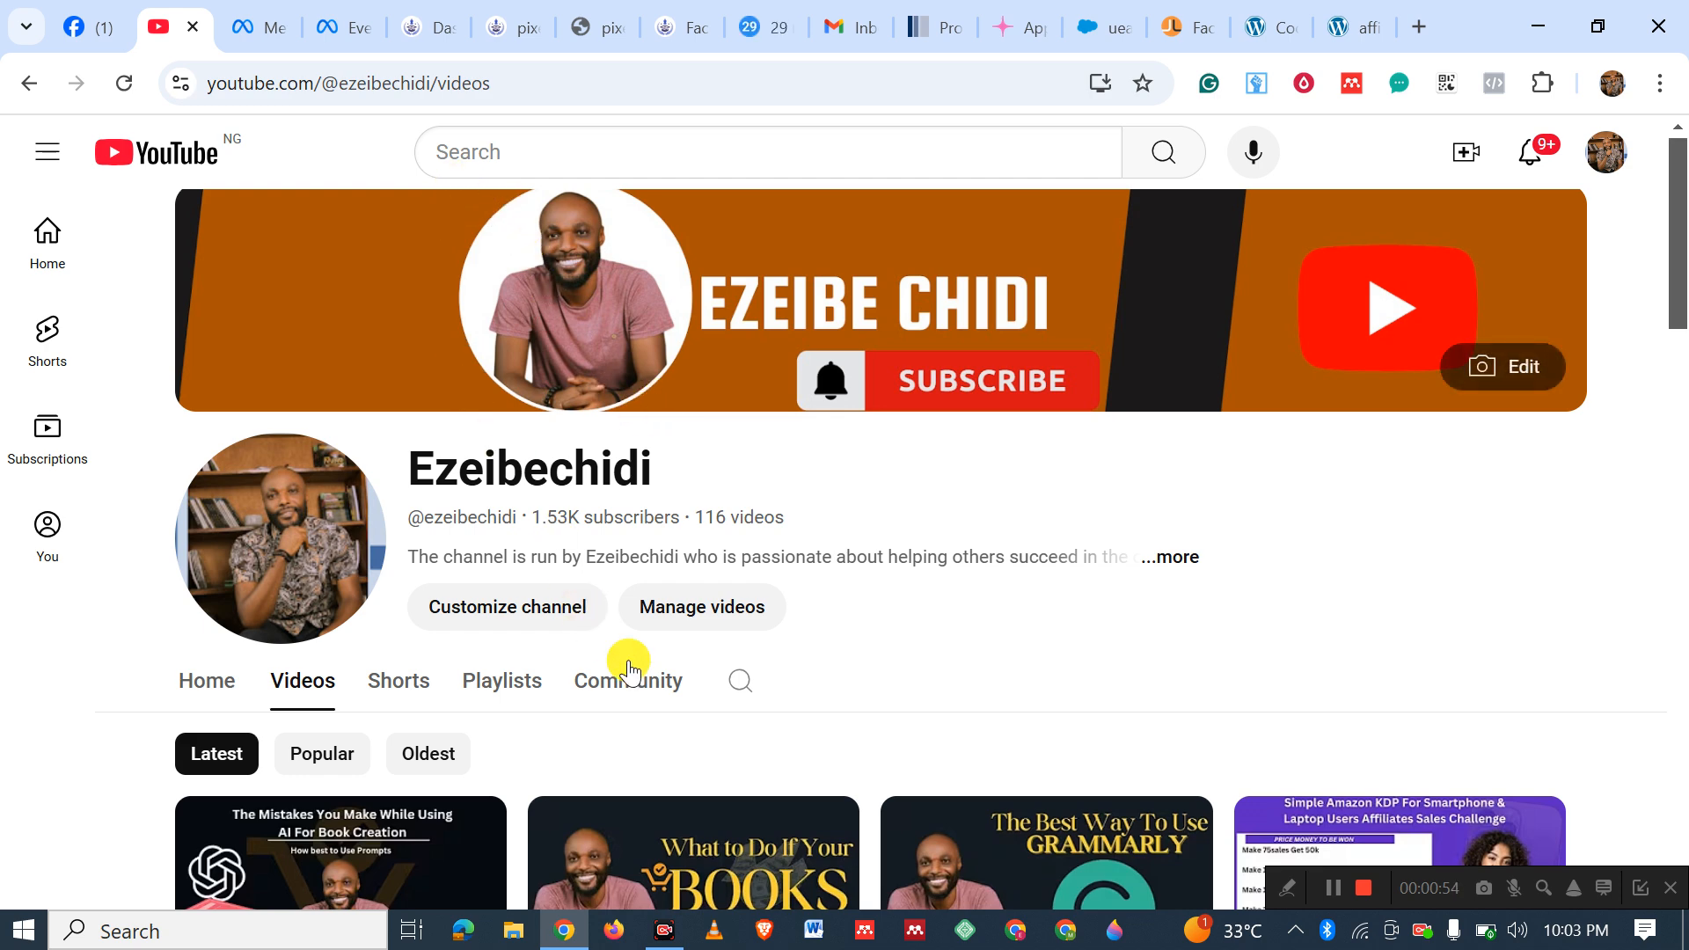
pyautogui.click(523, 42)
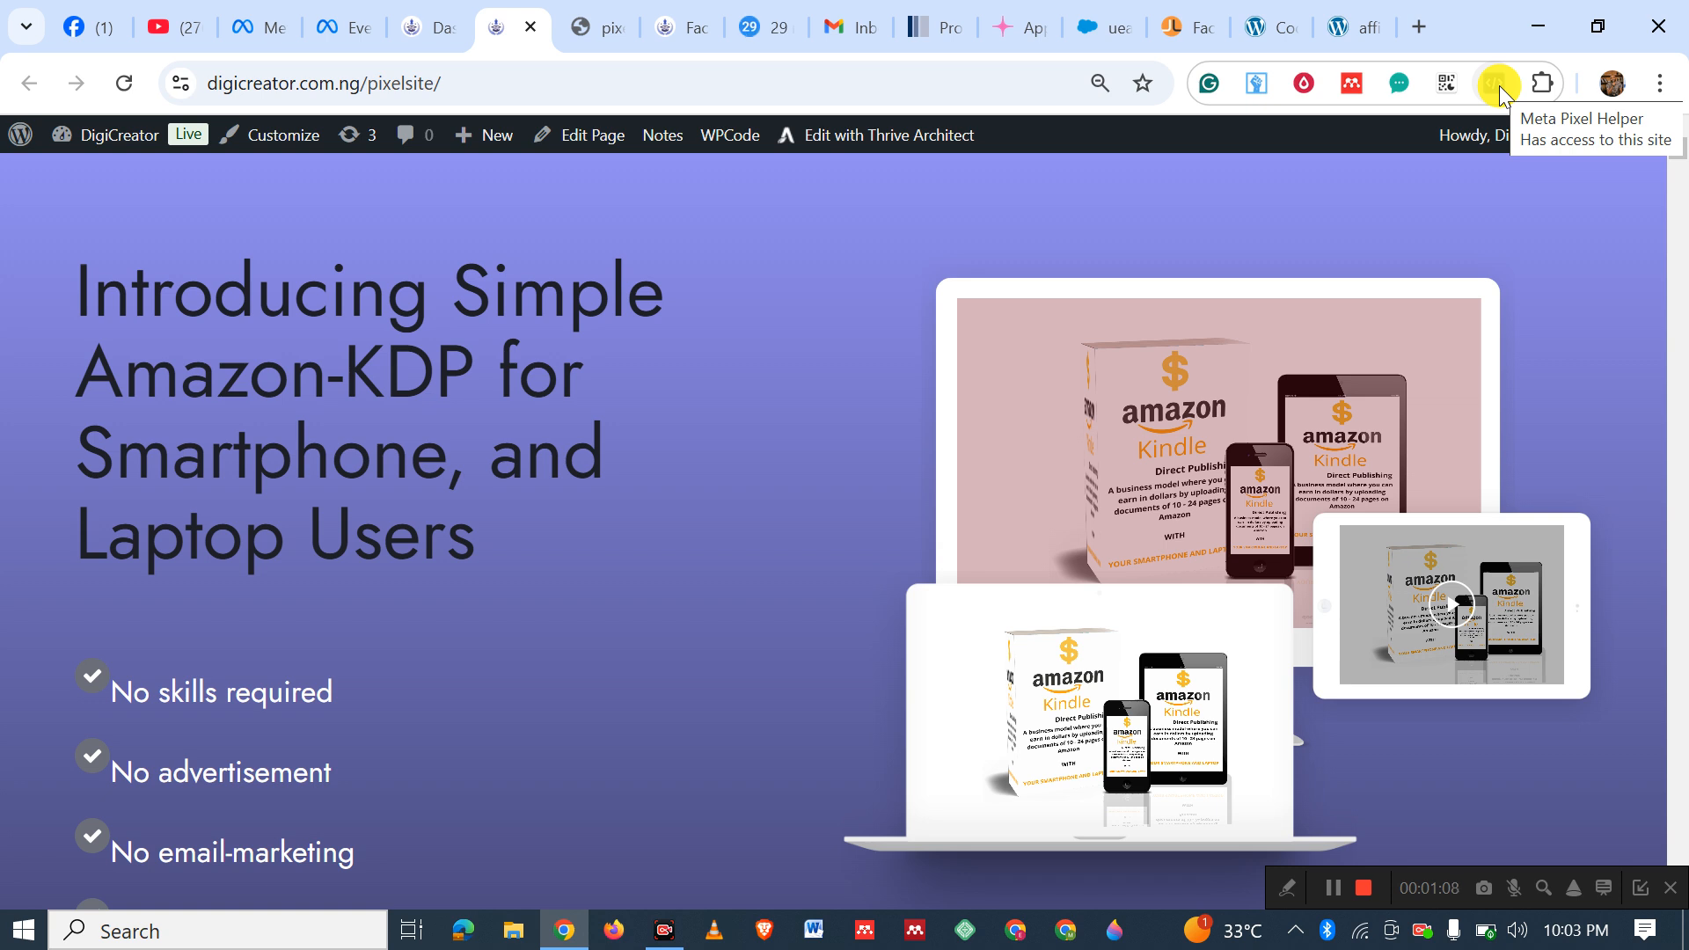
pyautogui.click(1495, 85)
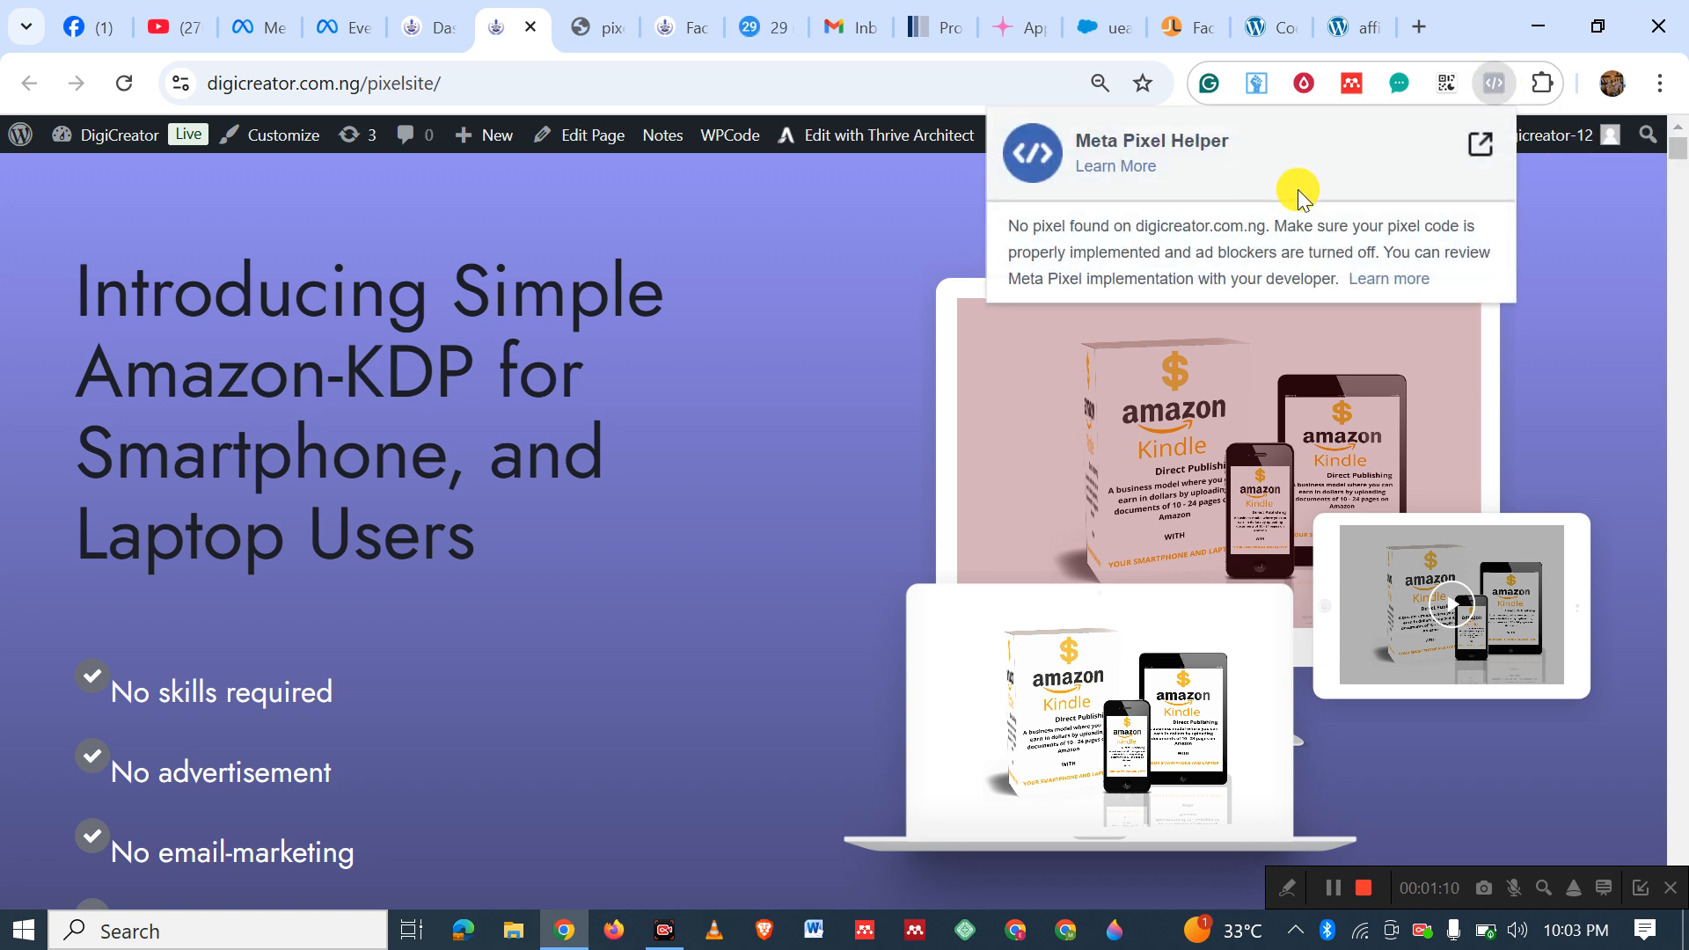
pyautogui.click(124, 83)
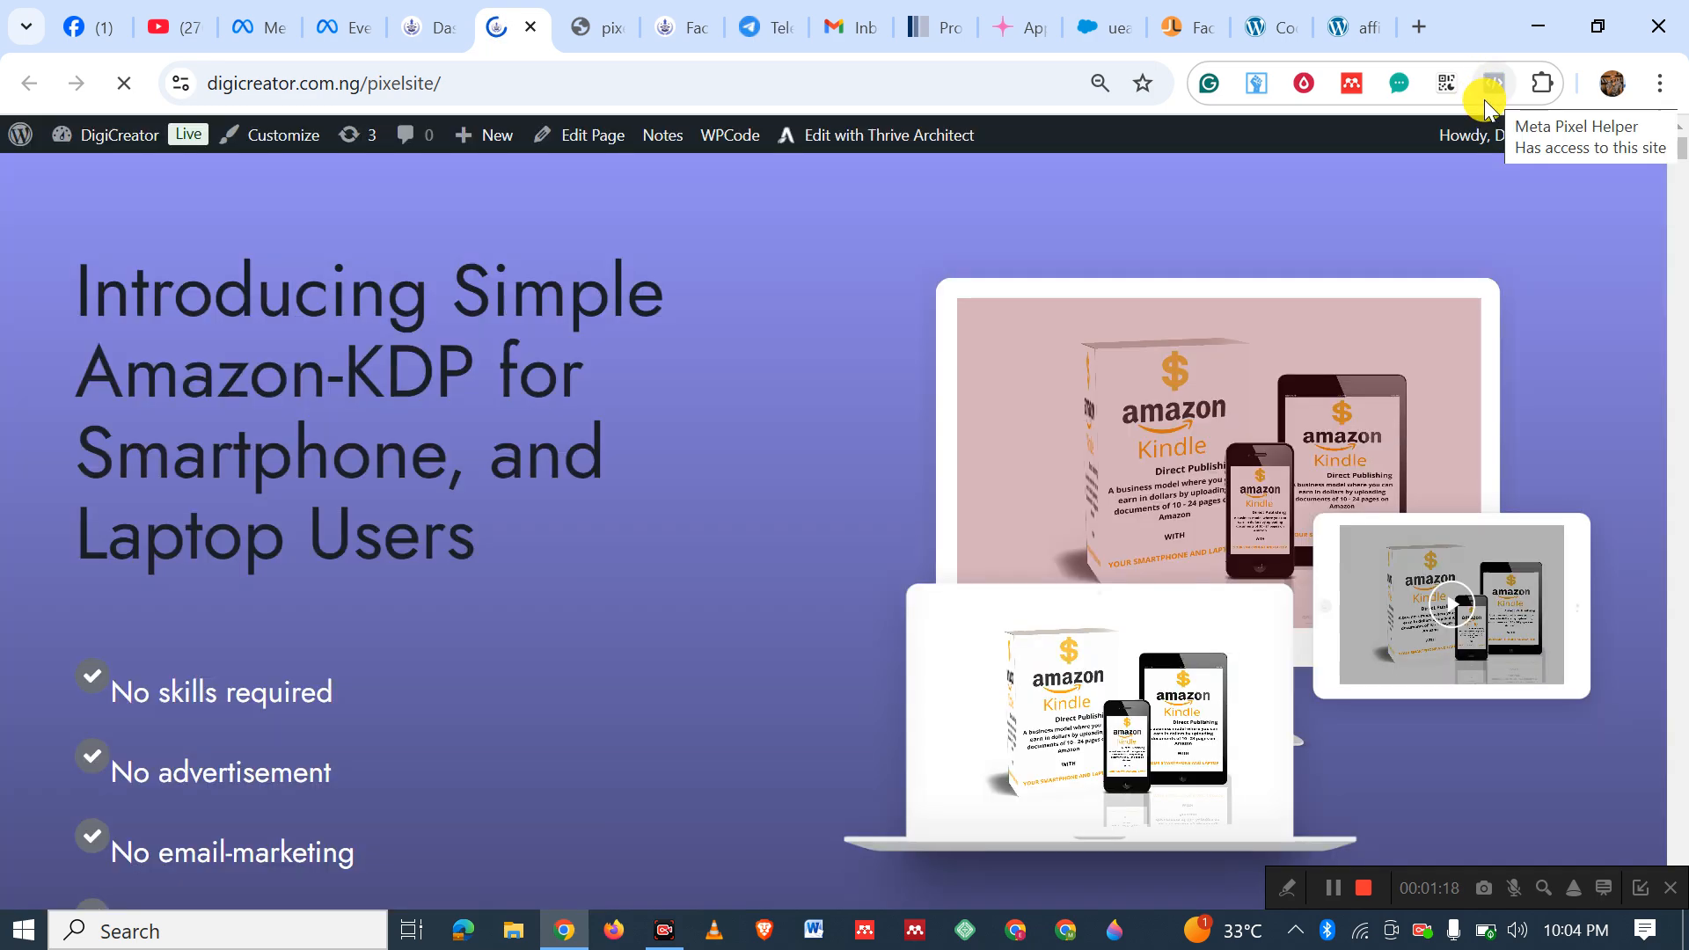
pyautogui.click(689, 36)
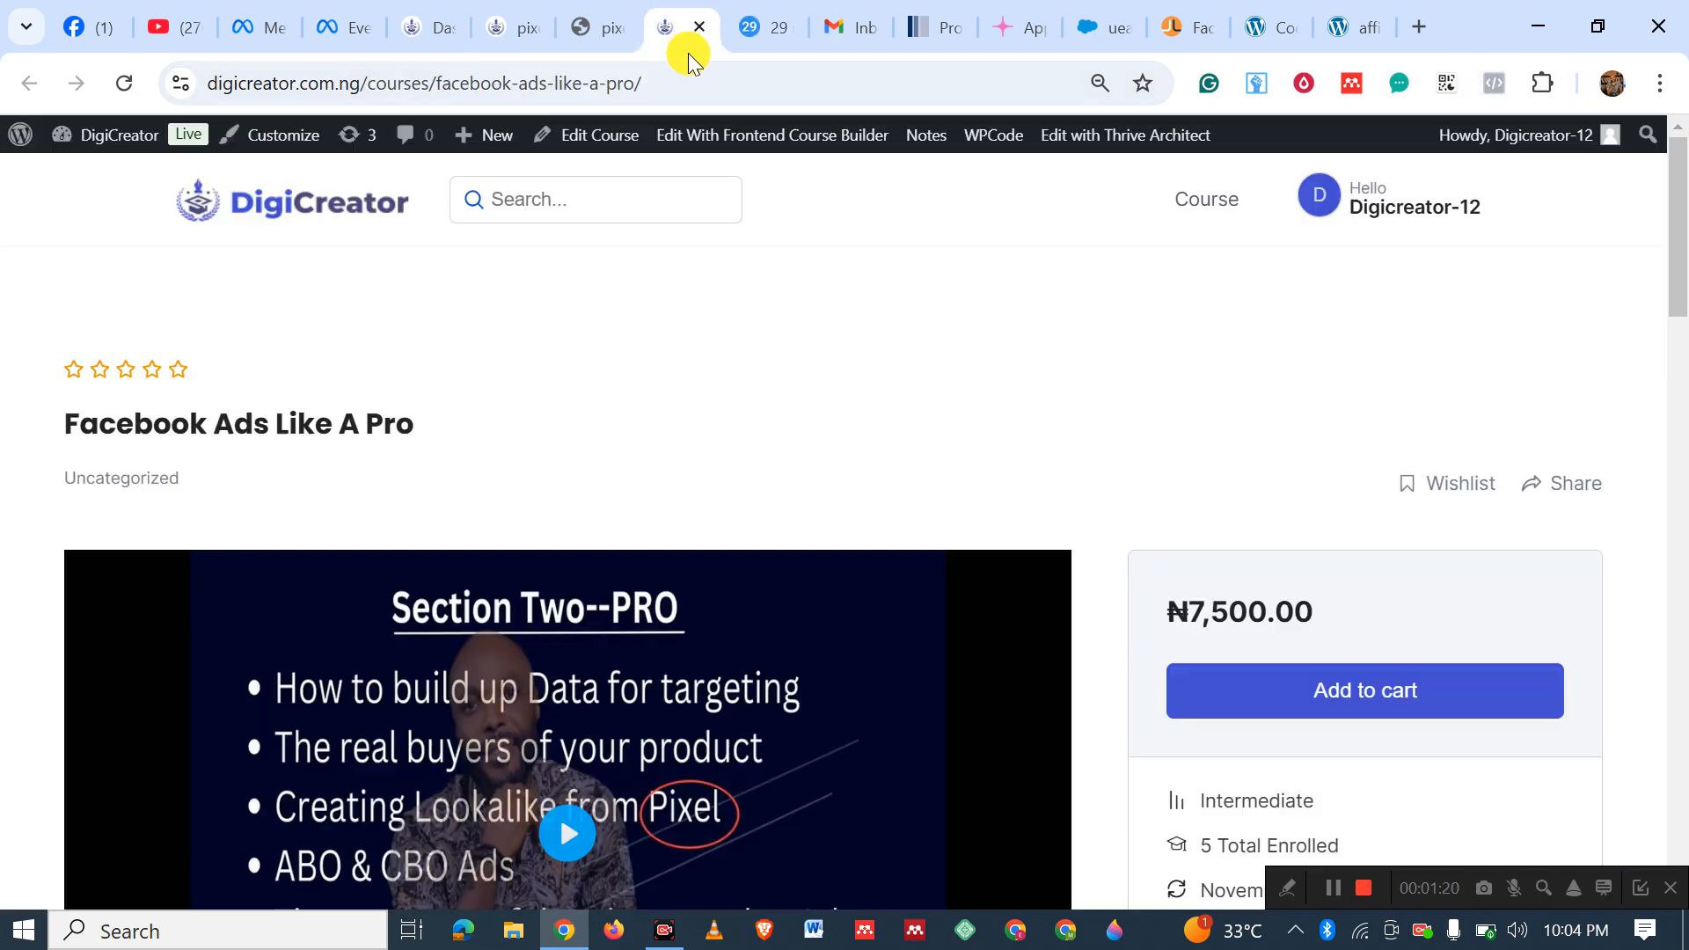
pyautogui.click(1494, 83)
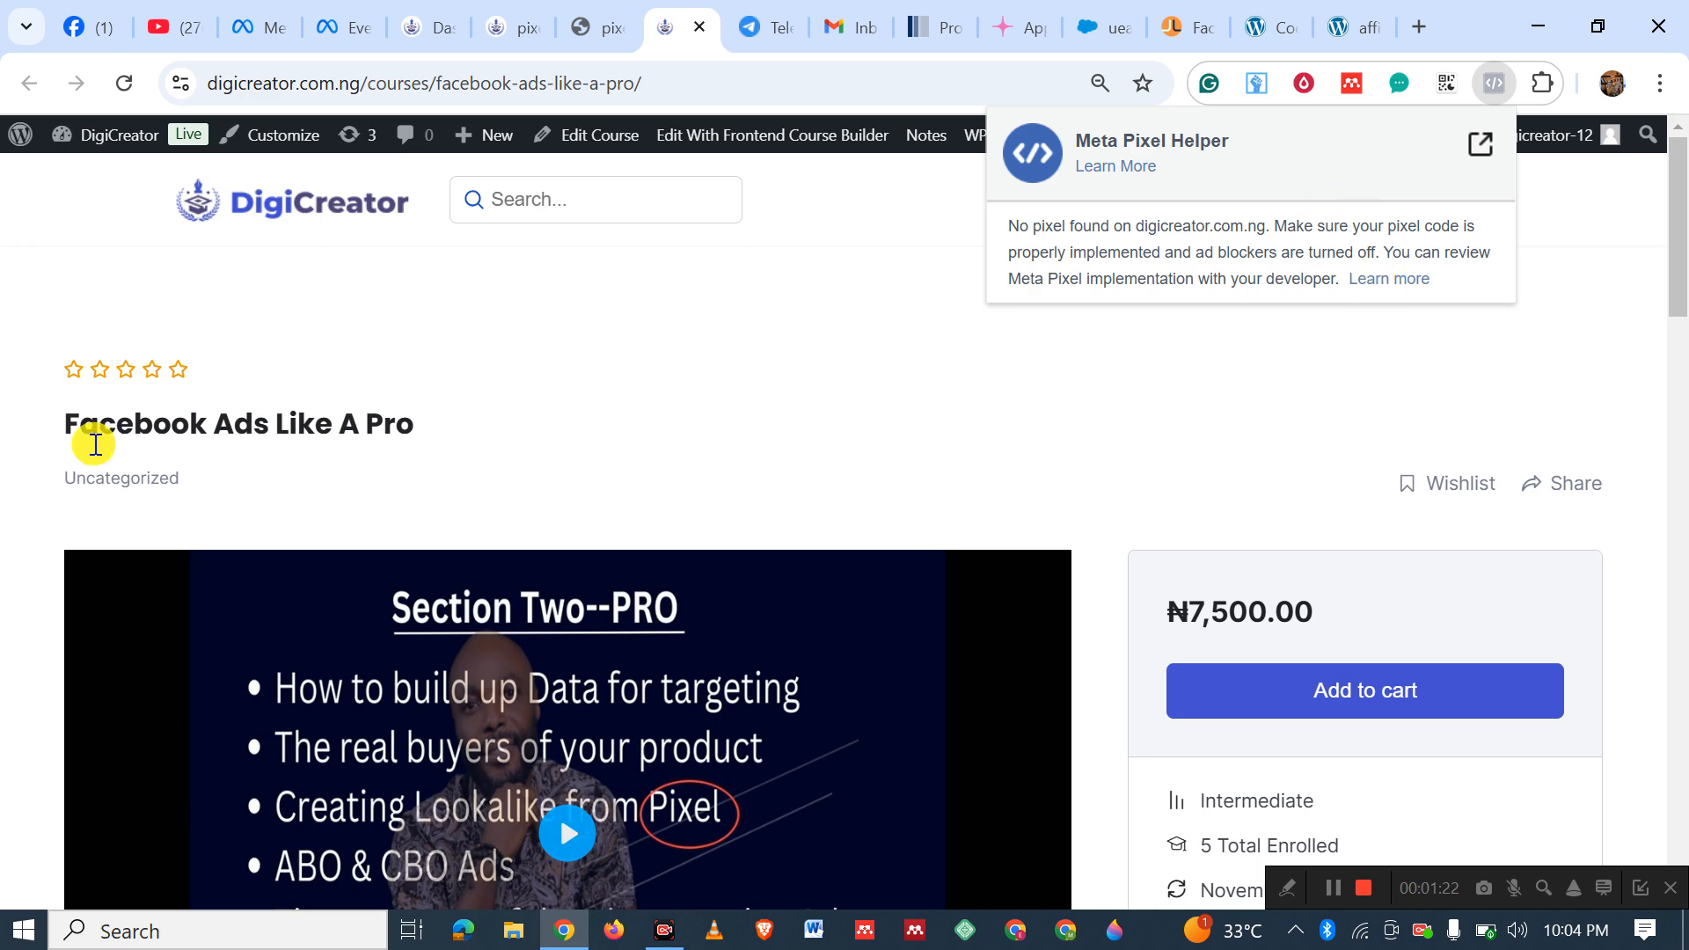
# Review the Digicreator Website Pixel's event activity in Events Manager and locate the PixelYourSite plugin in the WordPress admin.
pyautogui.click(333, 31)
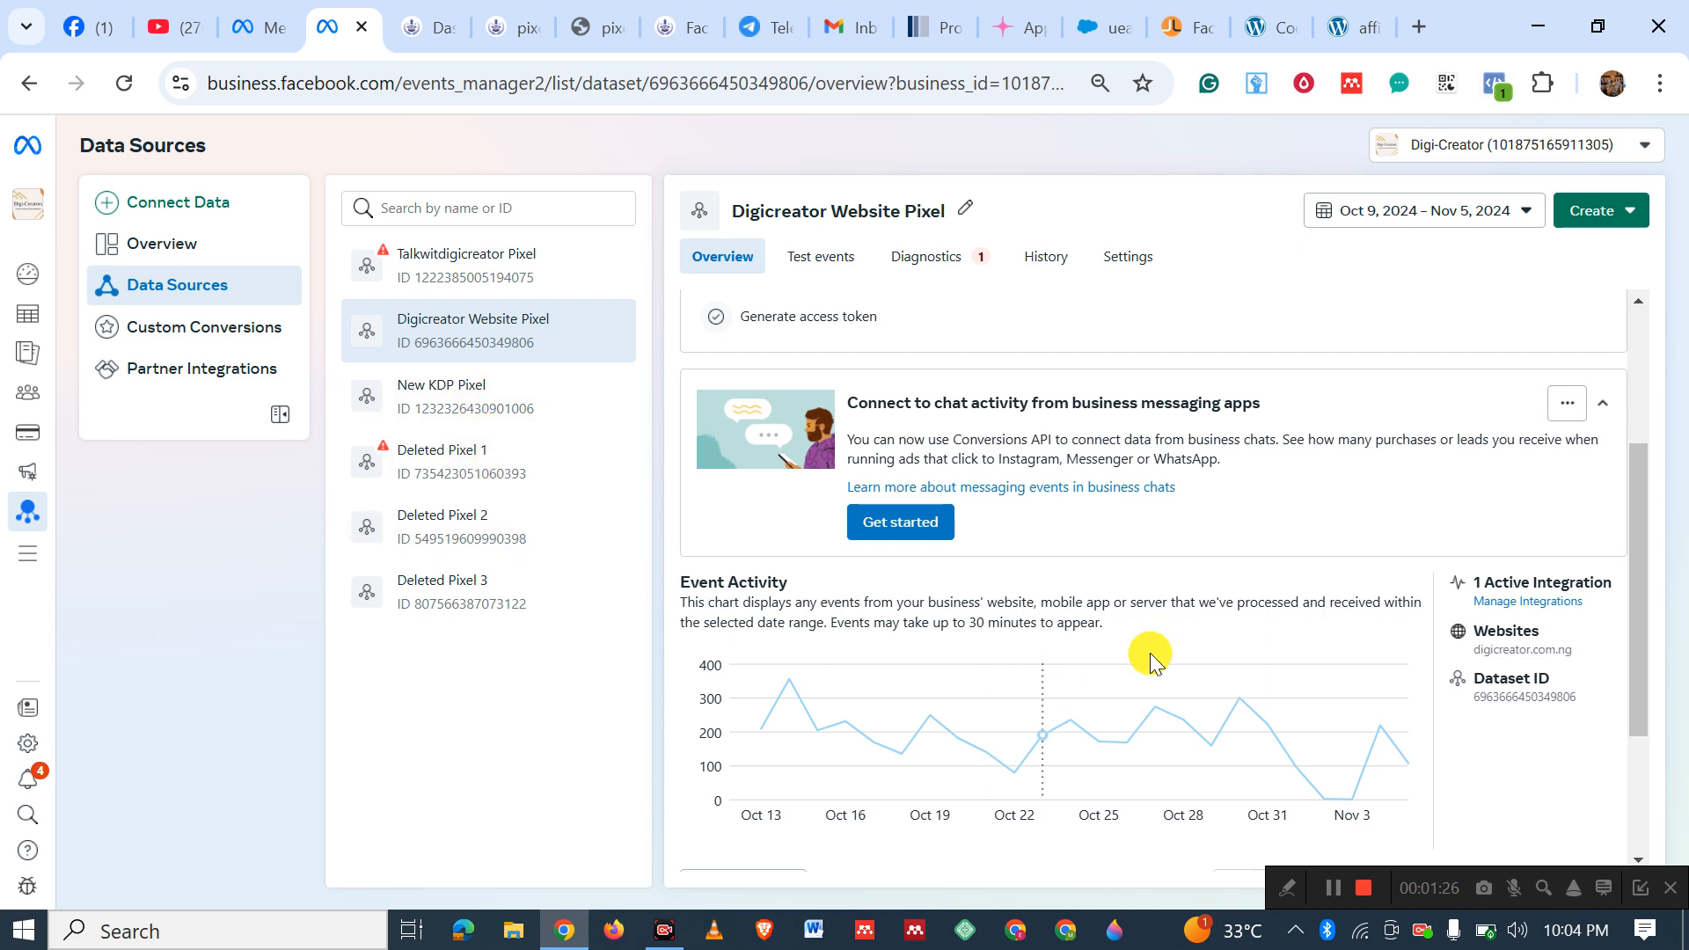
pyautogui.scroll(-3, 1340, 601)
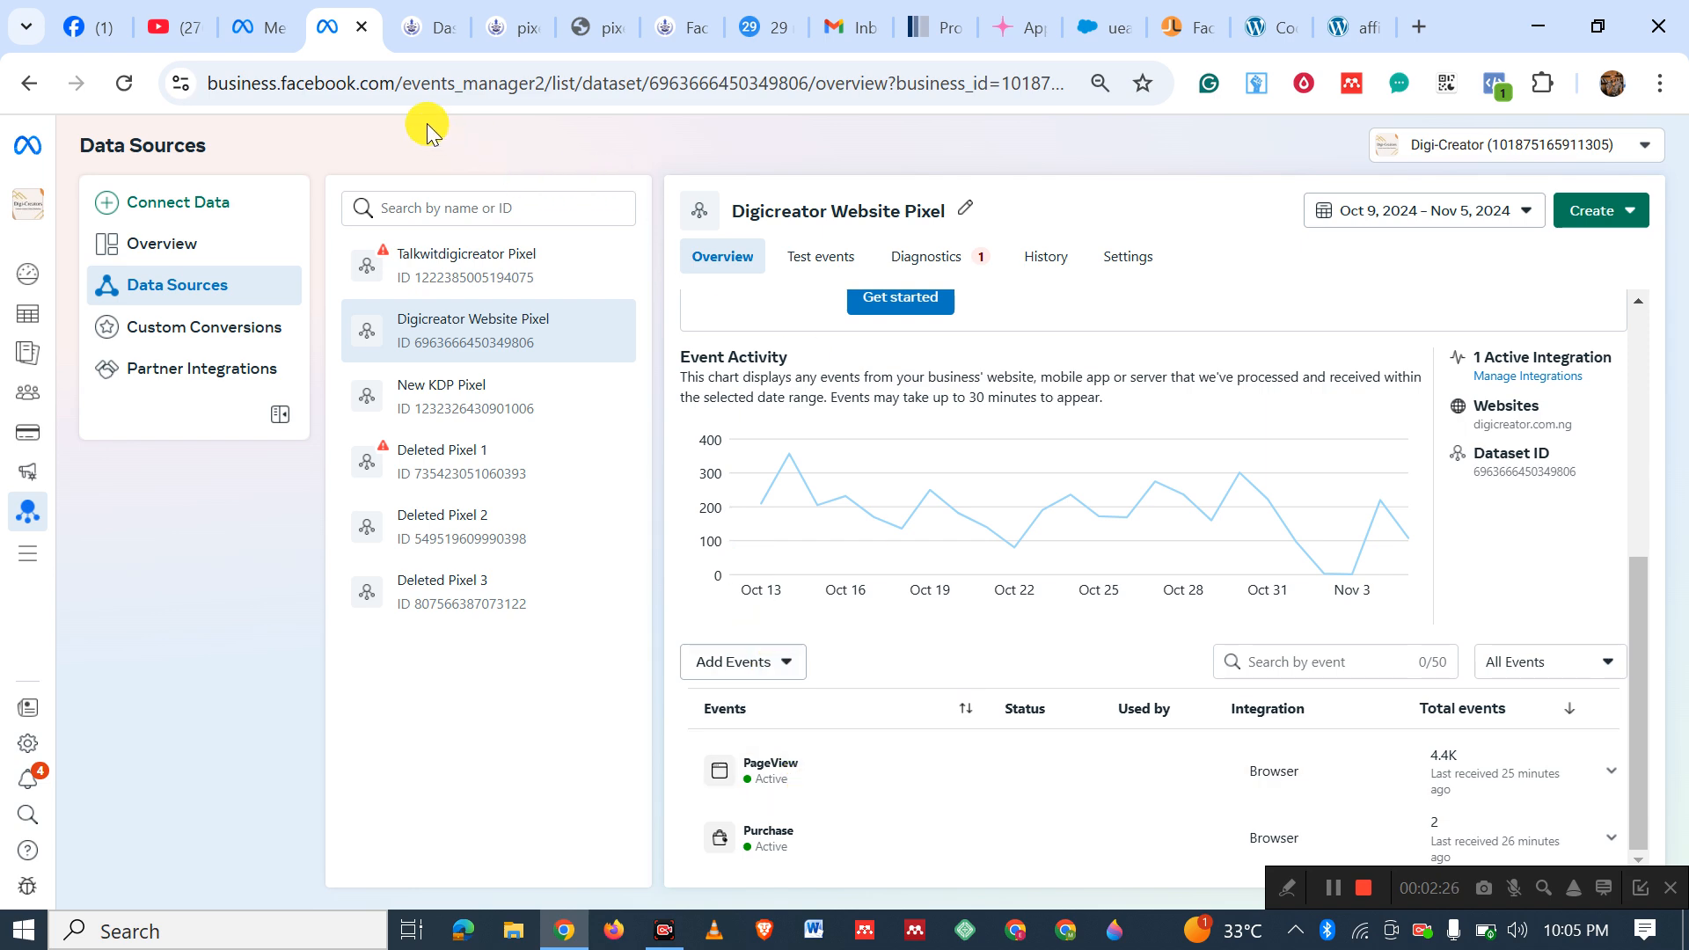
pyautogui.click(422, 28)
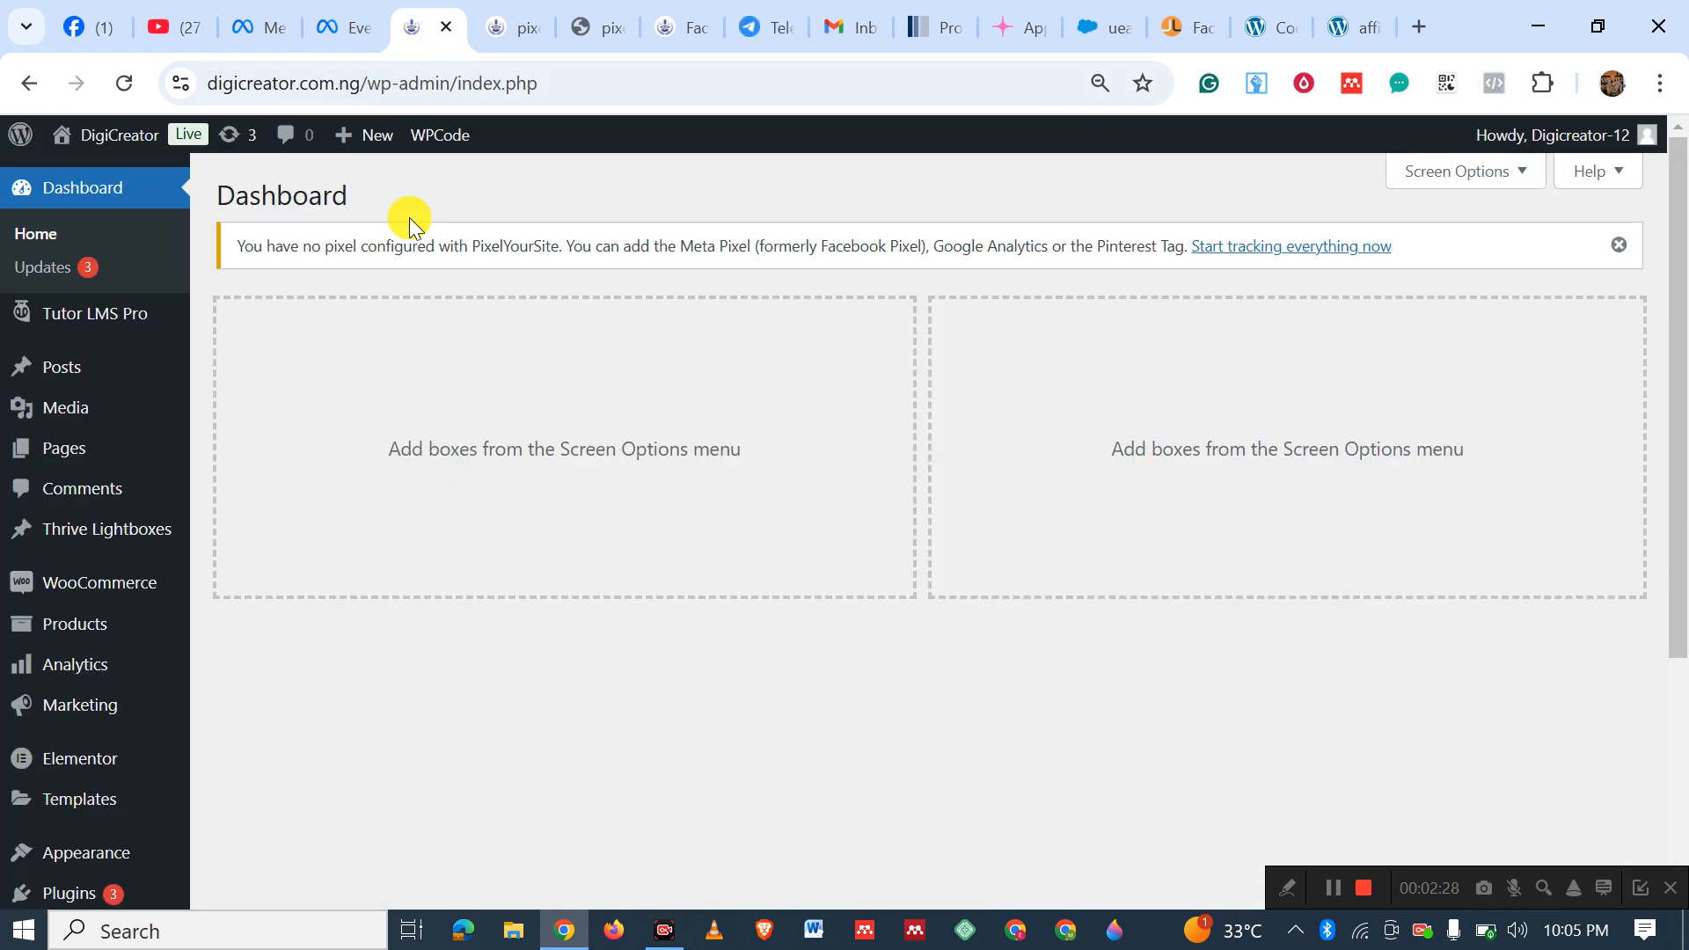
pyautogui.moveTo(91, 595)
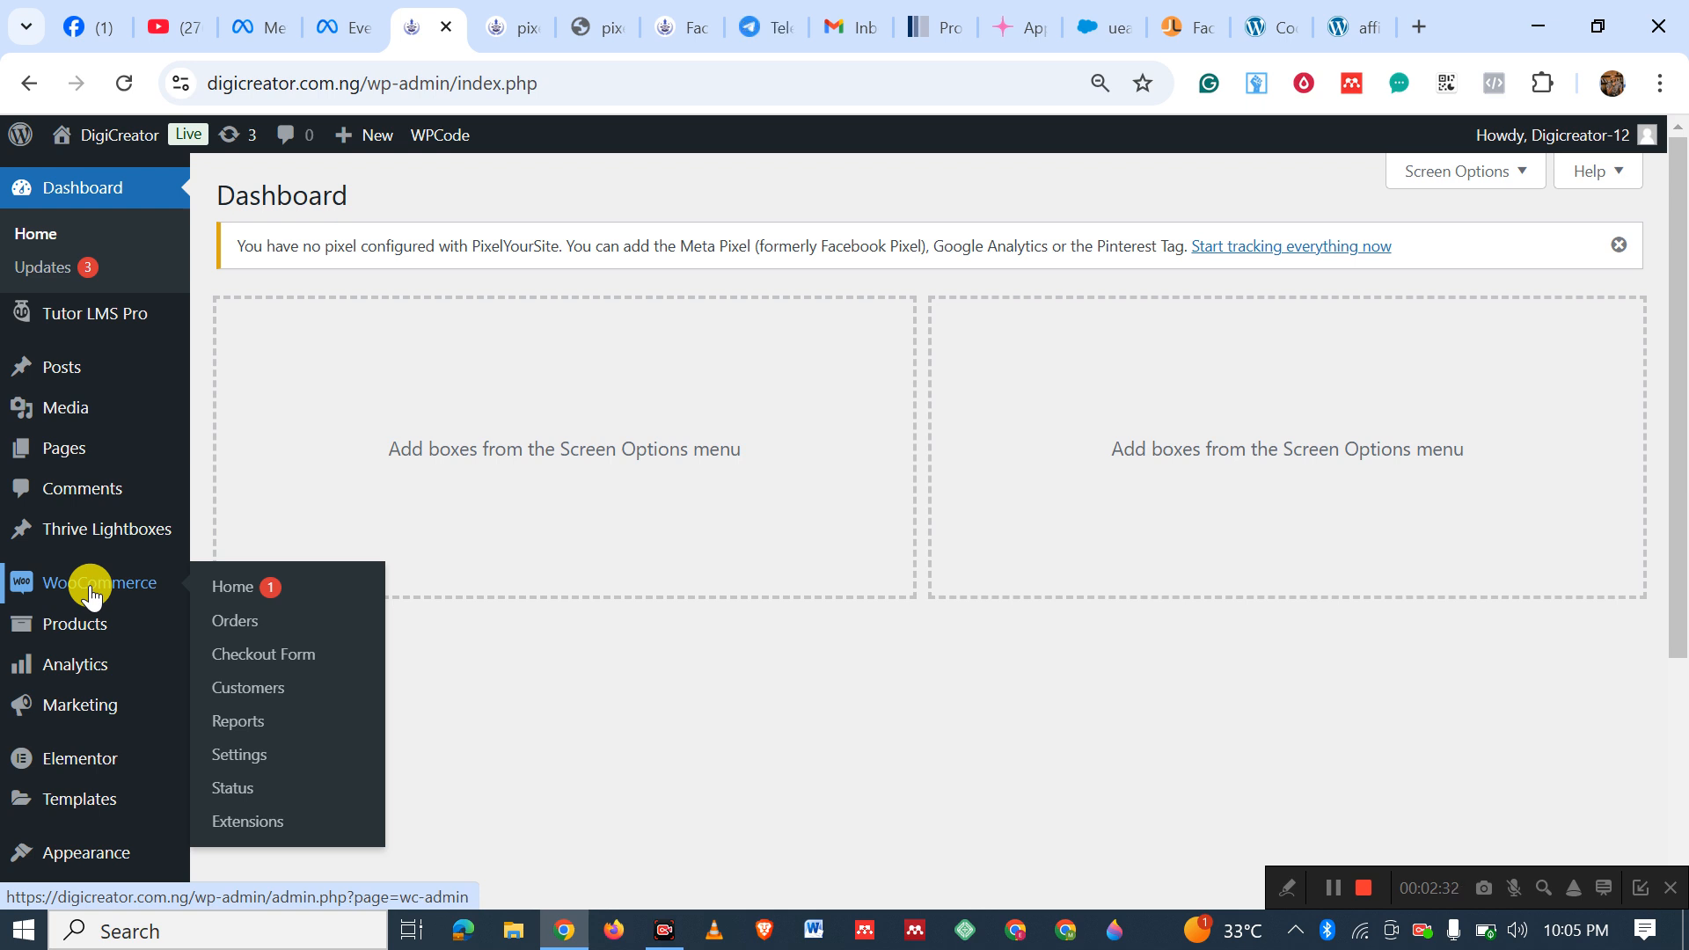
pyautogui.scroll(-4, 114, 616)
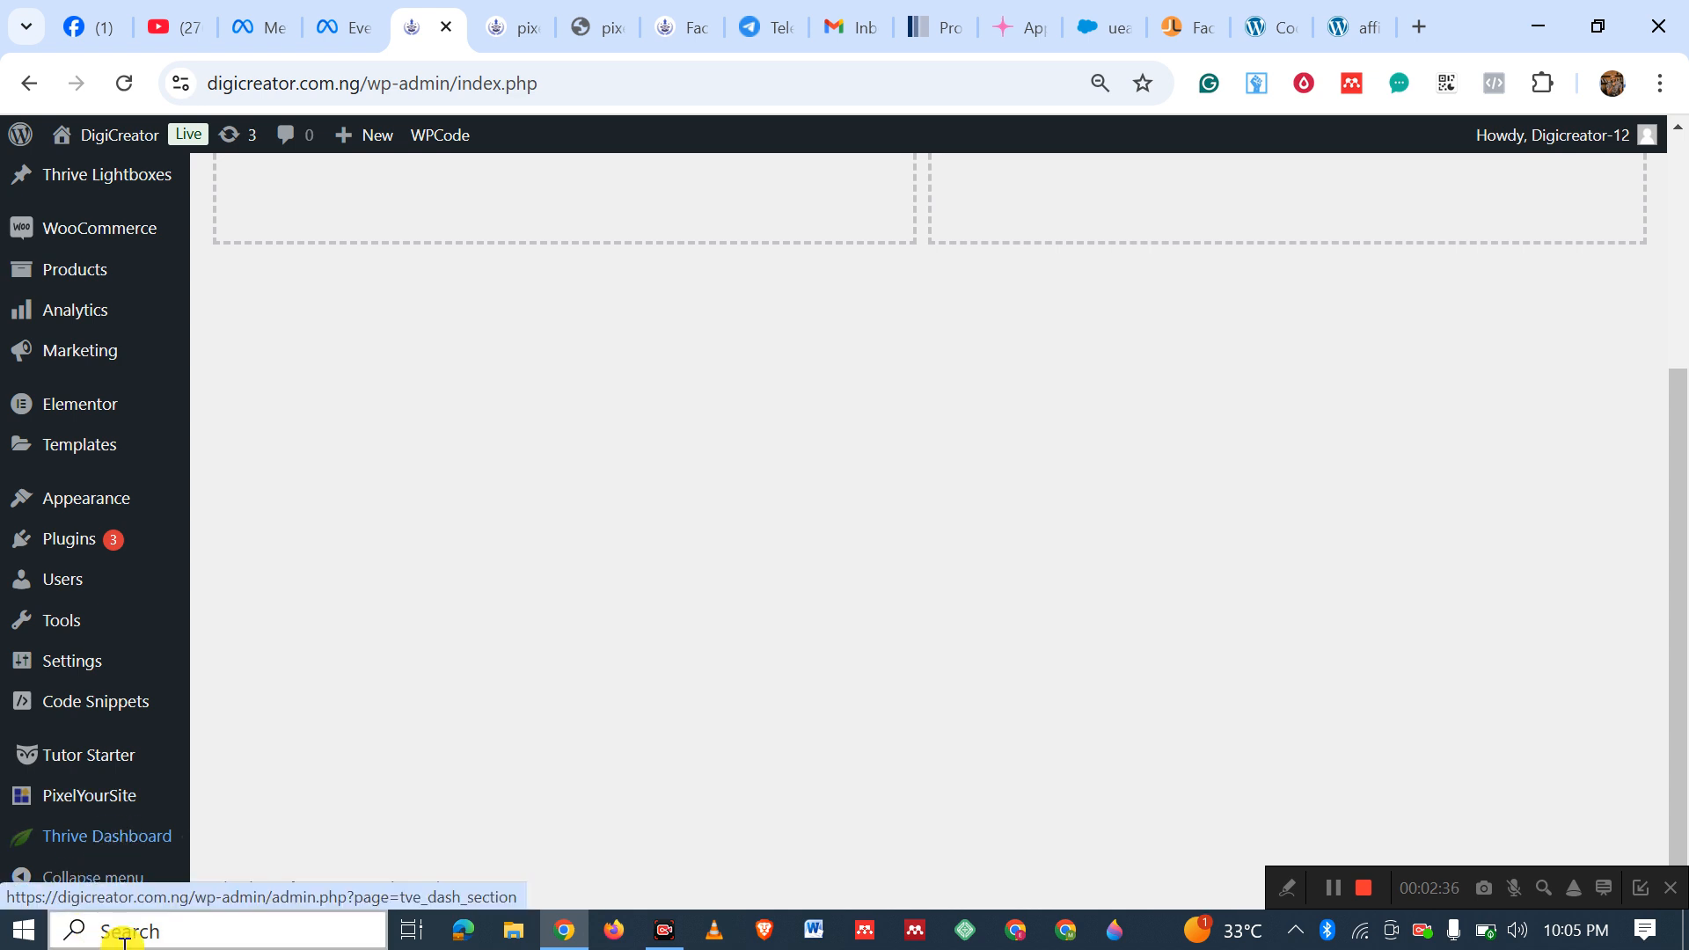
pyautogui.moveTo(91, 718)
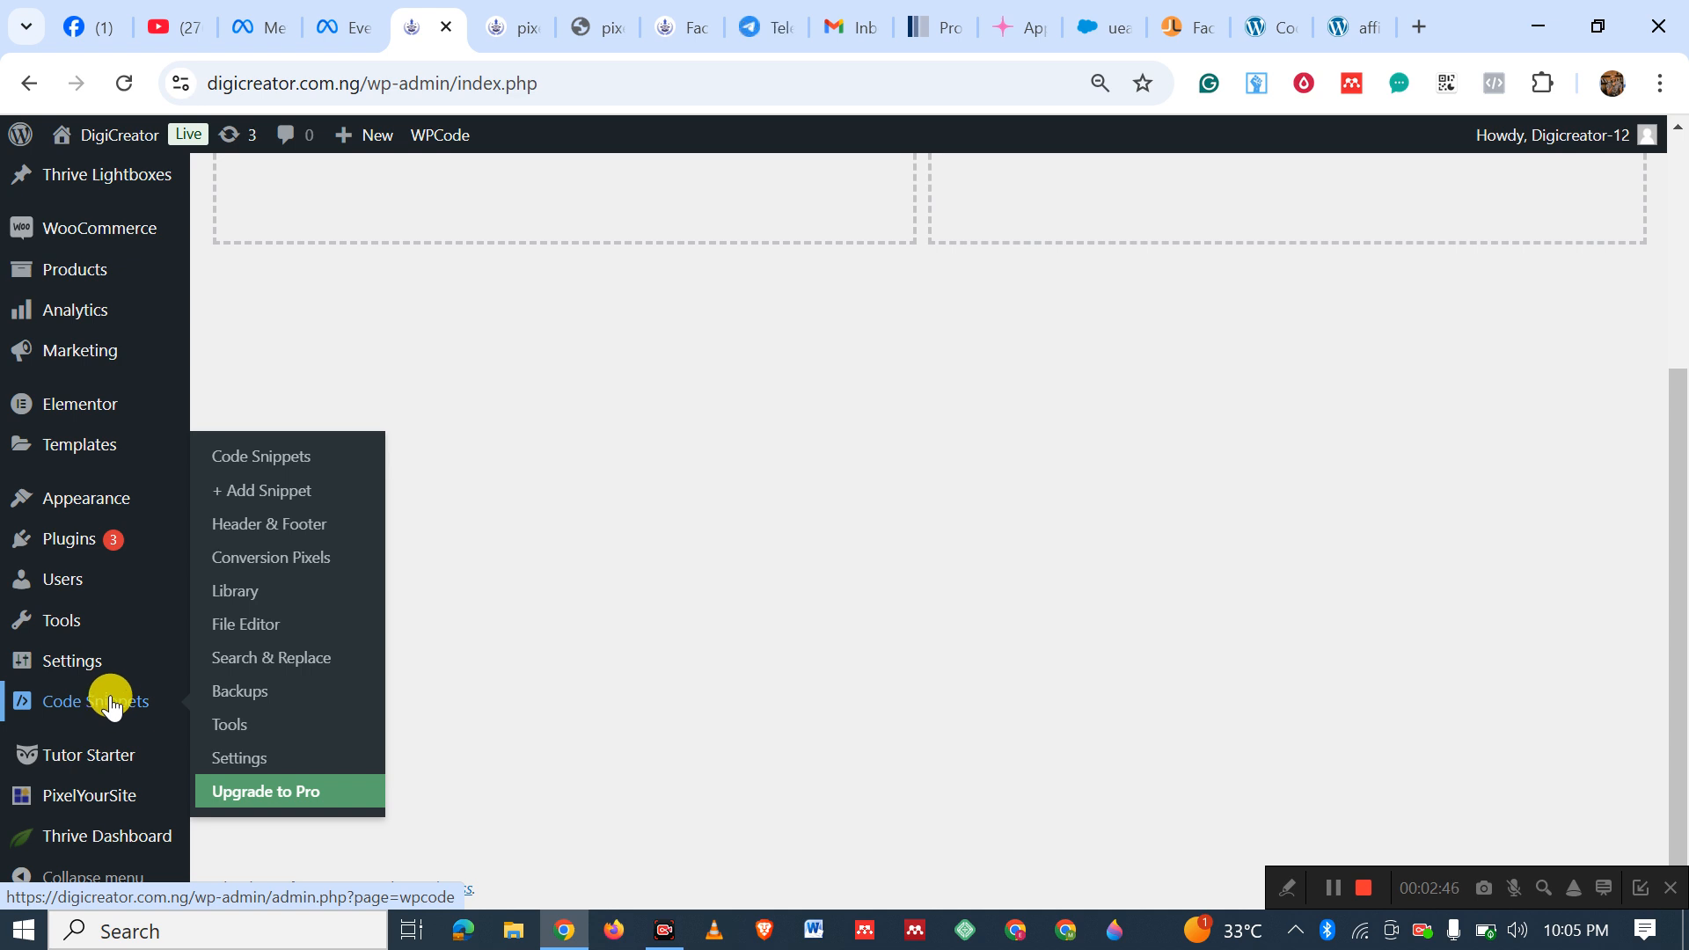
pyautogui.moveTo(139, 849)
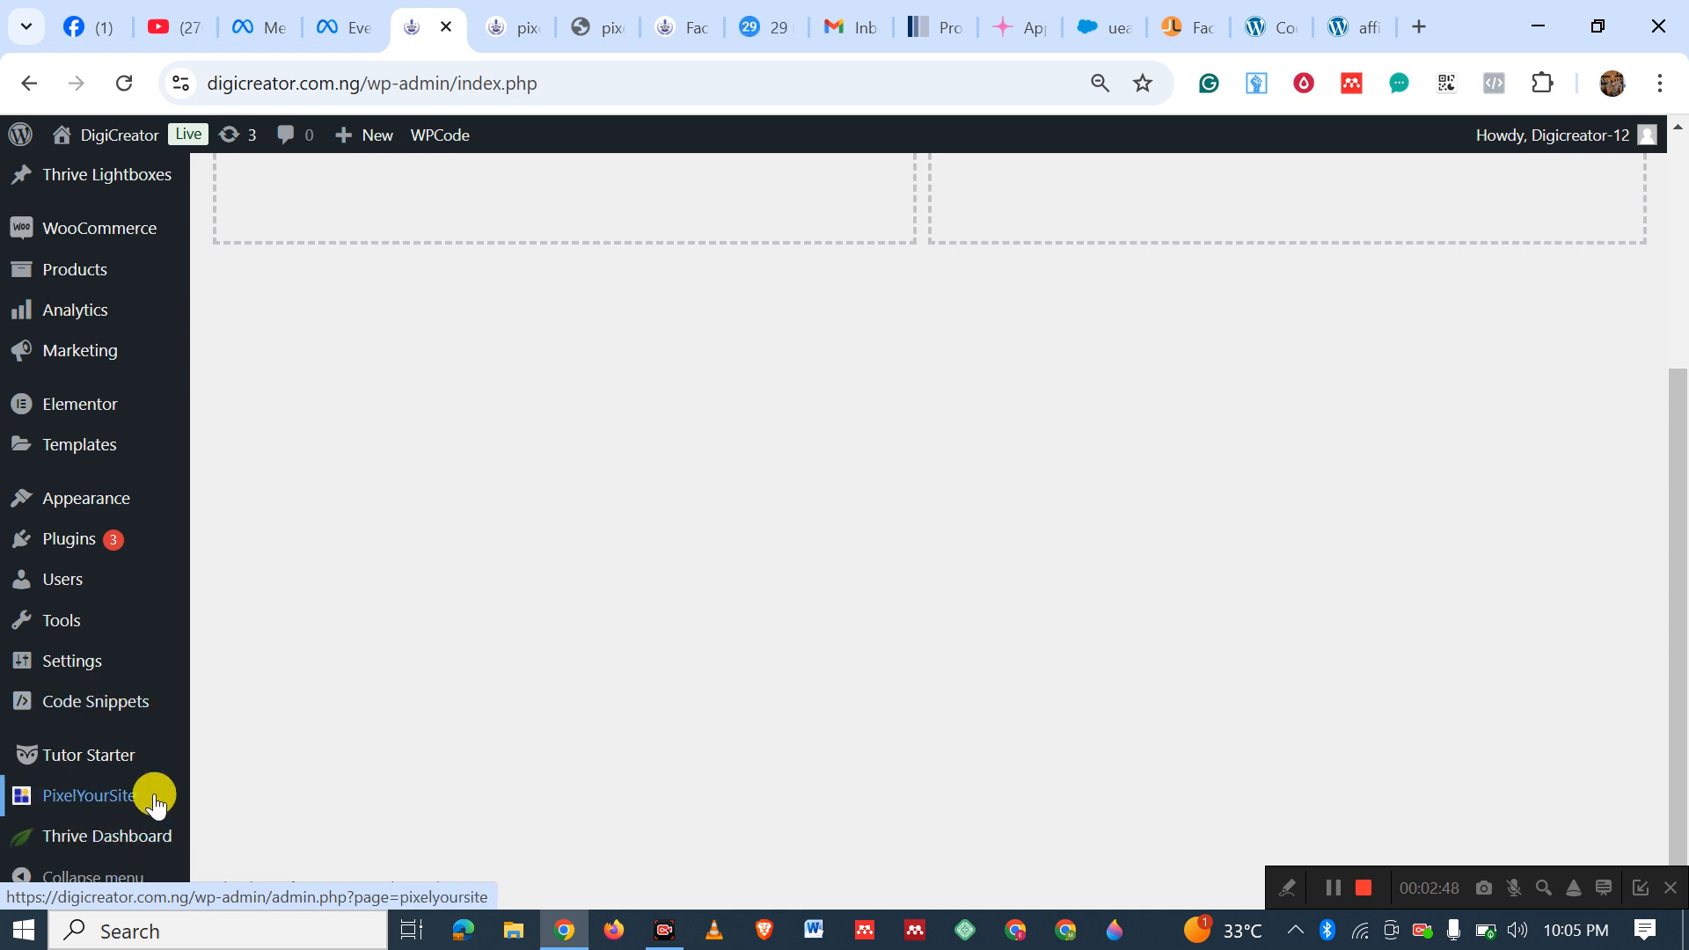
pyautogui.moveTo(101, 806)
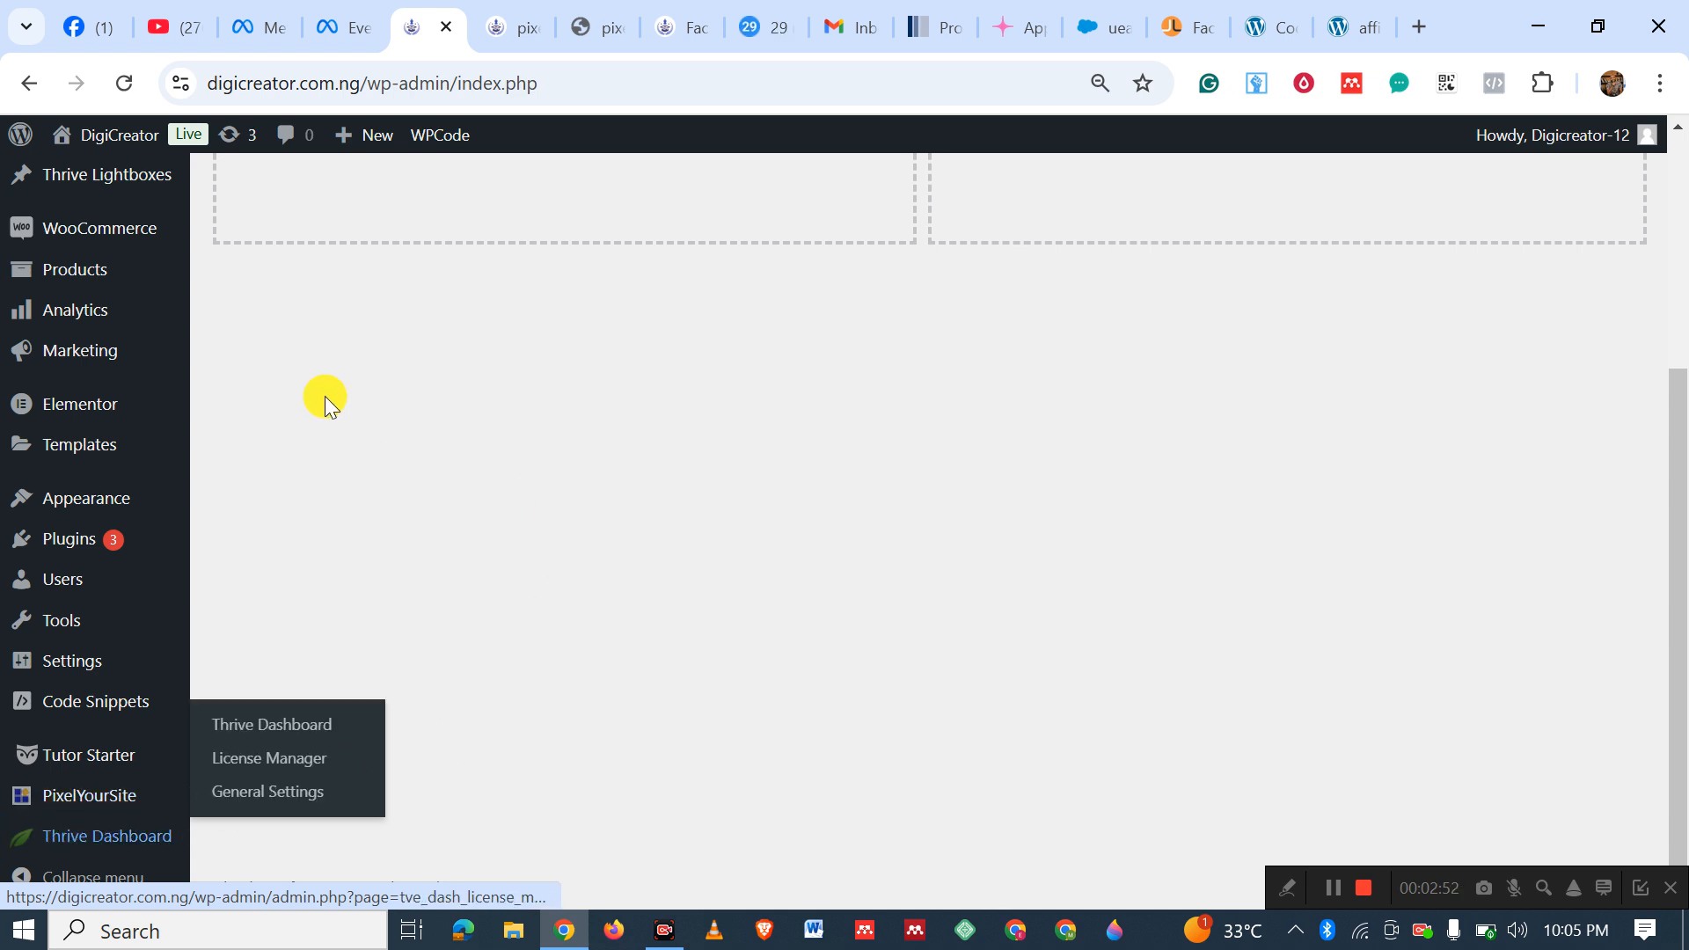
# Examine the Digicreator Website Pixel's integrations and its options for adding events in Events Manager.
pyautogui.click(331, 36)
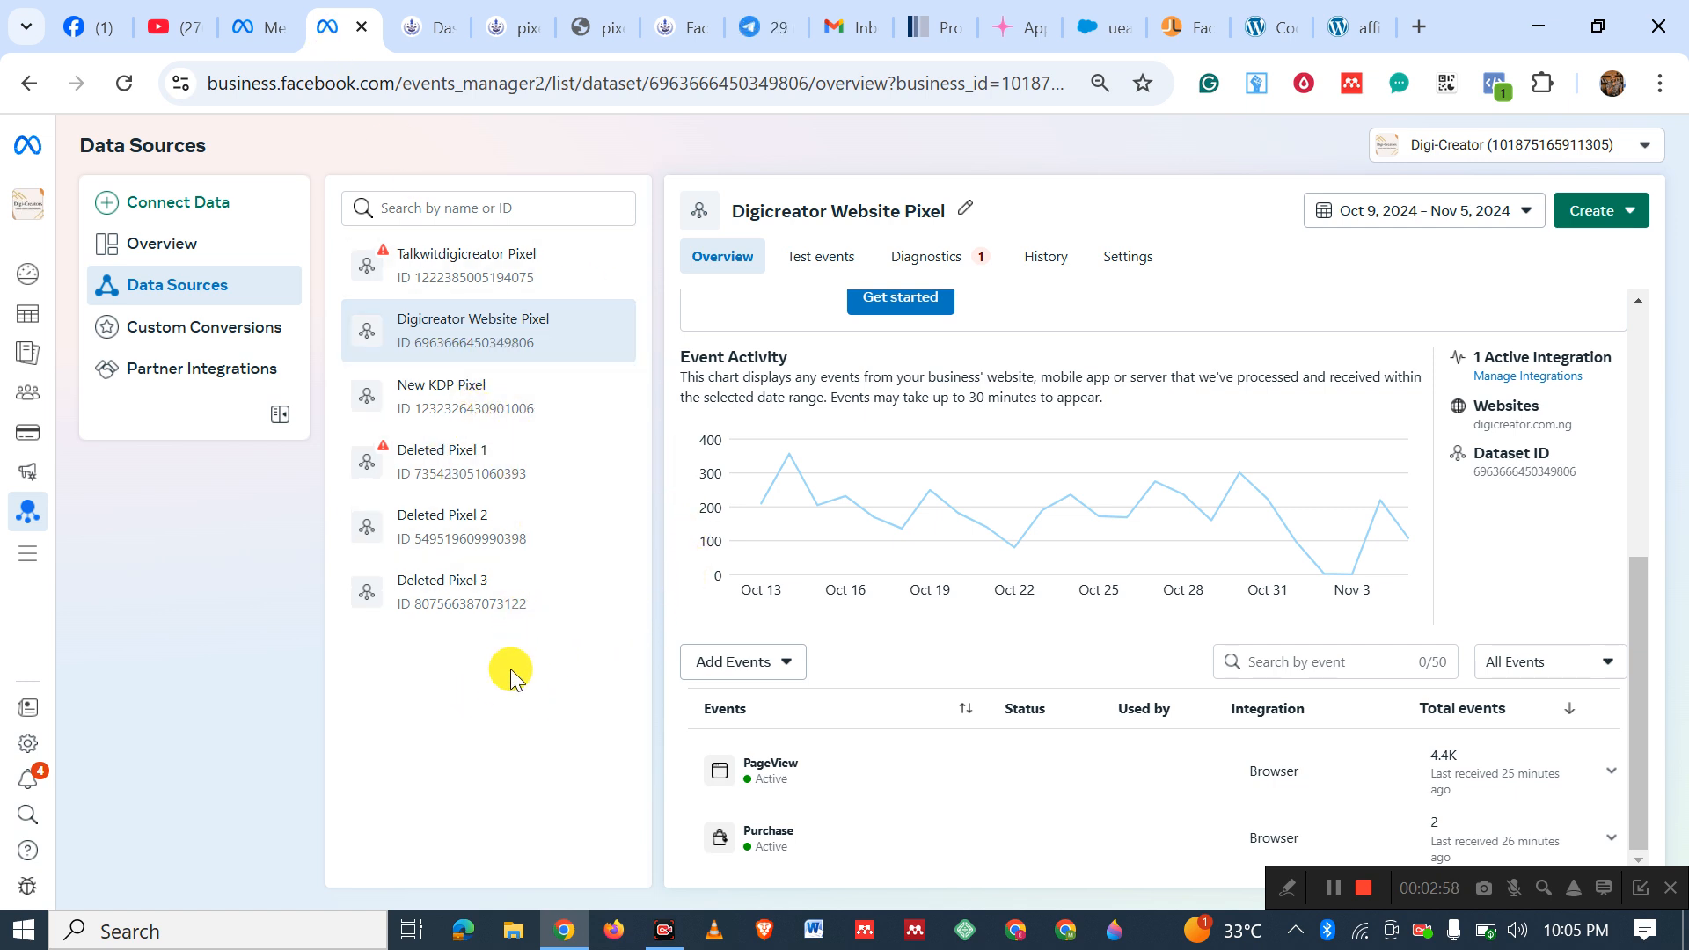
pyautogui.moveTo(493, 320); pyautogui.dragTo(513, 342)
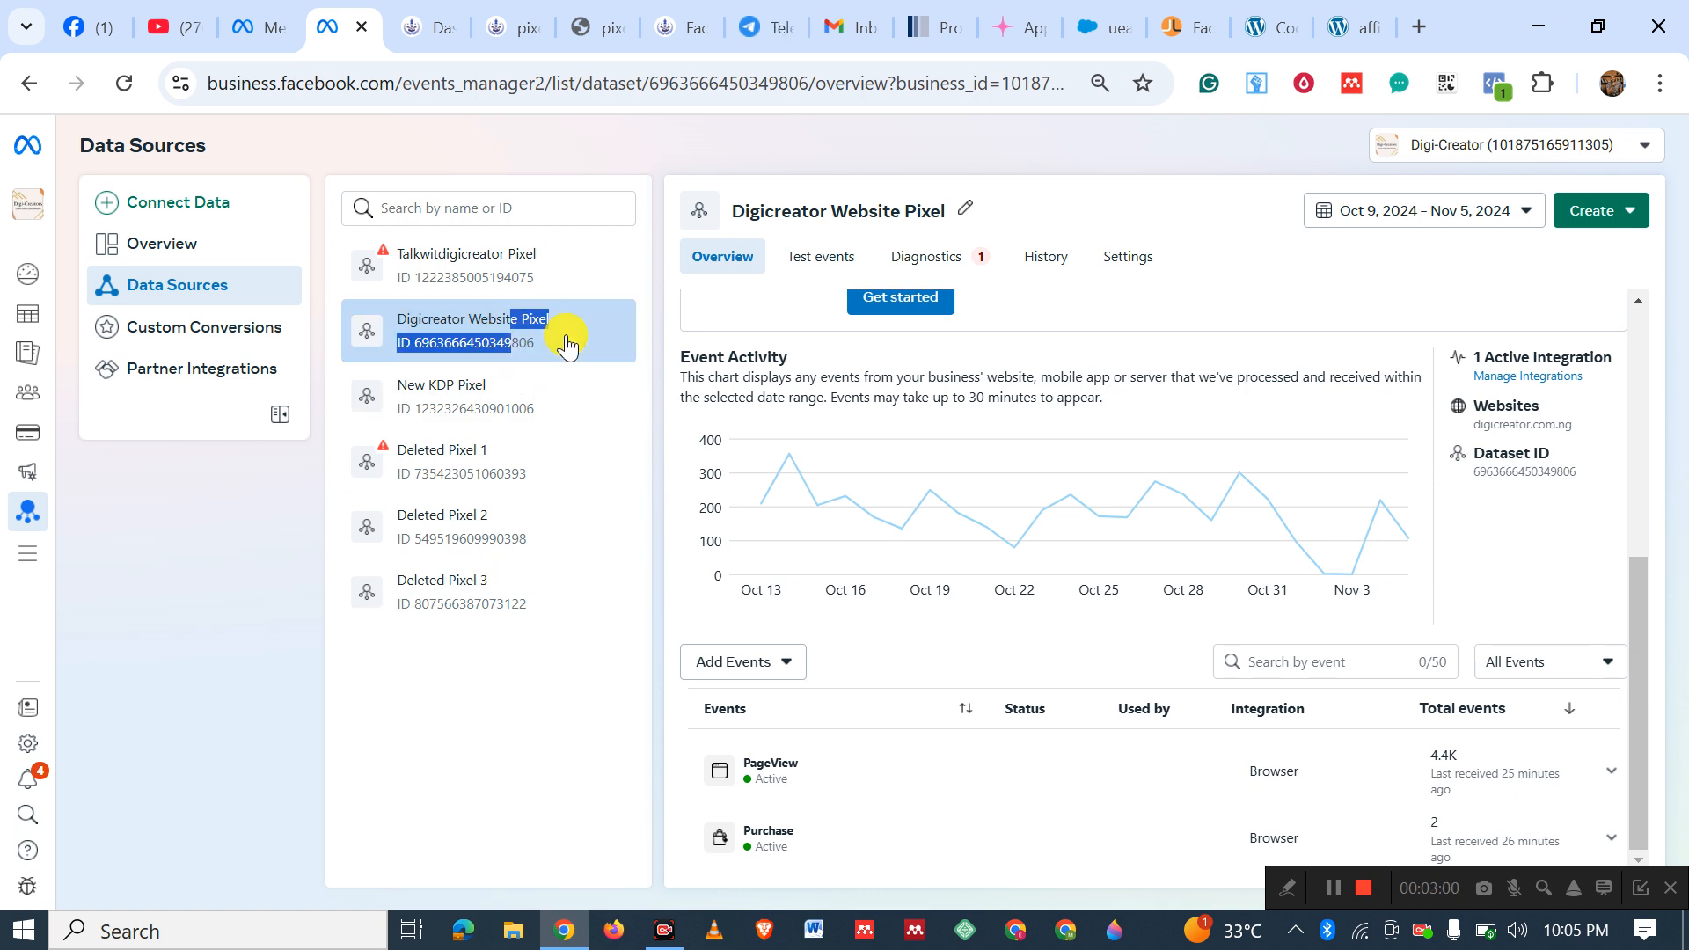
pyautogui.click(557, 331)
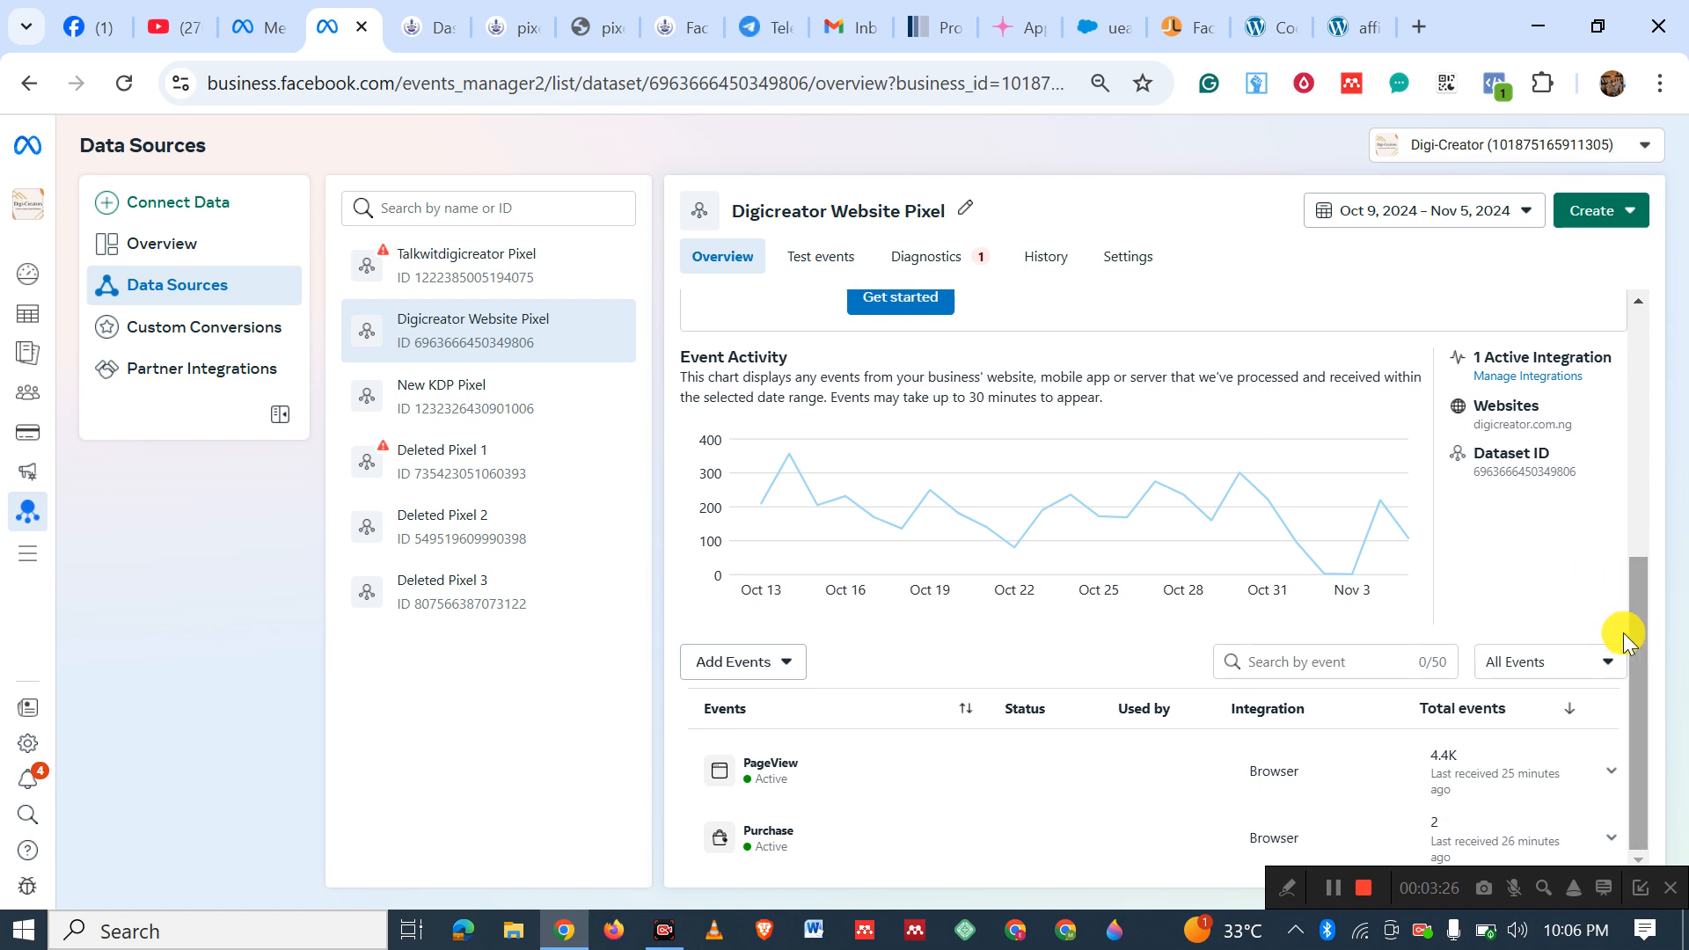
pyautogui.click(1523, 379)
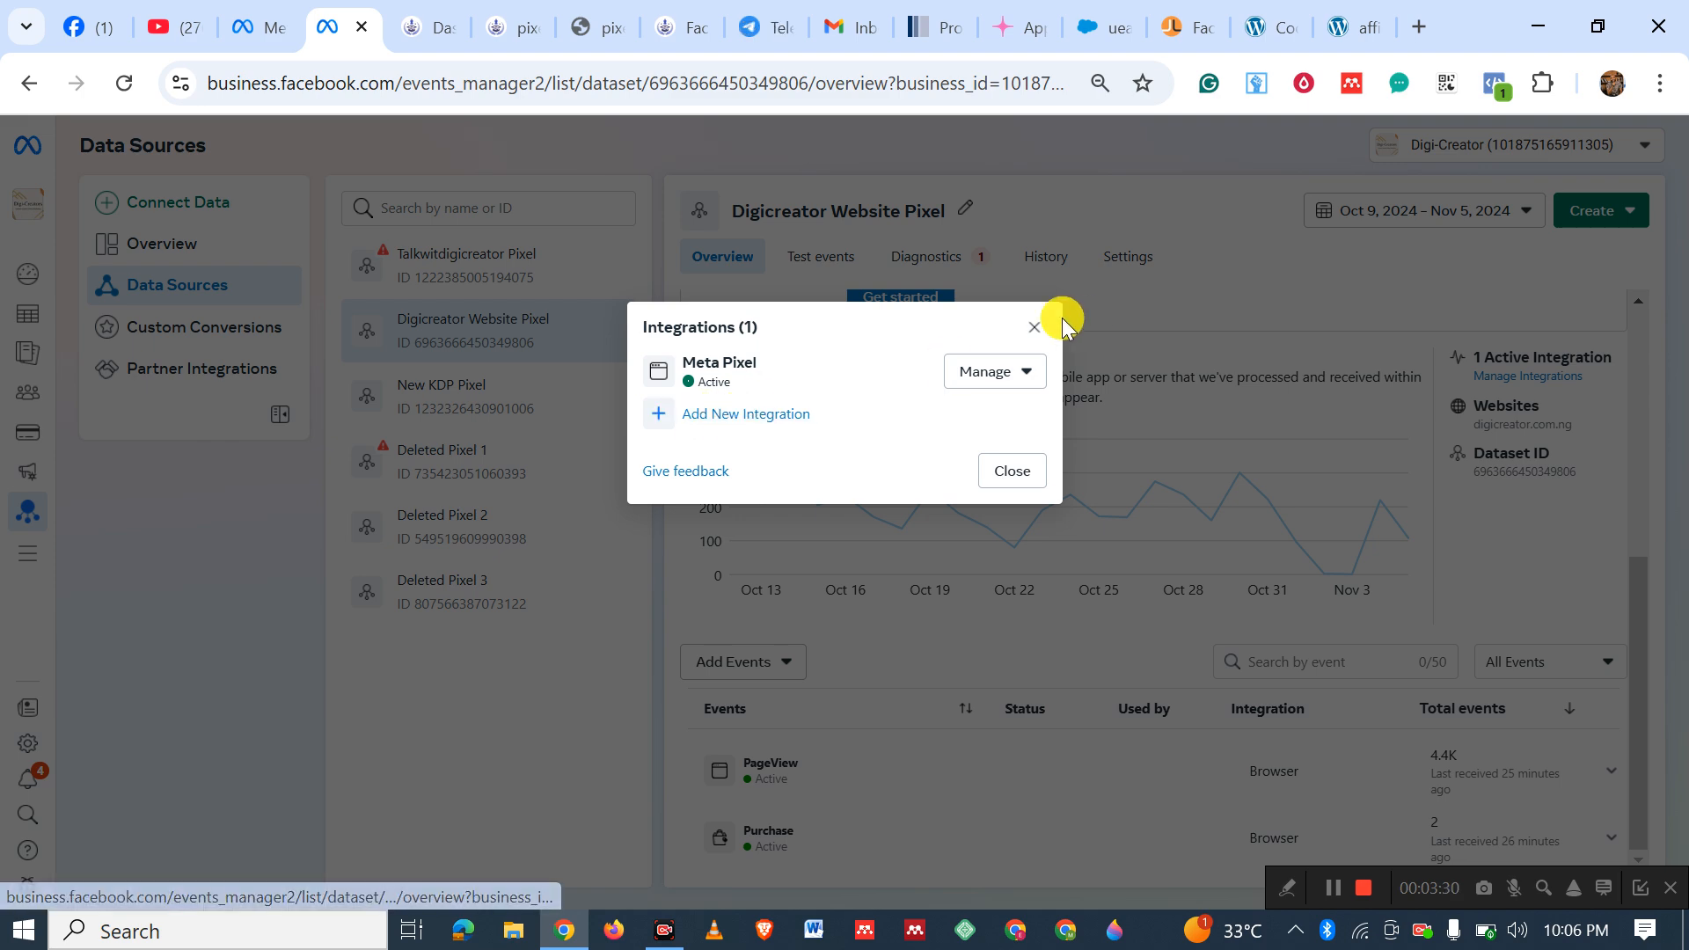
pyautogui.click(1035, 328)
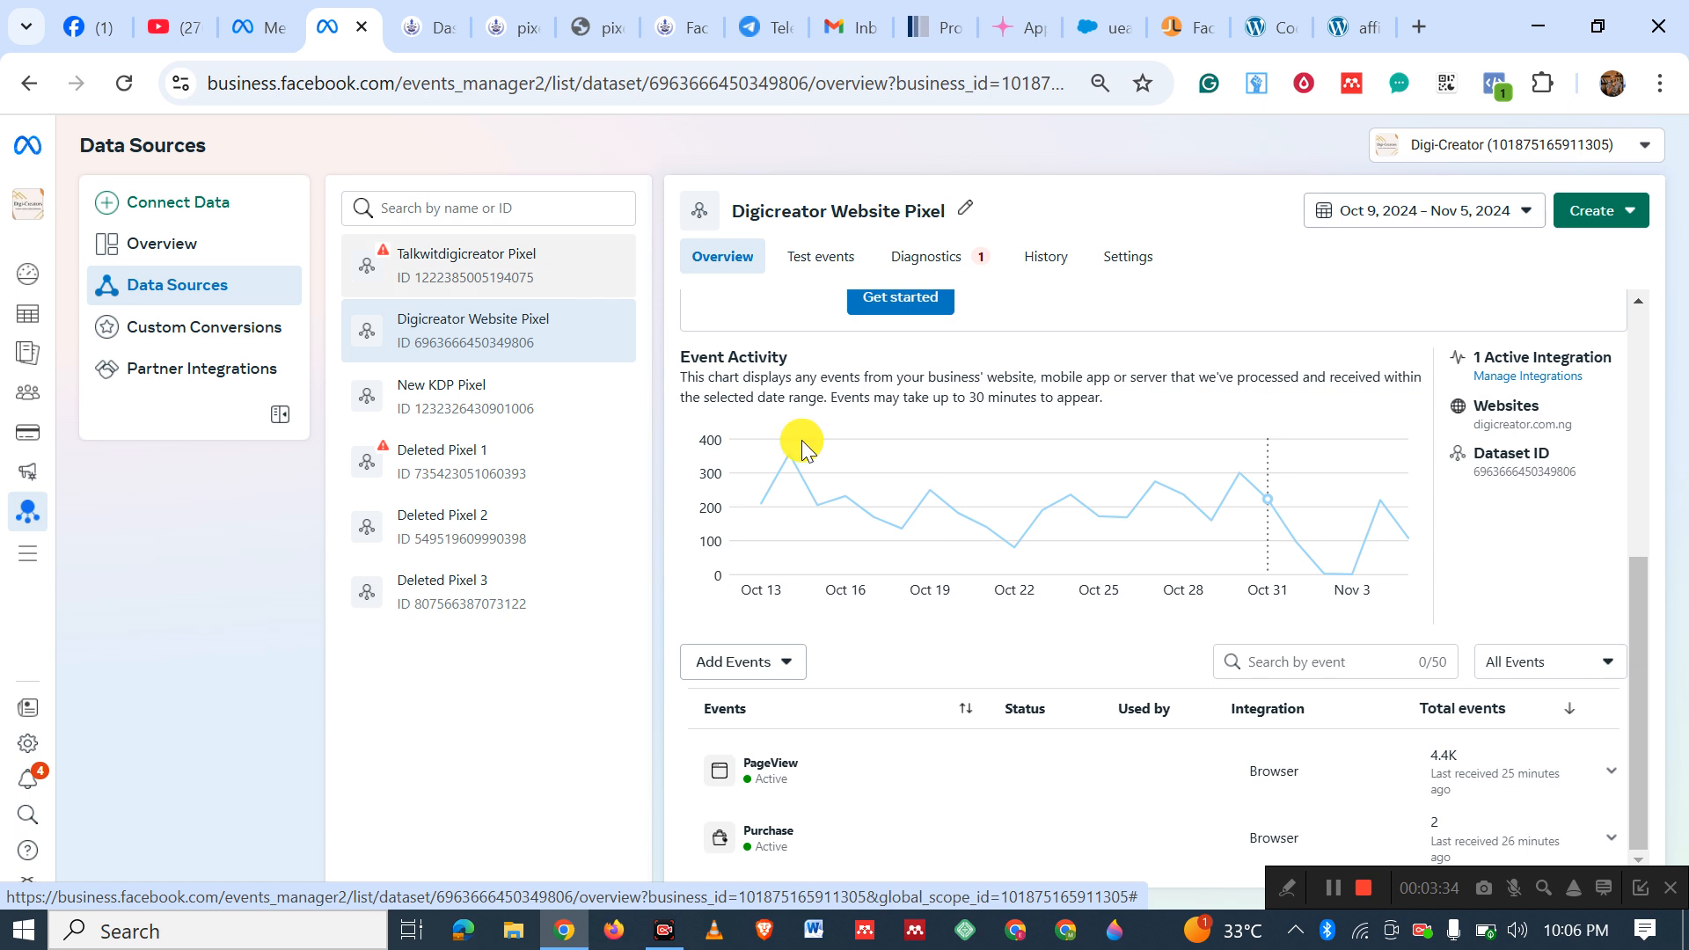
pyautogui.click(778, 667)
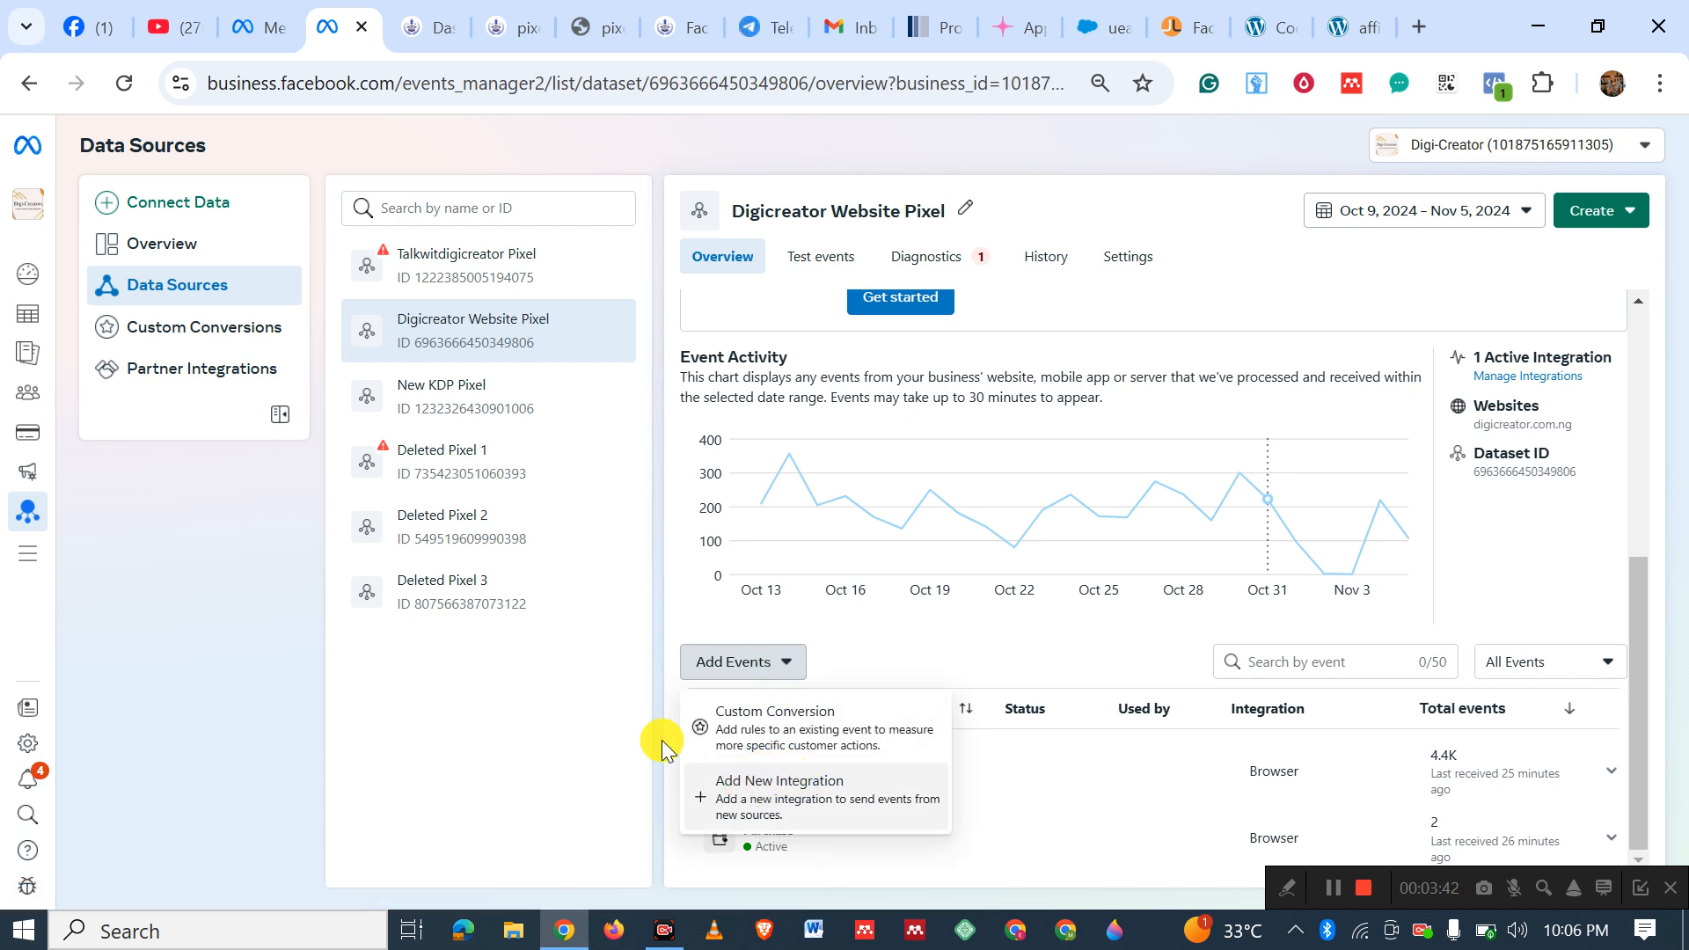
pyautogui.click(642, 591)
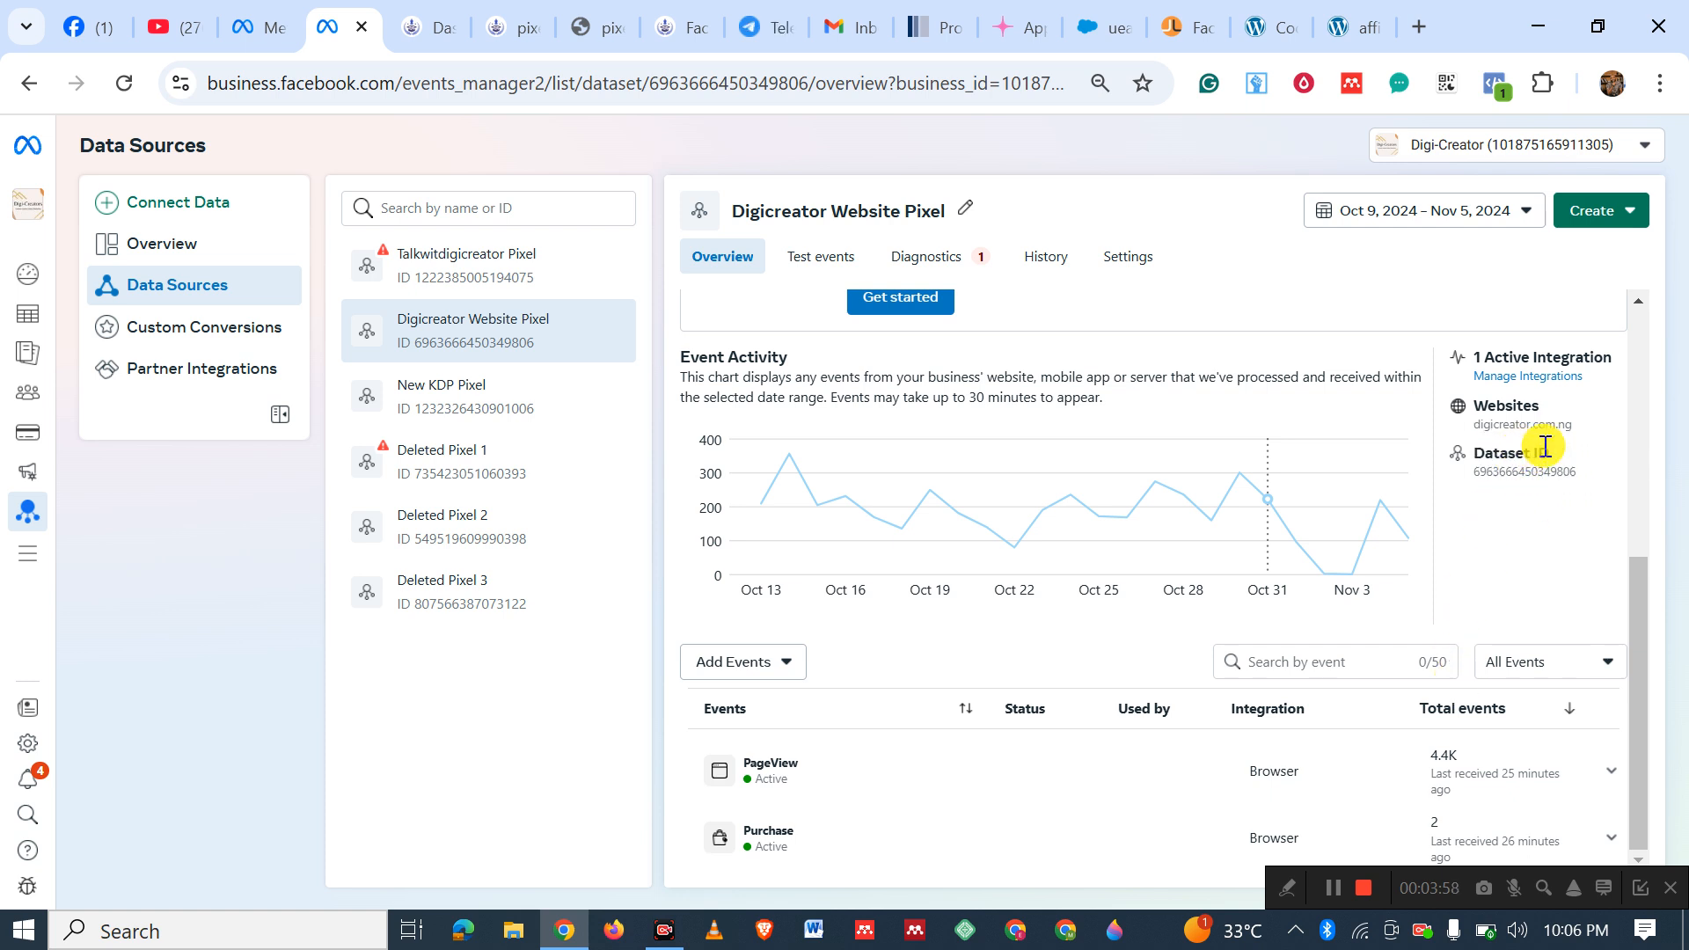
# Open PixelYourSite's Meta Pixel settings in the WordPress admin and enable Advanced Matching.
pyautogui.click(421, 46)
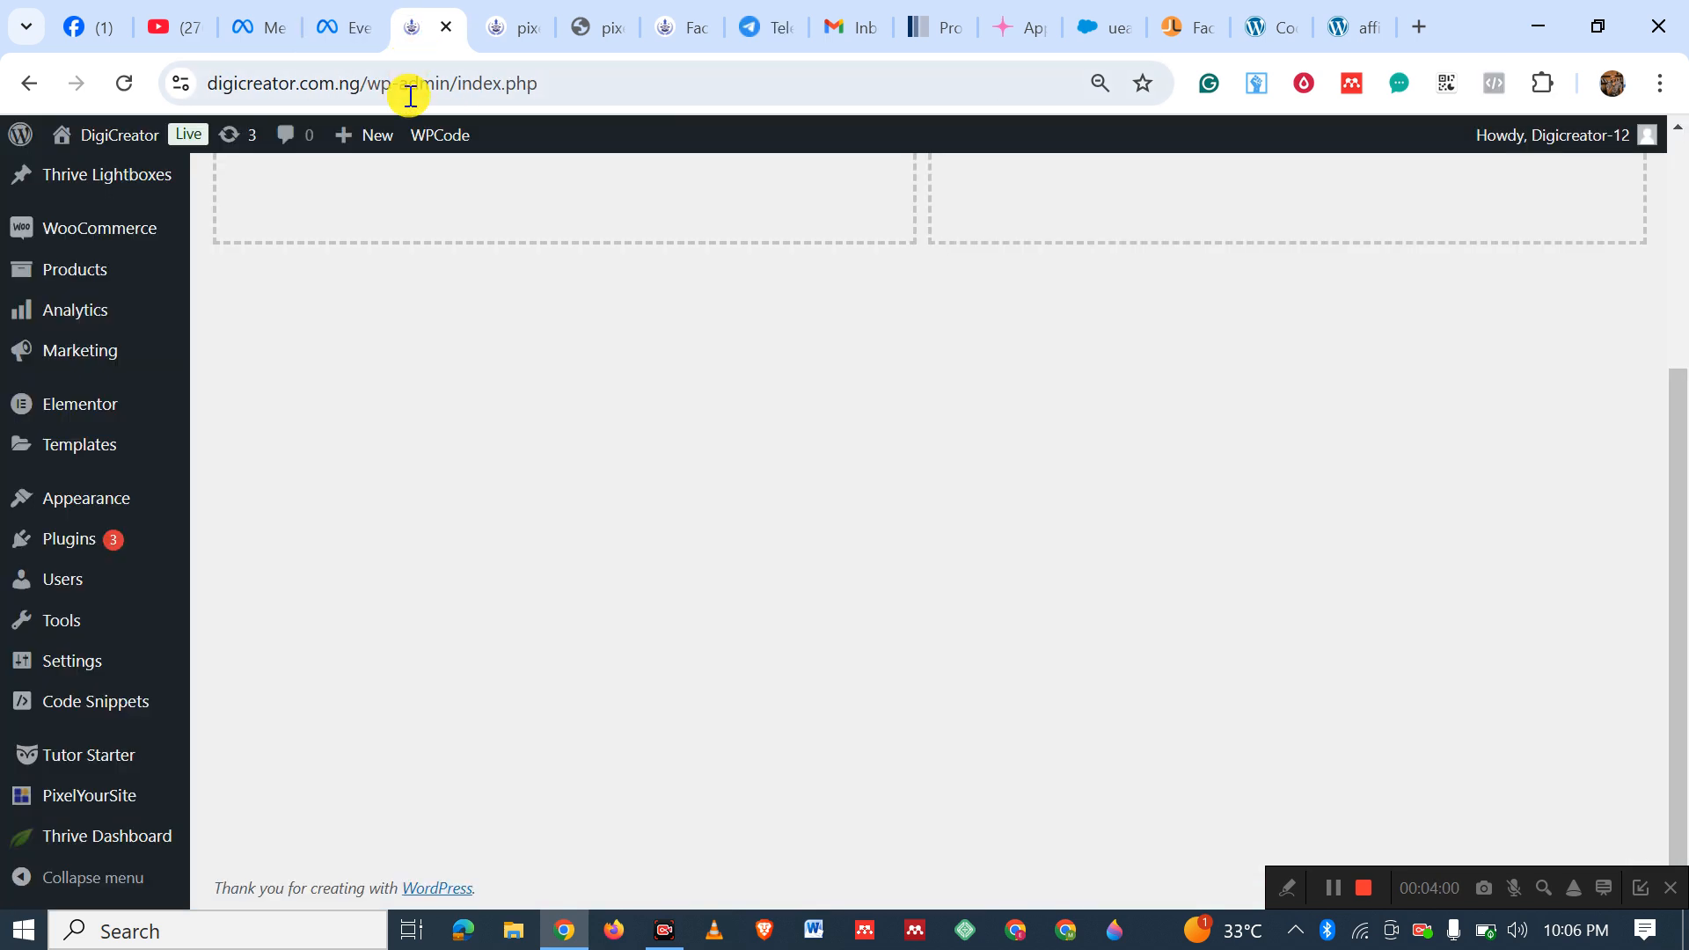
pyautogui.scroll(4, 627, 451)
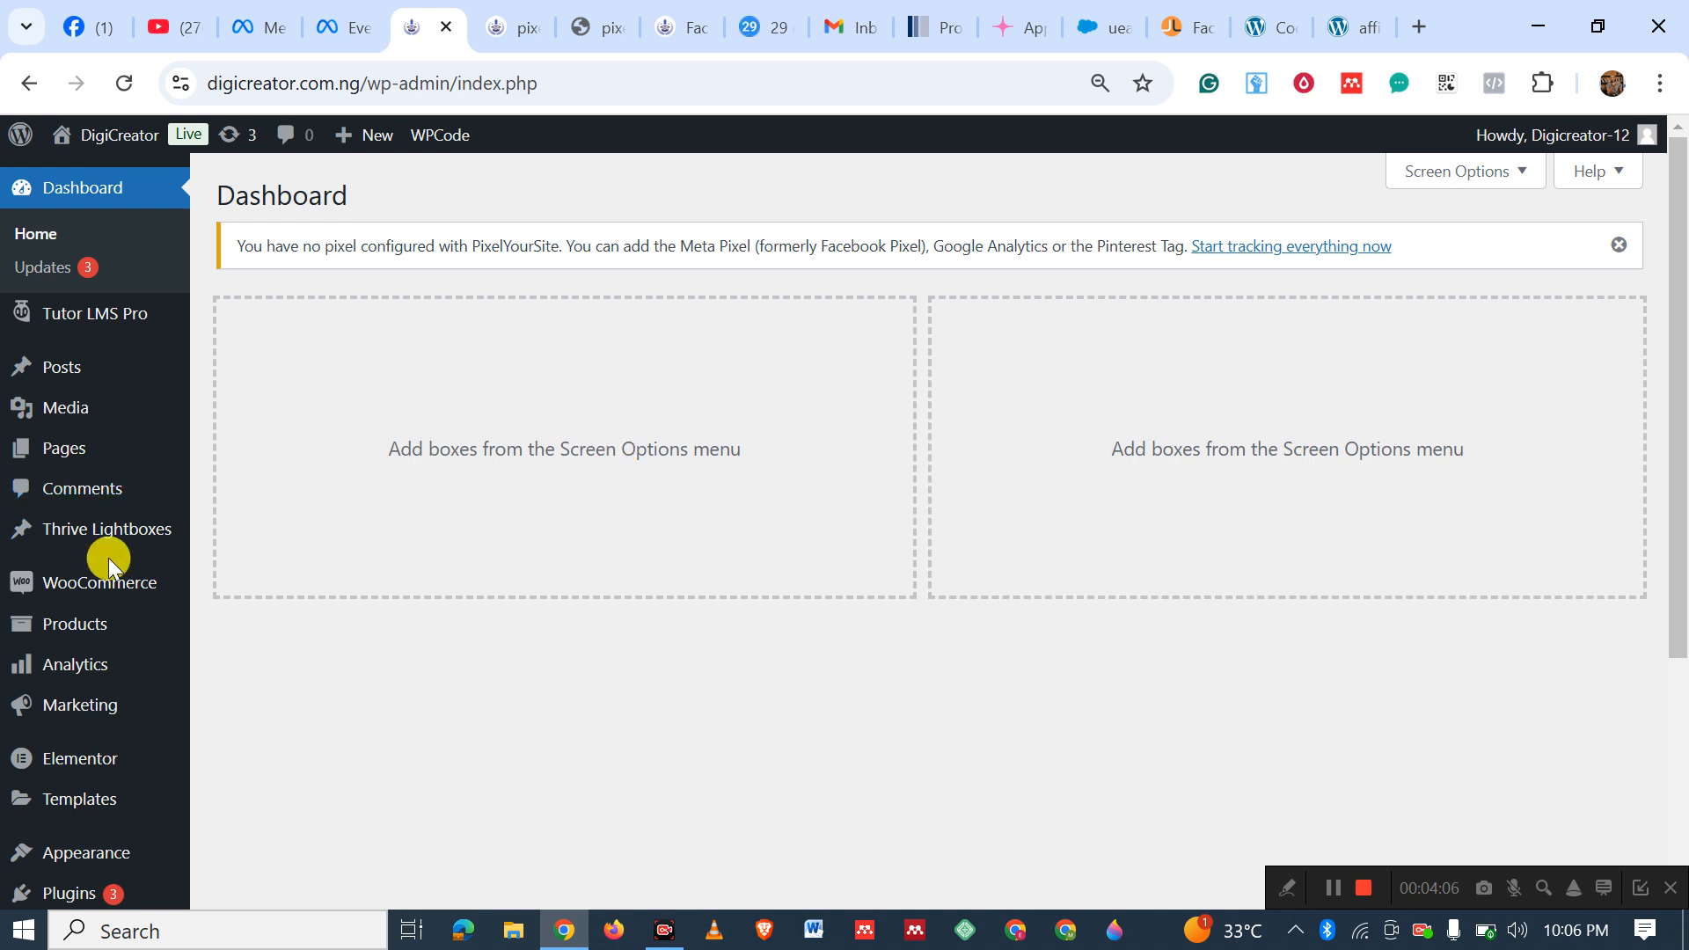
pyautogui.scroll(-4, 97, 571)
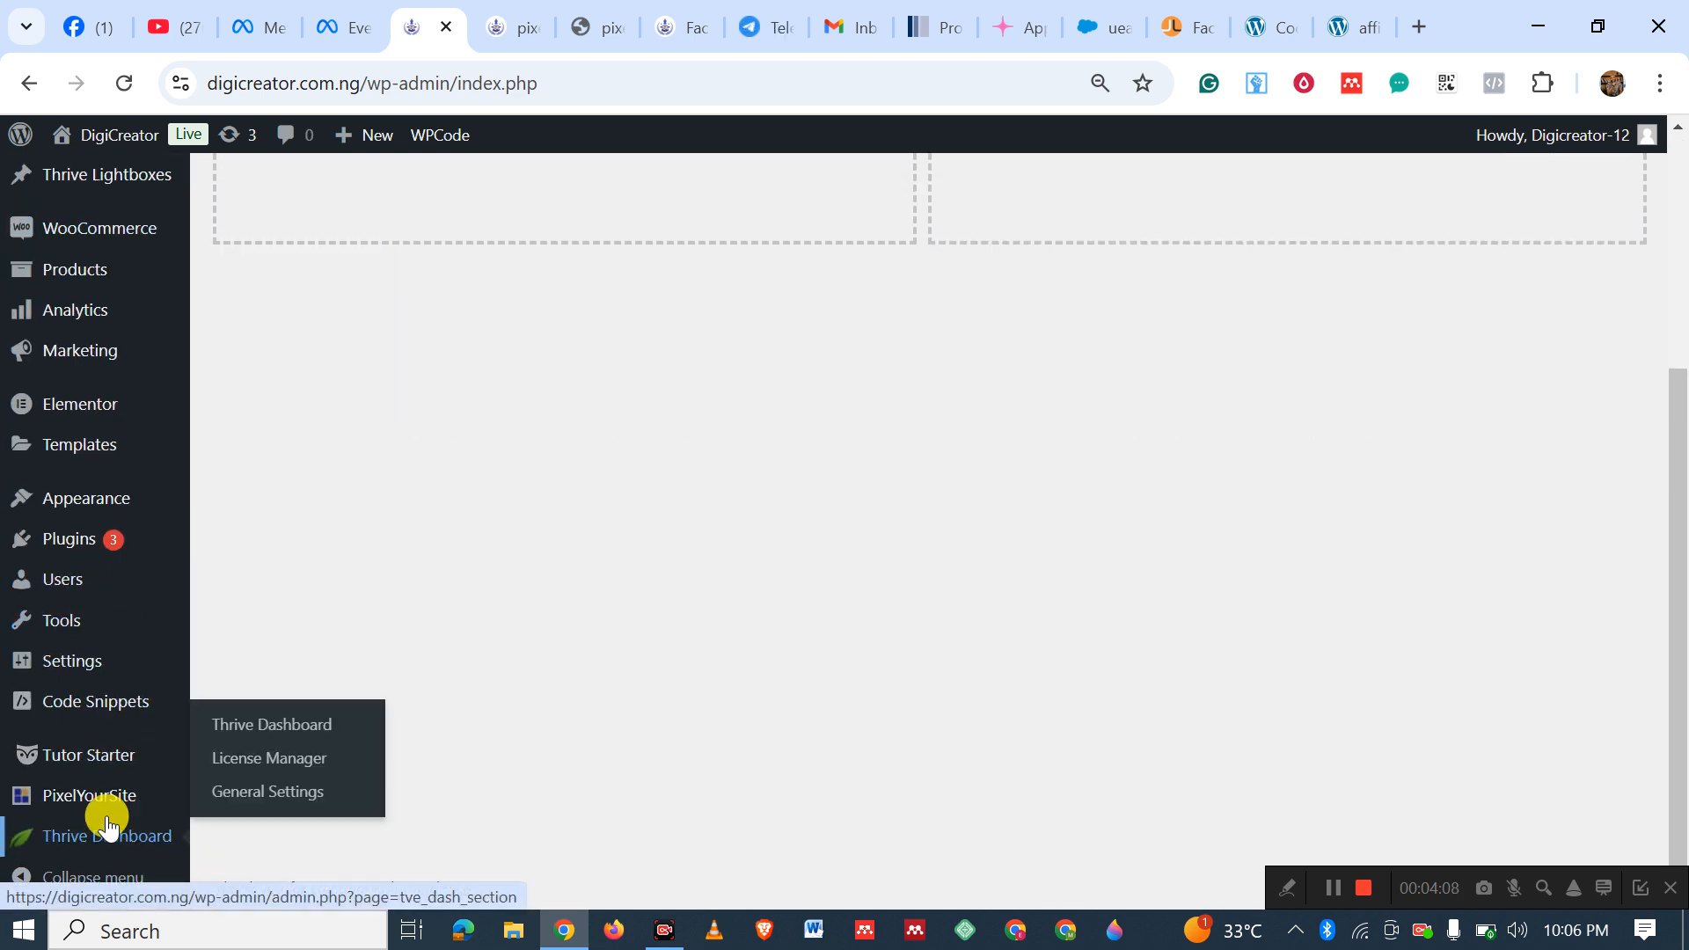
pyautogui.moveTo(85, 799)
pyautogui.click(91, 797)
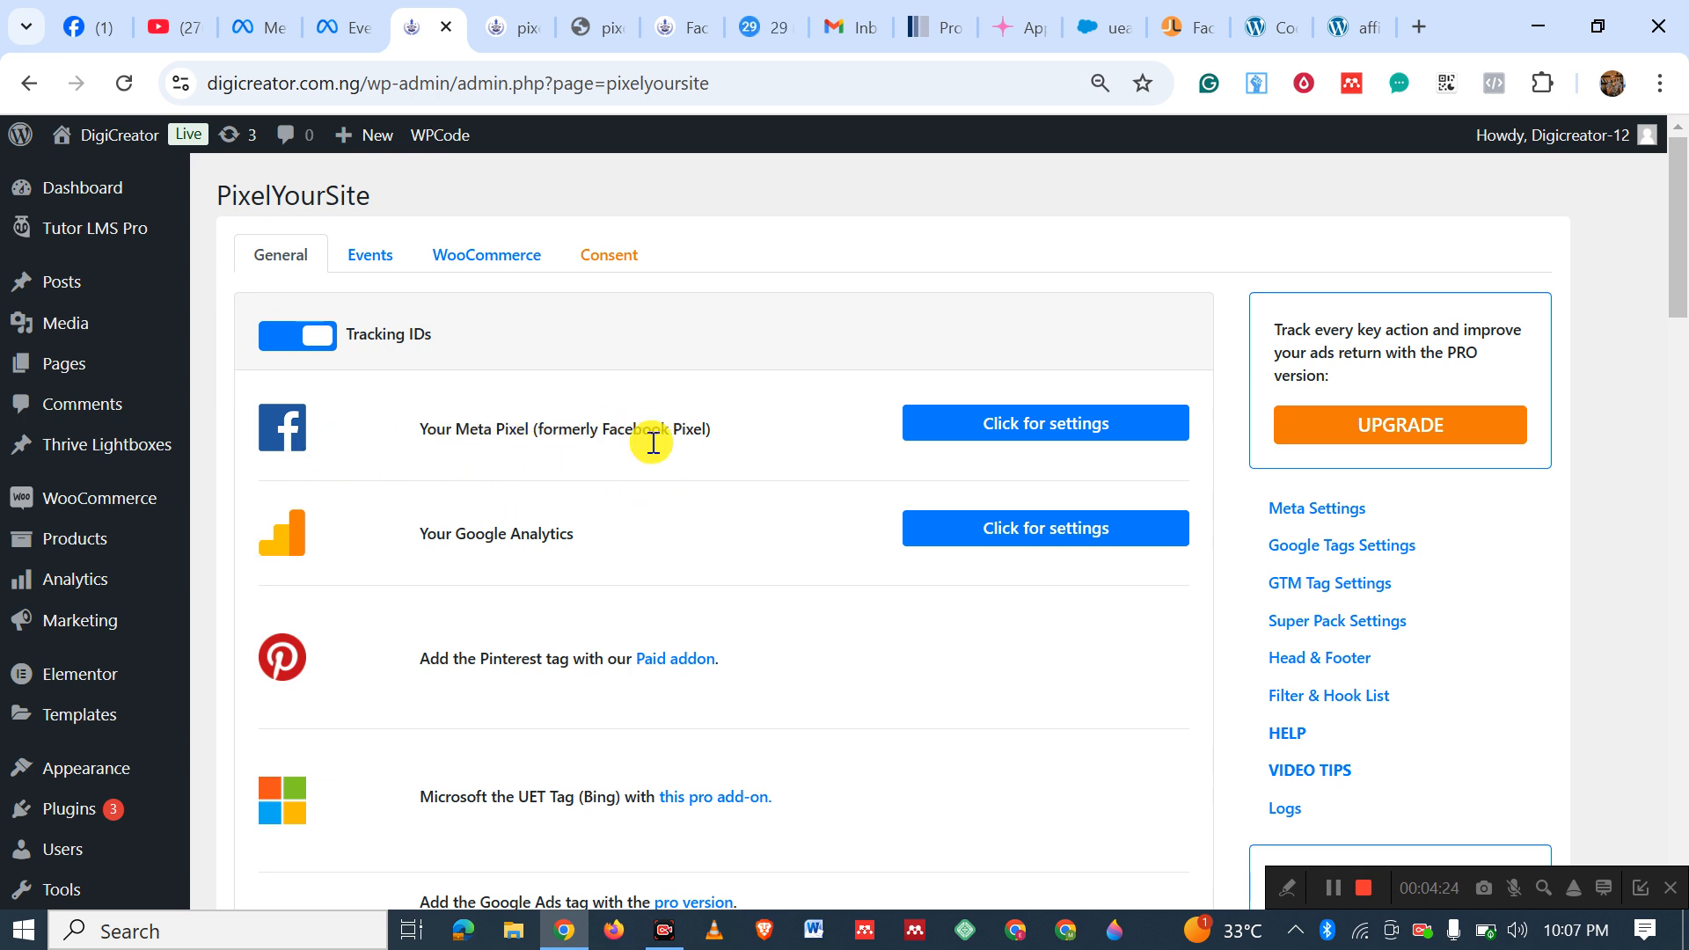
pyautogui.click(1011, 426)
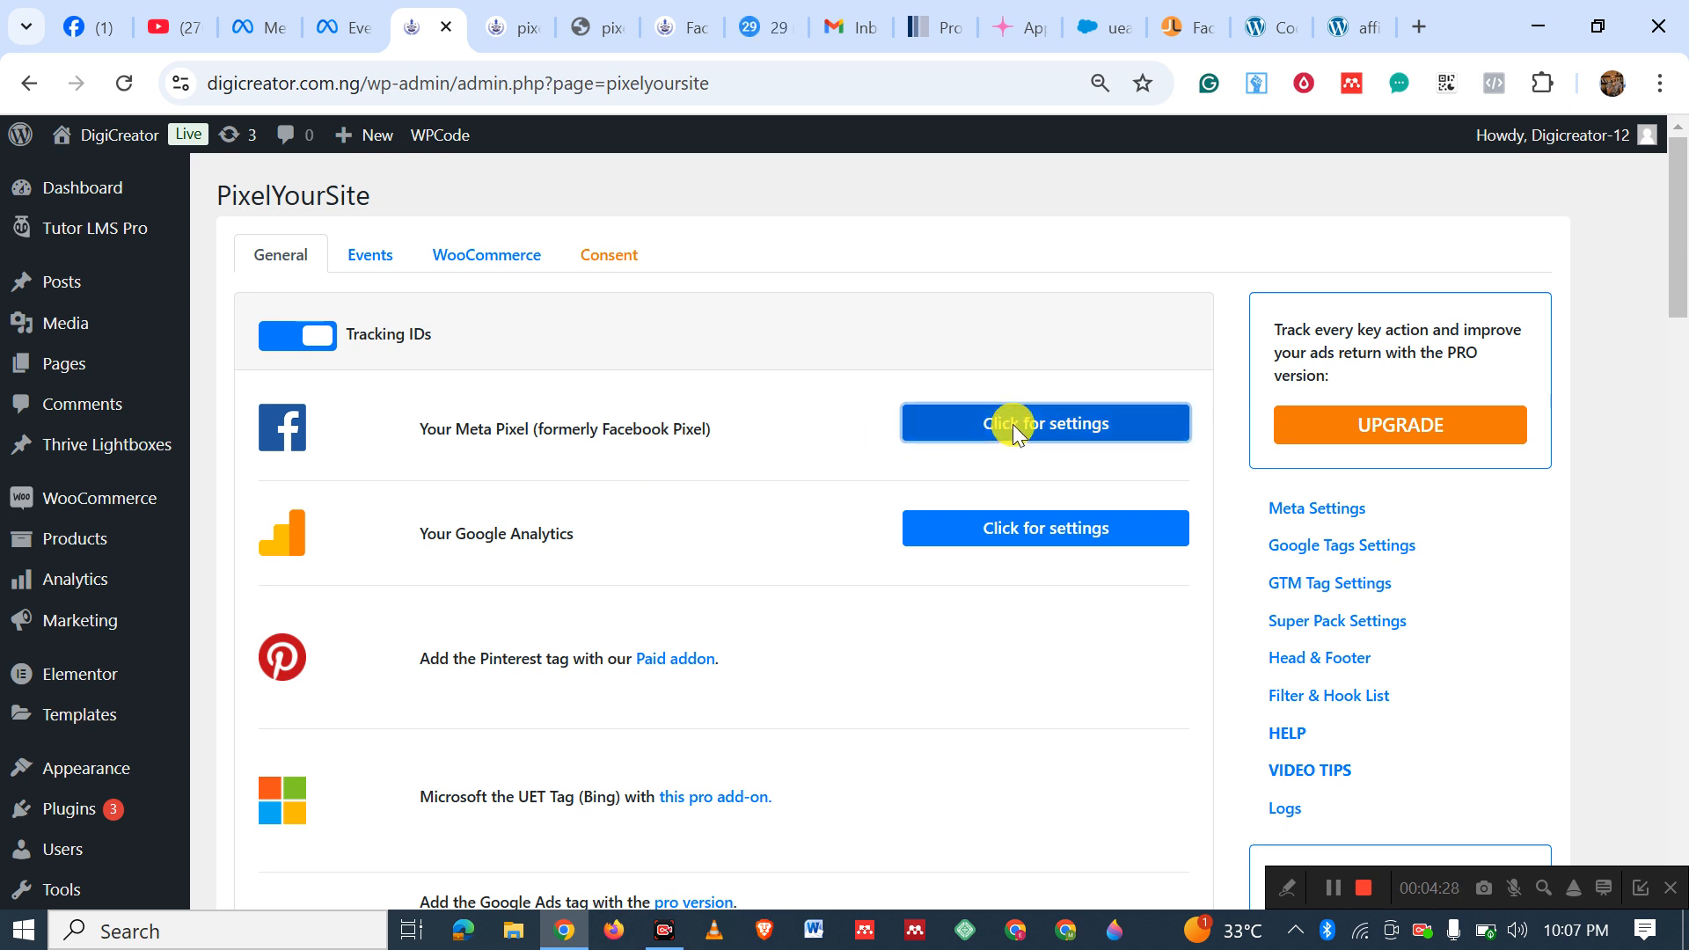
pyautogui.scroll(-3, 624, 505)
pyautogui.scroll(3, 625, 506)
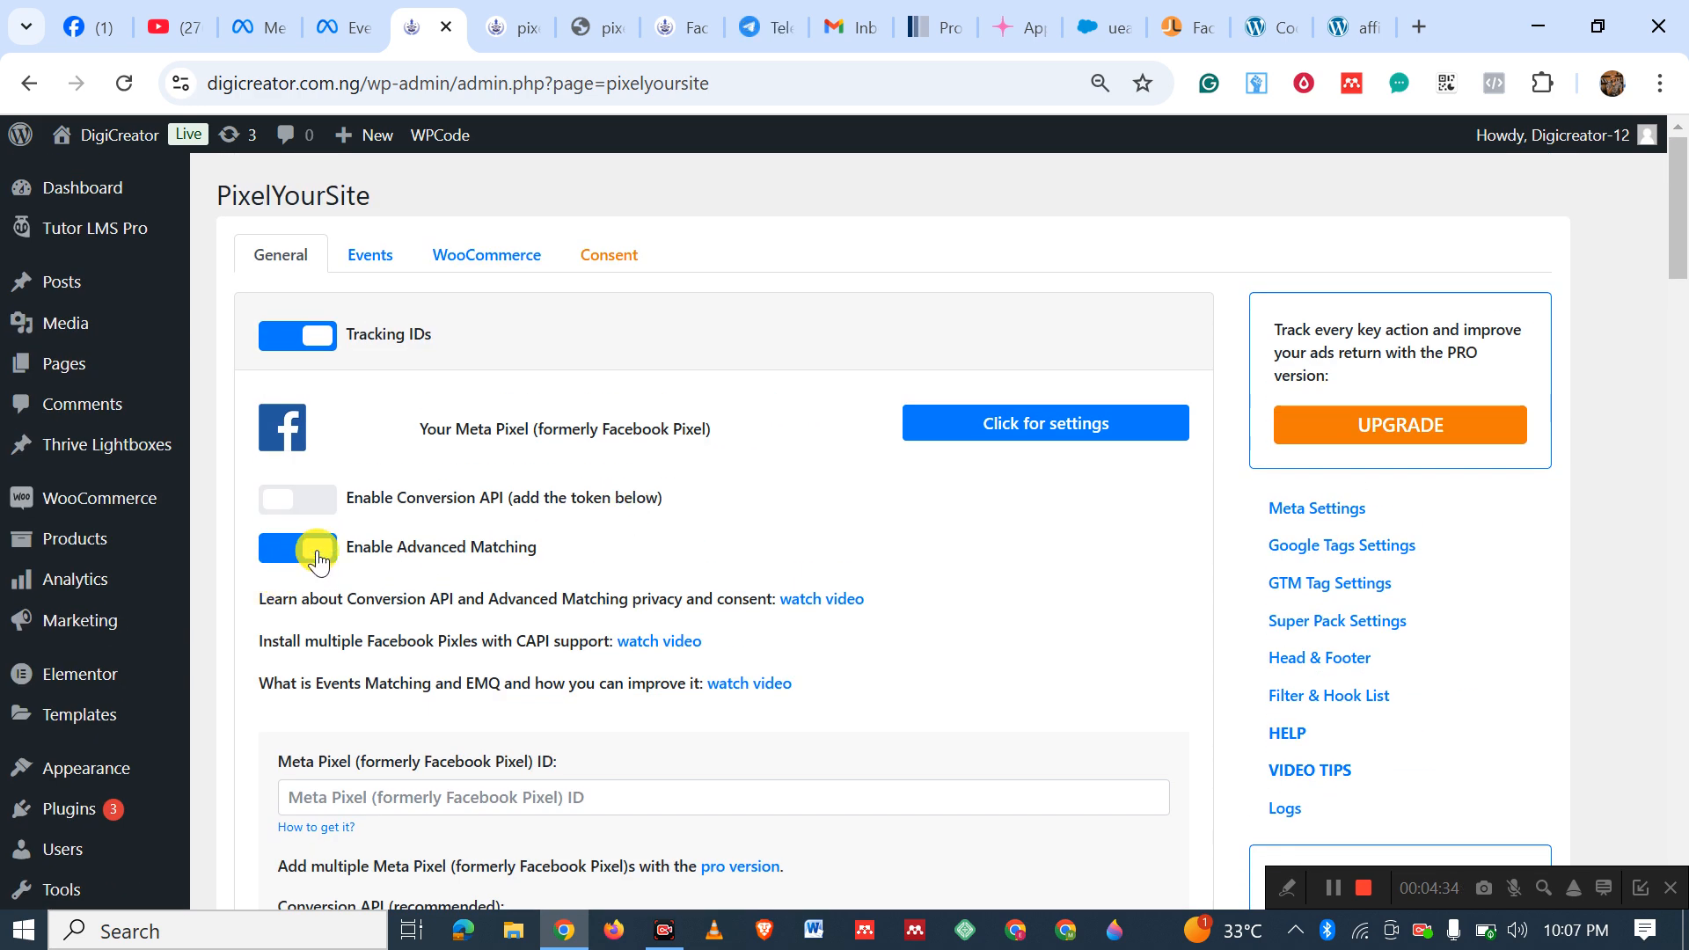
pyautogui.click(299, 552)
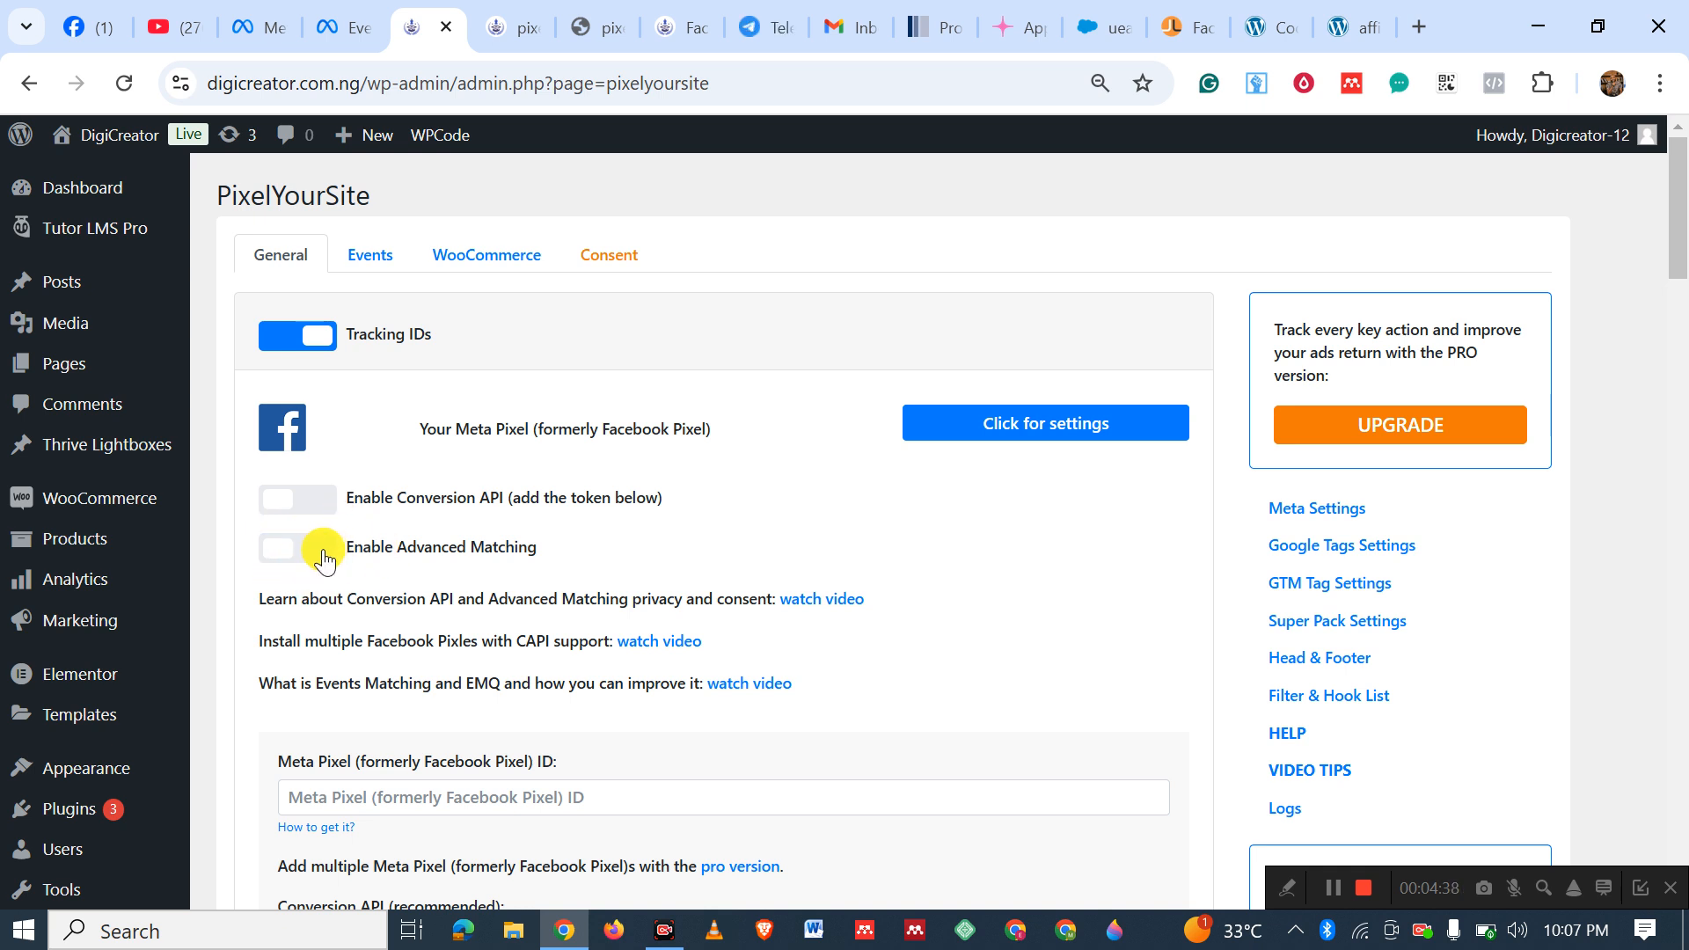
pyautogui.click(323, 555)
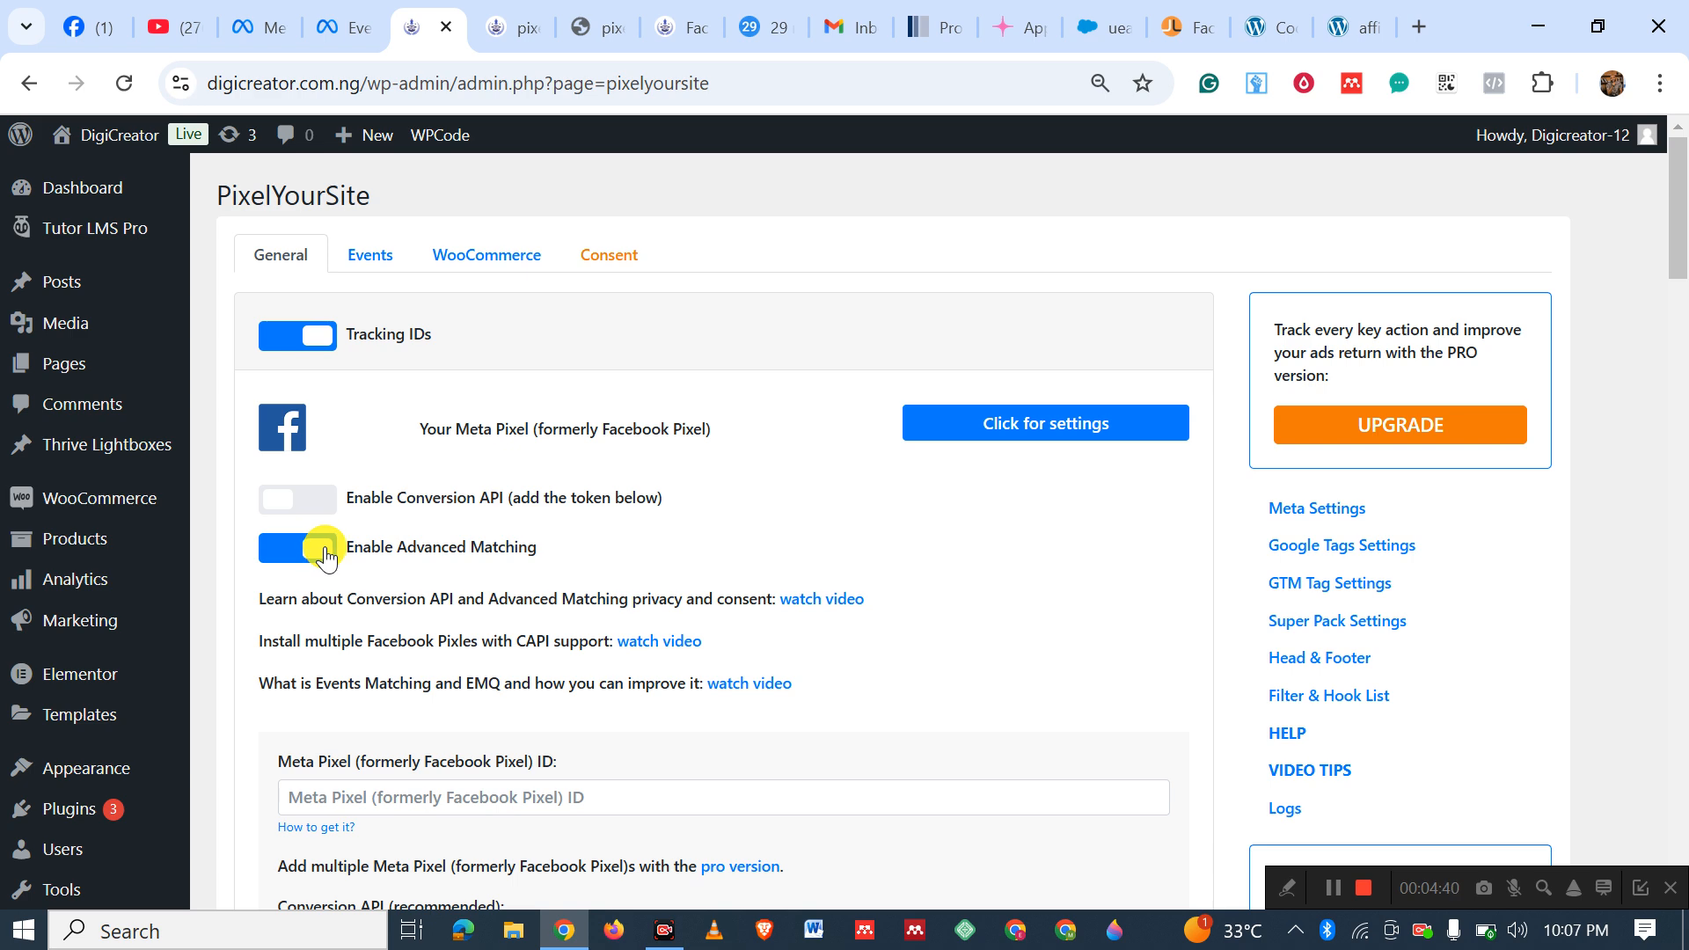
# Copy the Digicreator Website Pixel's dataset ID from Events Manager into PixelYourSite's Meta Pixel ID field.
pyautogui.scroll(-3, 325, 556)
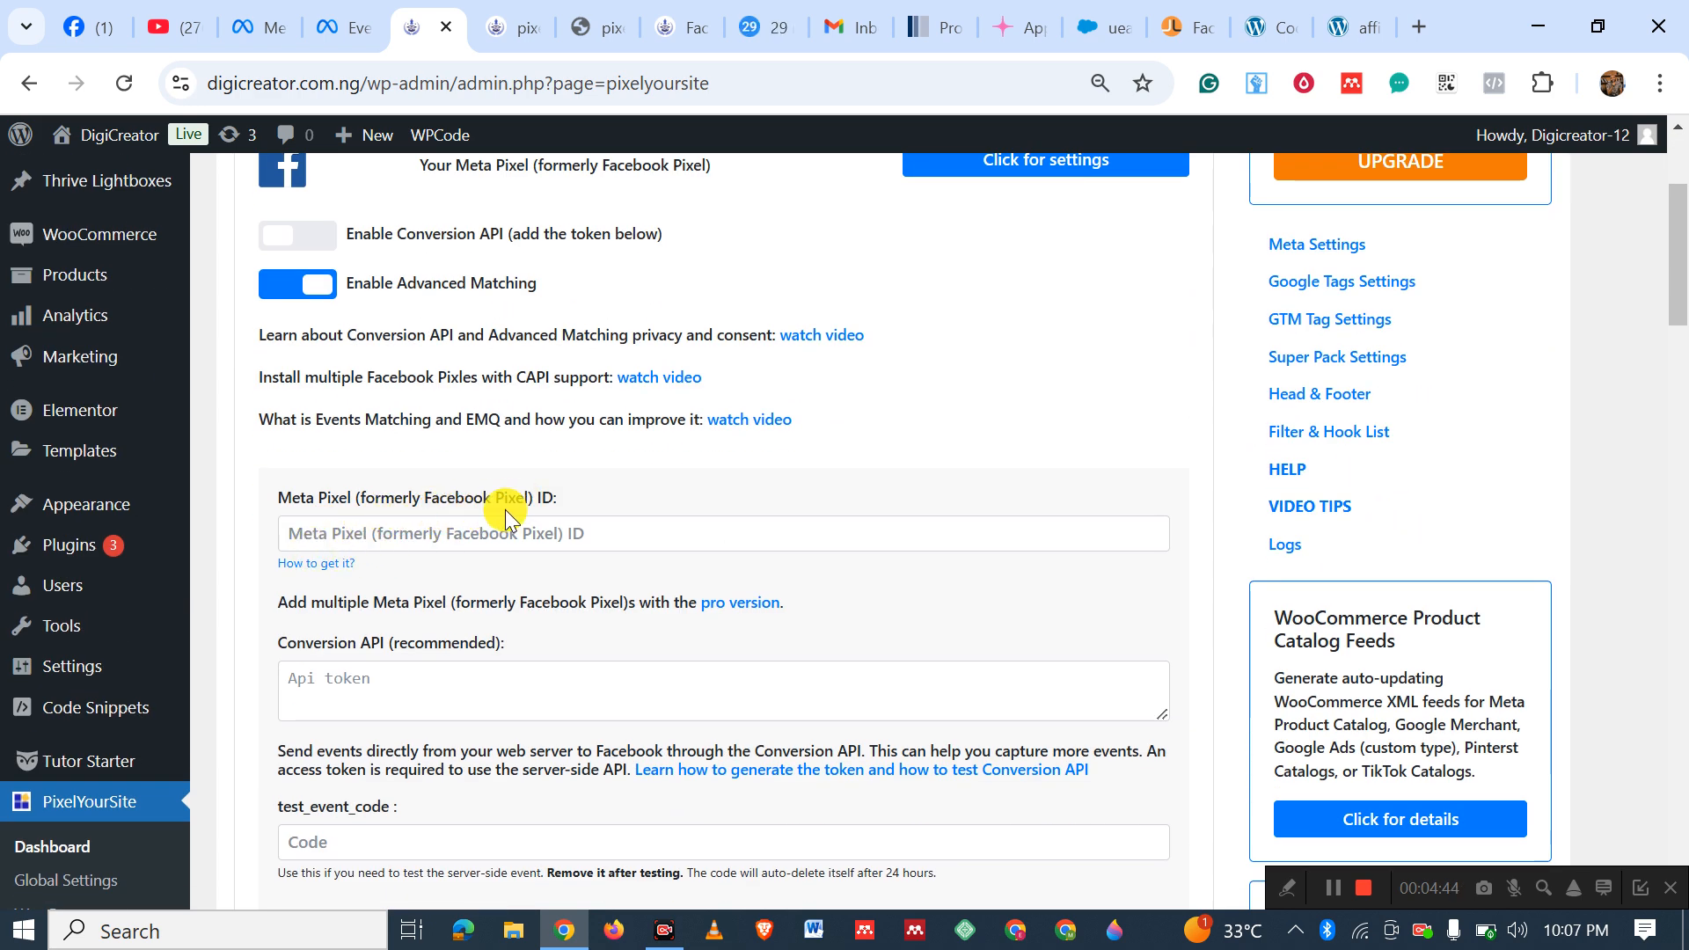
pyautogui.click(341, 37)
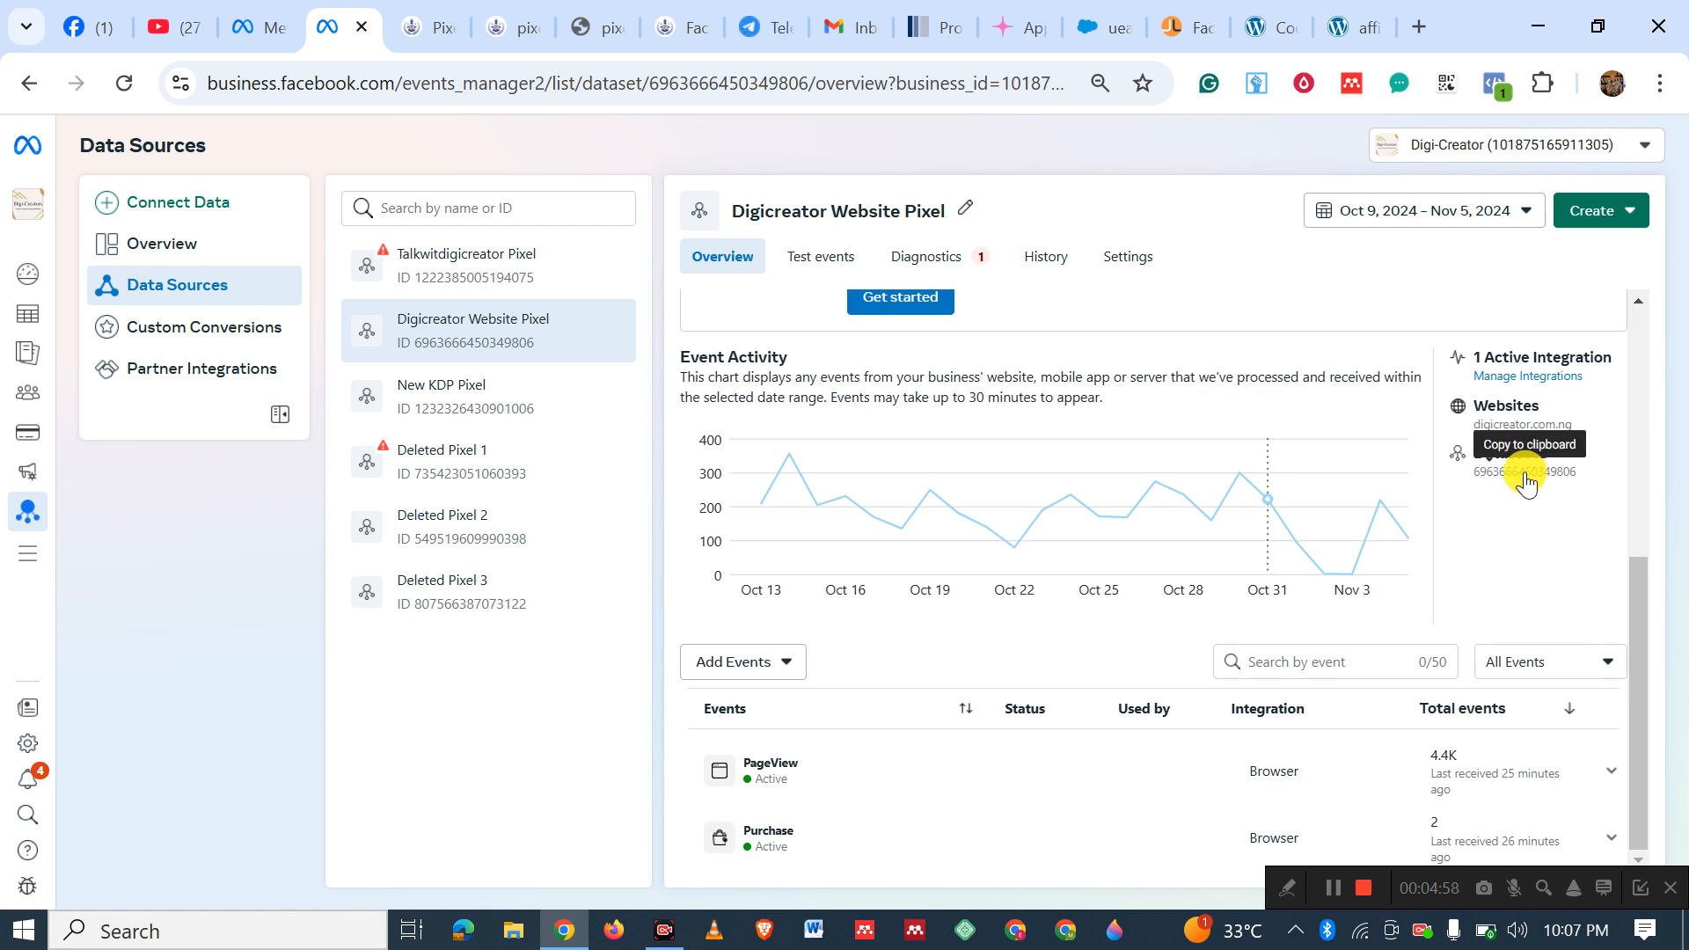
pyautogui.click(1526, 483)
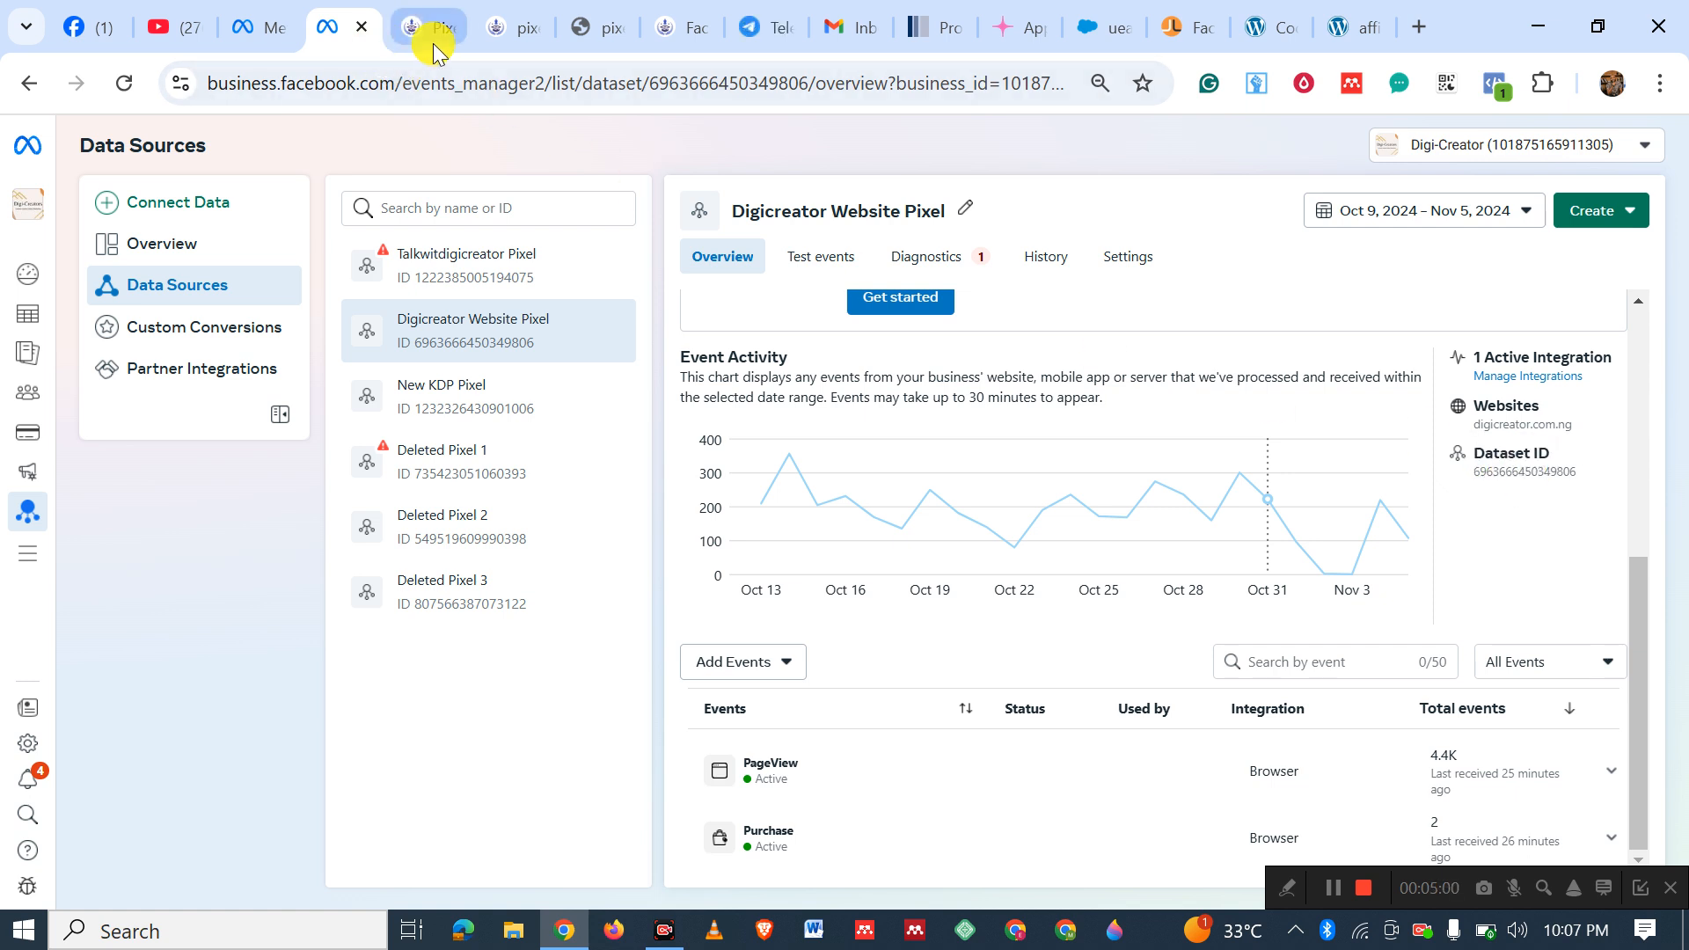
pyautogui.click(433, 44)
pyautogui.click(359, 535)
pyautogui.hotkey('ctrl', 'v')
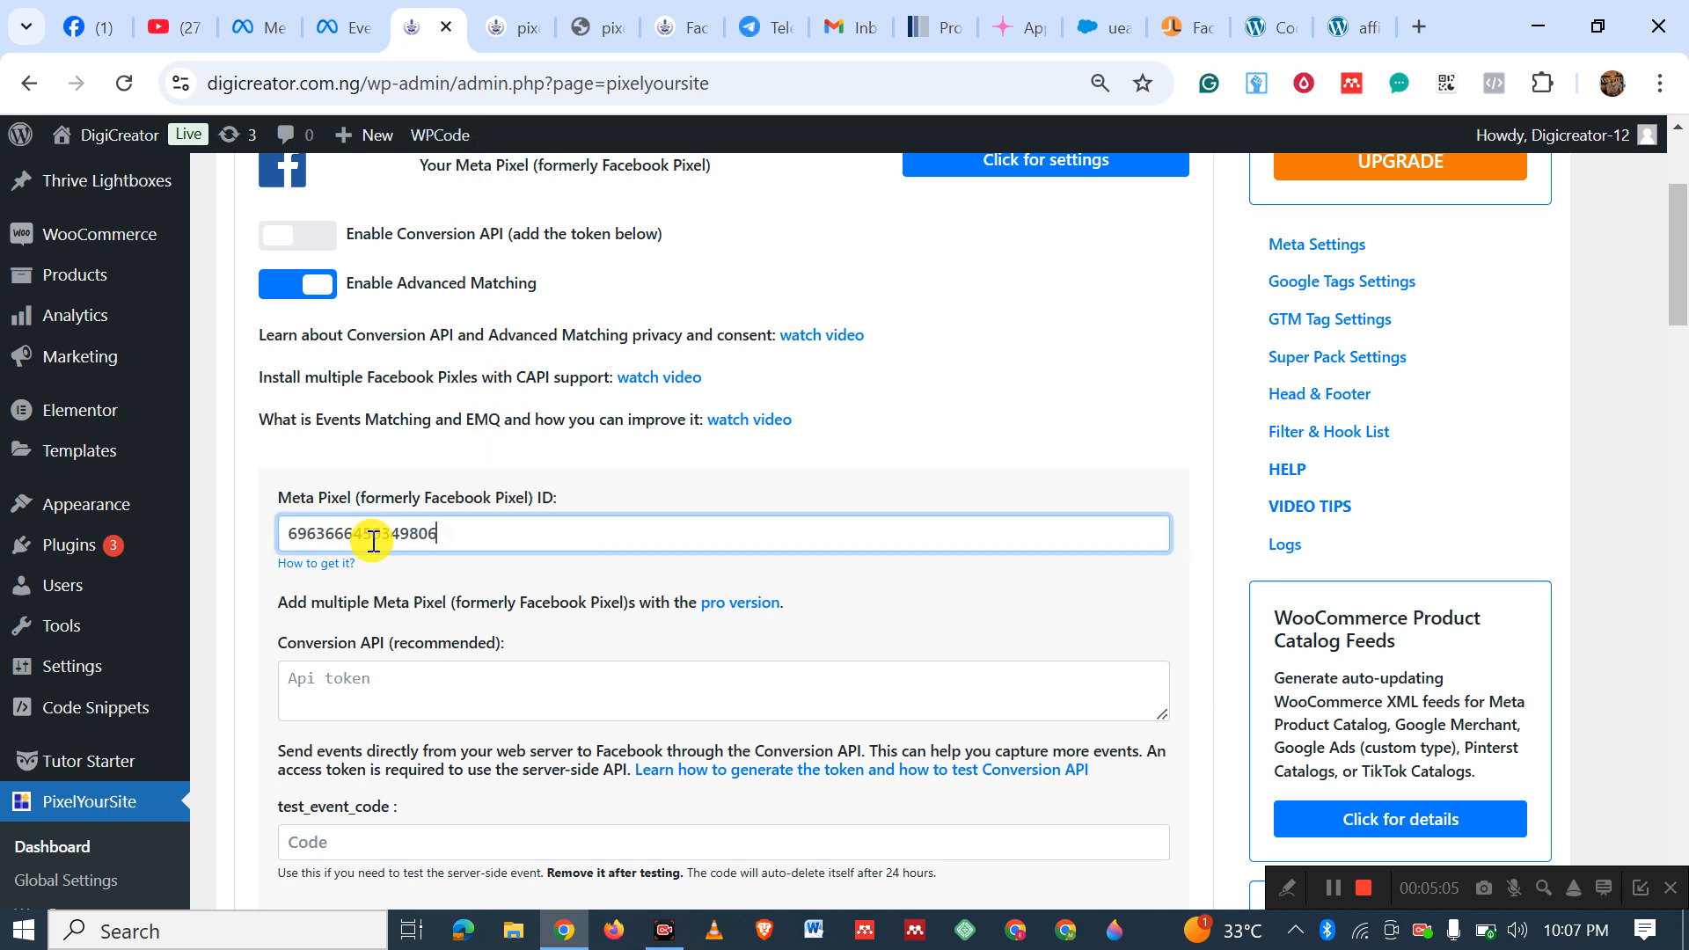
# Reload the pixelsite landing page, check it with Meta Pixel Helper, and return to the pixel's overview in Events Manager.
pyautogui.click(507, 39)
pyautogui.click(118, 86)
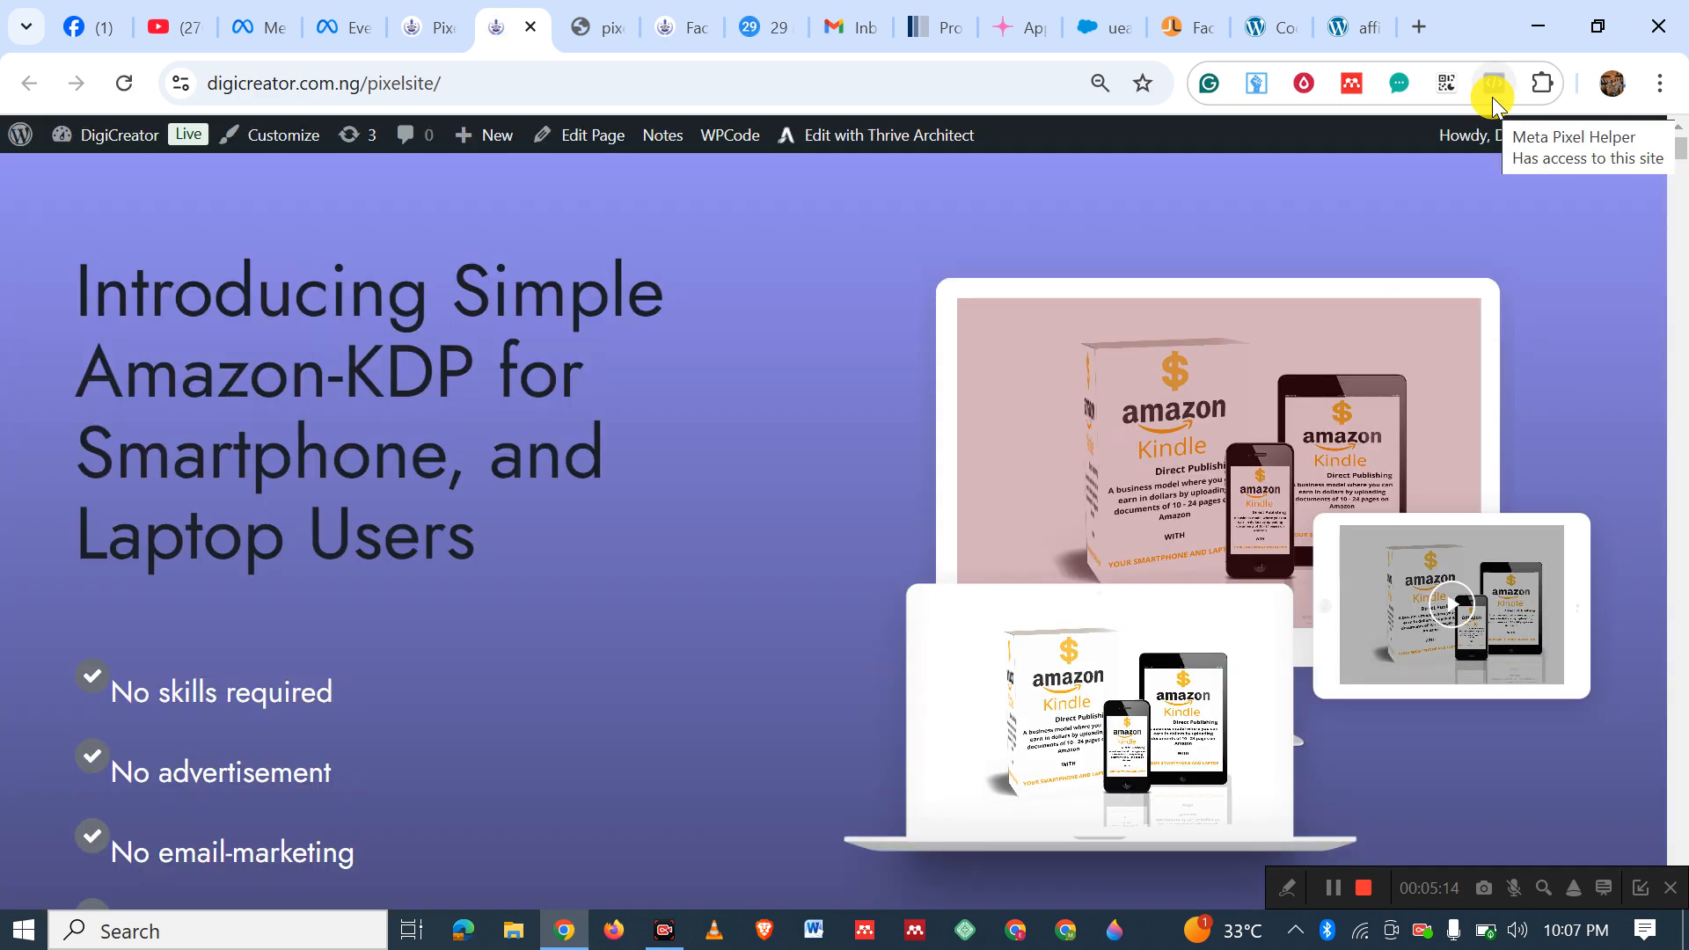
pyautogui.click(1492, 97)
pyautogui.click(444, 34)
pyautogui.click(342, 44)
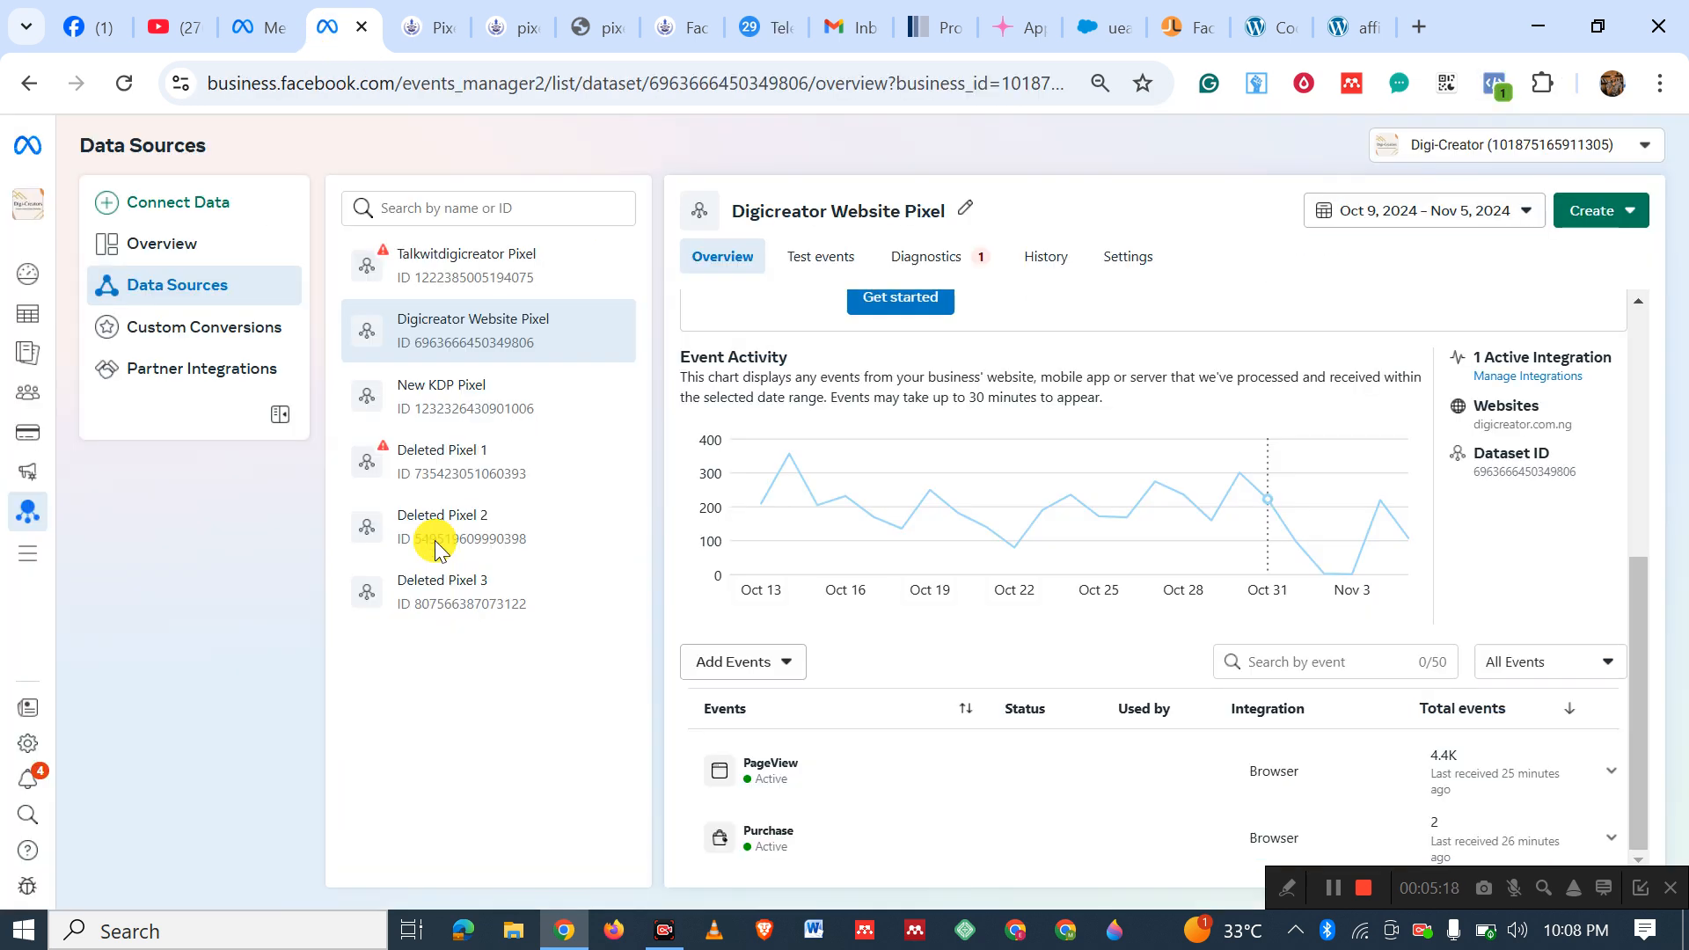
# Return to PixelYourSite and save its settings with the entered Meta Pixel ID.
pyautogui.click(431, 51)
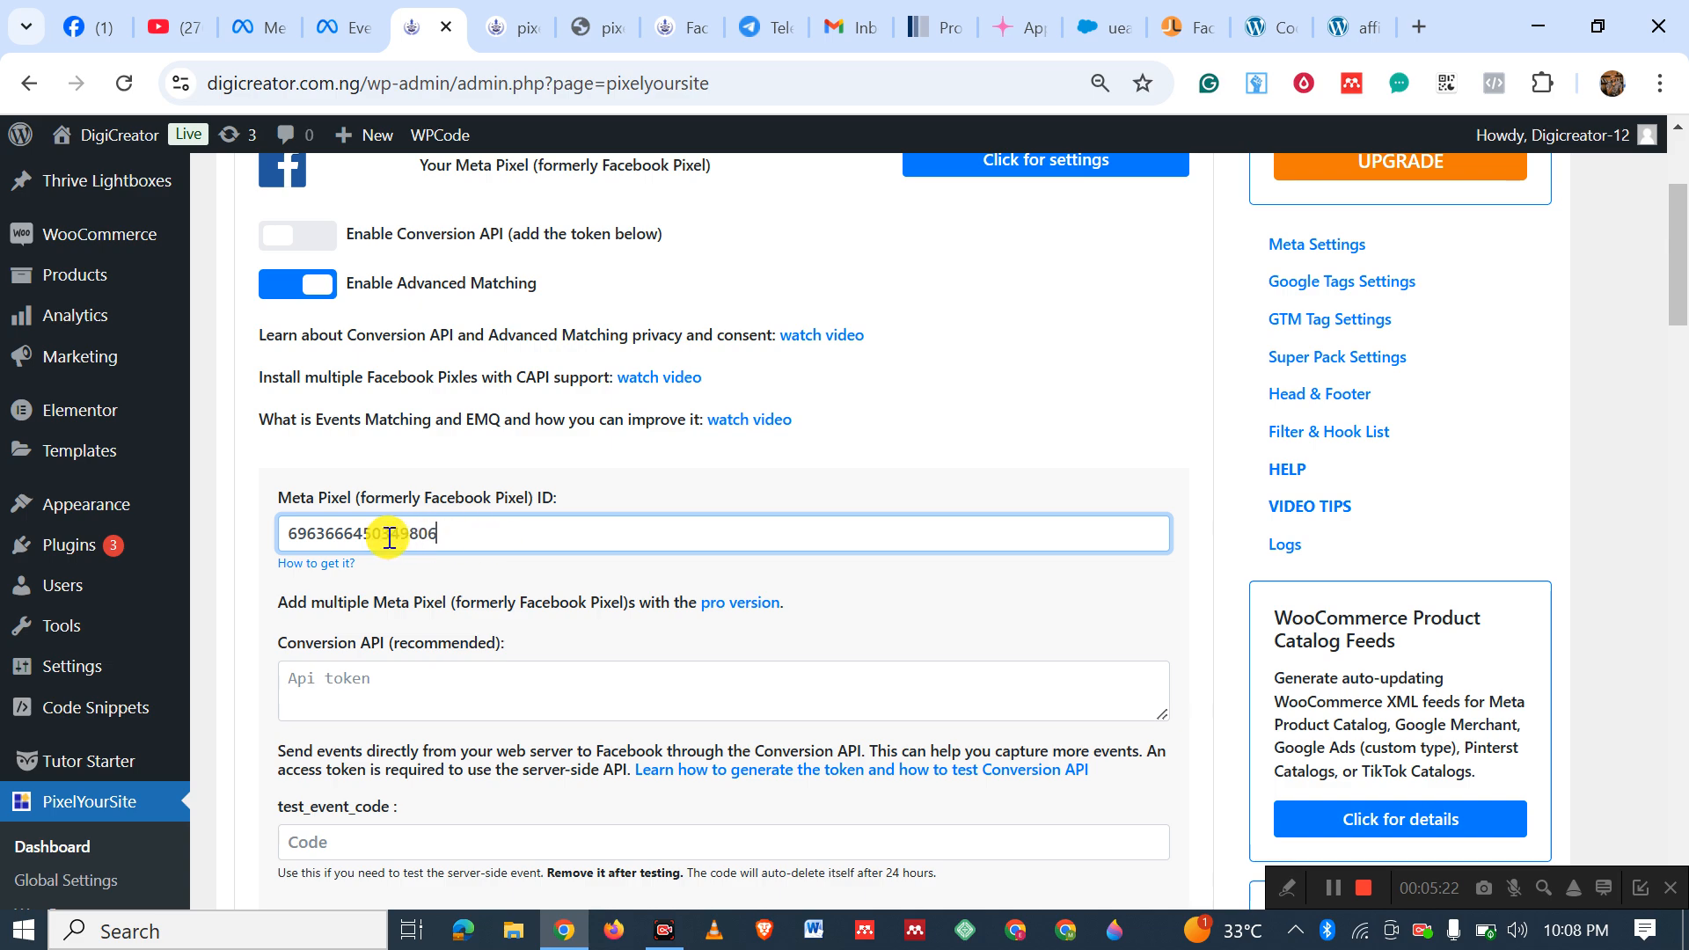
pyautogui.moveTo(1680, 315); pyautogui.dragTo(1678, 858)
pyautogui.click(736, 751)
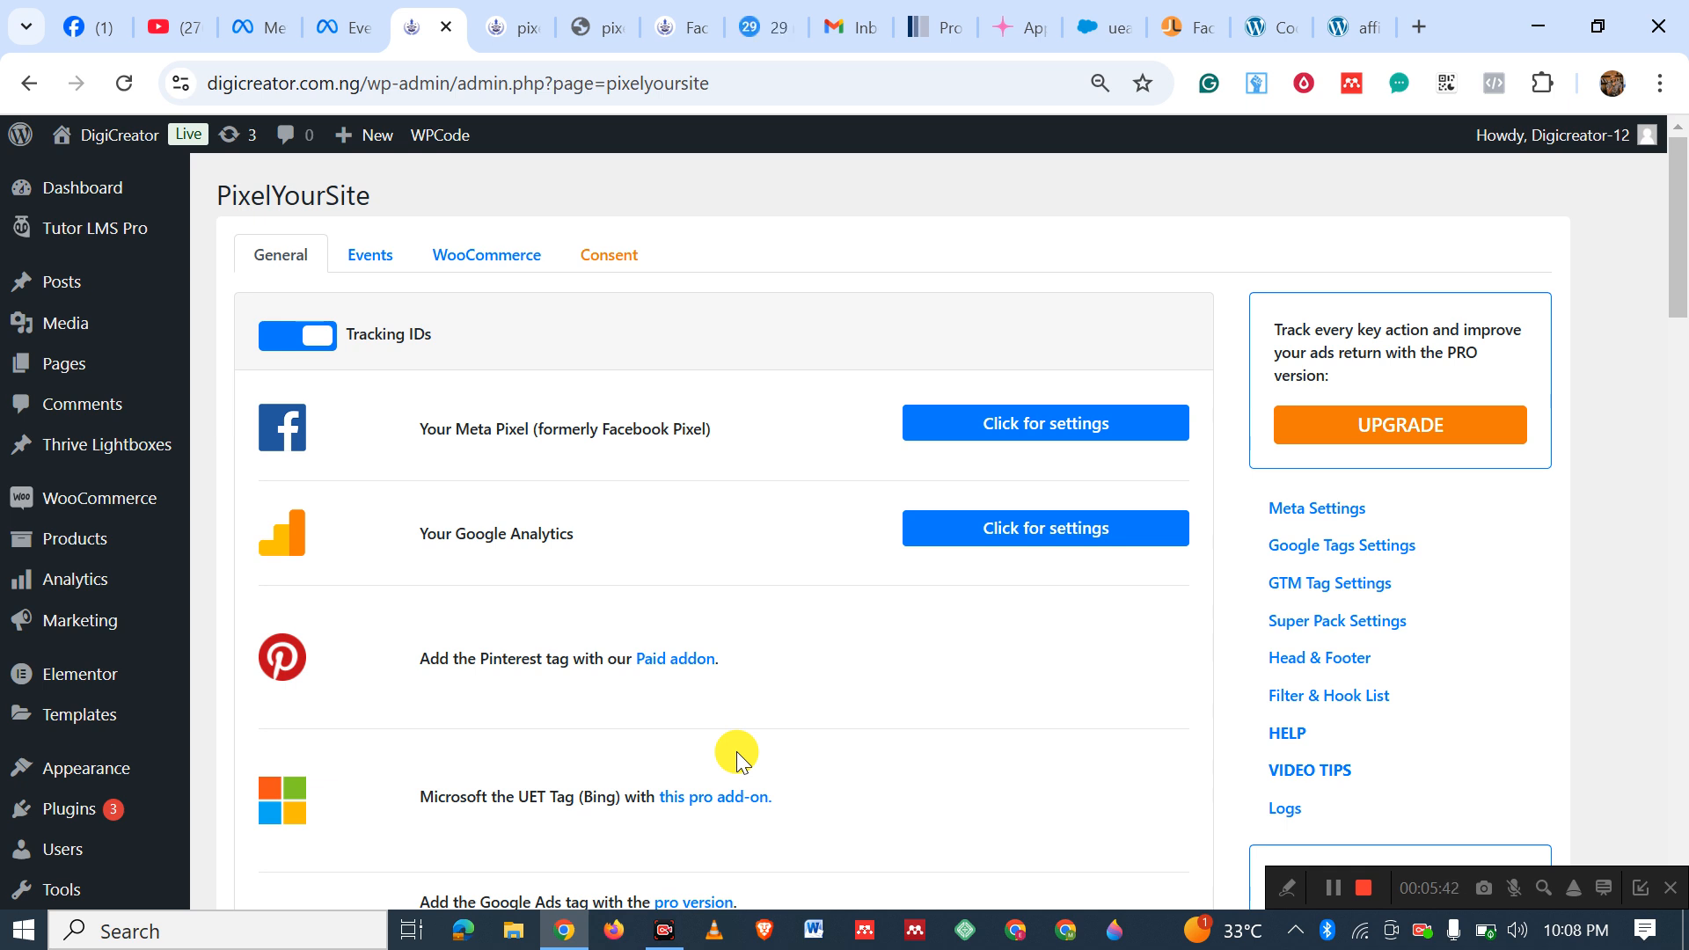
# Reload the pixelsite landing page and expand the PageView event's details in Meta Pixel Helper.
pyautogui.click(509, 38)
pyautogui.click(124, 81)
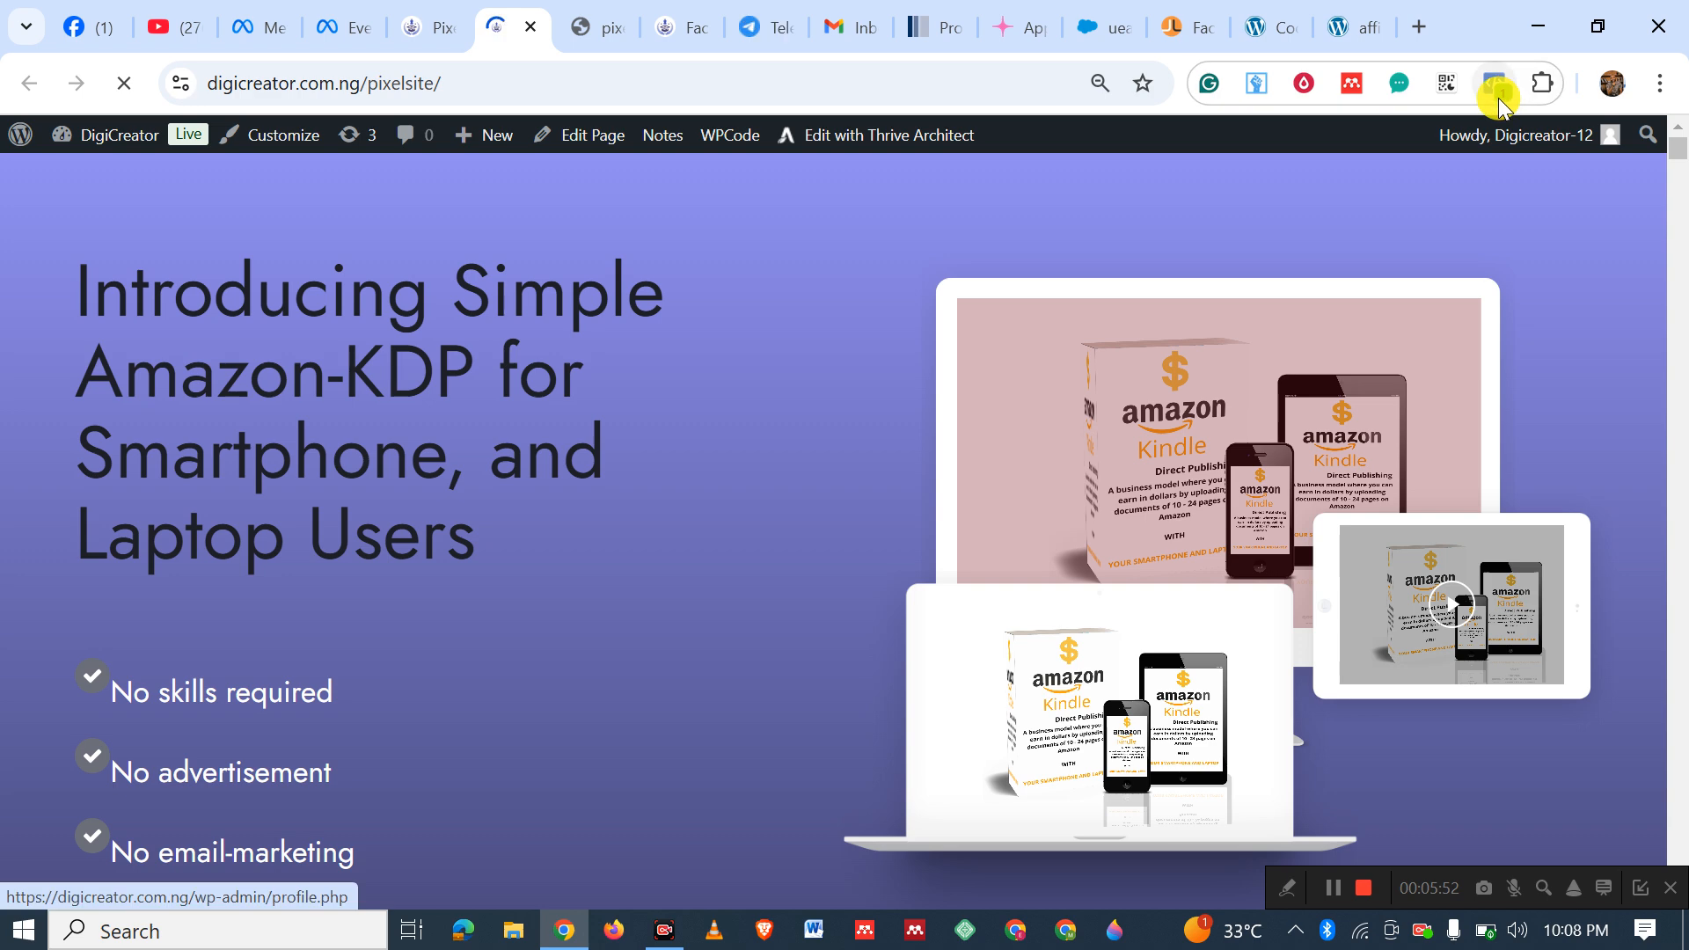
pyautogui.click(1496, 85)
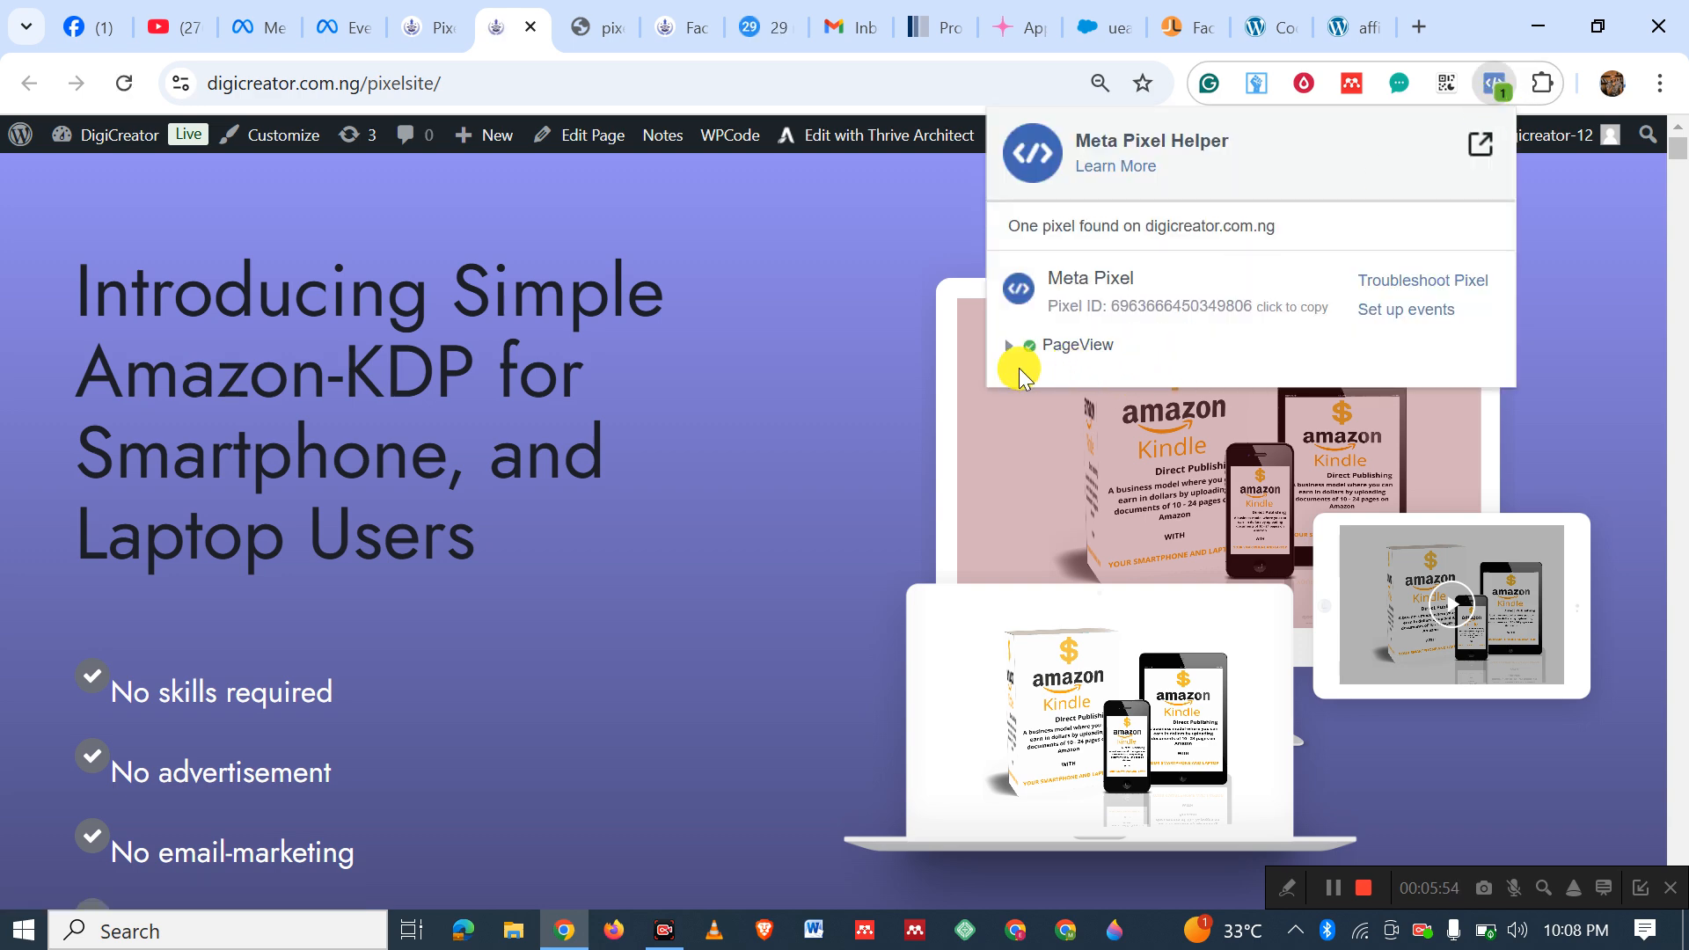
pyautogui.click(1018, 355)
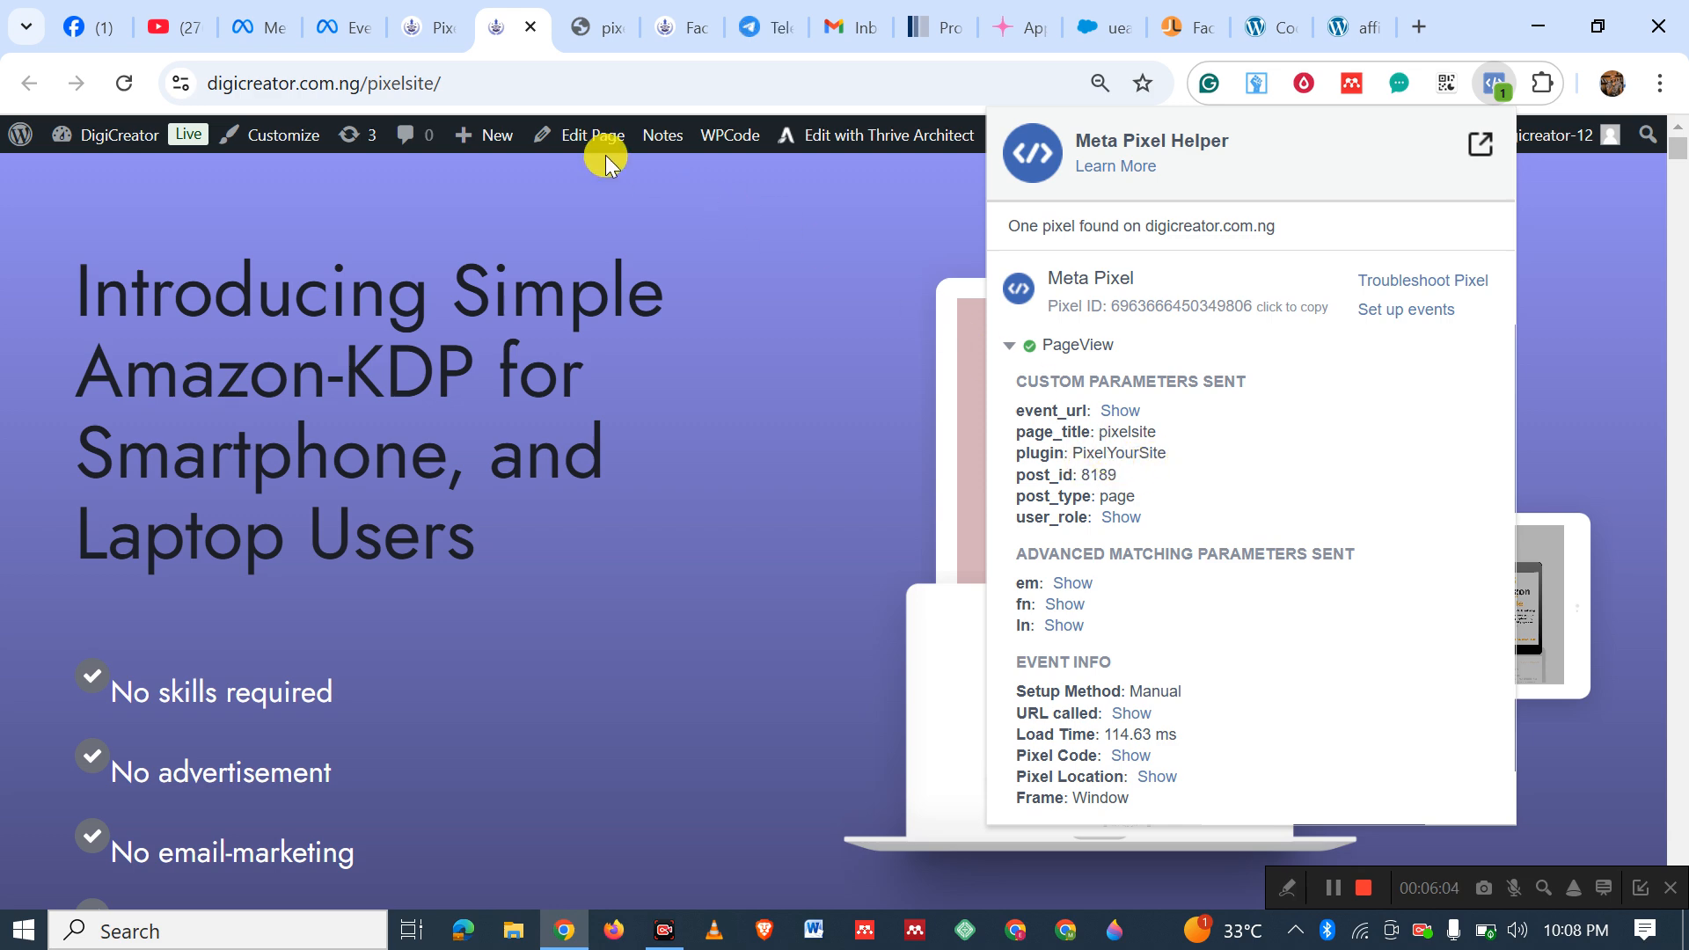
# Look over the pixelsite landing page down to its Buy Now button and price.
pyautogui.click(431, 27)
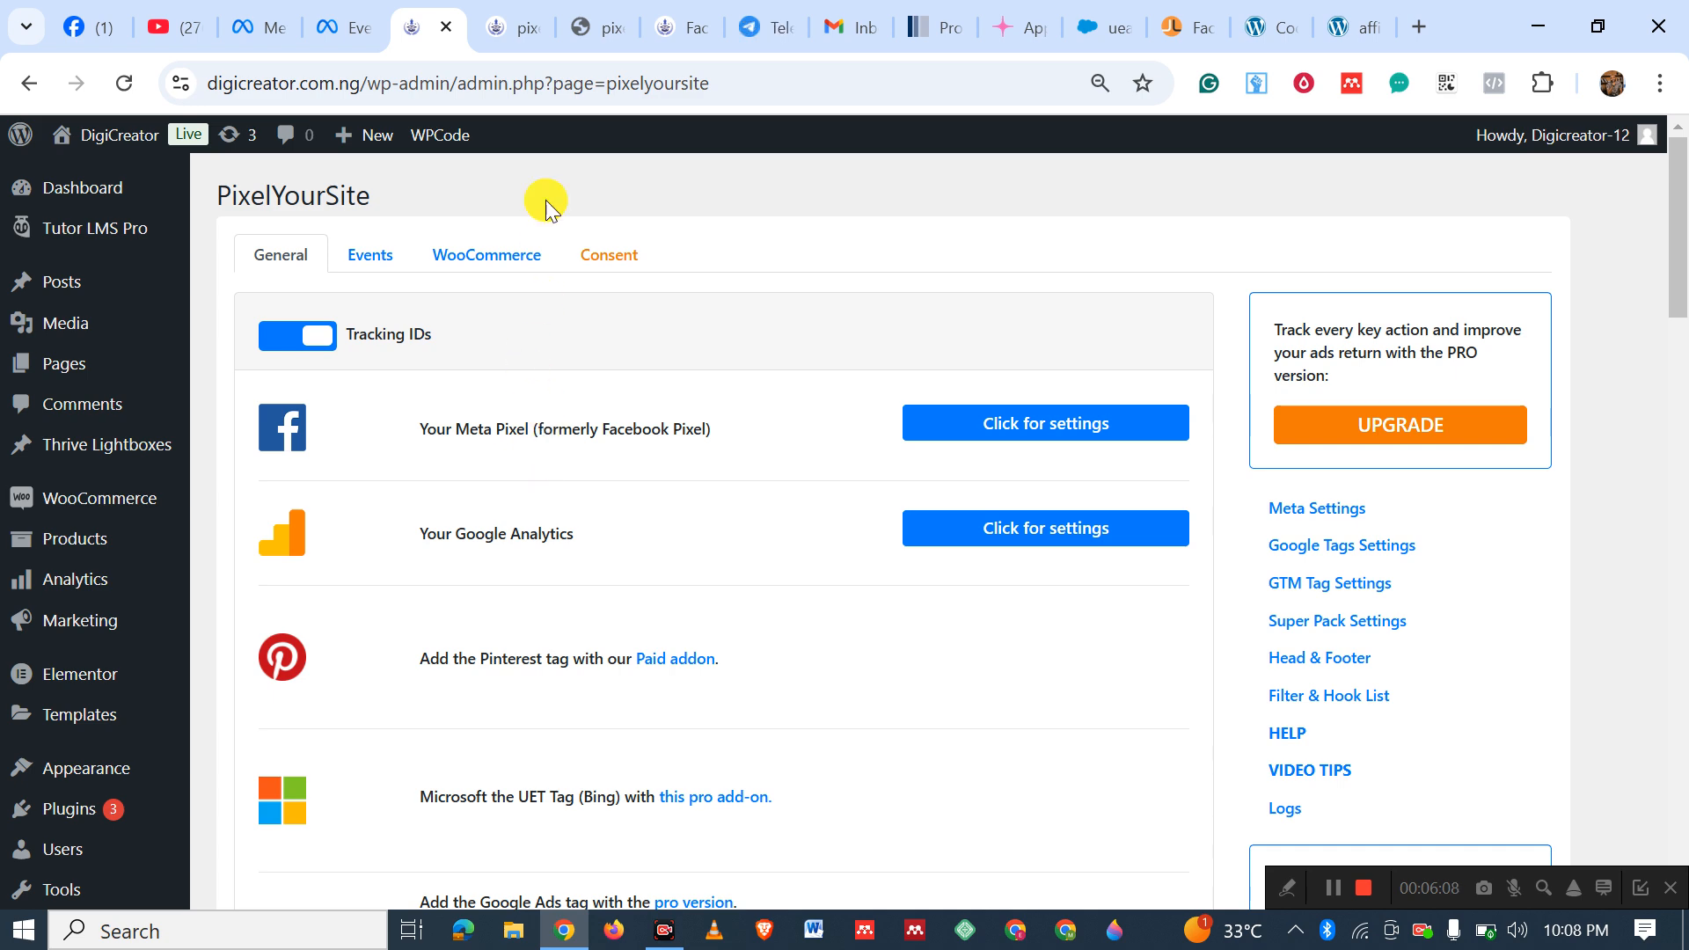
pyautogui.click(521, 29)
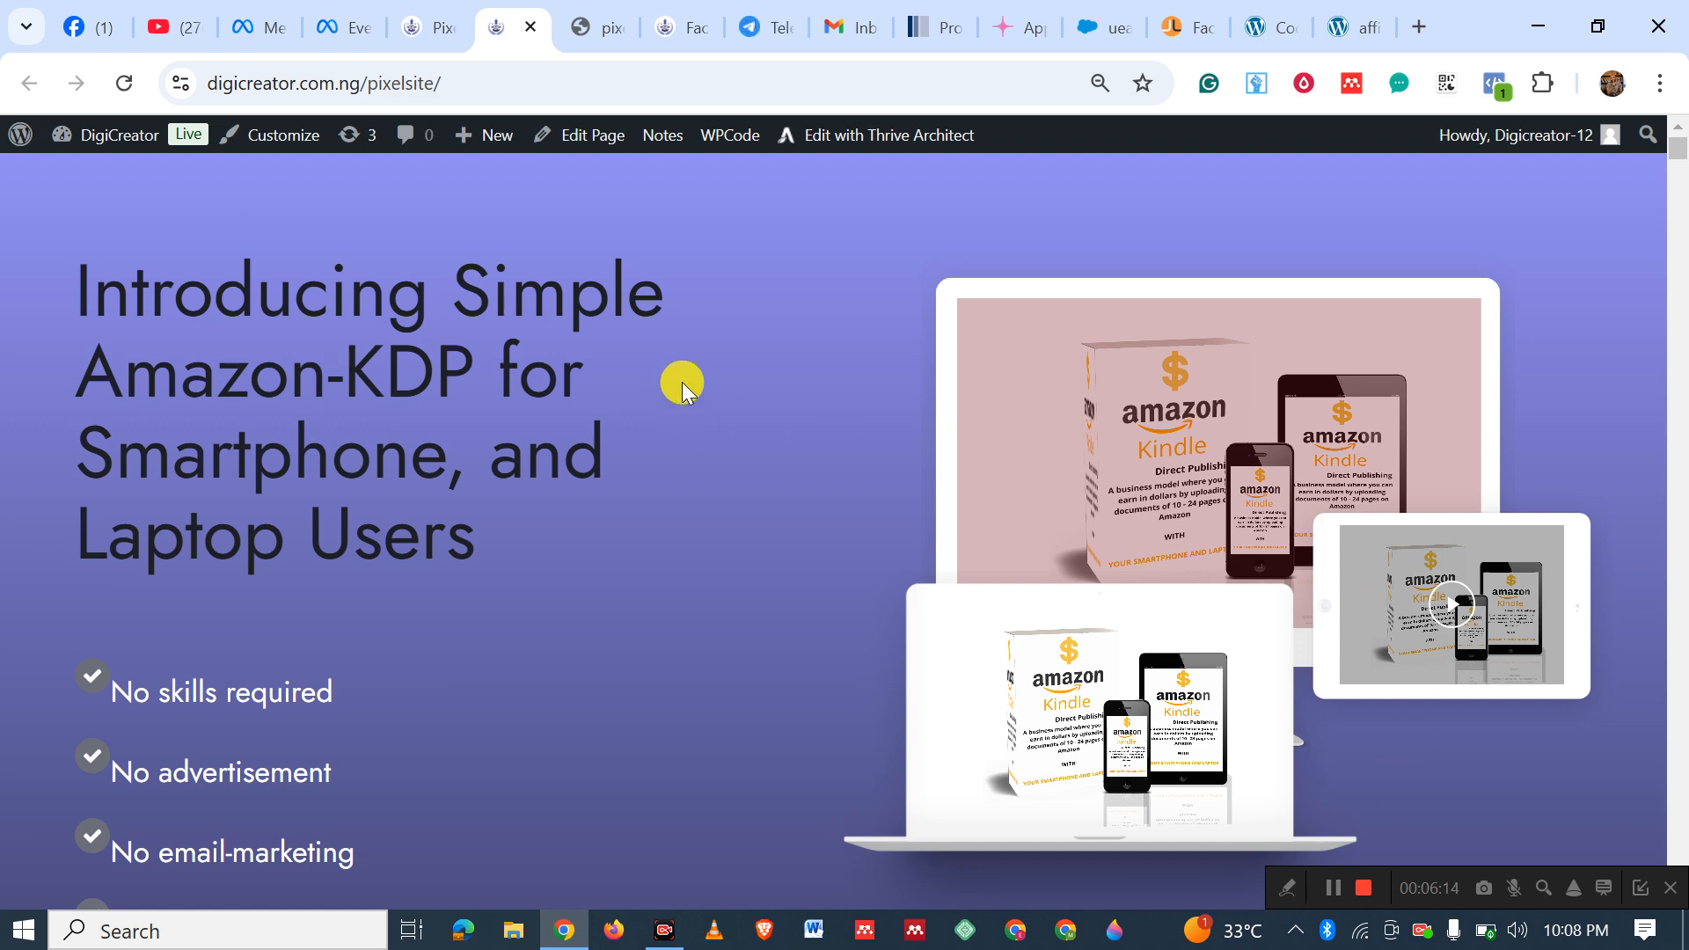
pyautogui.scroll(-3, 1681, 157)
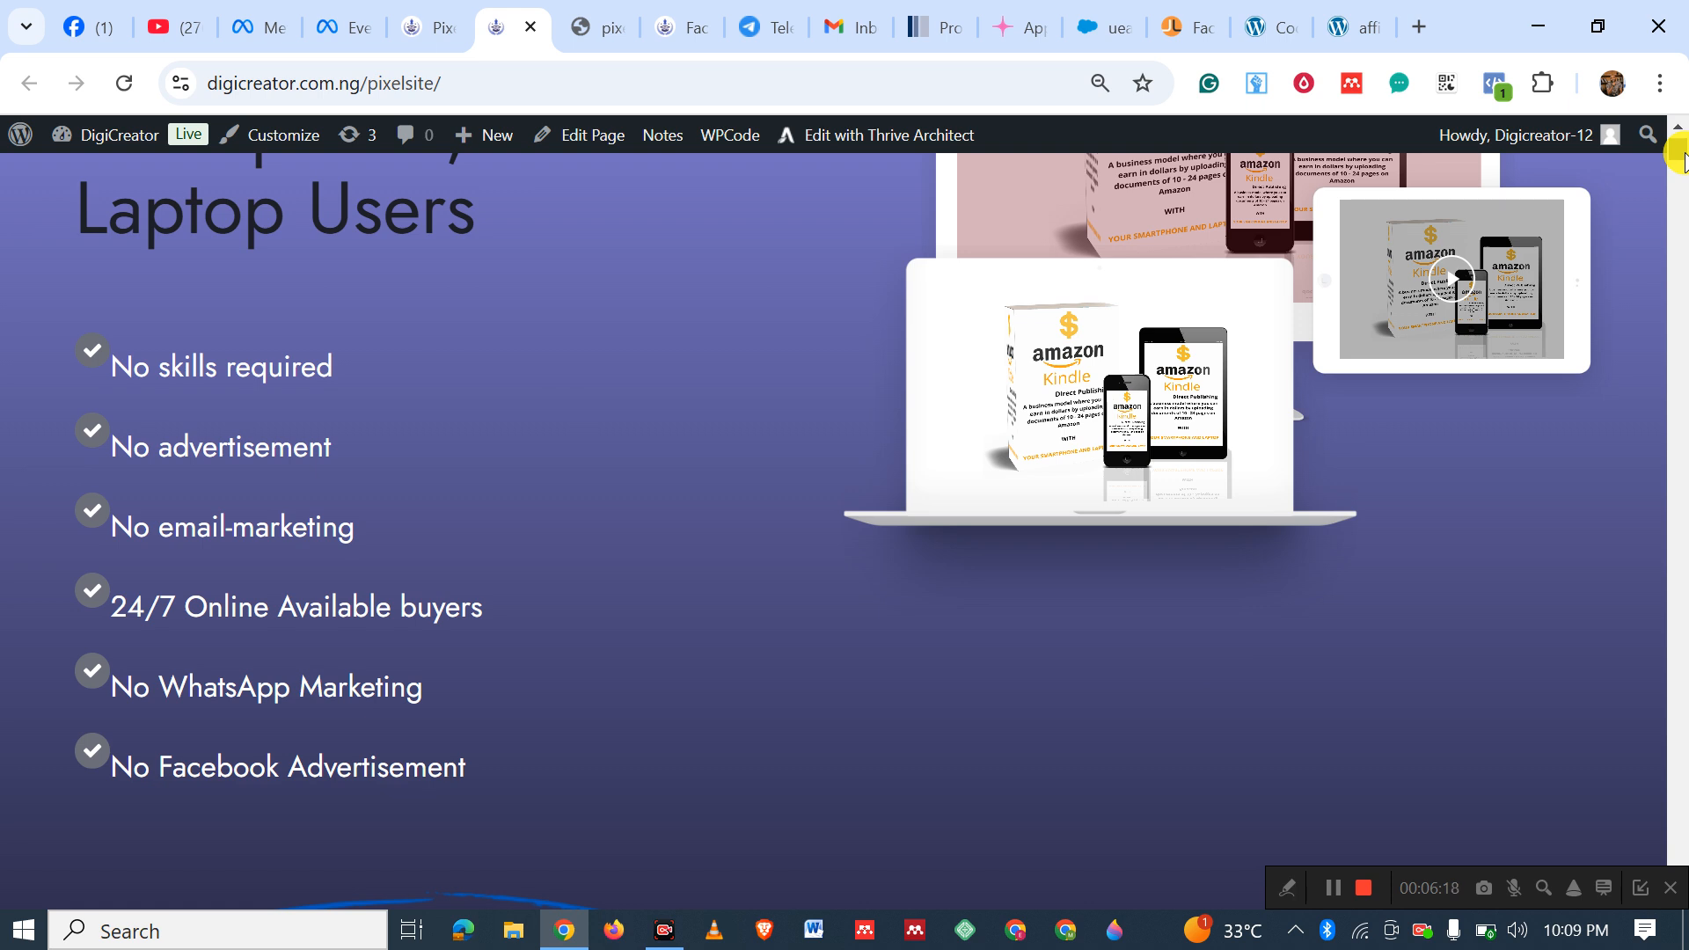
pyautogui.scroll(-5, 1682, 158)
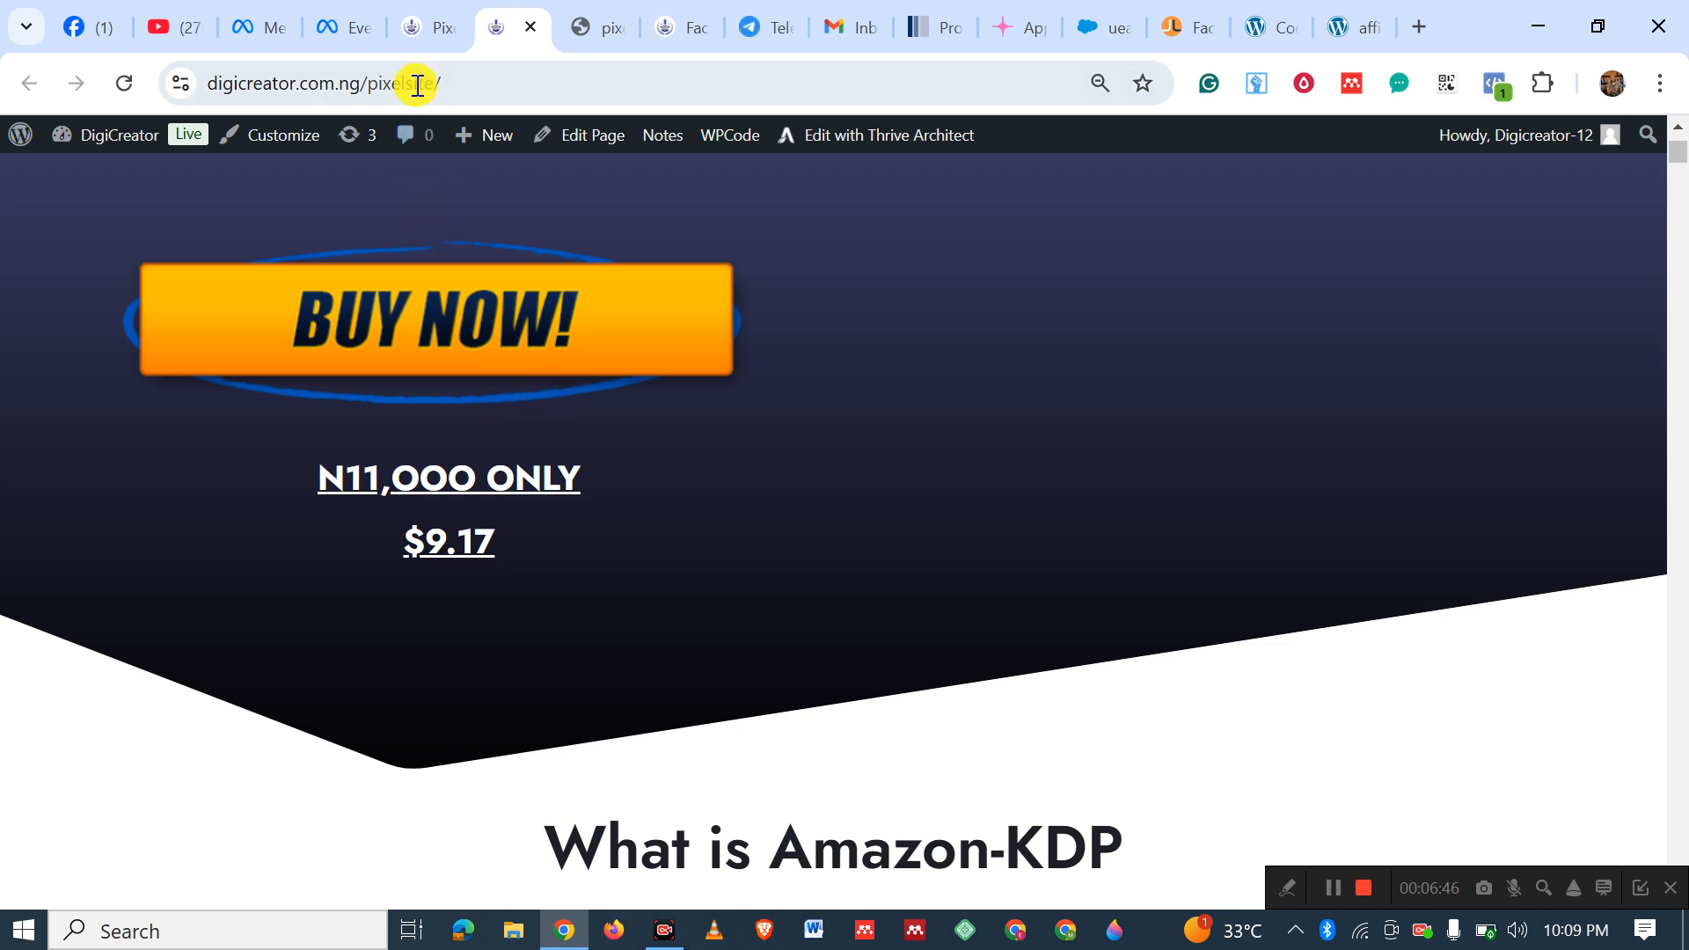
# Reload PixelYourSite's dashboard in the WordPress admin and expand its Meta Pixel settings.
pyautogui.click(433, 39)
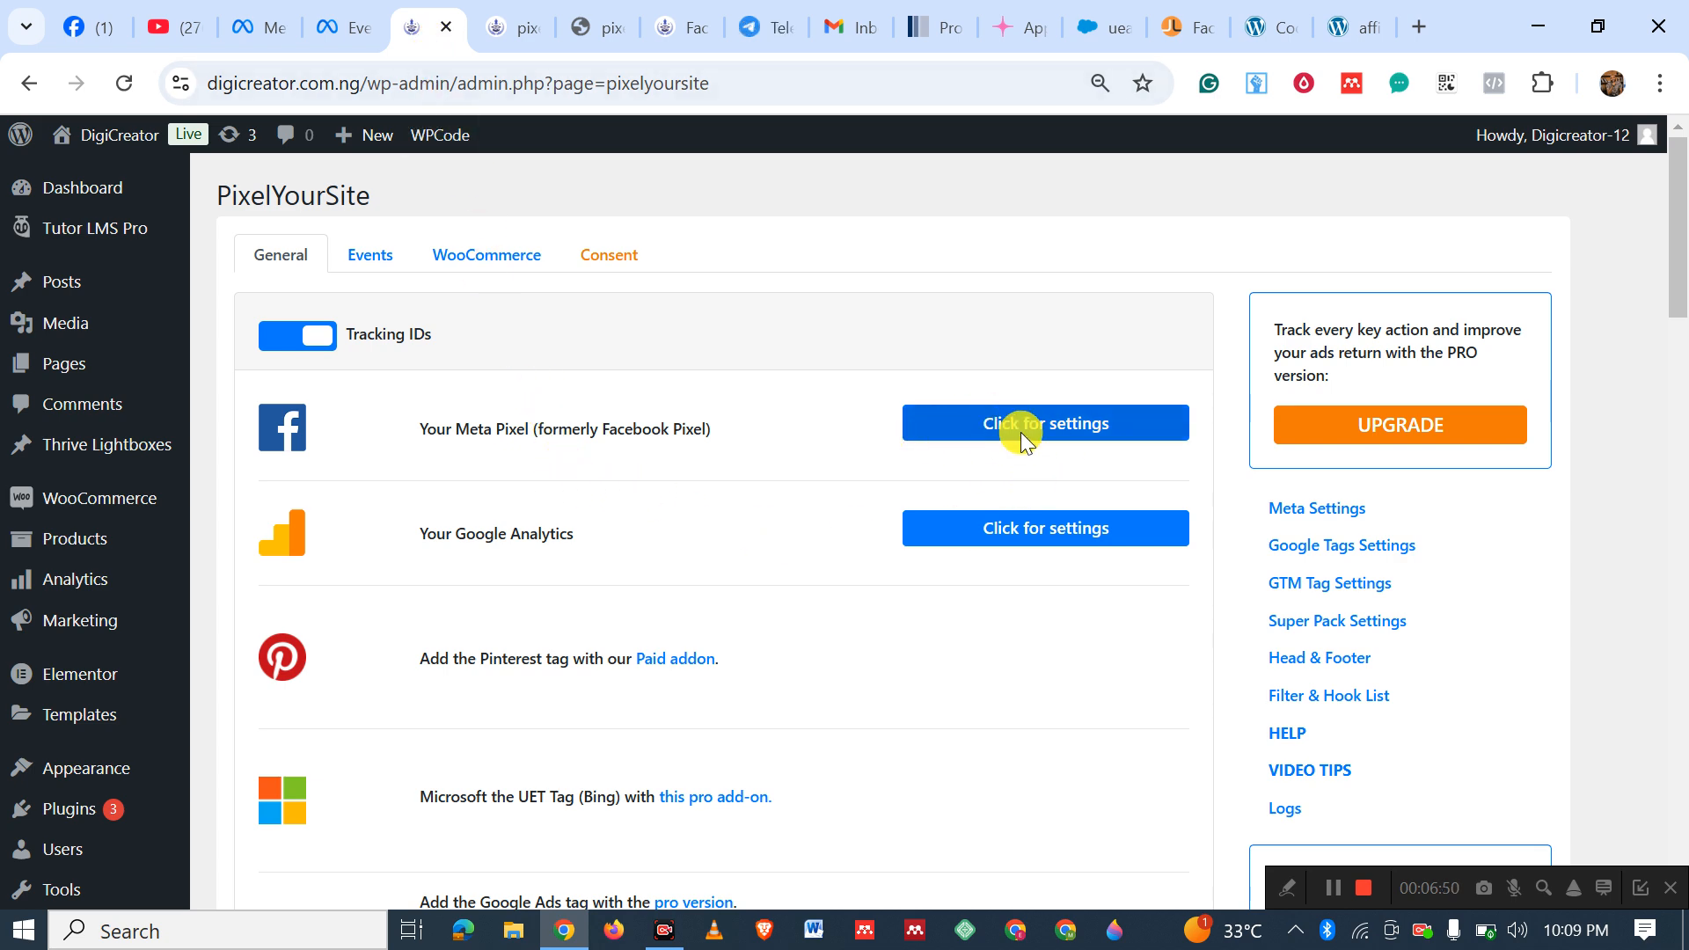
pyautogui.scroll(-3, 75, 772)
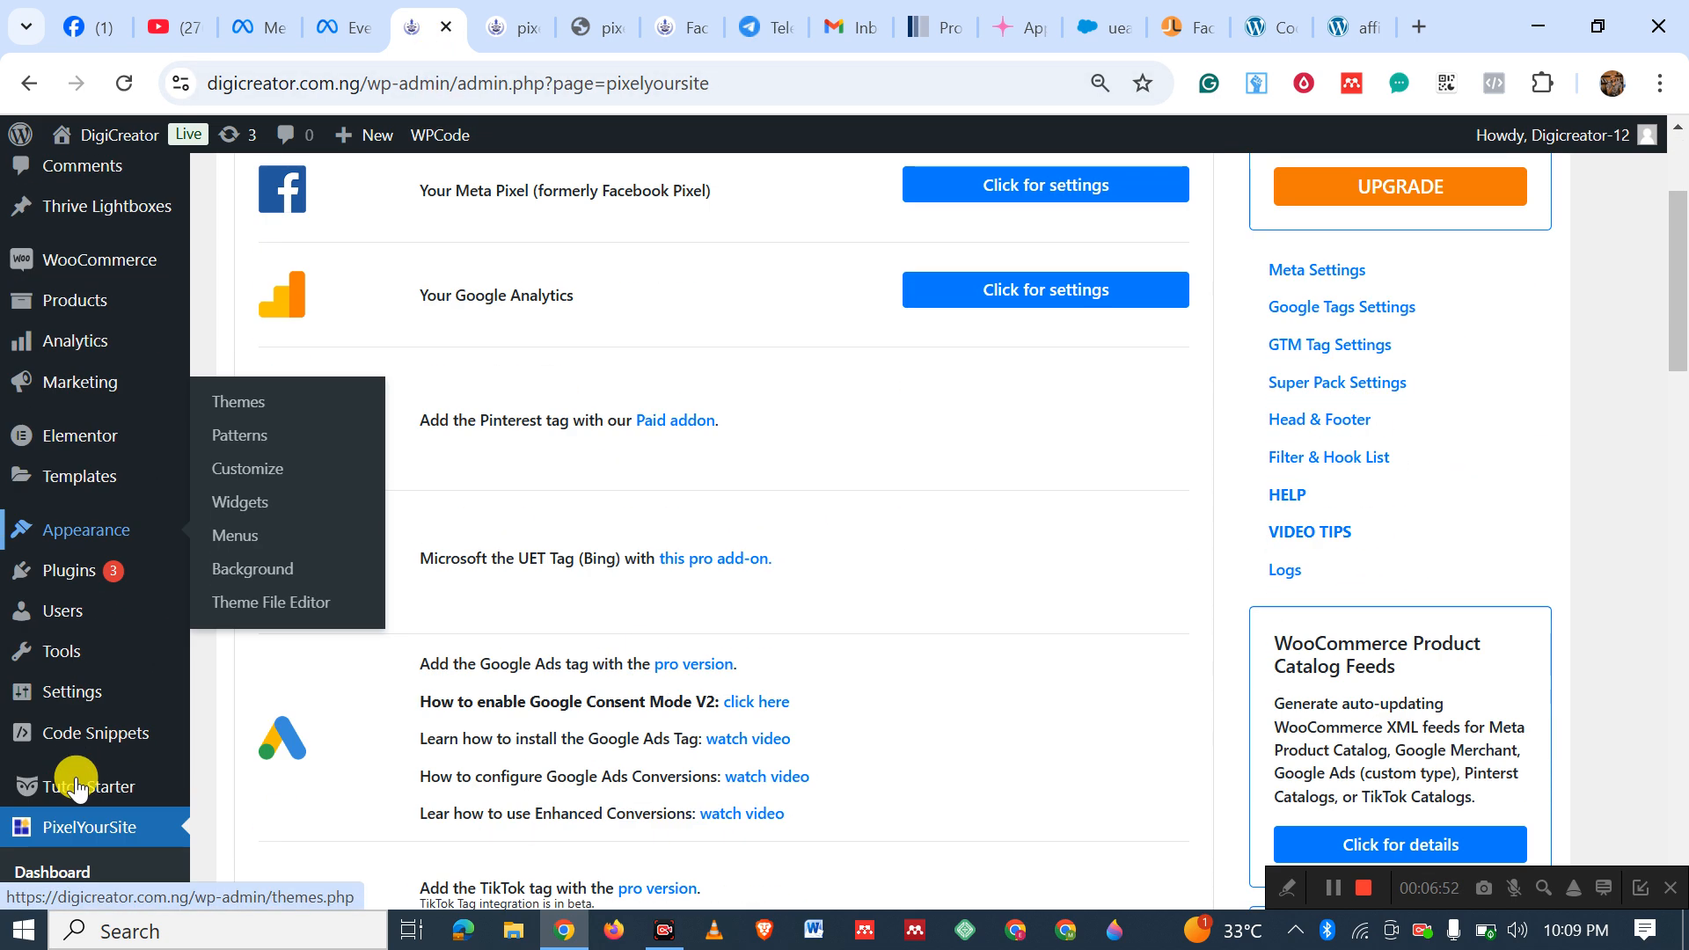
pyautogui.click(93, 802)
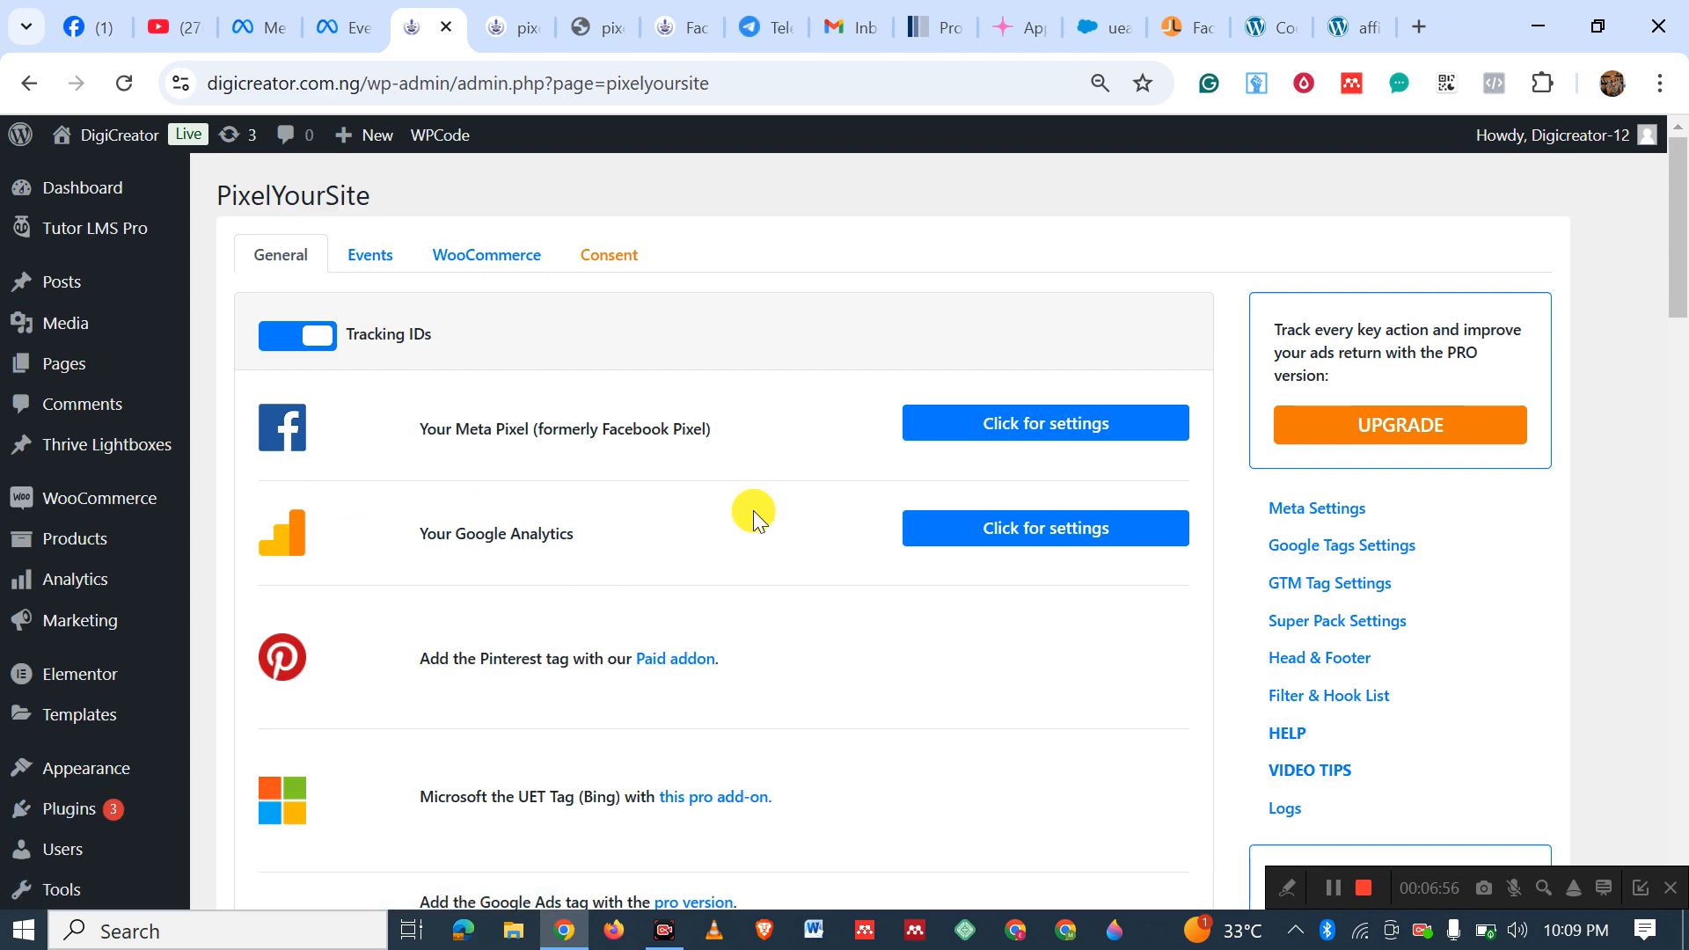
pyautogui.click(1035, 425)
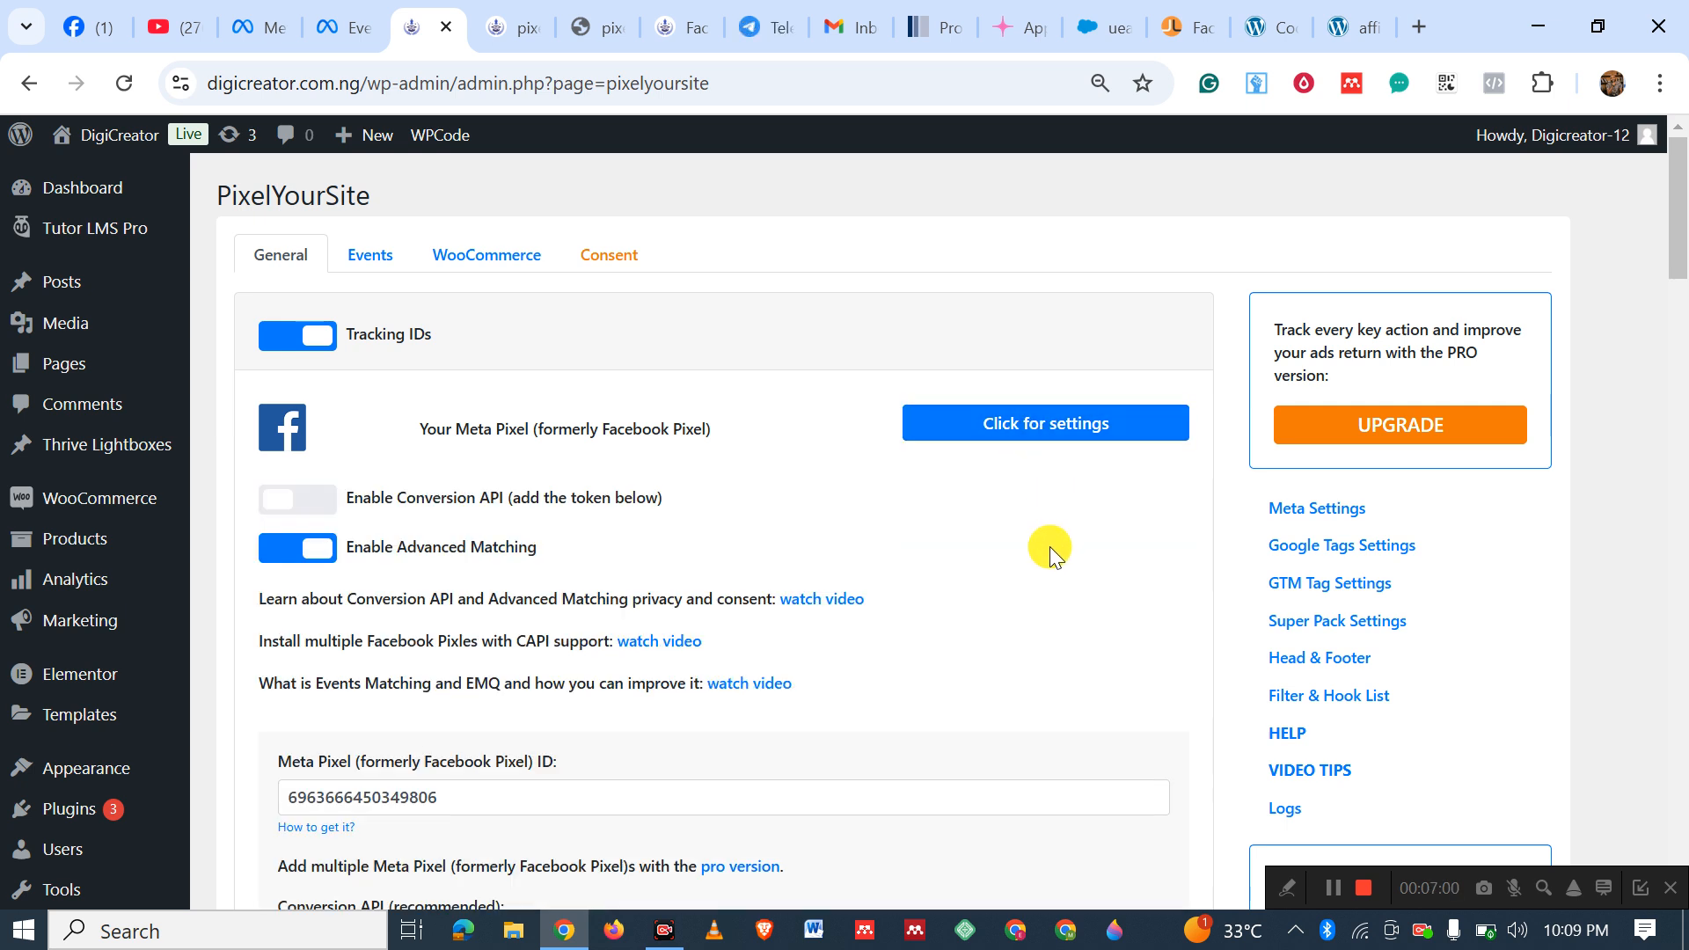
# Open PixelYourSite's user-defined events, make sure Enable Events is on, and go to the Events List.
pyautogui.click(377, 259)
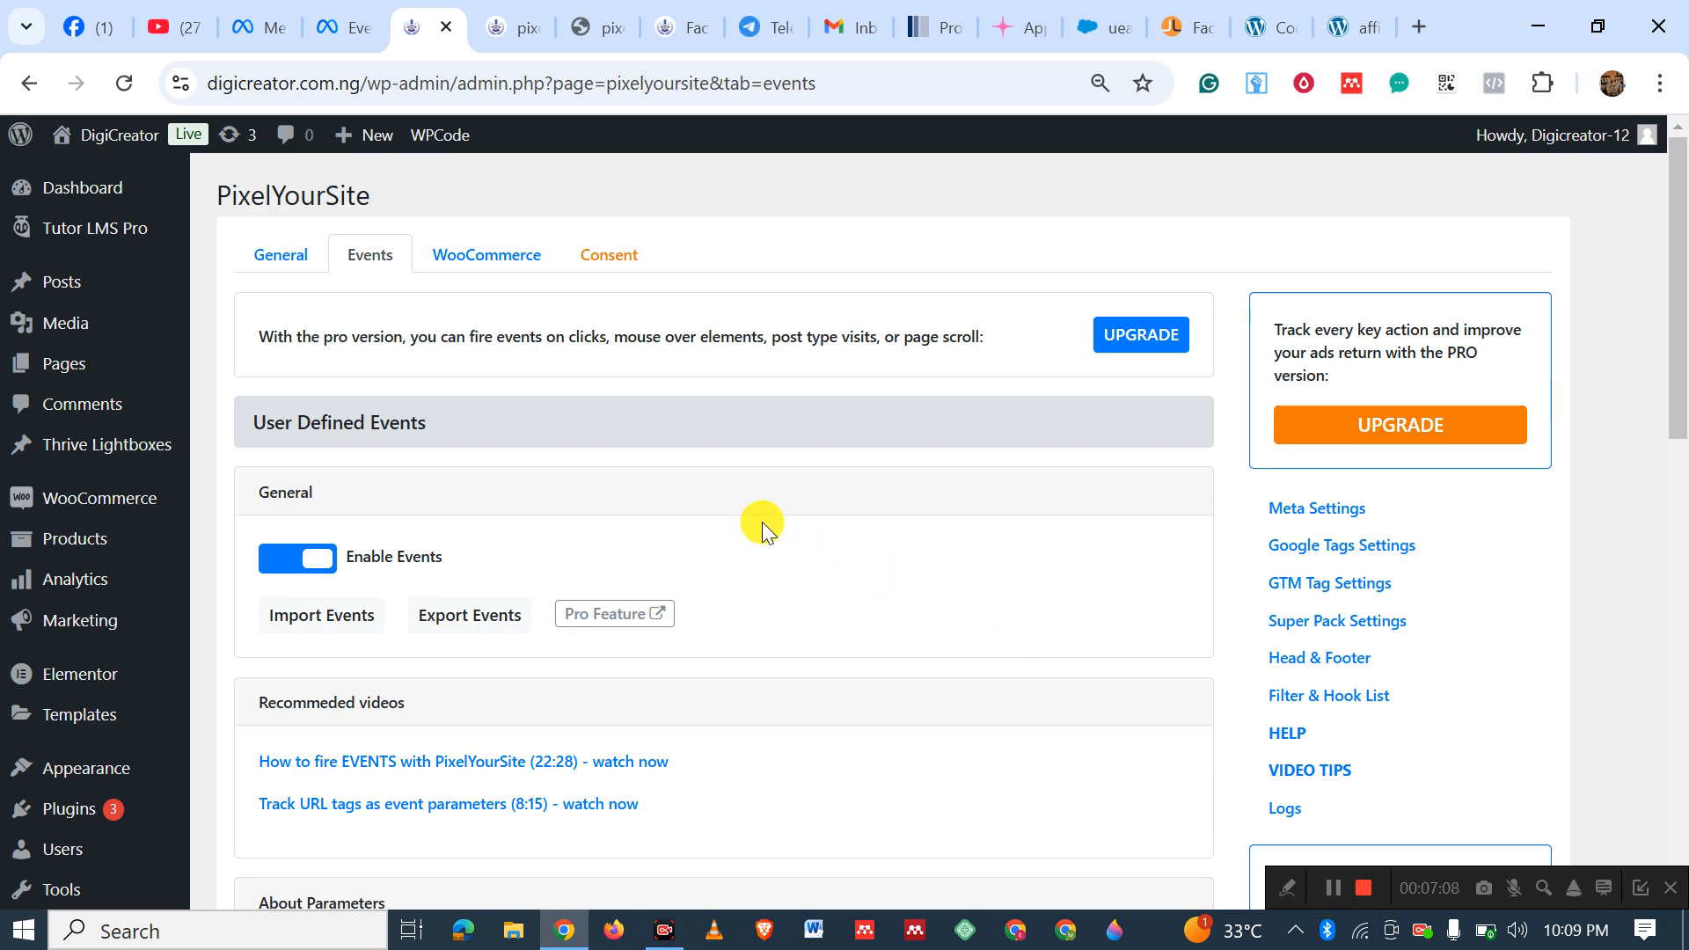
pyautogui.scroll(-3, 779, 523)
pyautogui.scroll(3, 779, 523)
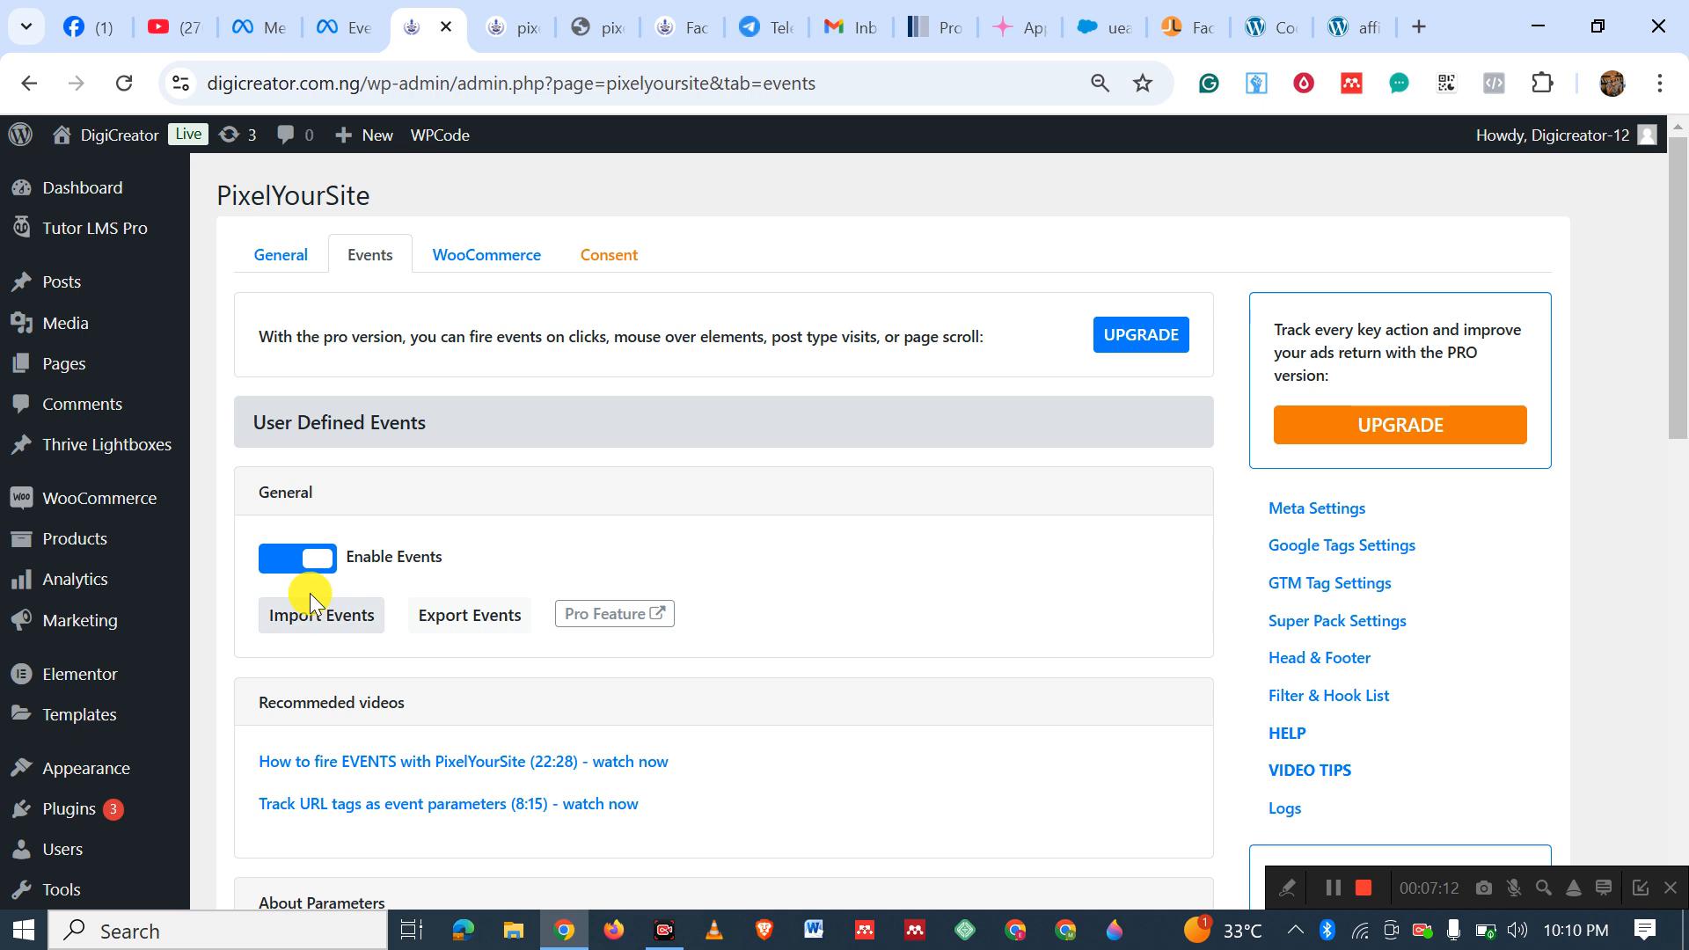
pyautogui.click(273, 557)
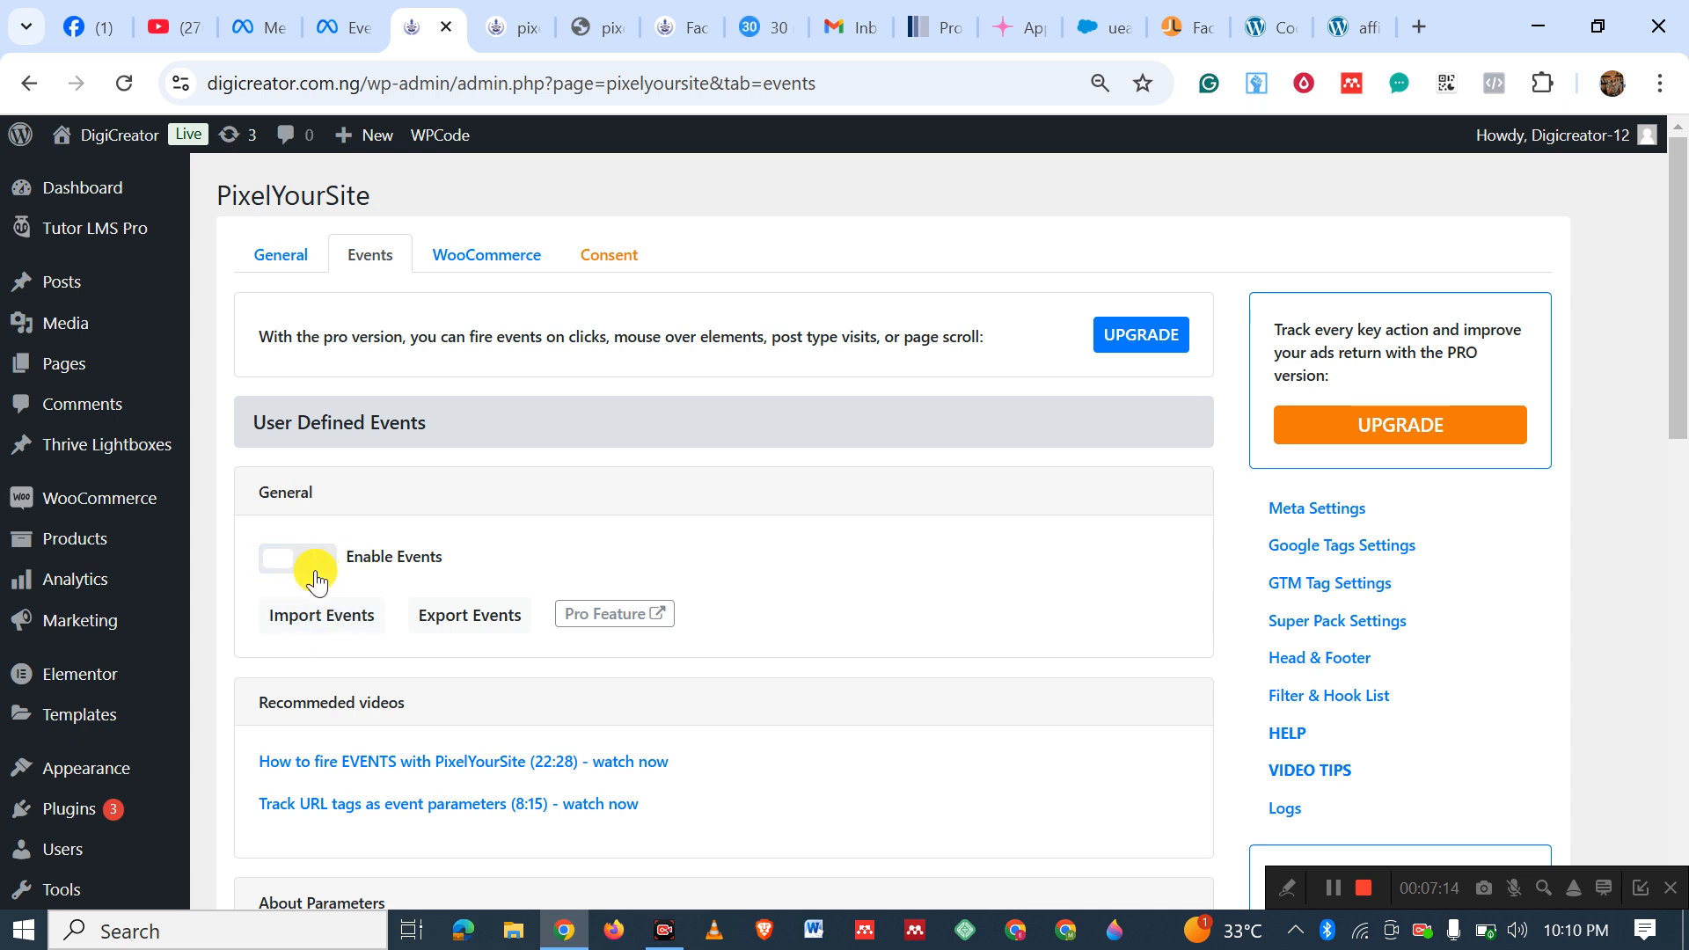
pyautogui.click(326, 563)
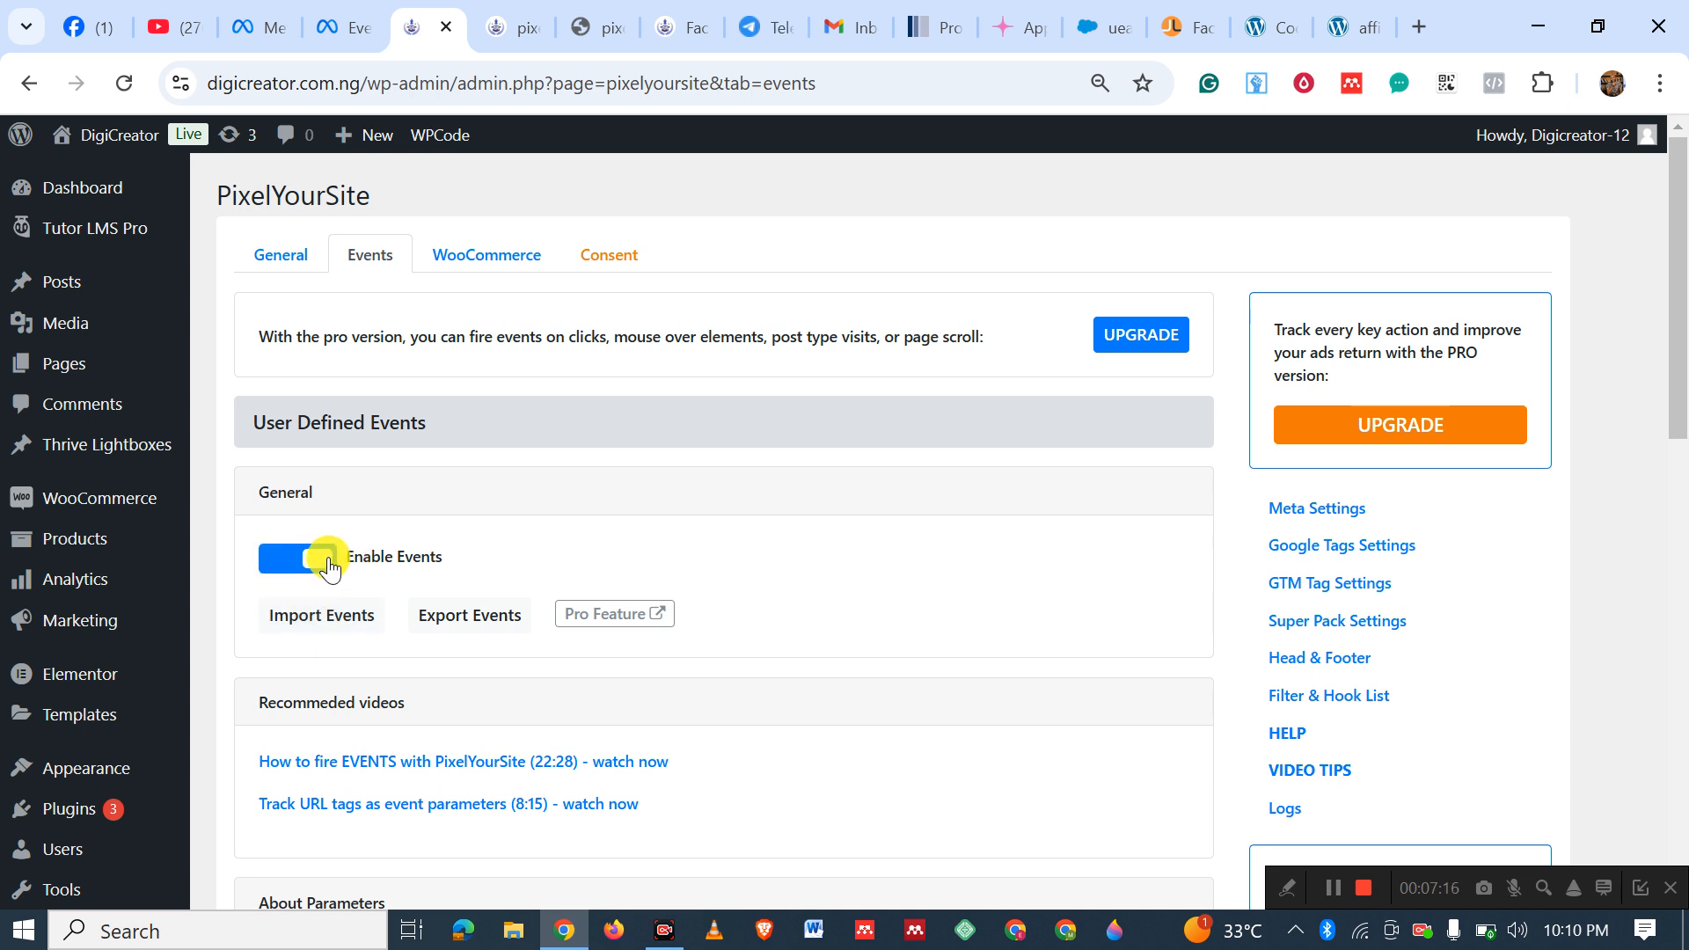
pyautogui.click(280, 554)
pyautogui.click(282, 555)
pyautogui.scroll(-5, 441, 521)
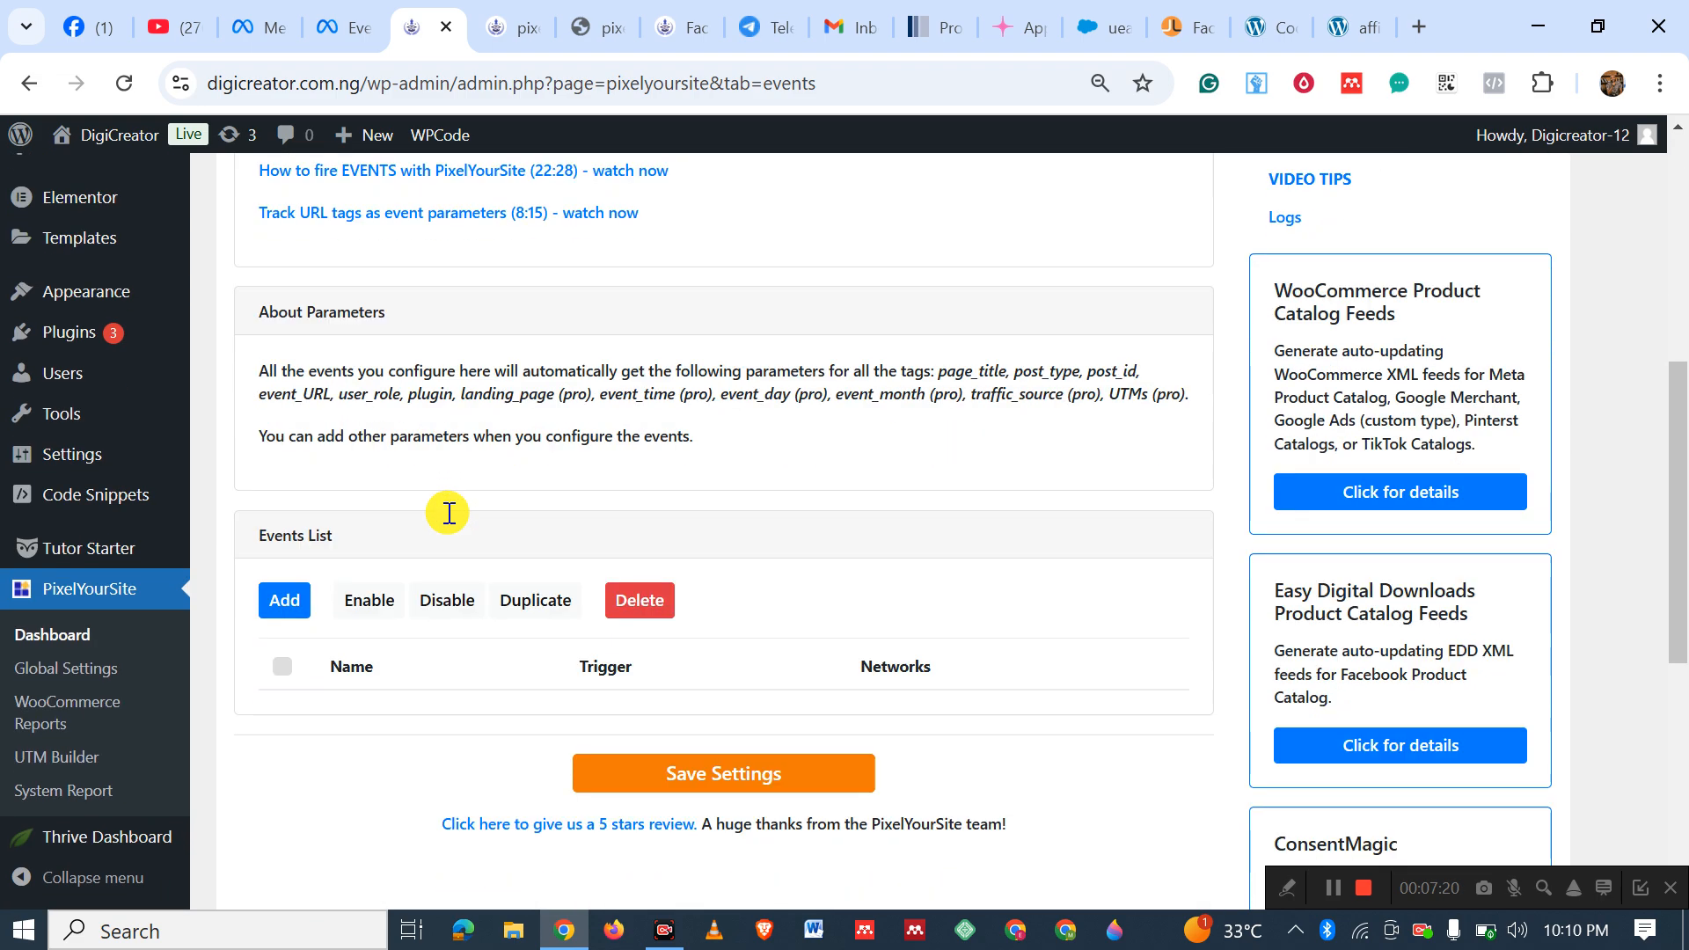
pyautogui.scroll(-2, 448, 513)
pyautogui.scroll(3, 447, 535)
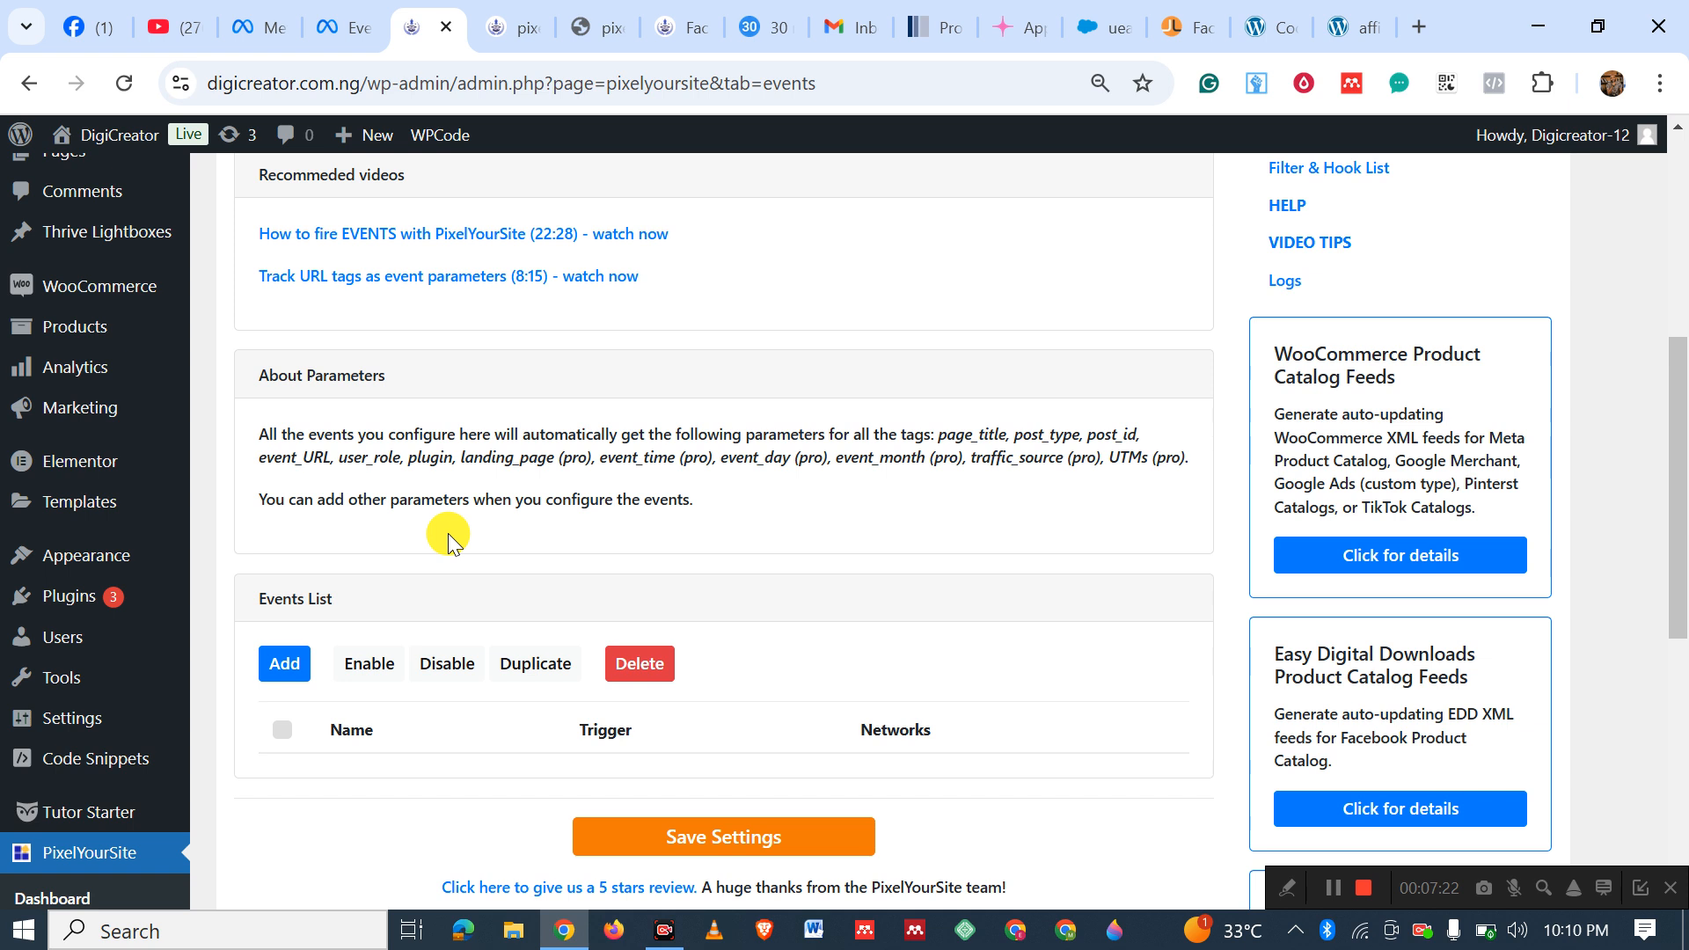
# Check which events fire on the pixelsite page with Meta Pixel Helper and return to PixelYourSite's Events List.
pyautogui.click(518, 27)
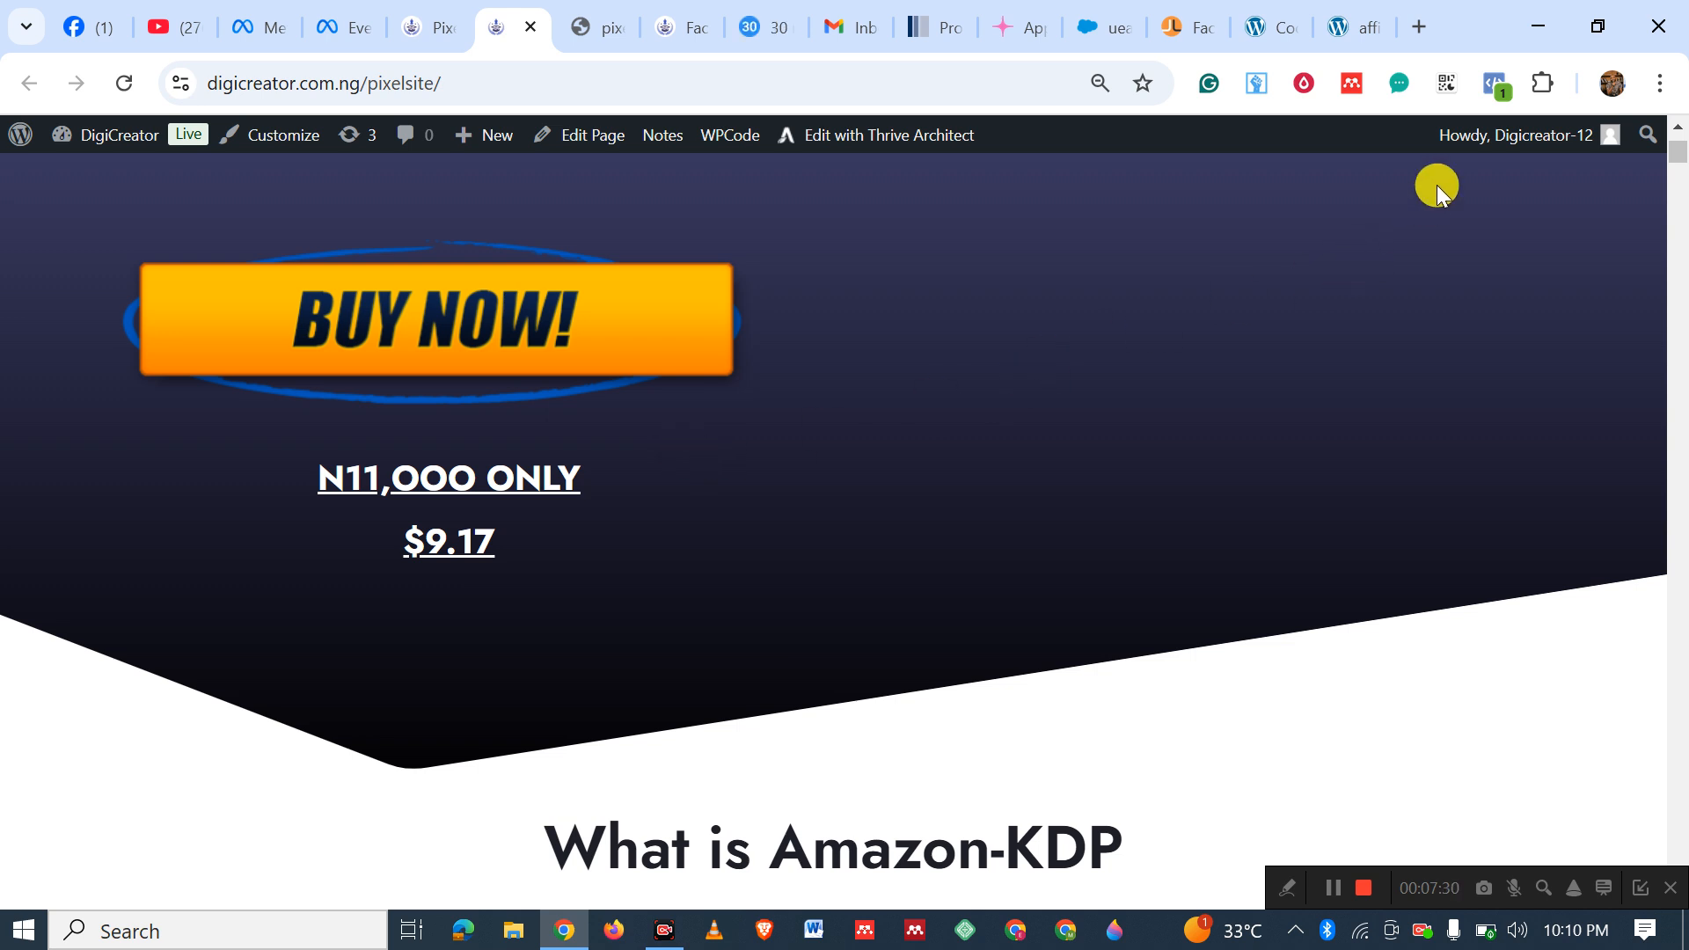
pyautogui.click(1492, 92)
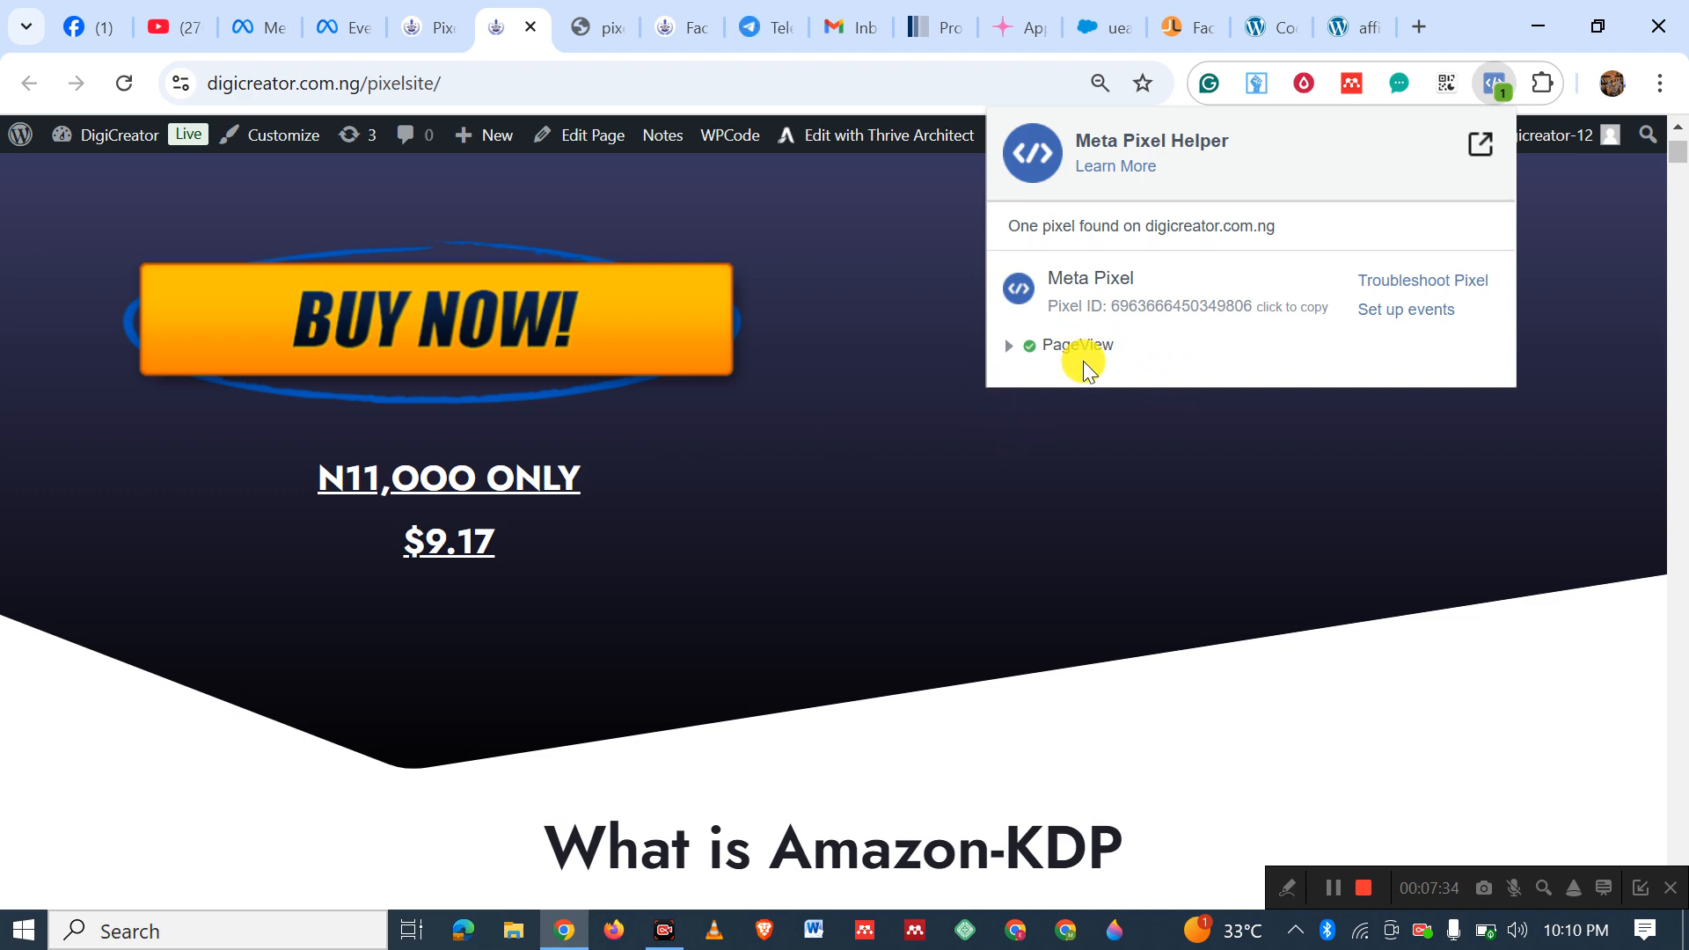
pyautogui.click(430, 44)
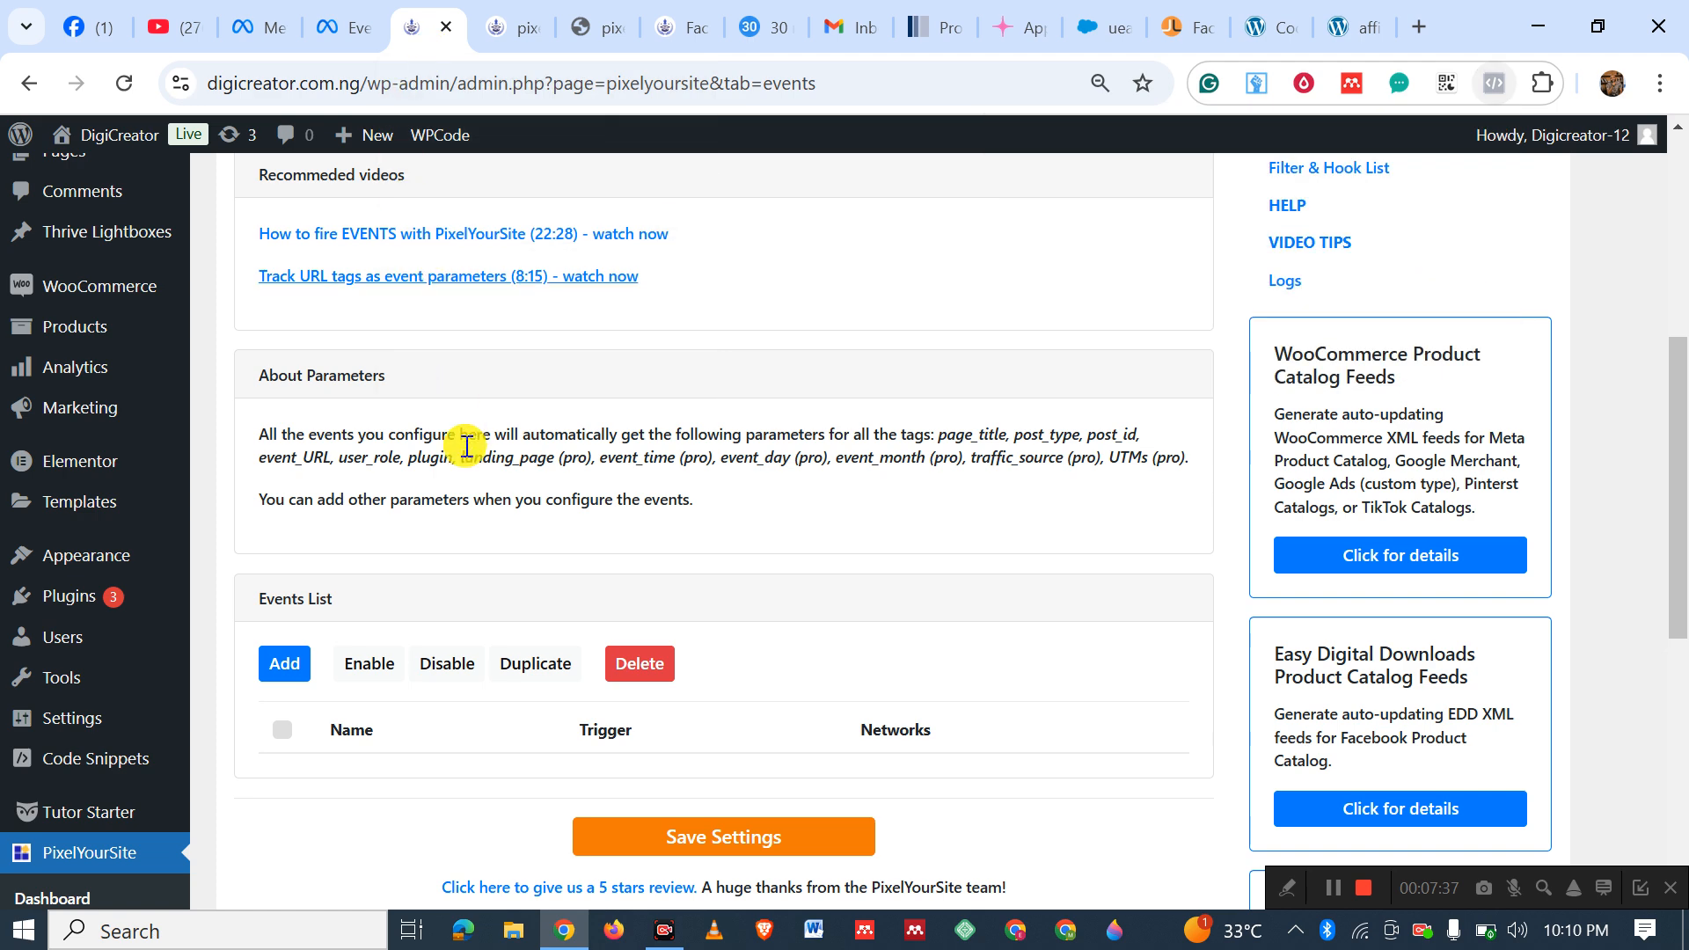
# Add a new event to PixelYourSite's Events List and title it "Lead Ad Campaign".
pyautogui.click(291, 671)
pyautogui.scroll(-3, 775, 602)
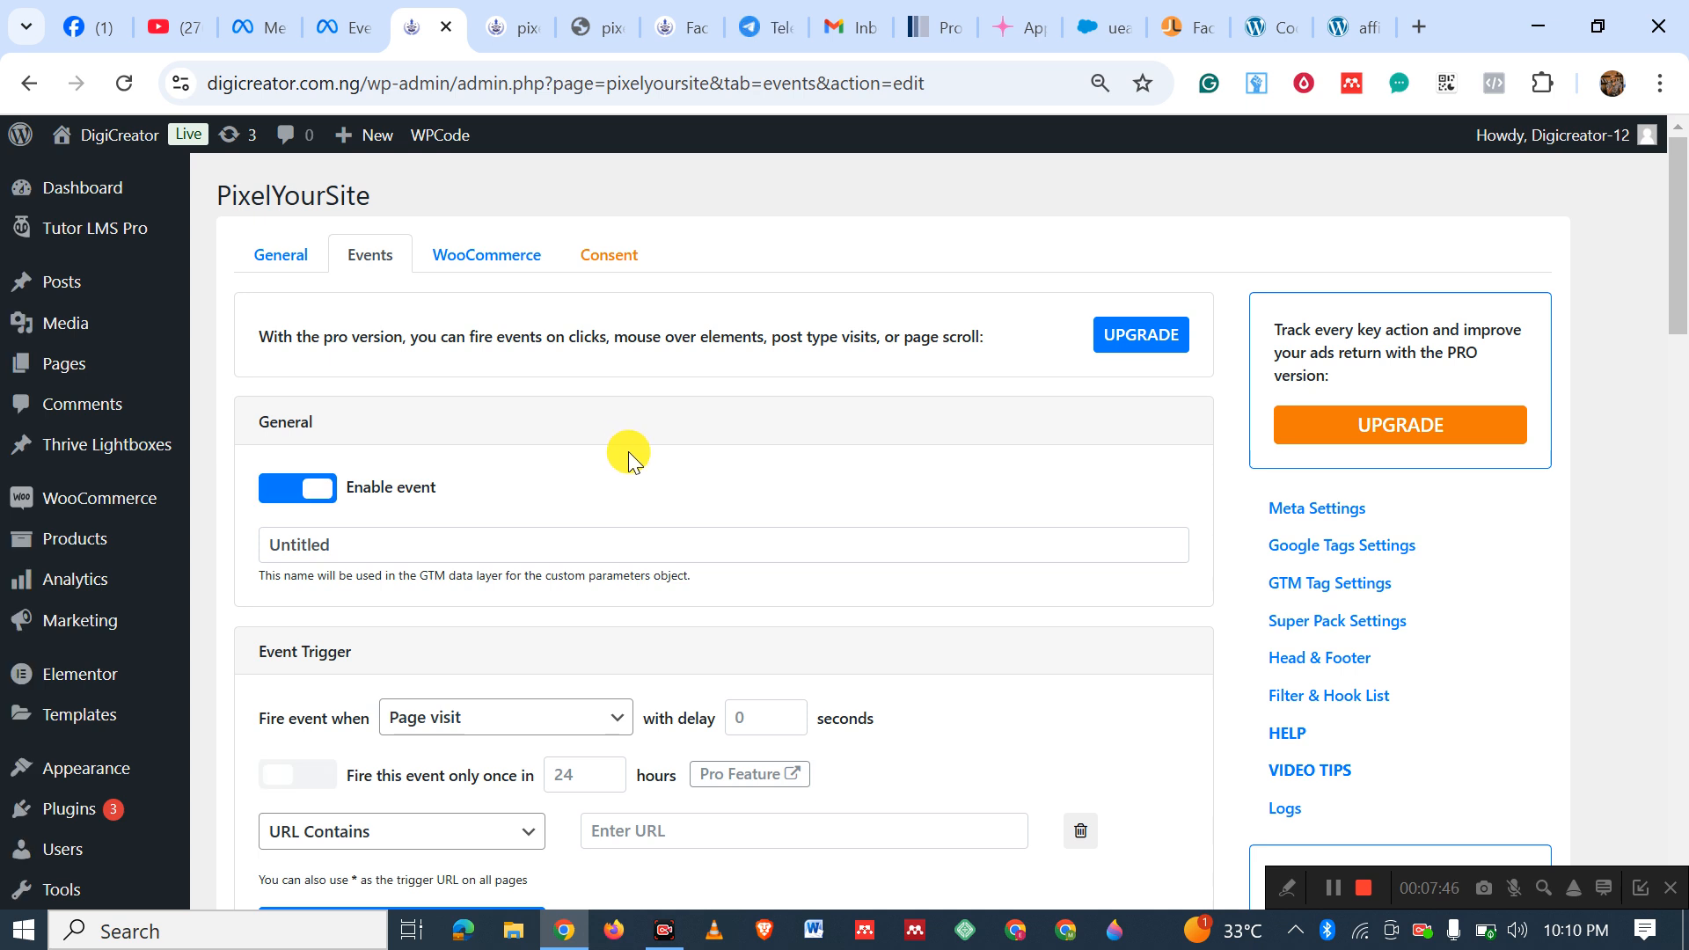
pyautogui.click(451, 544)
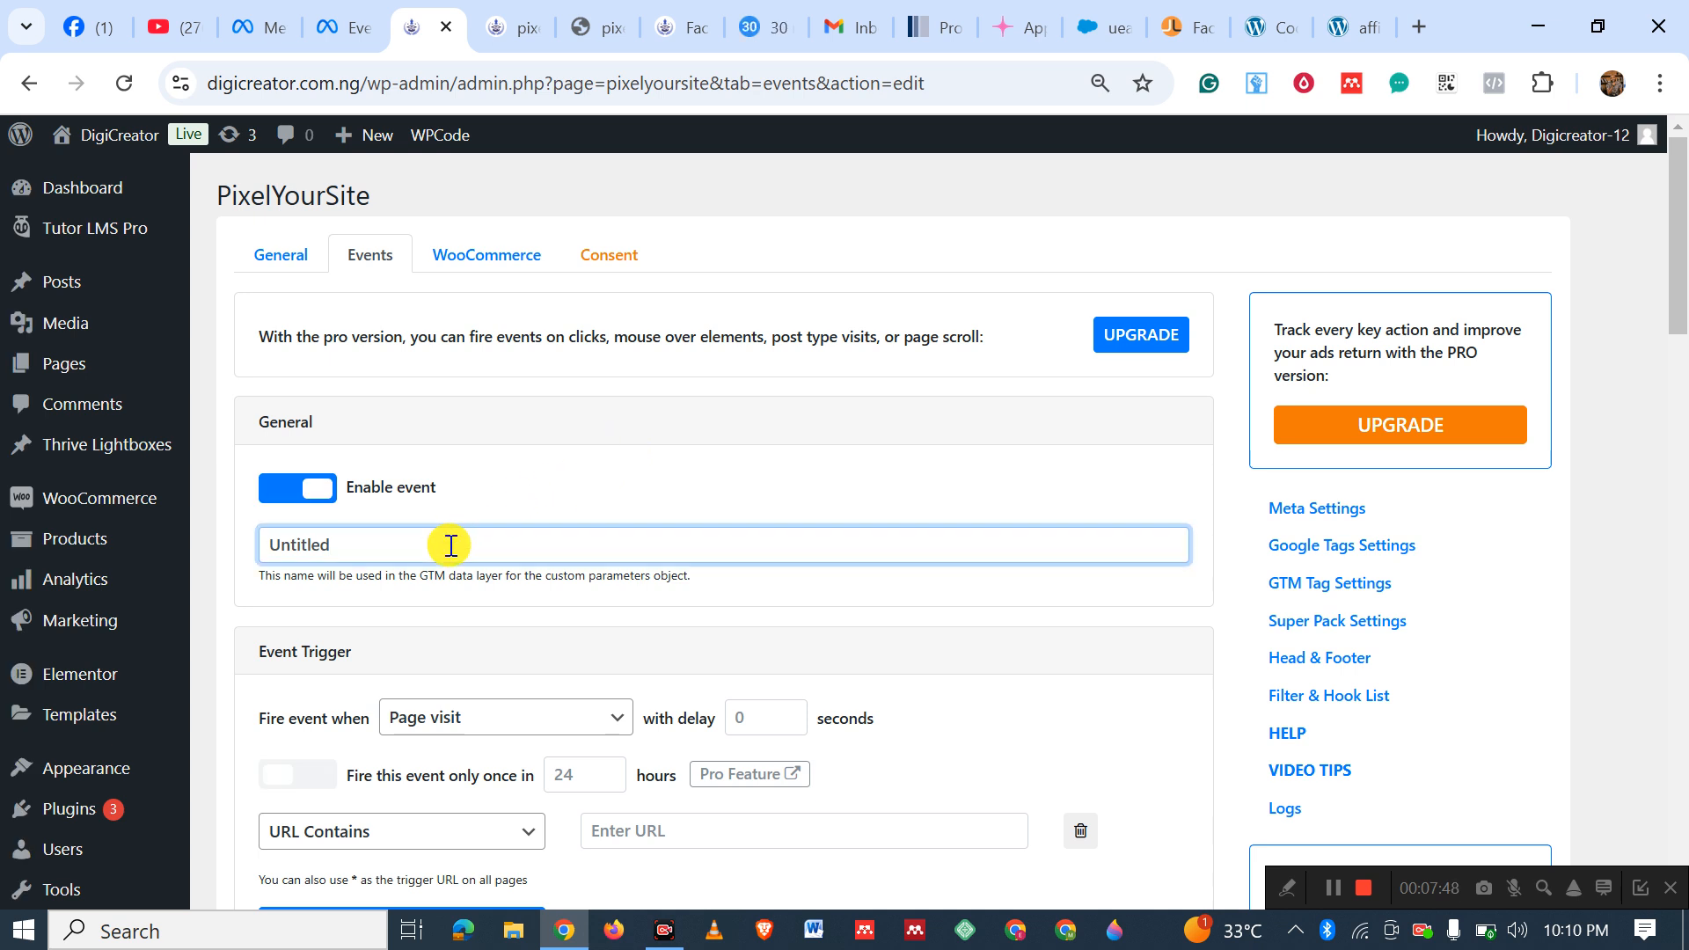
pyautogui.press('BackSpace')
pyautogui.press('BackSpace')
pyautogui.press('BackSpace')
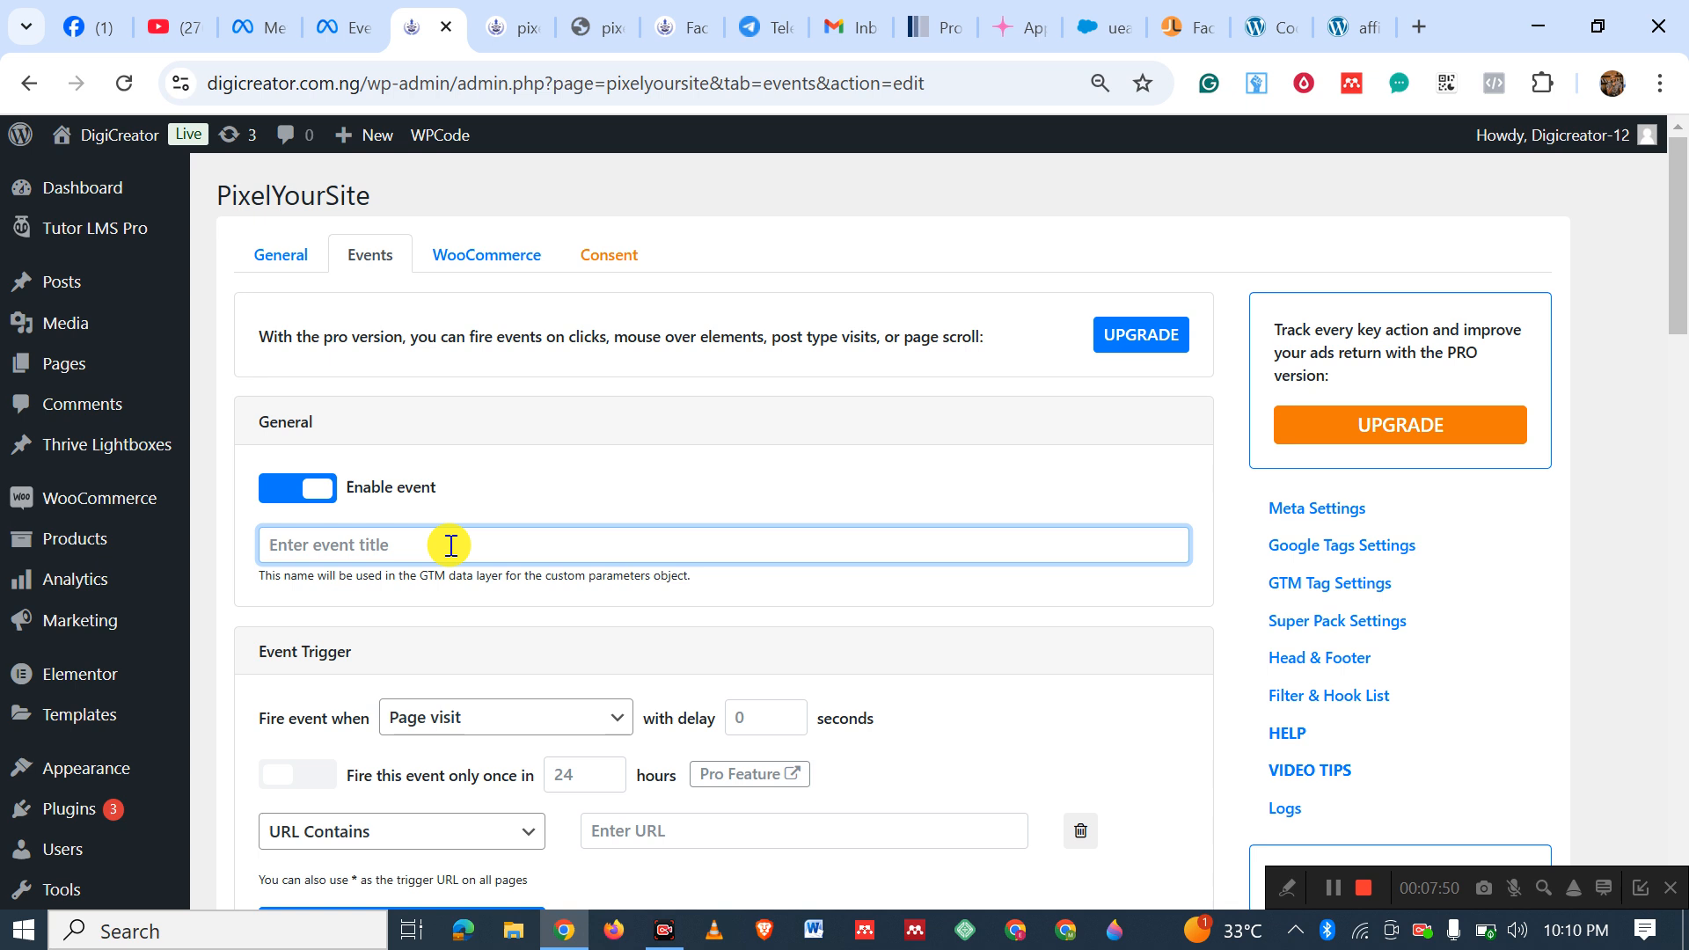
pyautogui.write('Lead Ad Campaign')
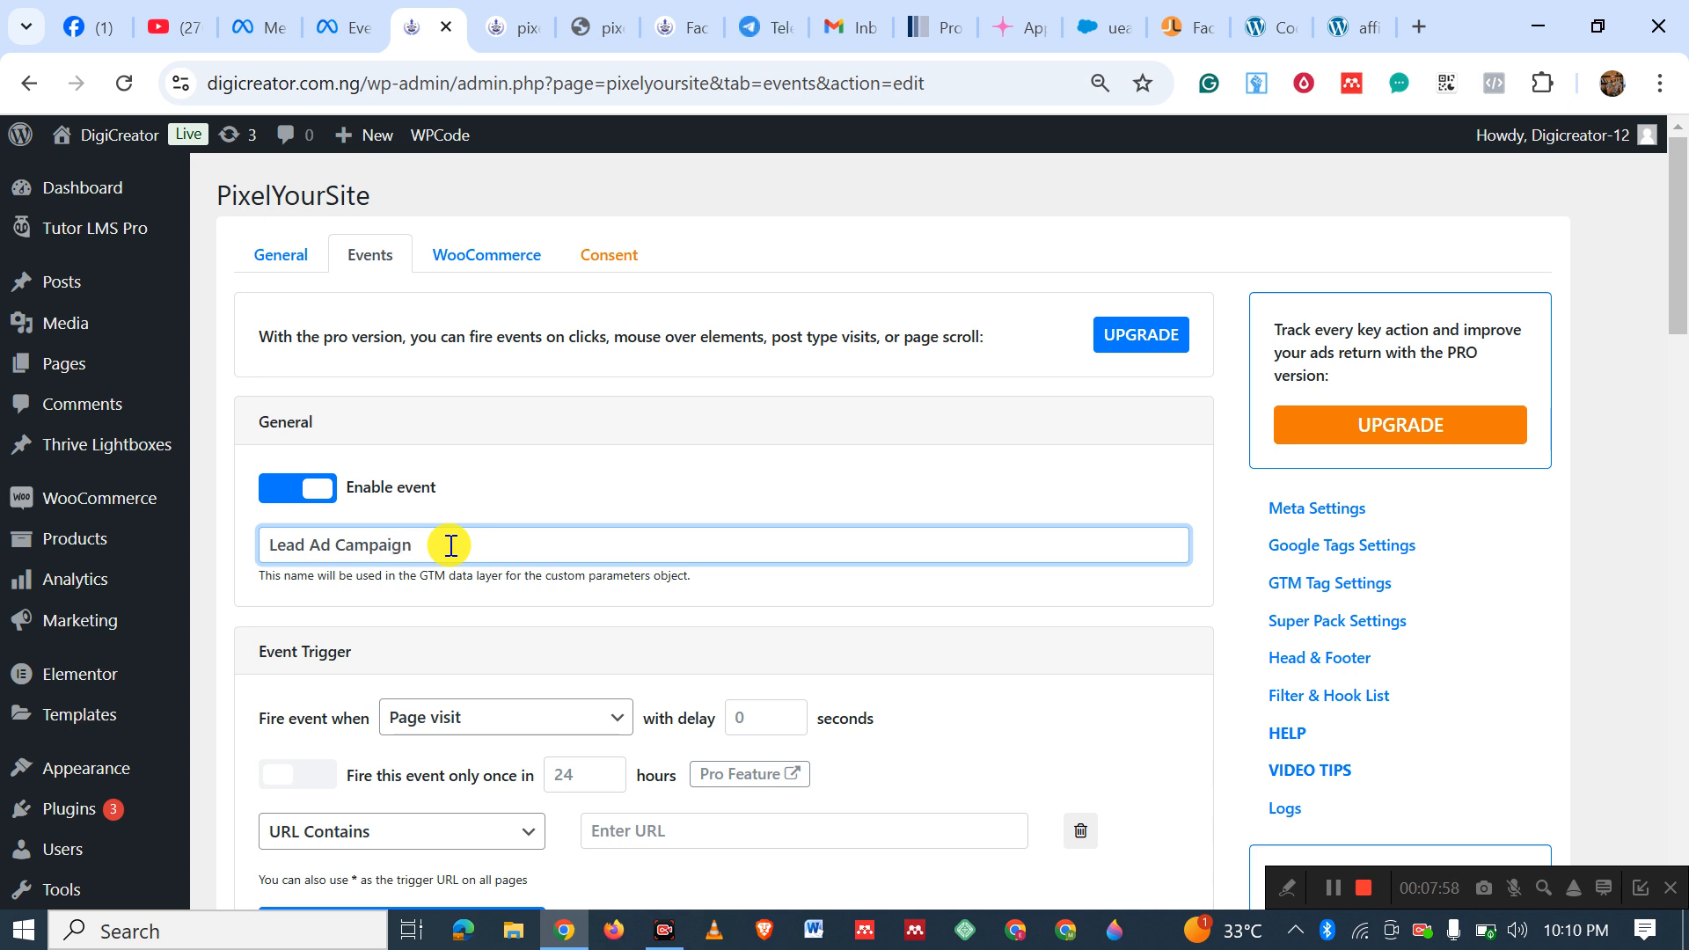
# Replace the new event's title with "Amazon lead Campaign".
pyautogui.press('BackSpace')
pyautogui.press('BackSpace')
pyautogui.press('BackSpace')
pyautogui.press('BackSpace')
pyautogui.press('BackSpace')
pyautogui.press('BackSpace')
pyautogui.press('BackSpace')
pyautogui.press('BackSpace')
pyautogui.press('BackSpace')
pyautogui.press('BackSpace')
pyautogui.press('BackSpace')
pyautogui.press('BackSpace')
pyautogui.press('BackSpace')
pyautogui.press('BackSpace')
pyautogui.press('BackSpace')
pyautogui.press('BackSpace')
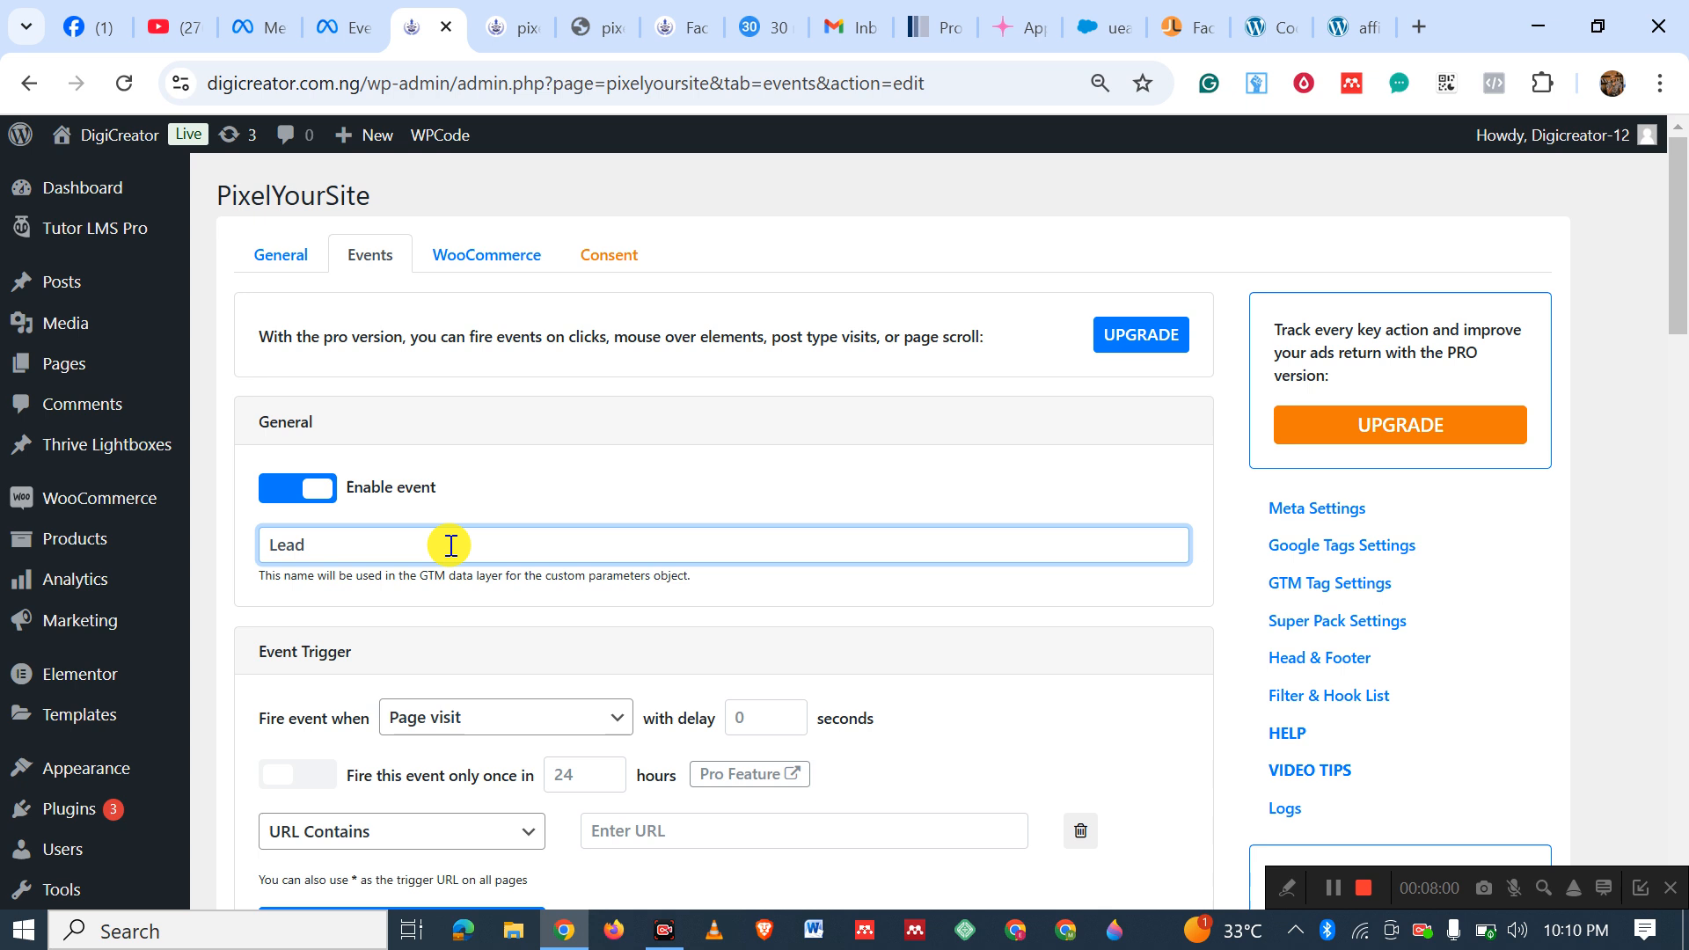
pyautogui.write('Amazon lead ')
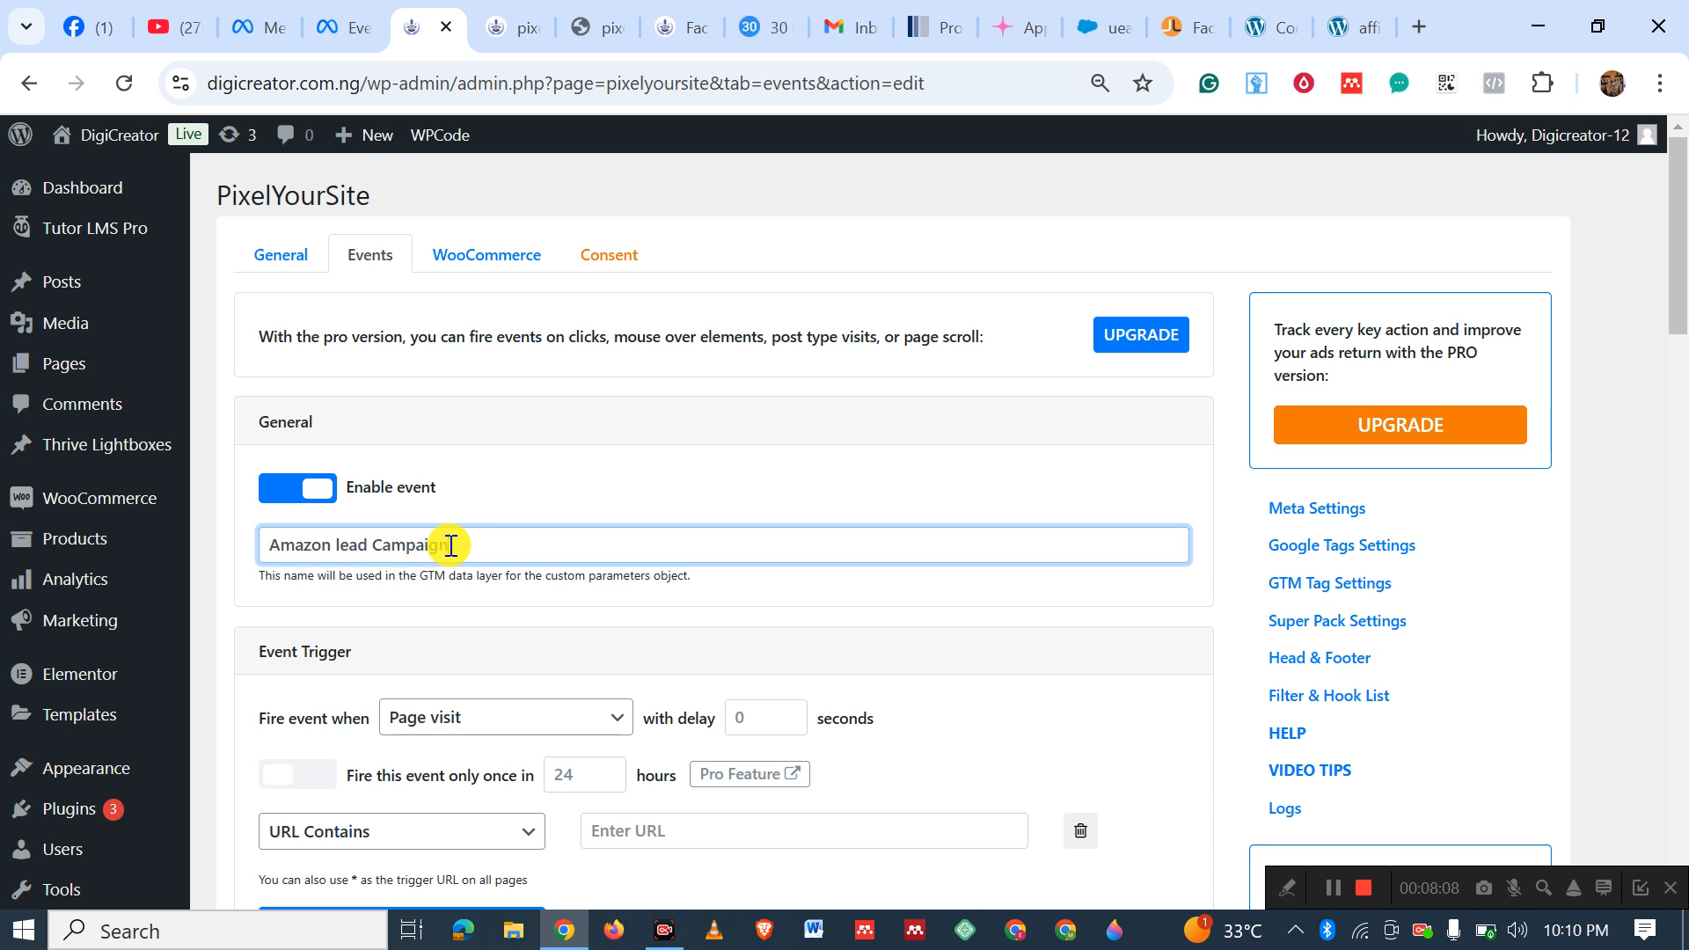
pyautogui.write('Campaign')
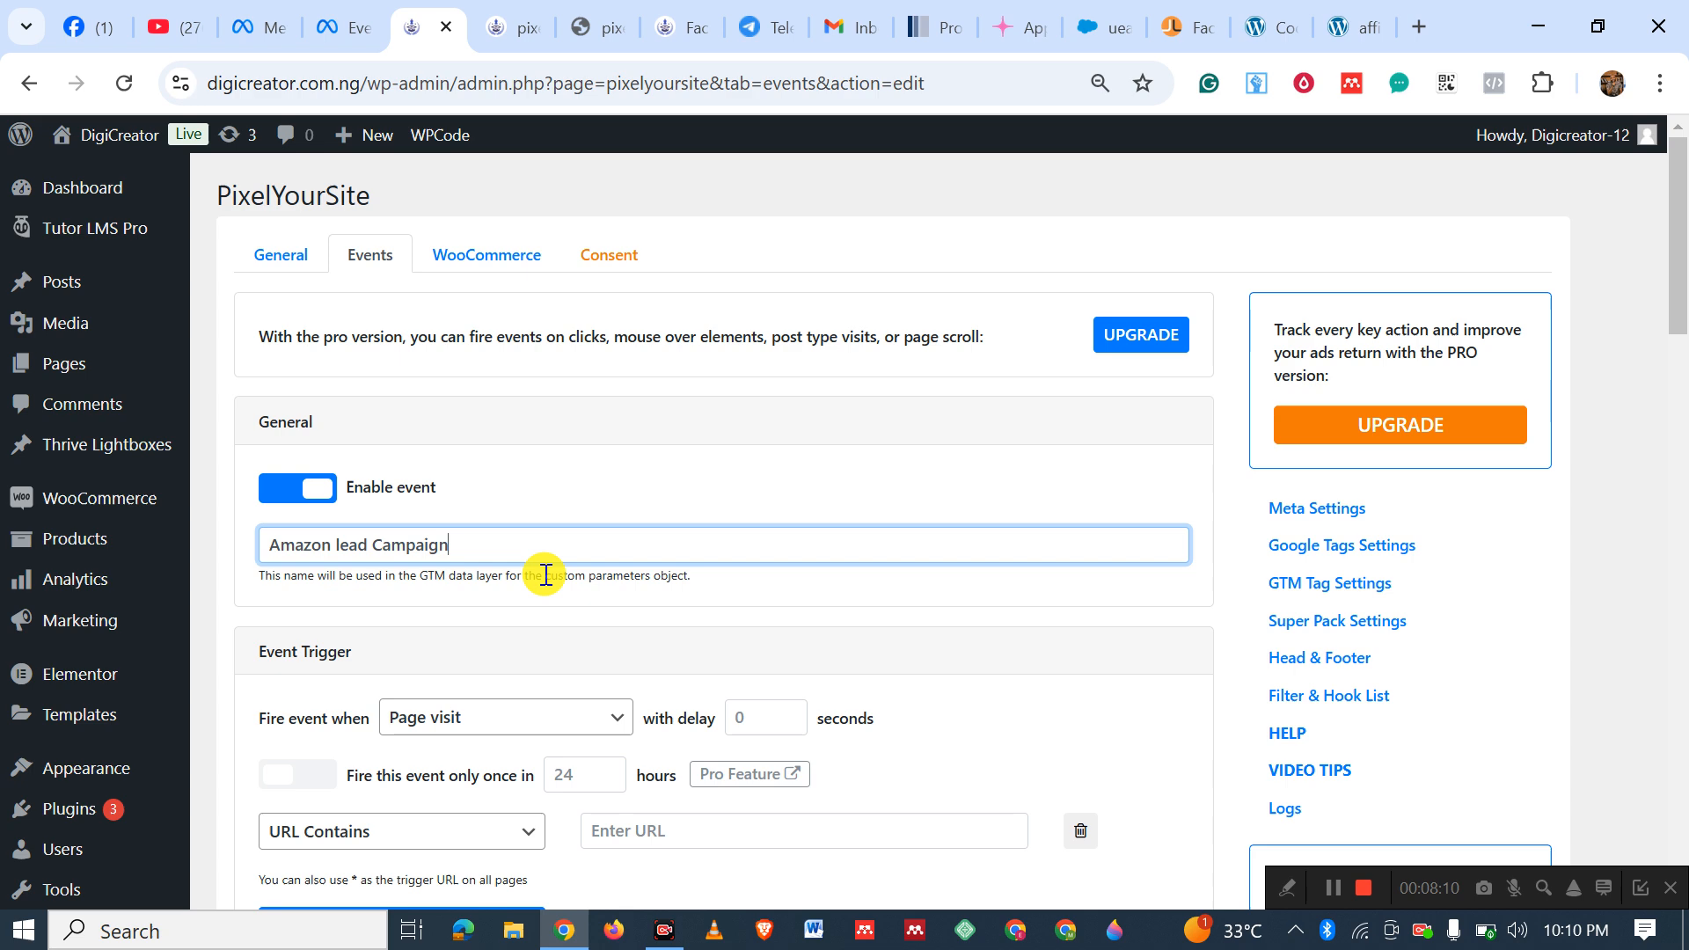
# Review the event's Page visit trigger options and compare them with the landing page's Buy Now button.
pyautogui.scroll(-3, 598, 538)
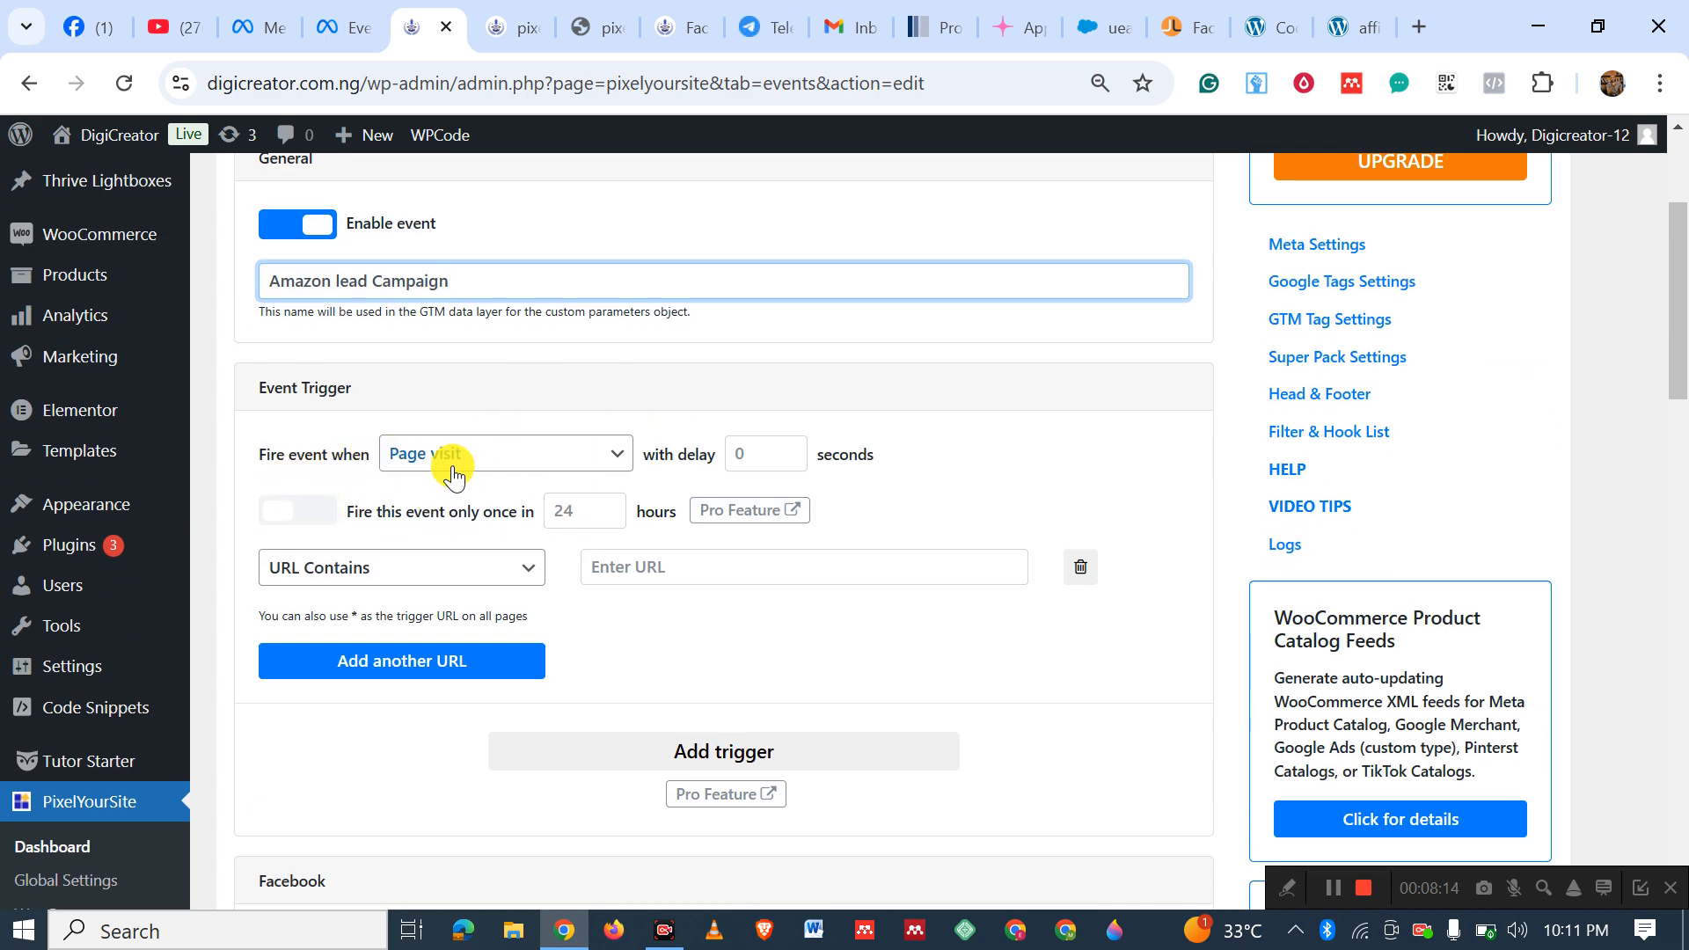
pyautogui.click(521, 34)
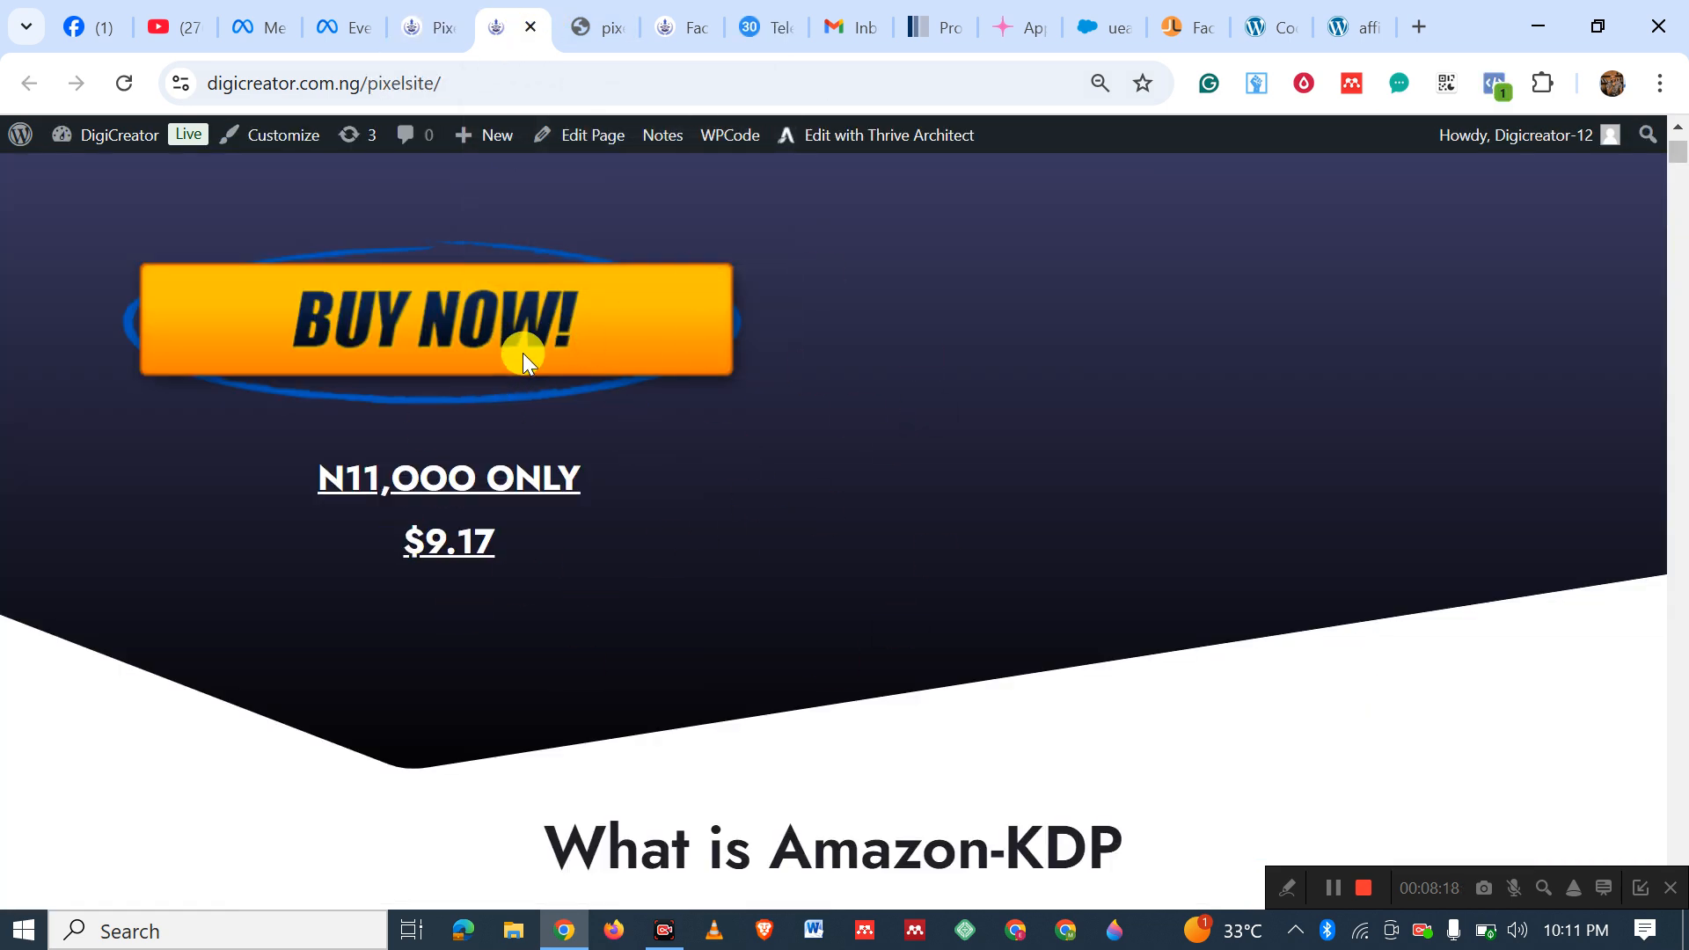
pyautogui.click(433, 39)
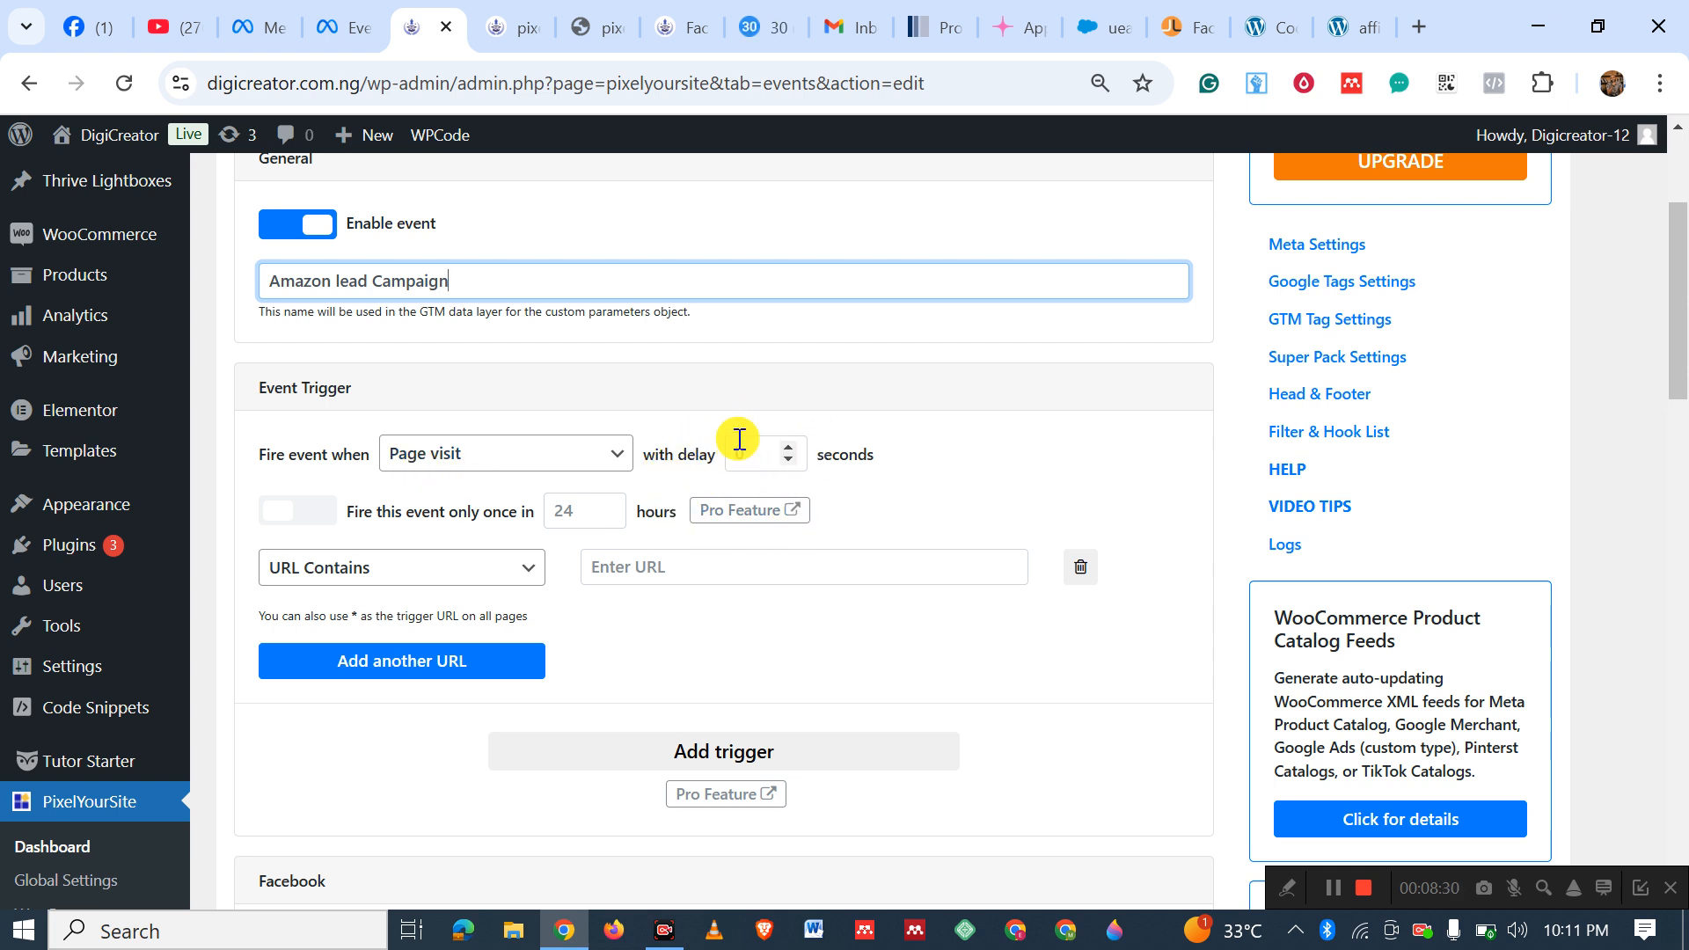
pyautogui.scroll(-3, 378, 598)
pyautogui.scroll(3, 475, 533)
# Set the event's URL Contains condition to "pixelsite", copied from the landing page's address.
pyautogui.click(635, 568)
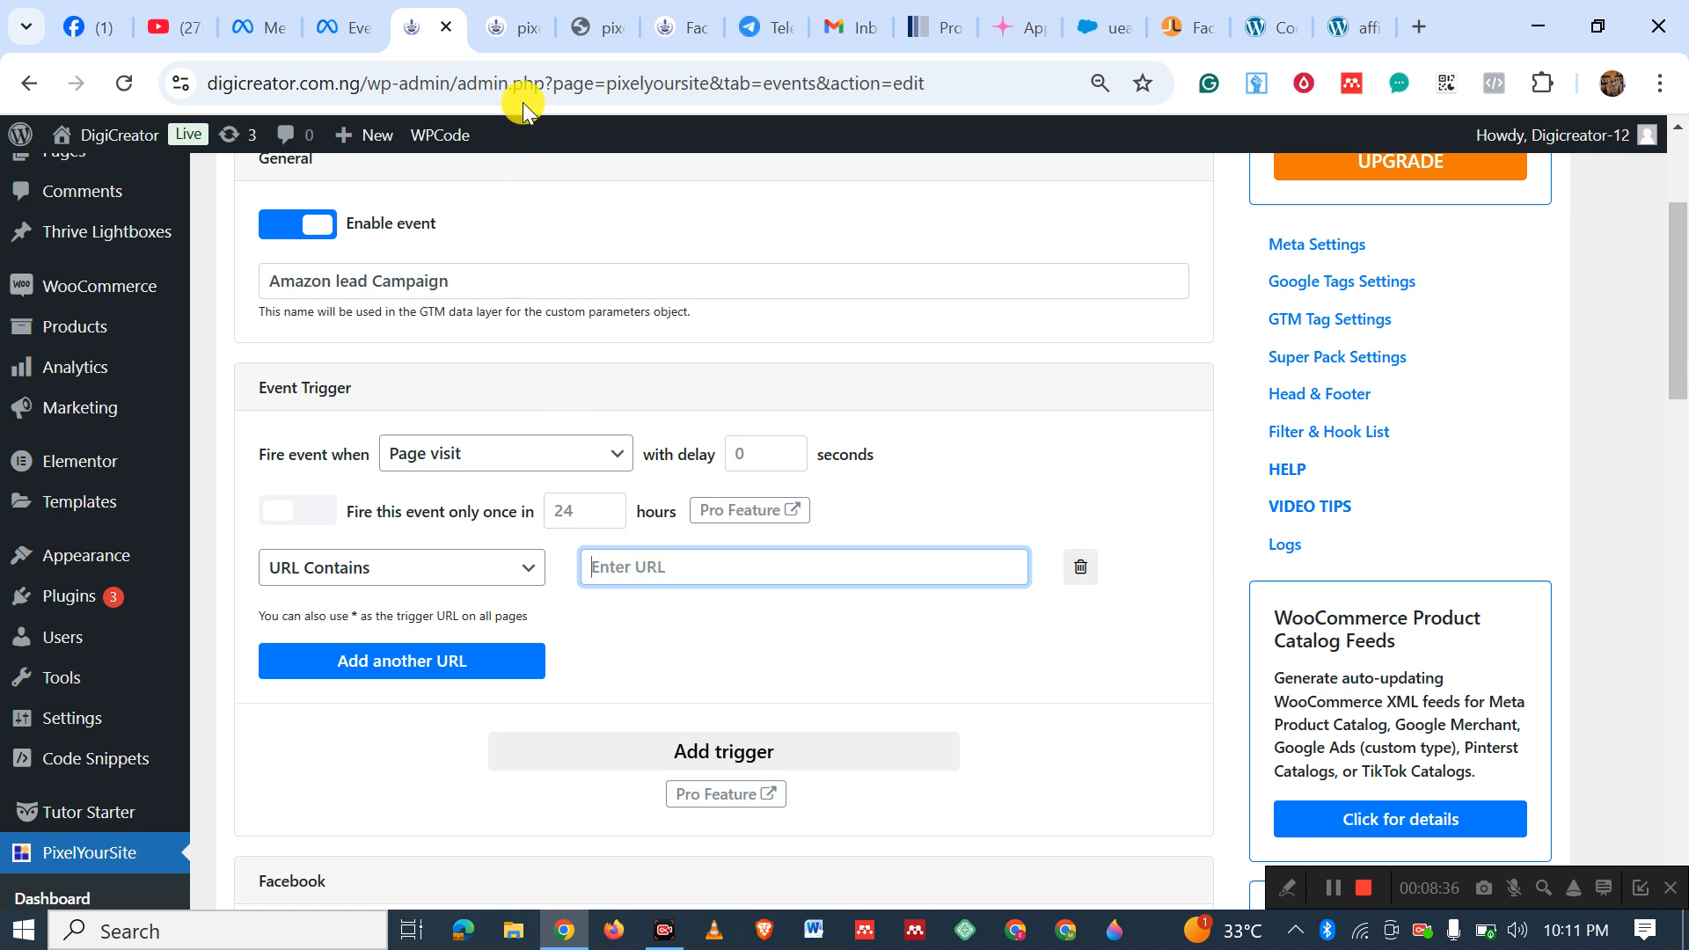
pyautogui.click(508, 29)
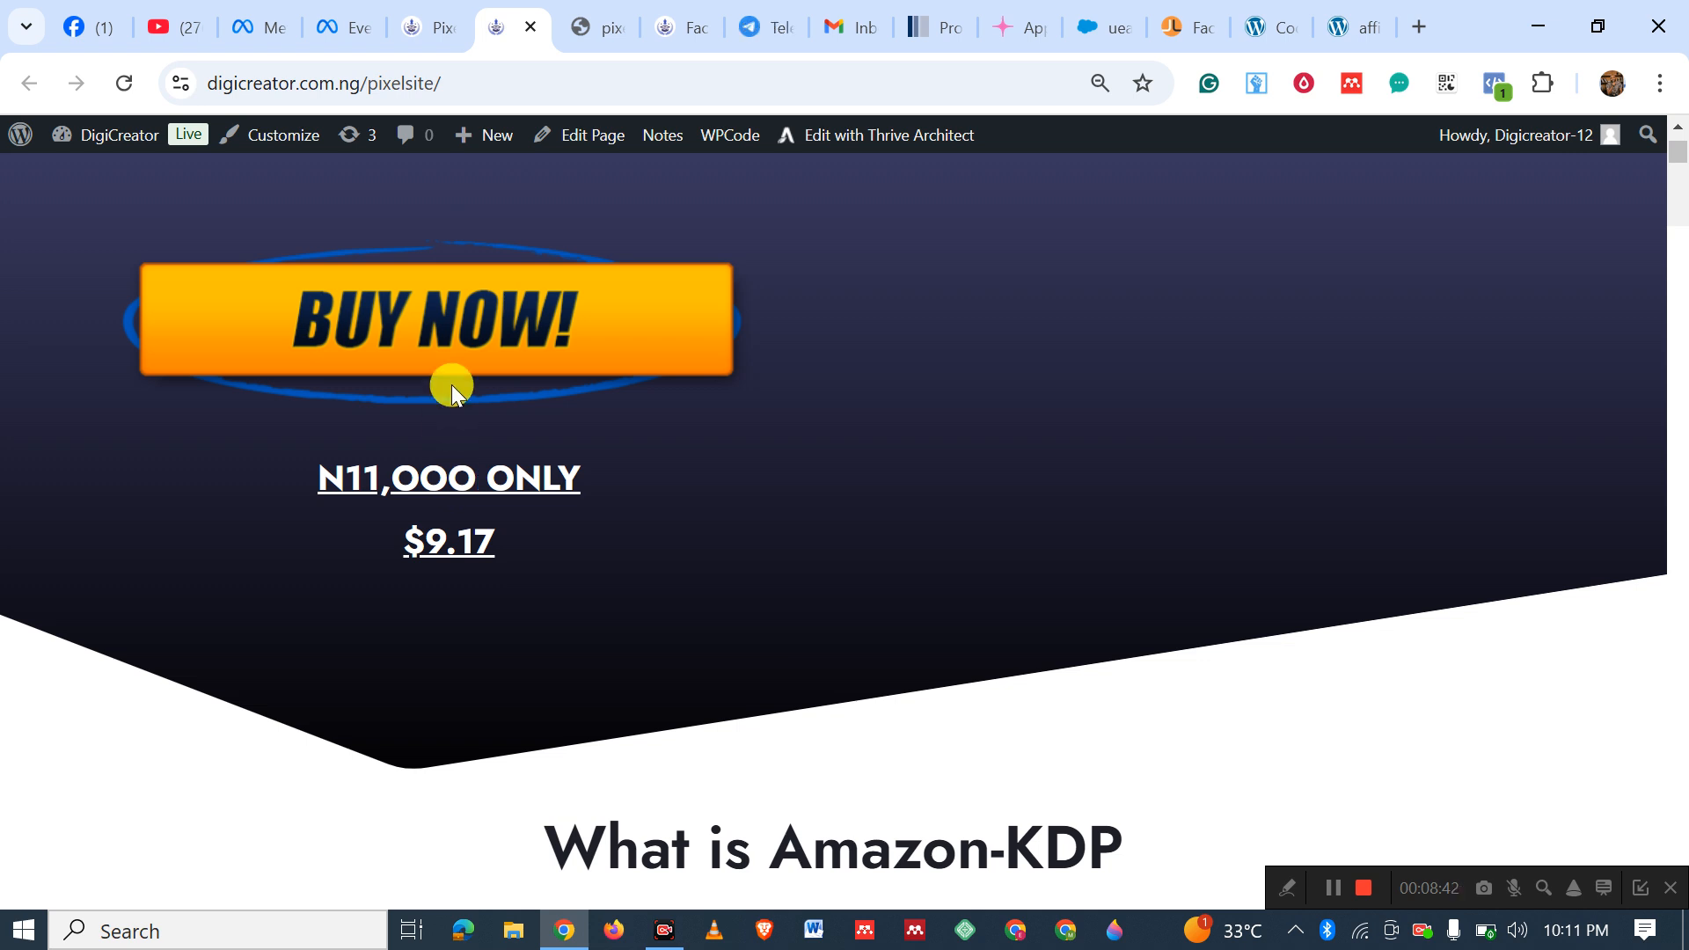
pyautogui.moveTo(368, 82); pyautogui.dragTo(429, 91)
pyautogui.rightClick(425, 88)
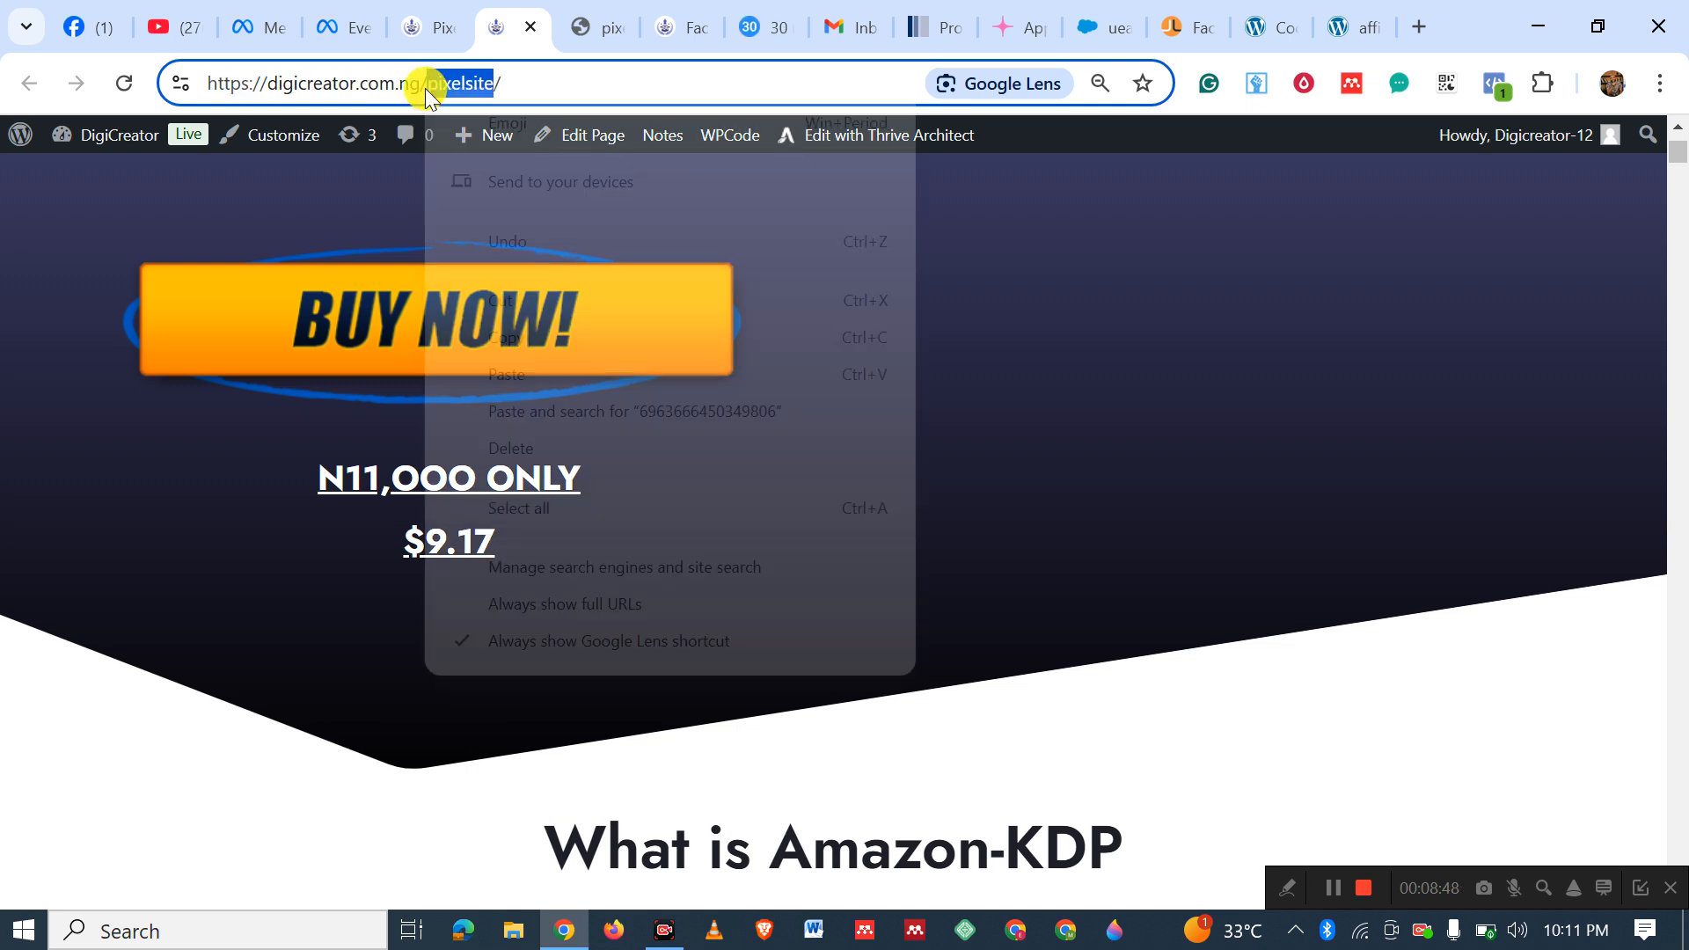
pyautogui.click(512, 337)
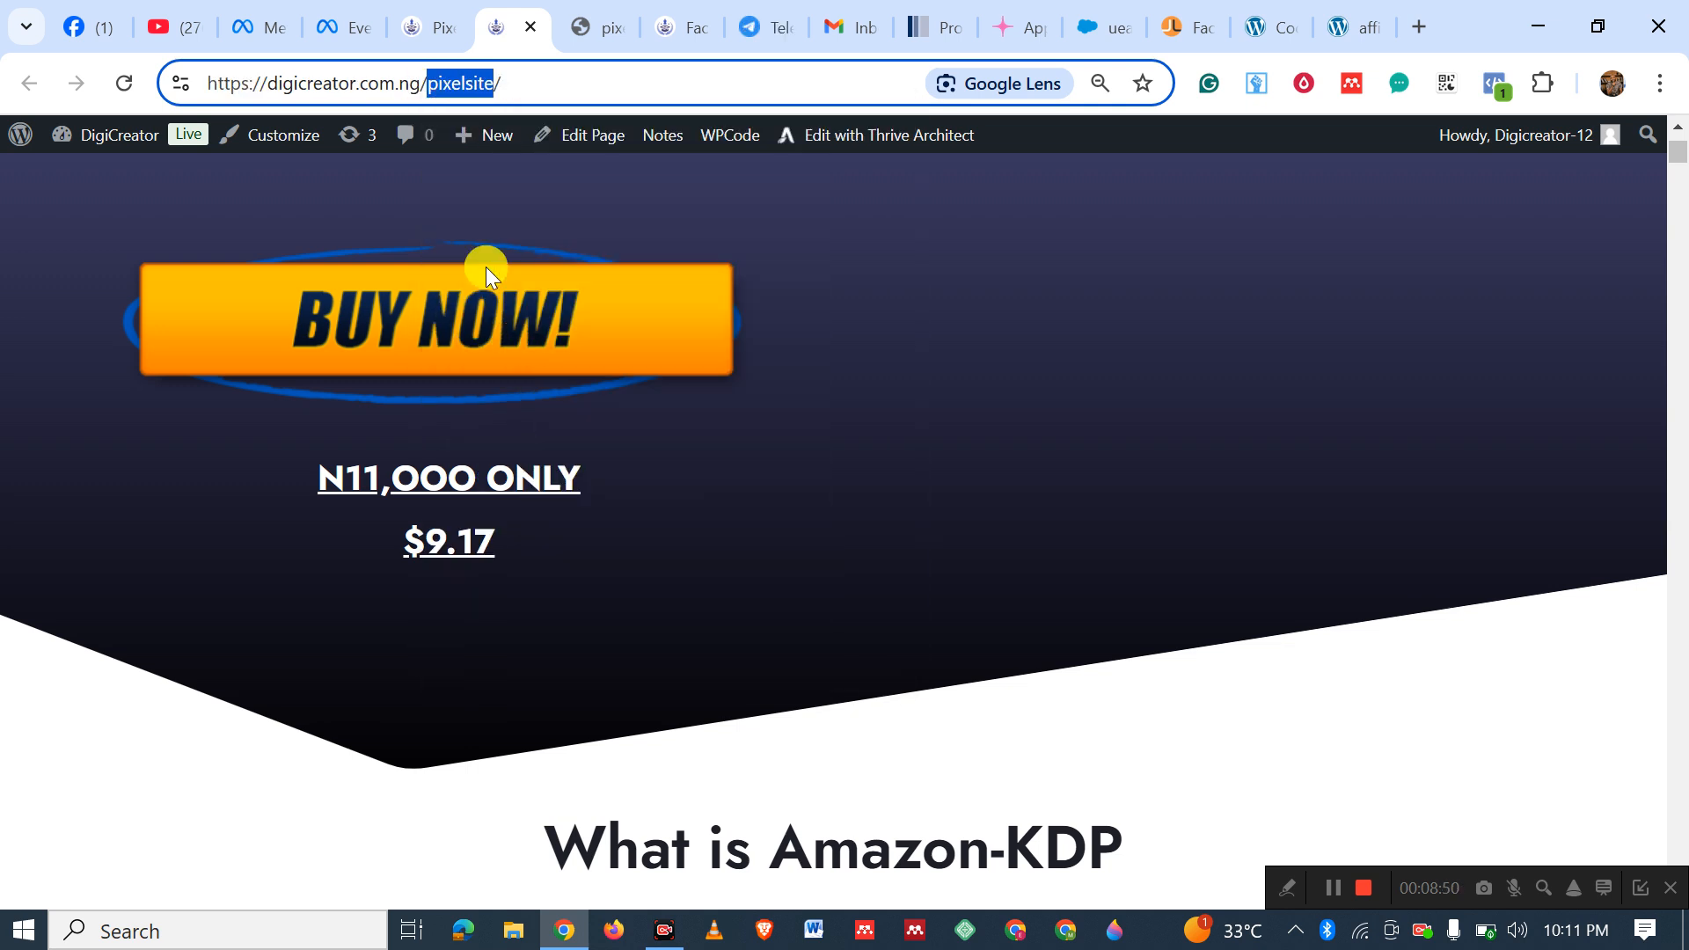
pyautogui.click(429, 36)
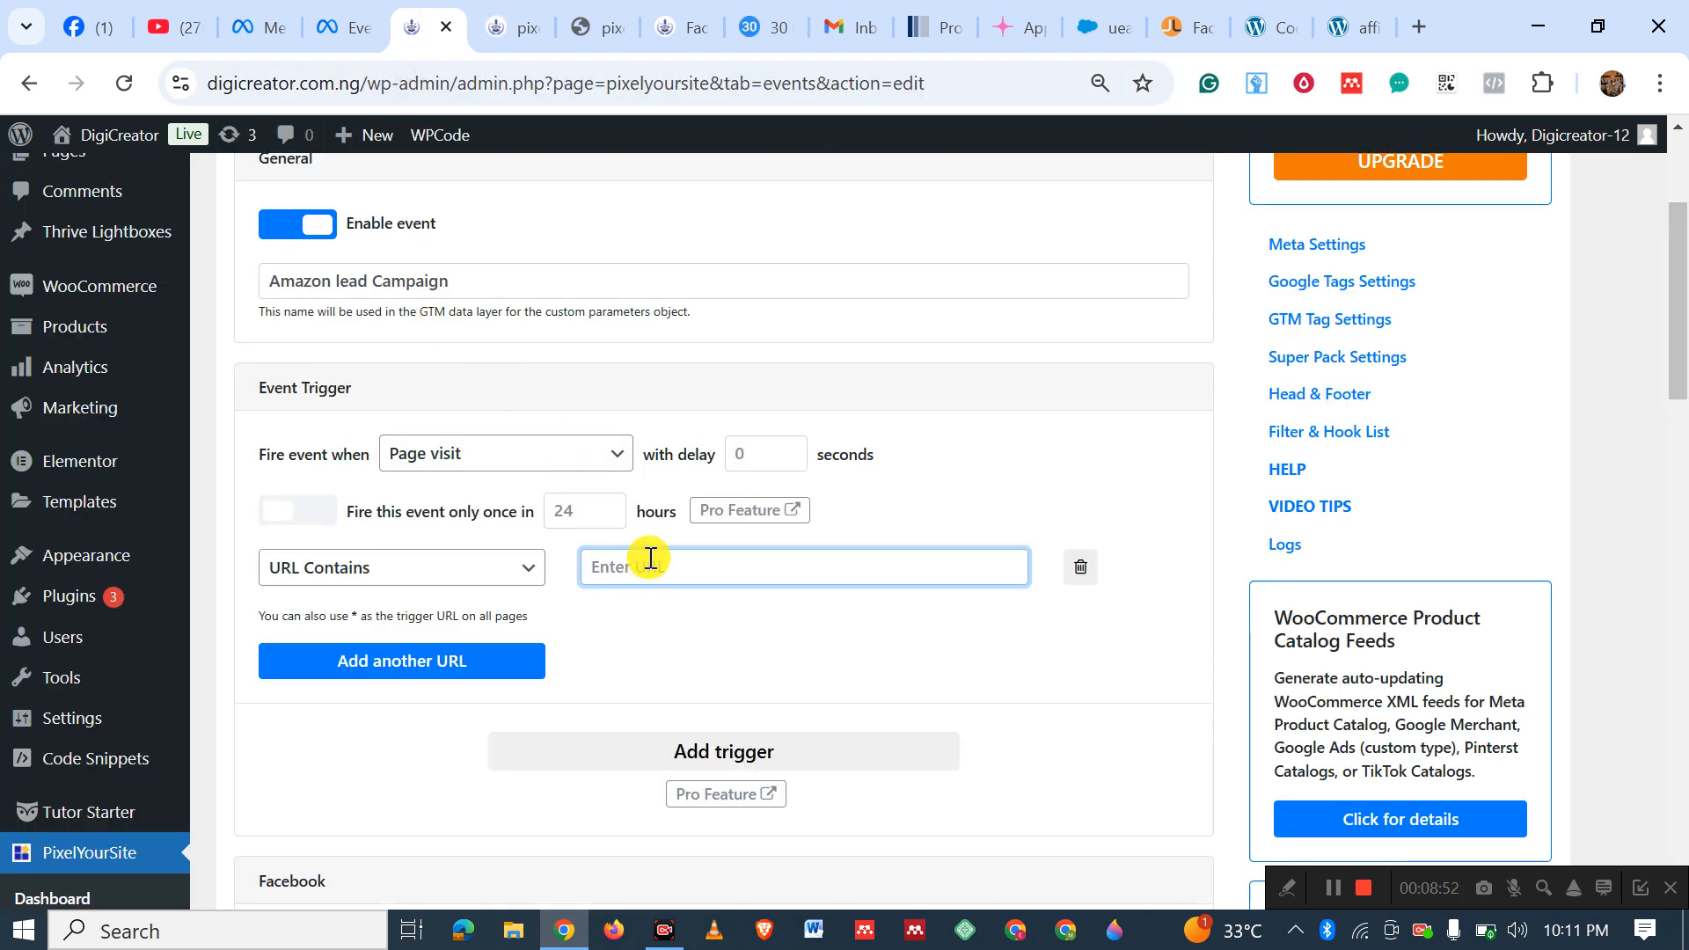
pyautogui.hotkey('ctrl', 'v')
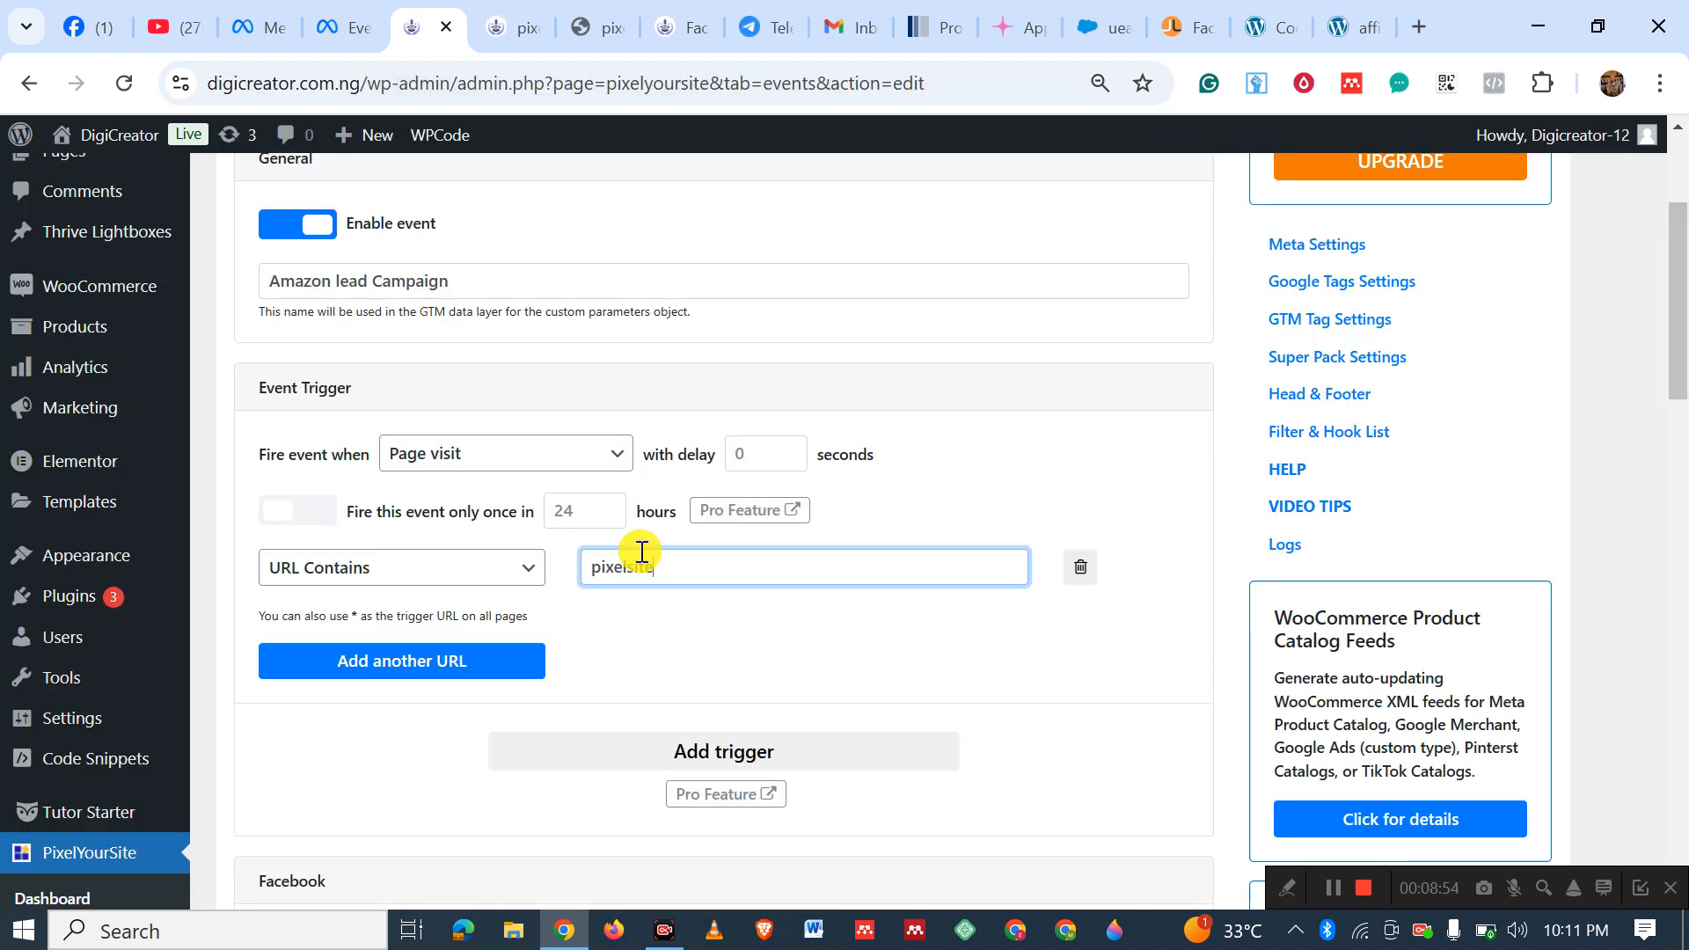
# Enable the event on Facebook with event type Lead and save the event.
pyautogui.scroll(-6, 810, 563)
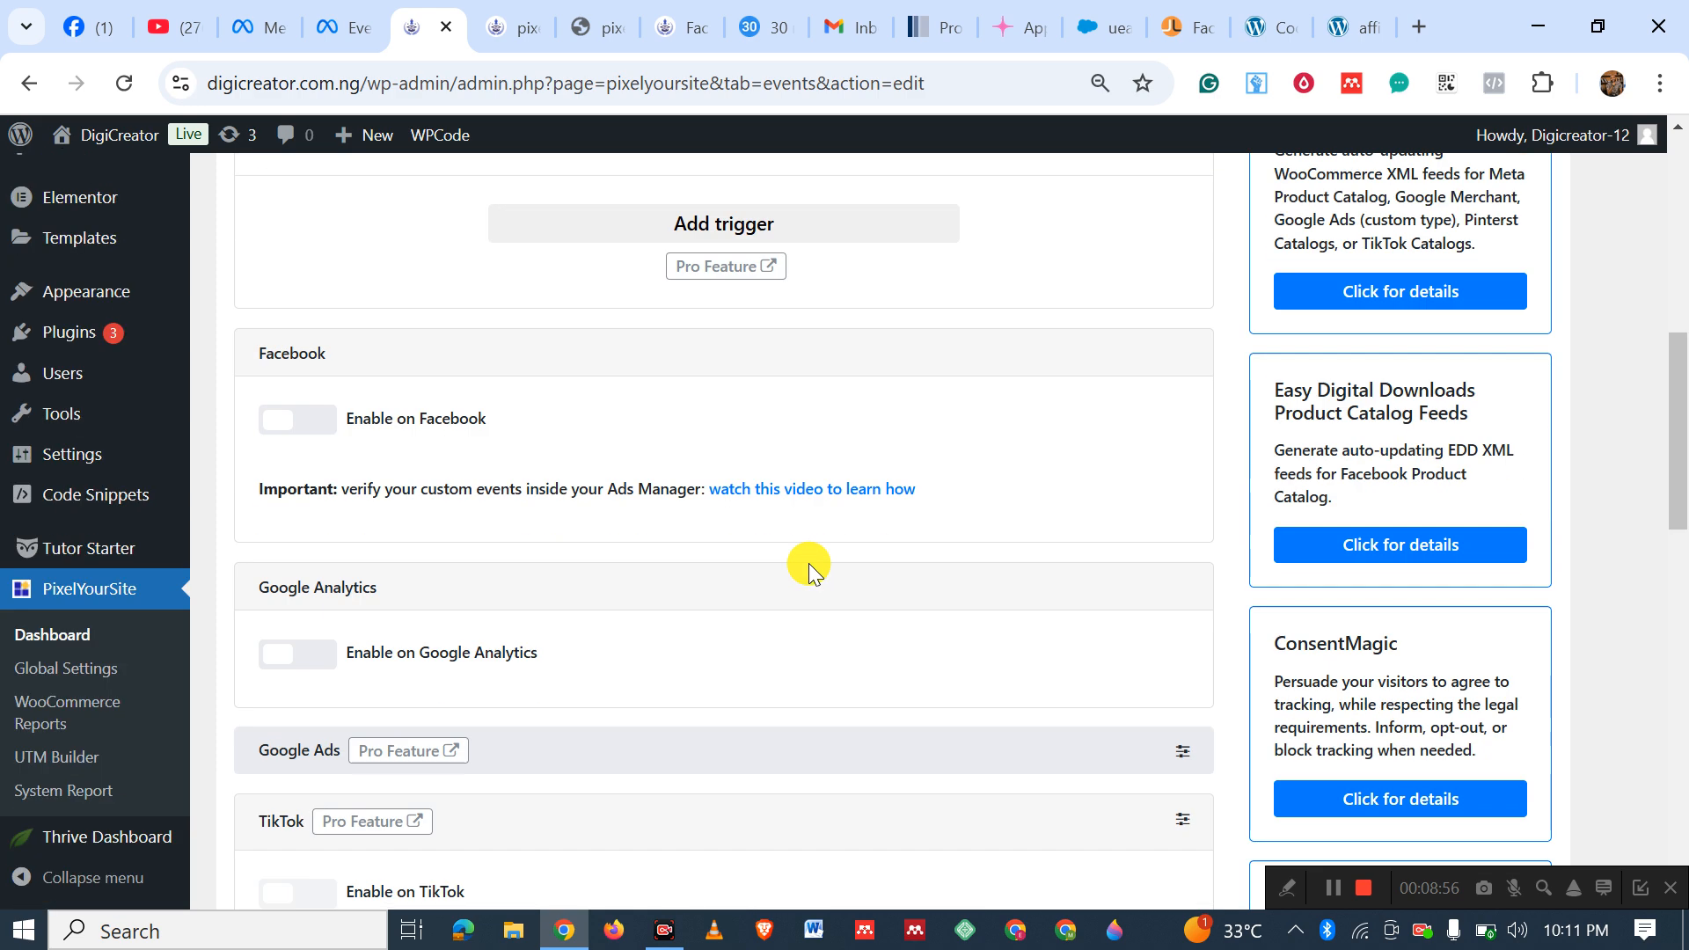
pyautogui.click(327, 424)
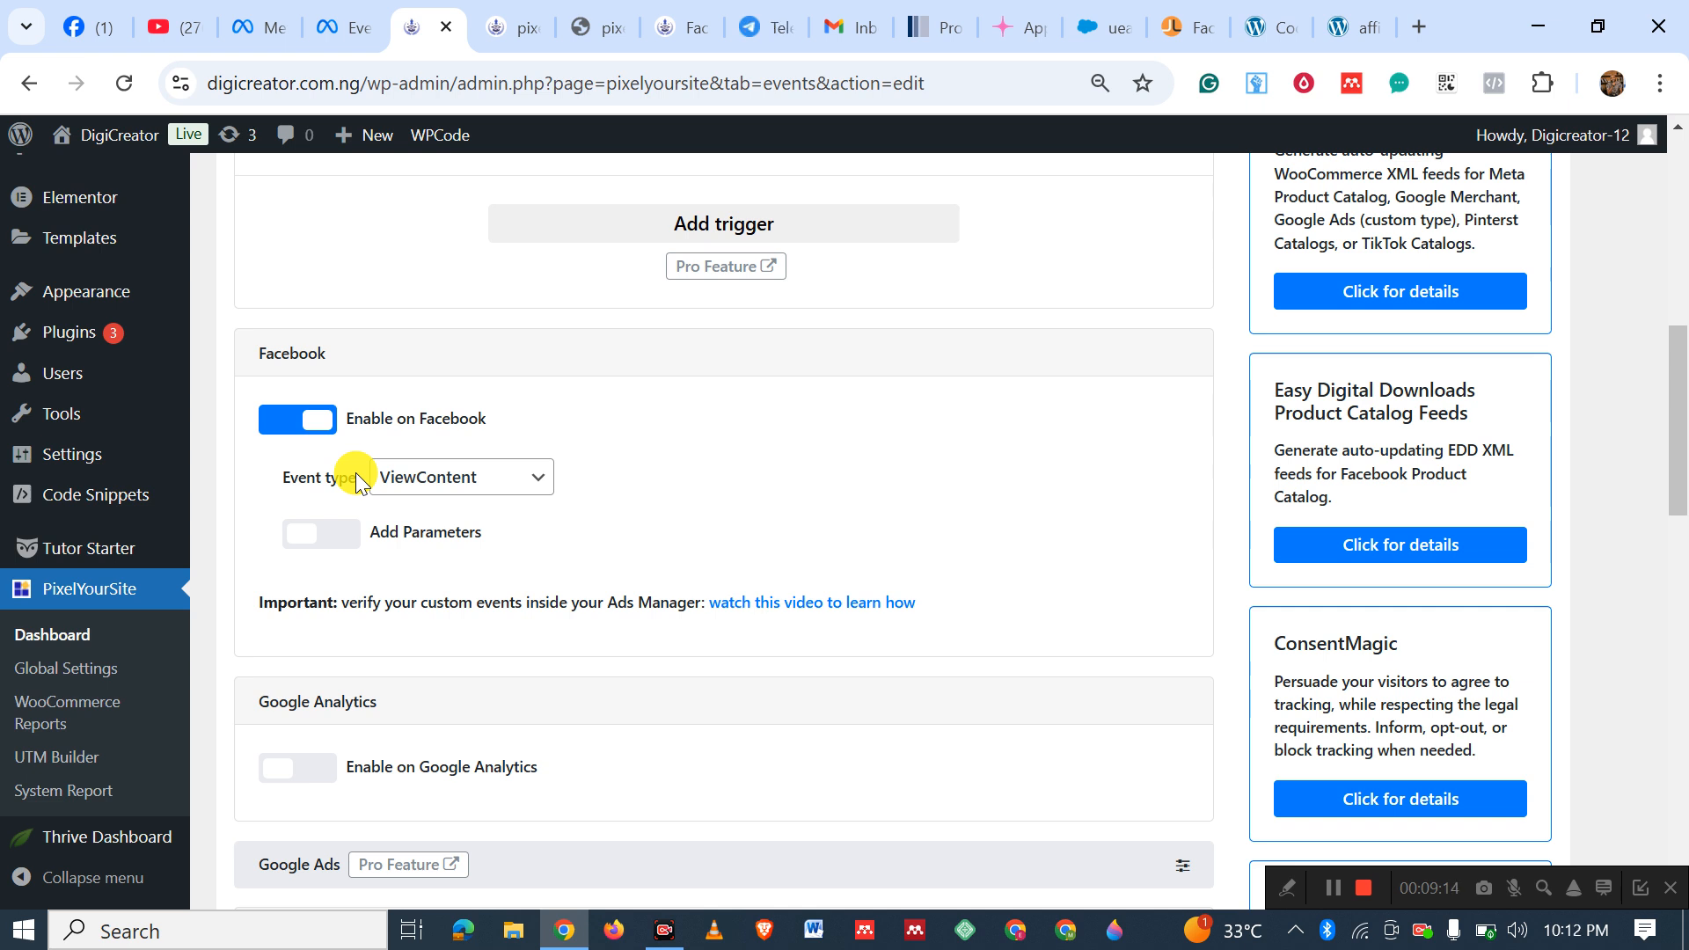
pyautogui.click(536, 478)
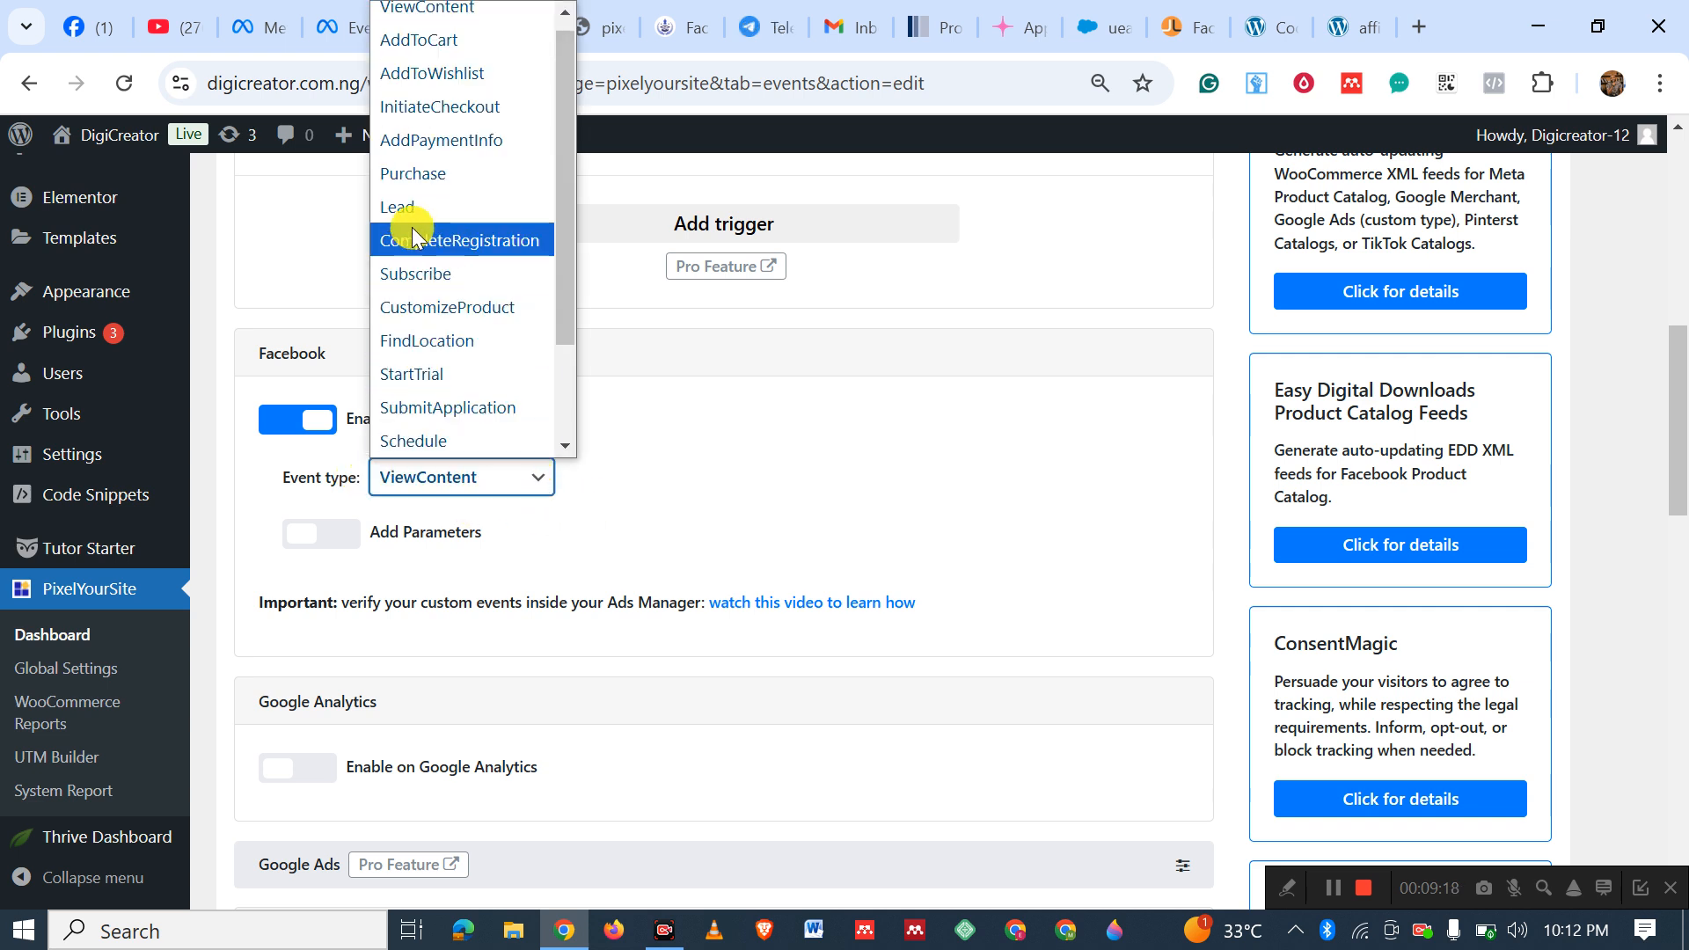
pyautogui.click(411, 213)
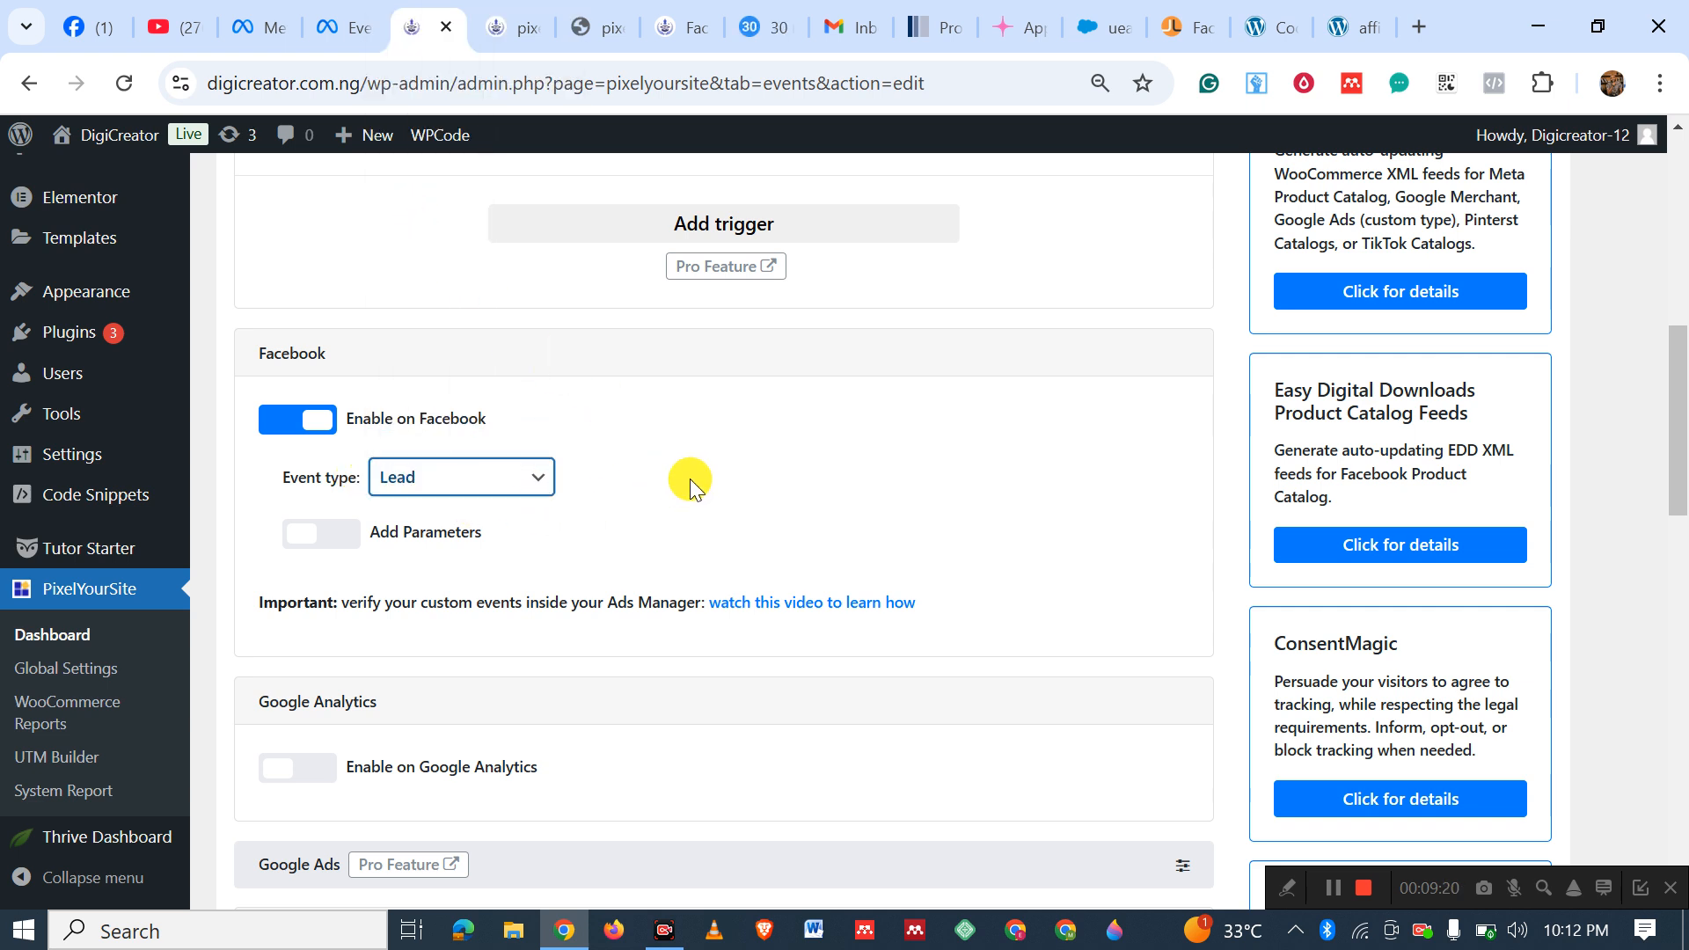
pyautogui.scroll(-6, 690, 478)
pyautogui.scroll(-12, 687, 476)
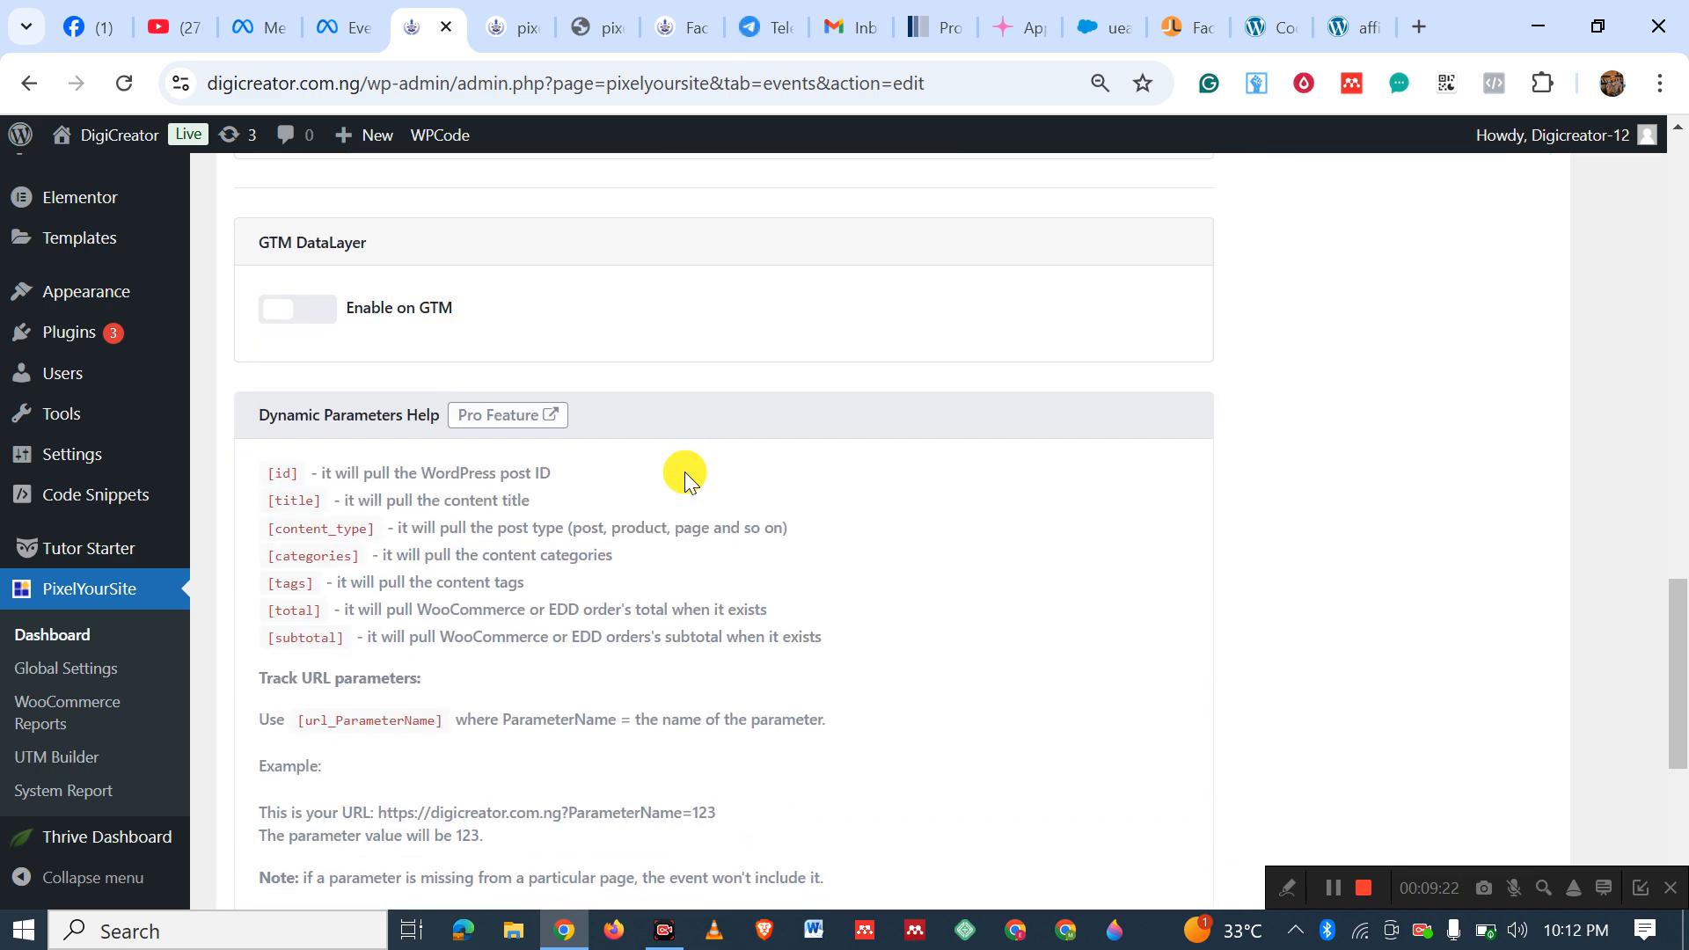
pyautogui.click(775, 753)
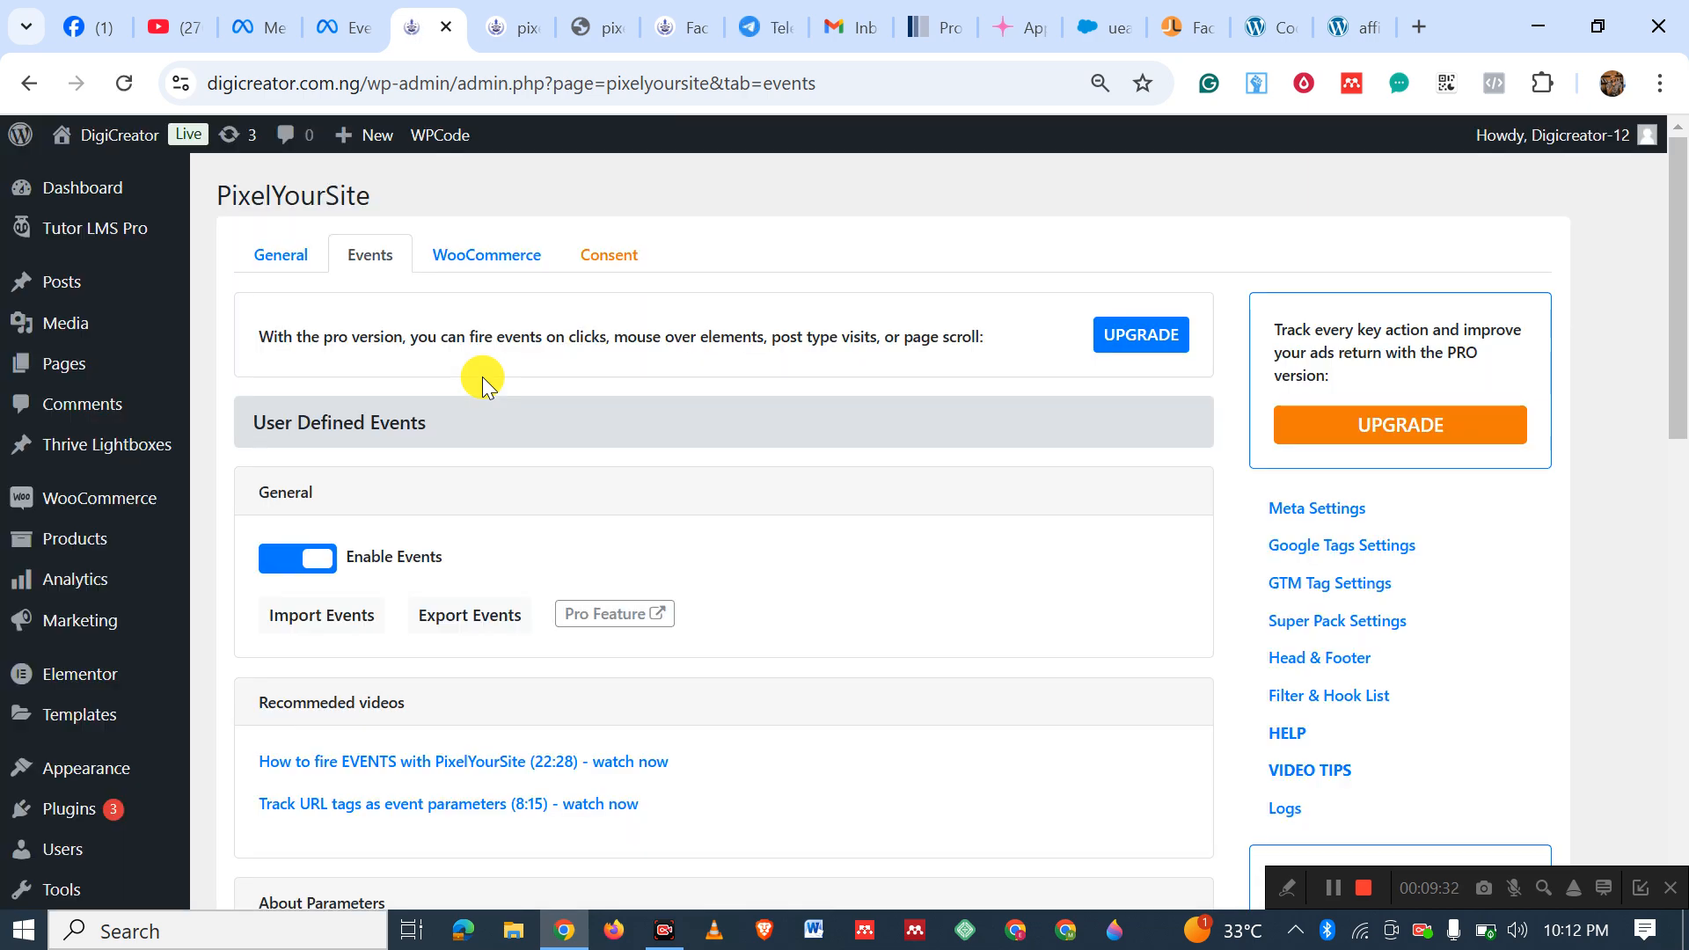
# Reload the pixelsite page and inspect the Lead event's details in Meta Pixel Helper.
pyautogui.click(500, 29)
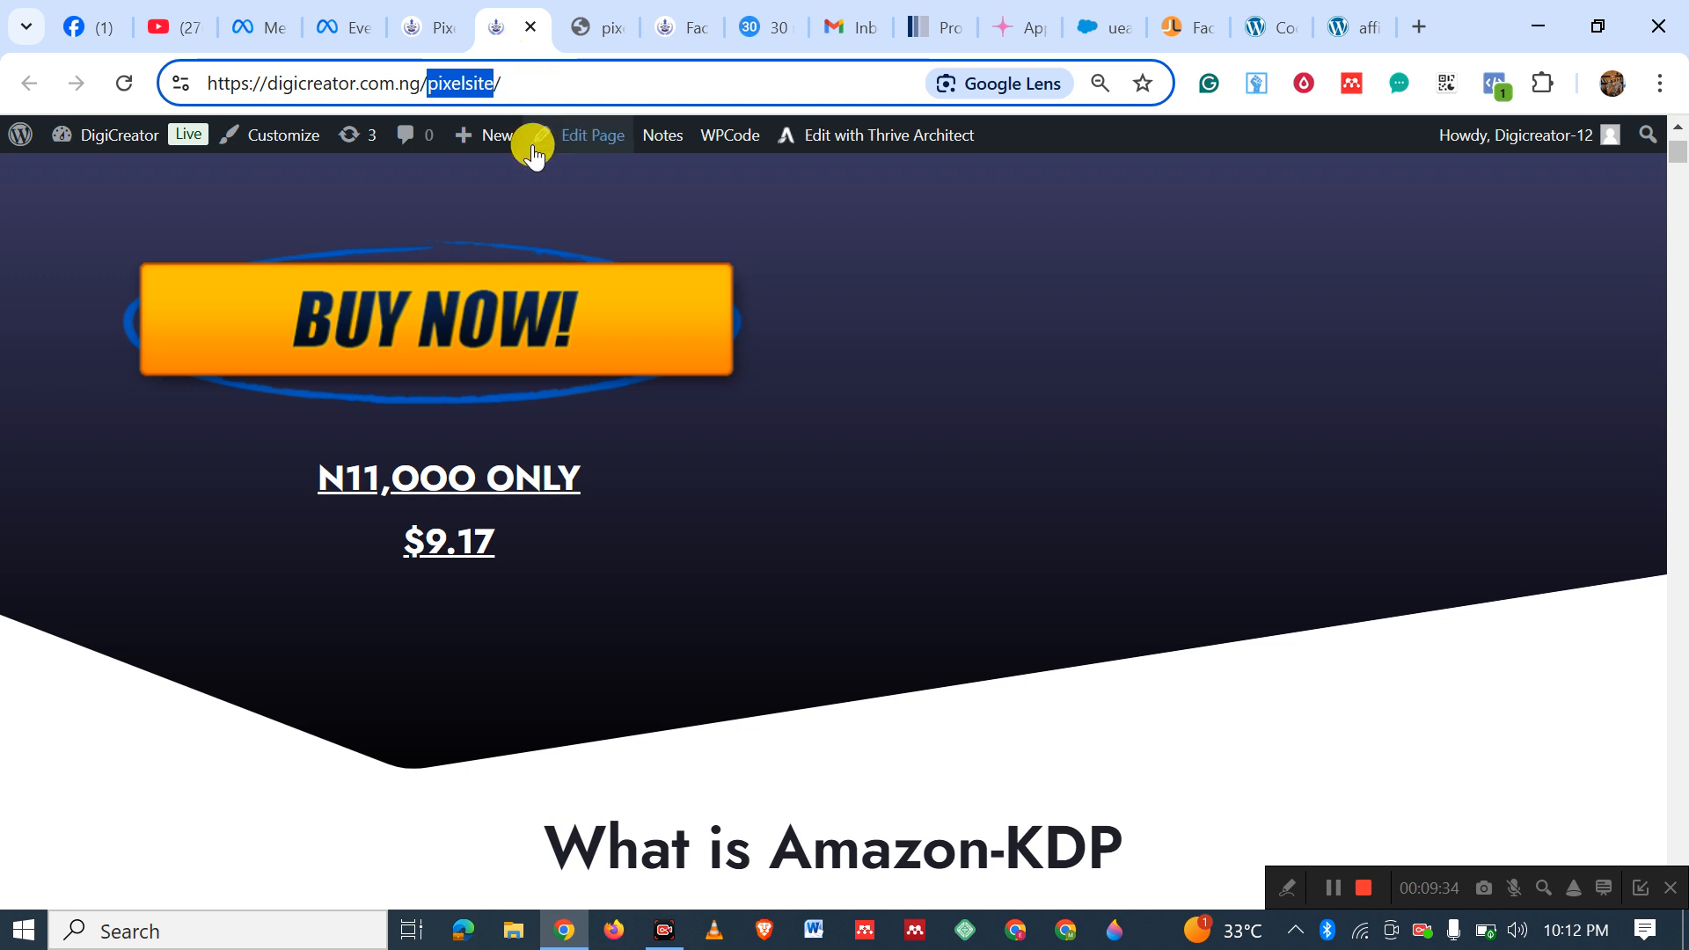
pyautogui.click(1007, 199)
pyautogui.click(1507, 83)
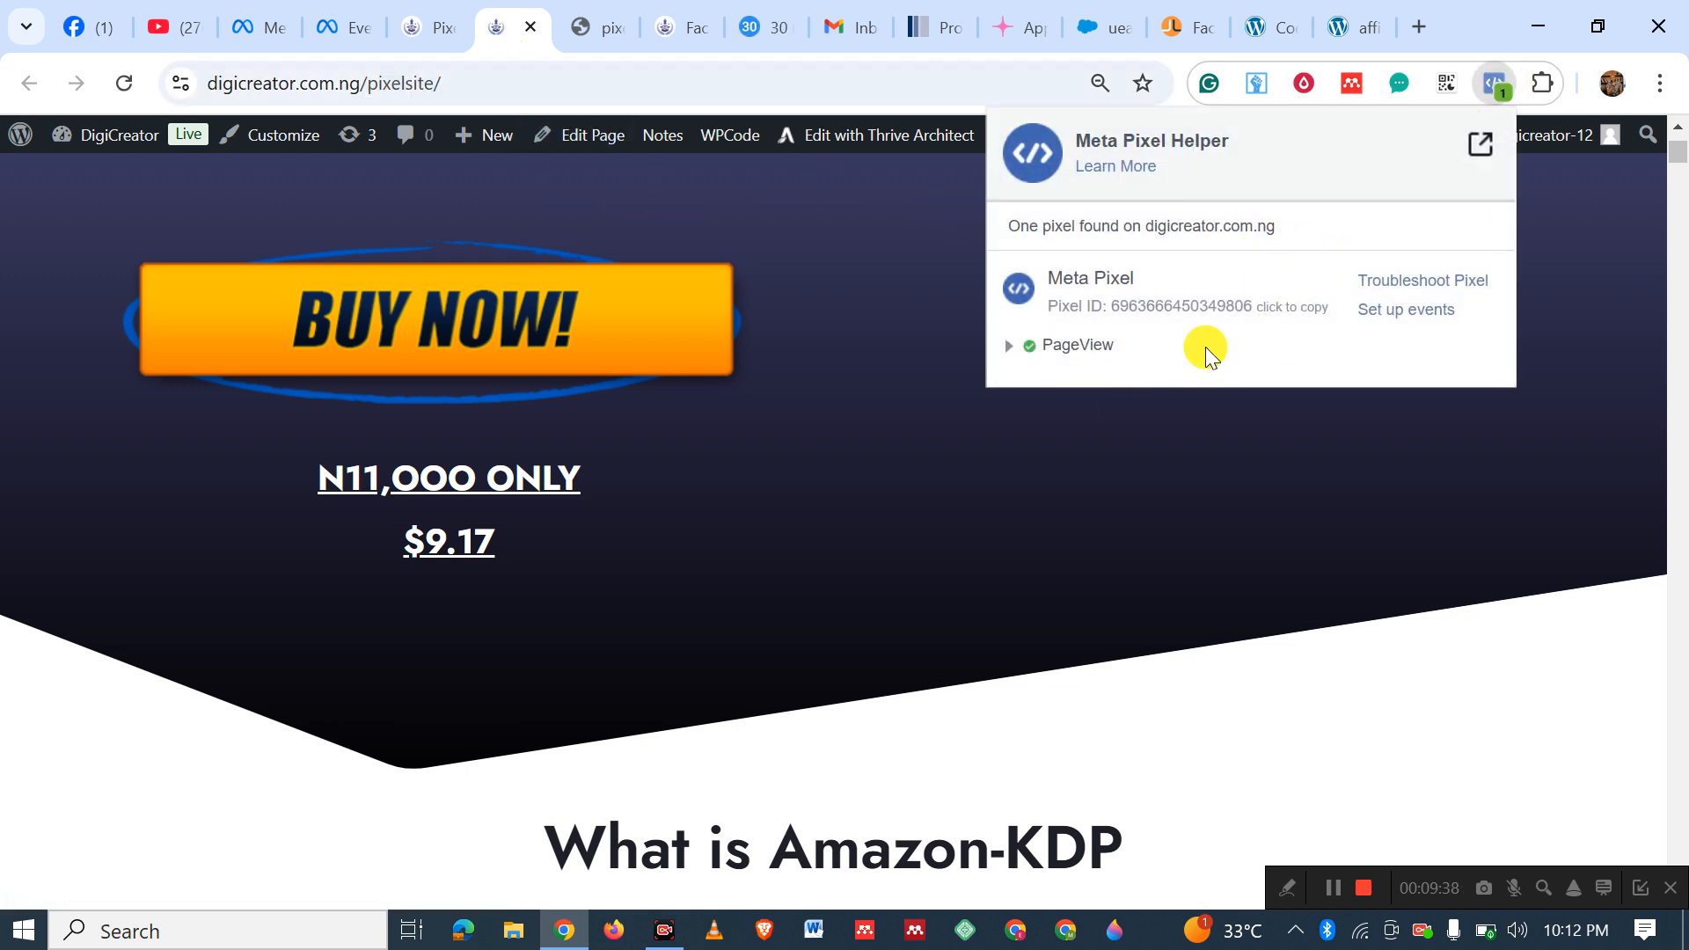
pyautogui.click(126, 86)
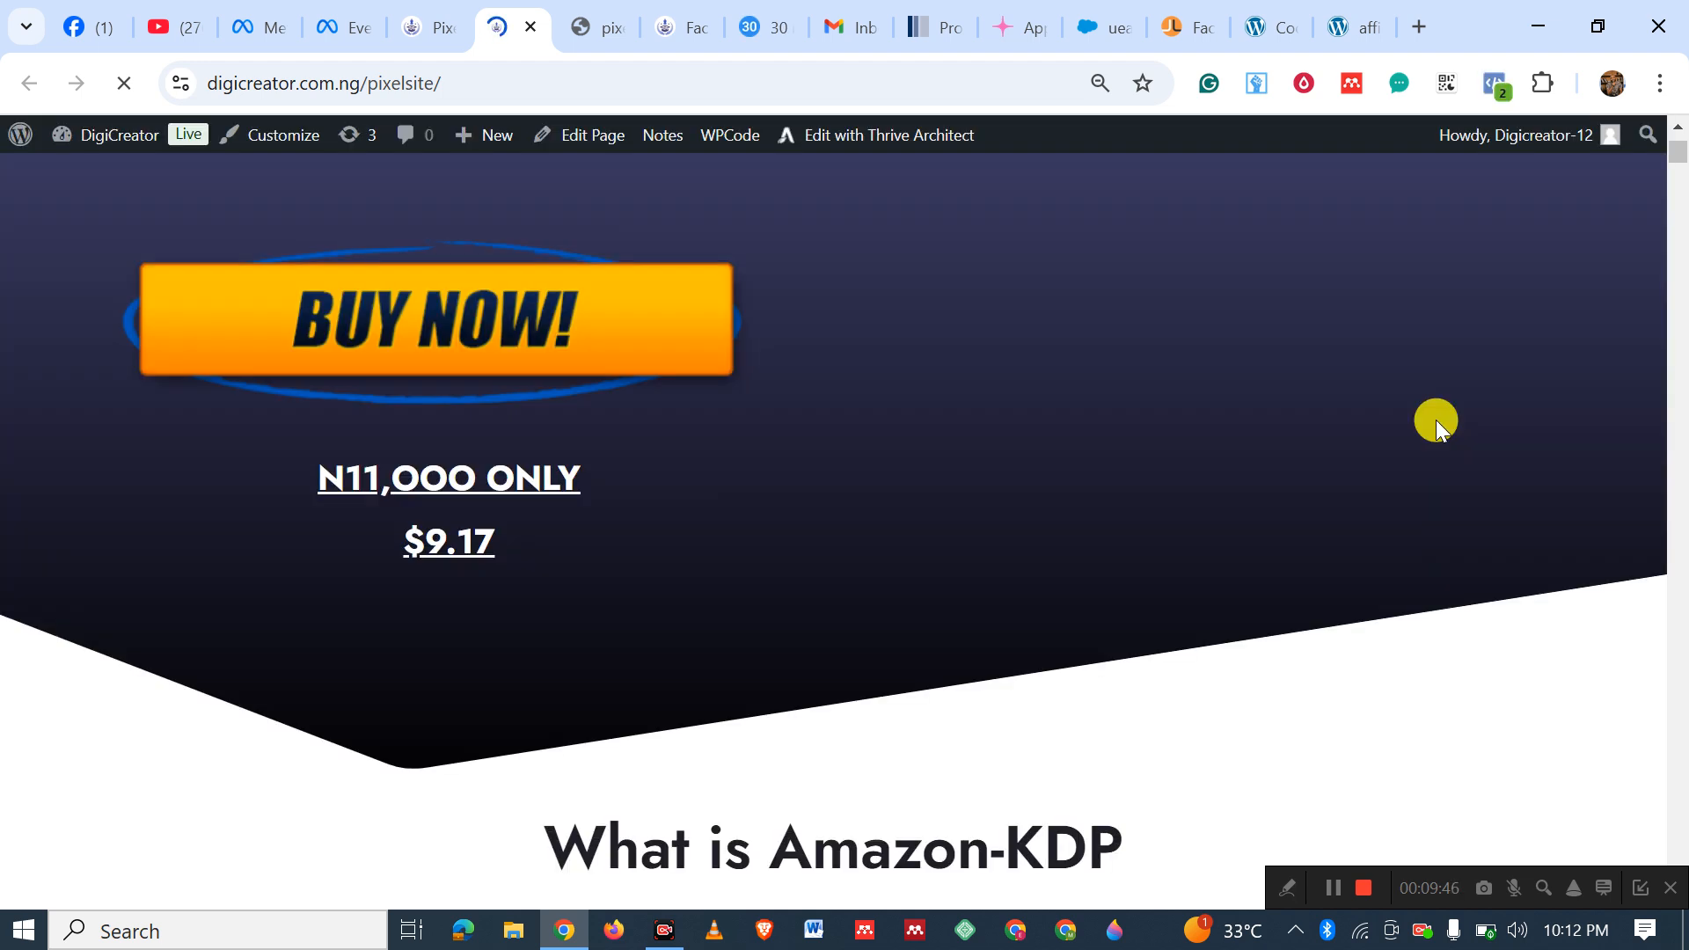
pyautogui.click(1497, 94)
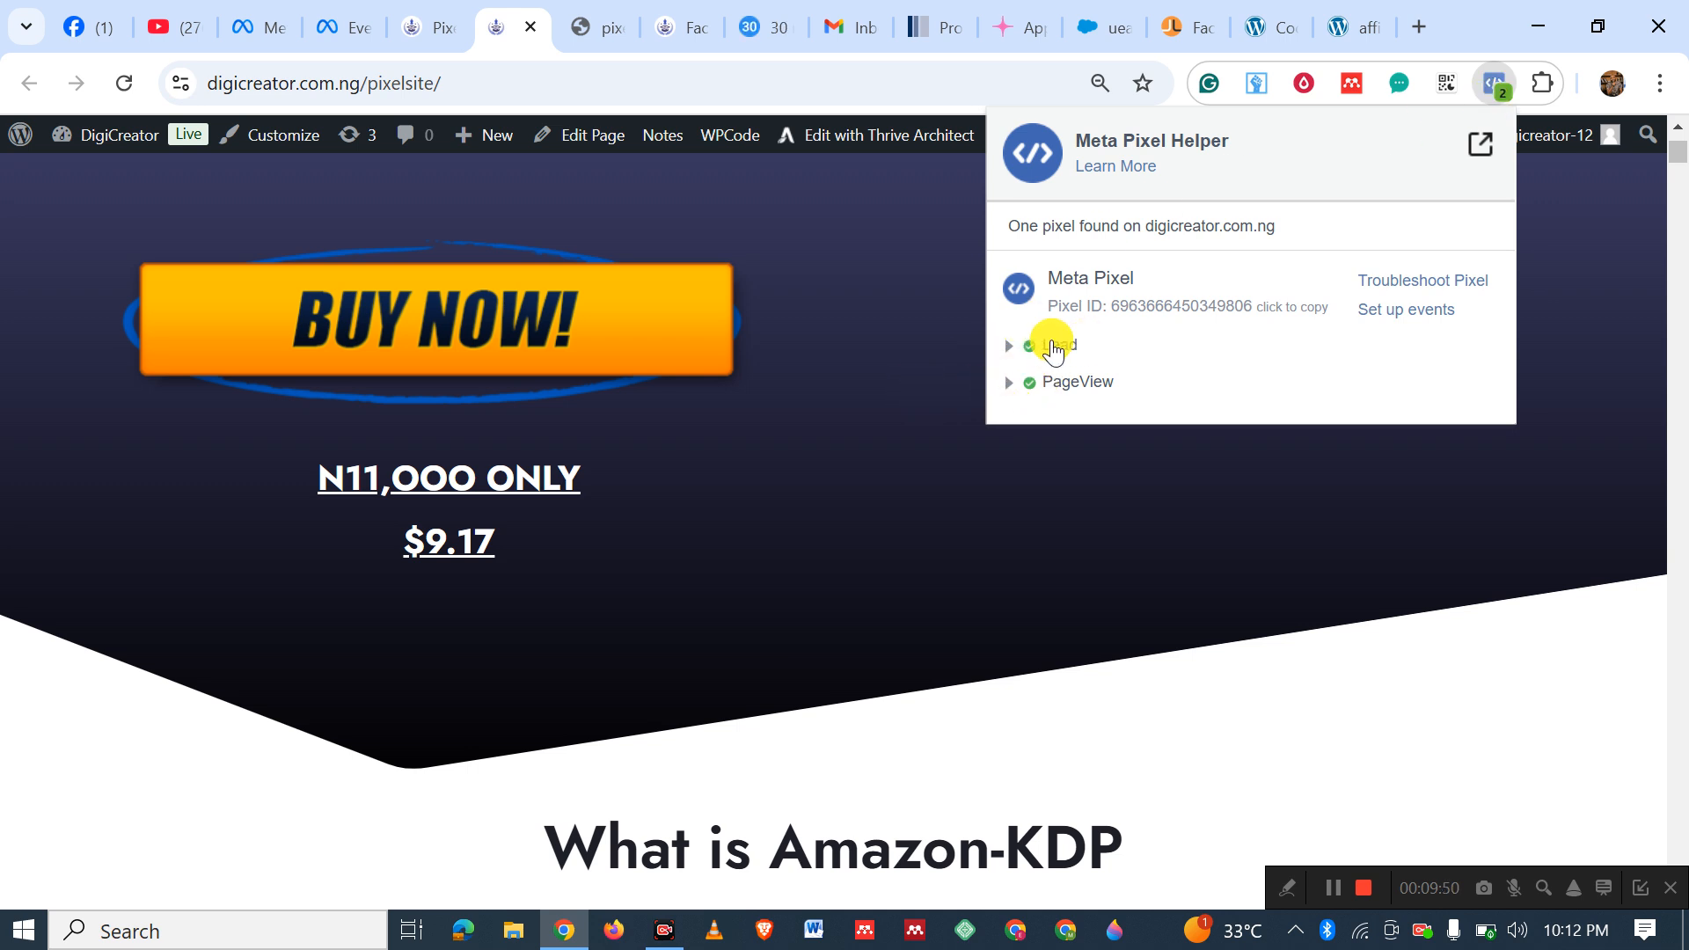
pyautogui.click(1011, 345)
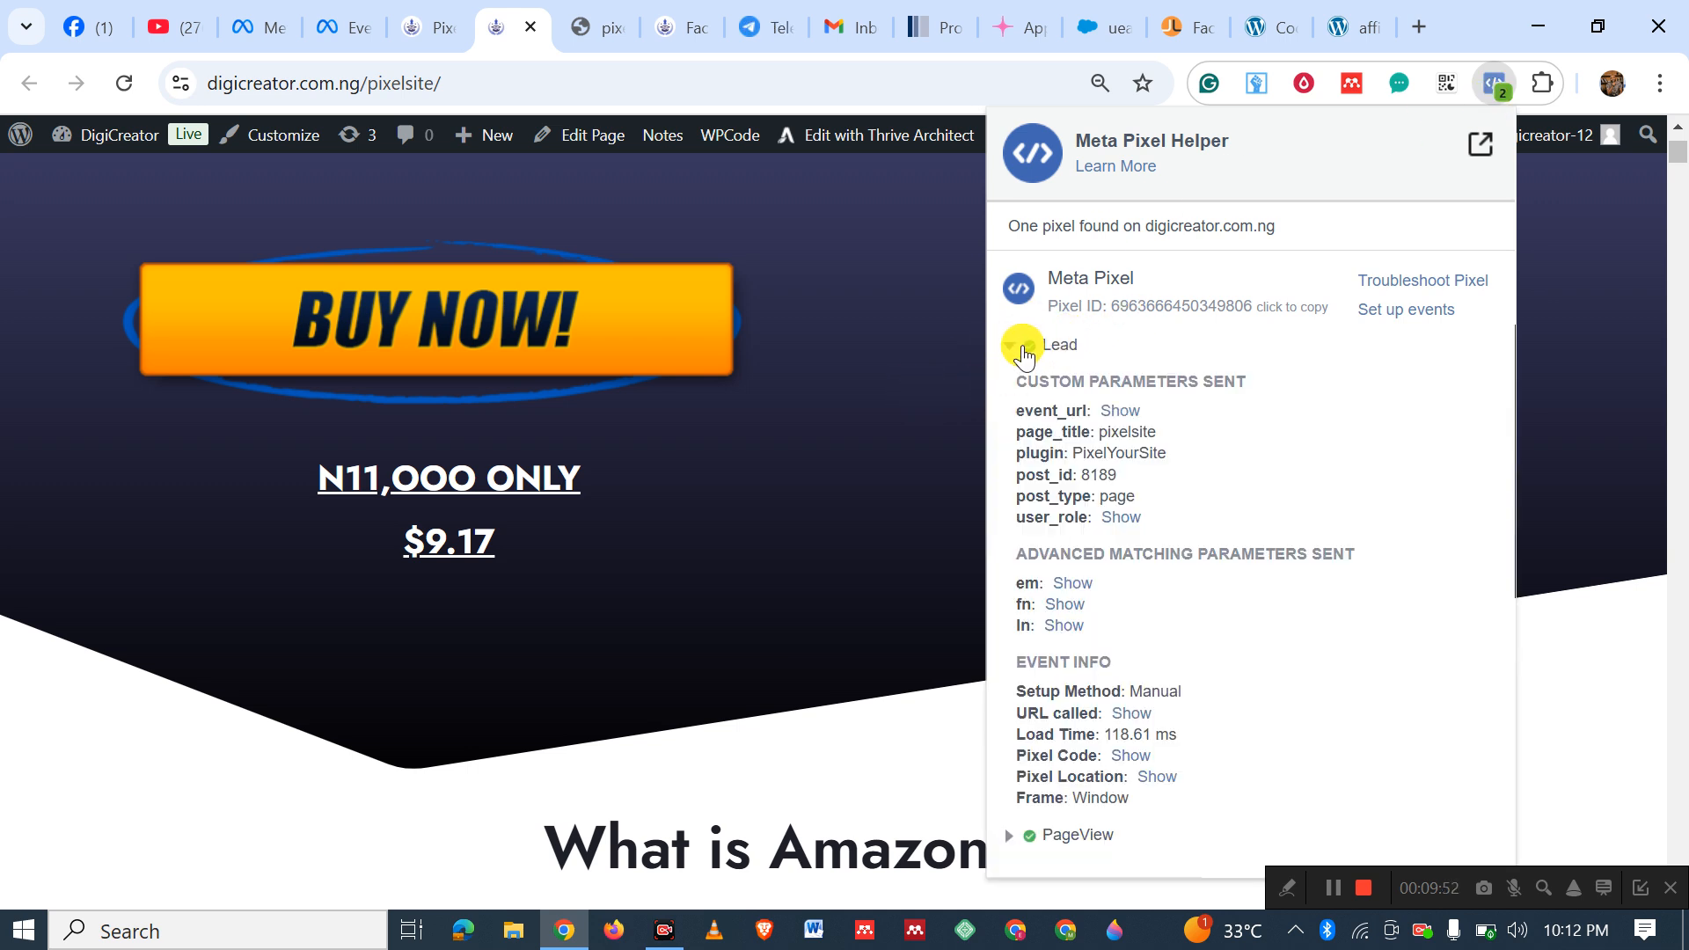
pyautogui.click(1010, 350)
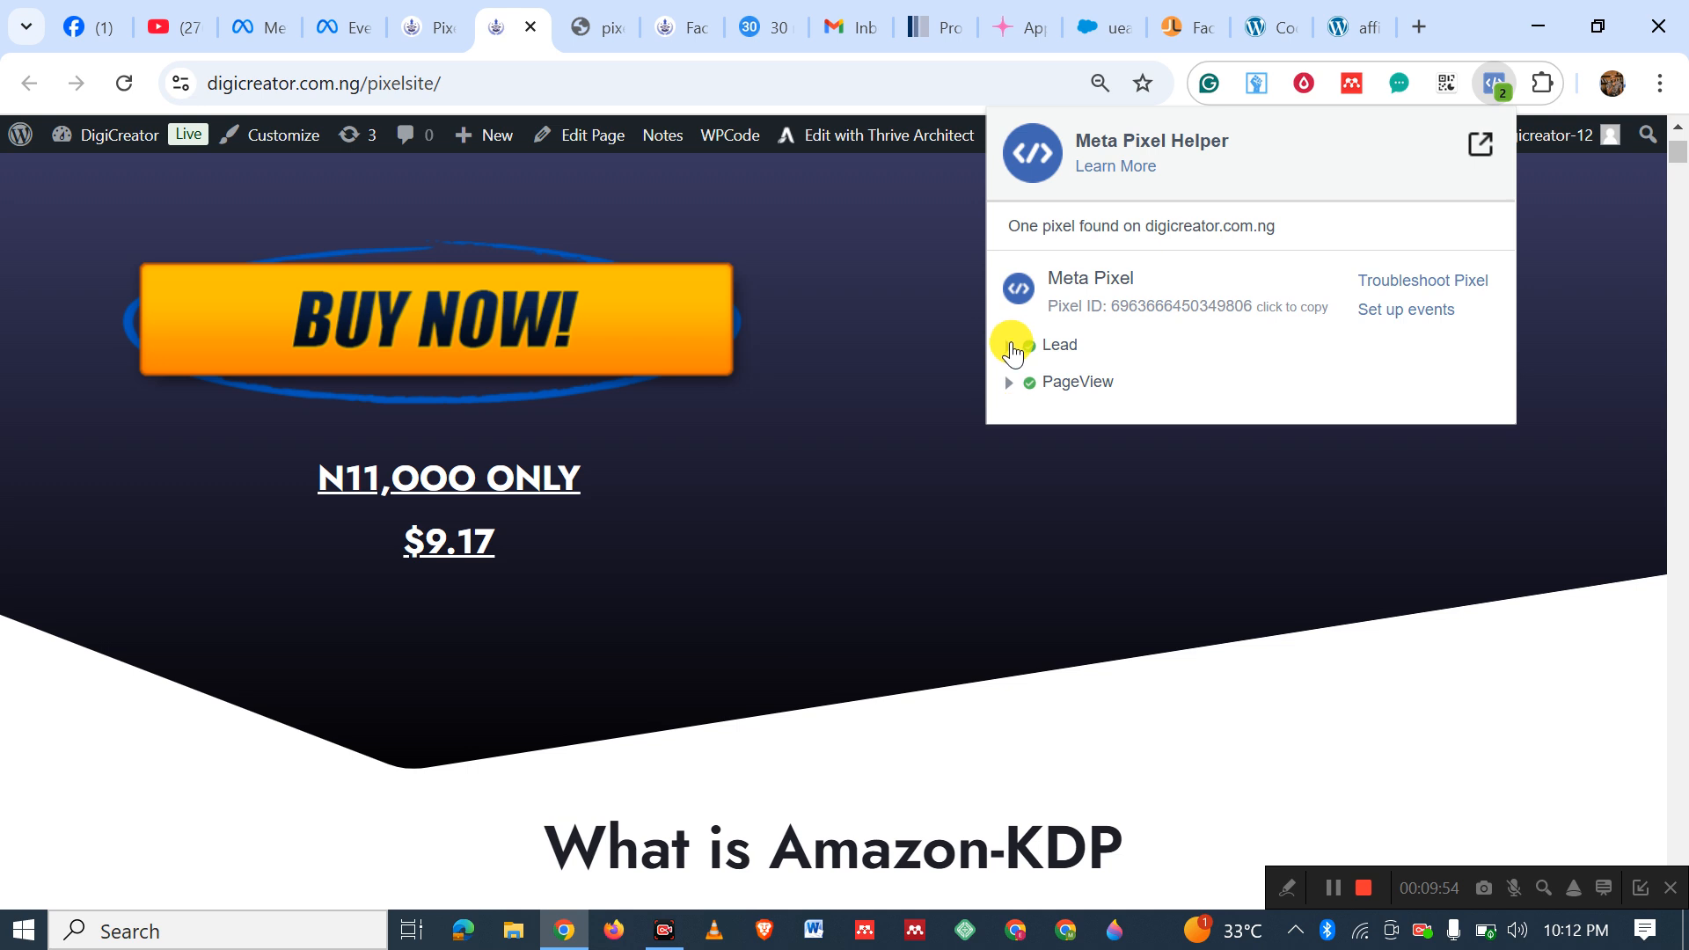
pyautogui.click(1010, 344)
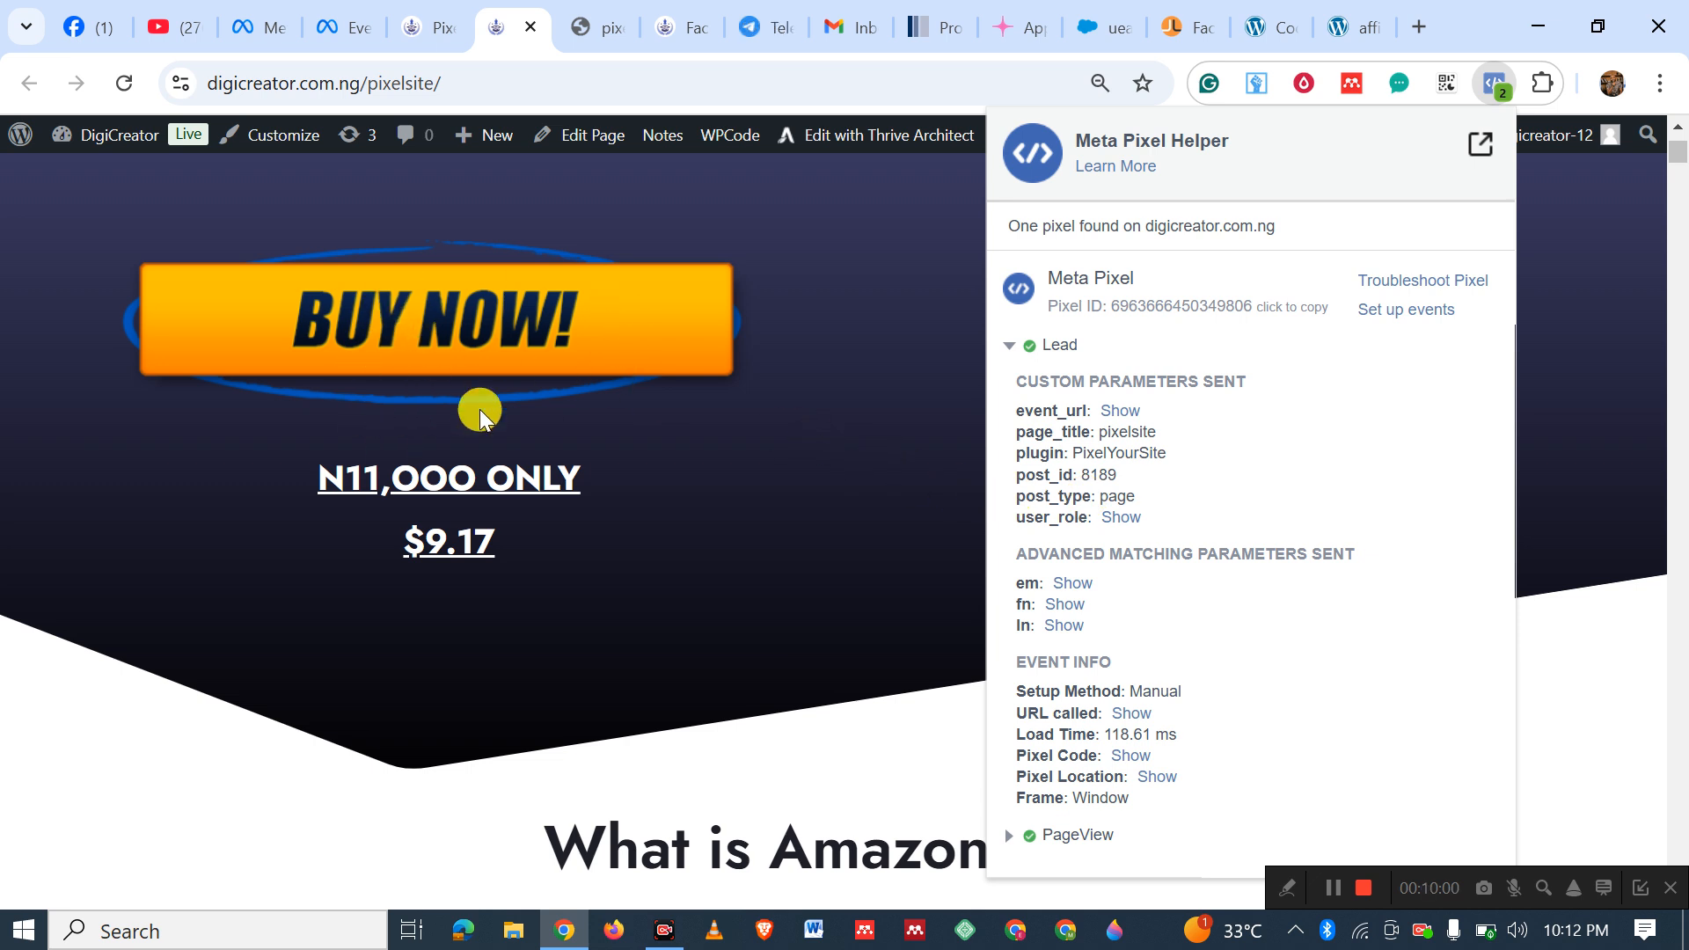
pyautogui.click(1008, 345)
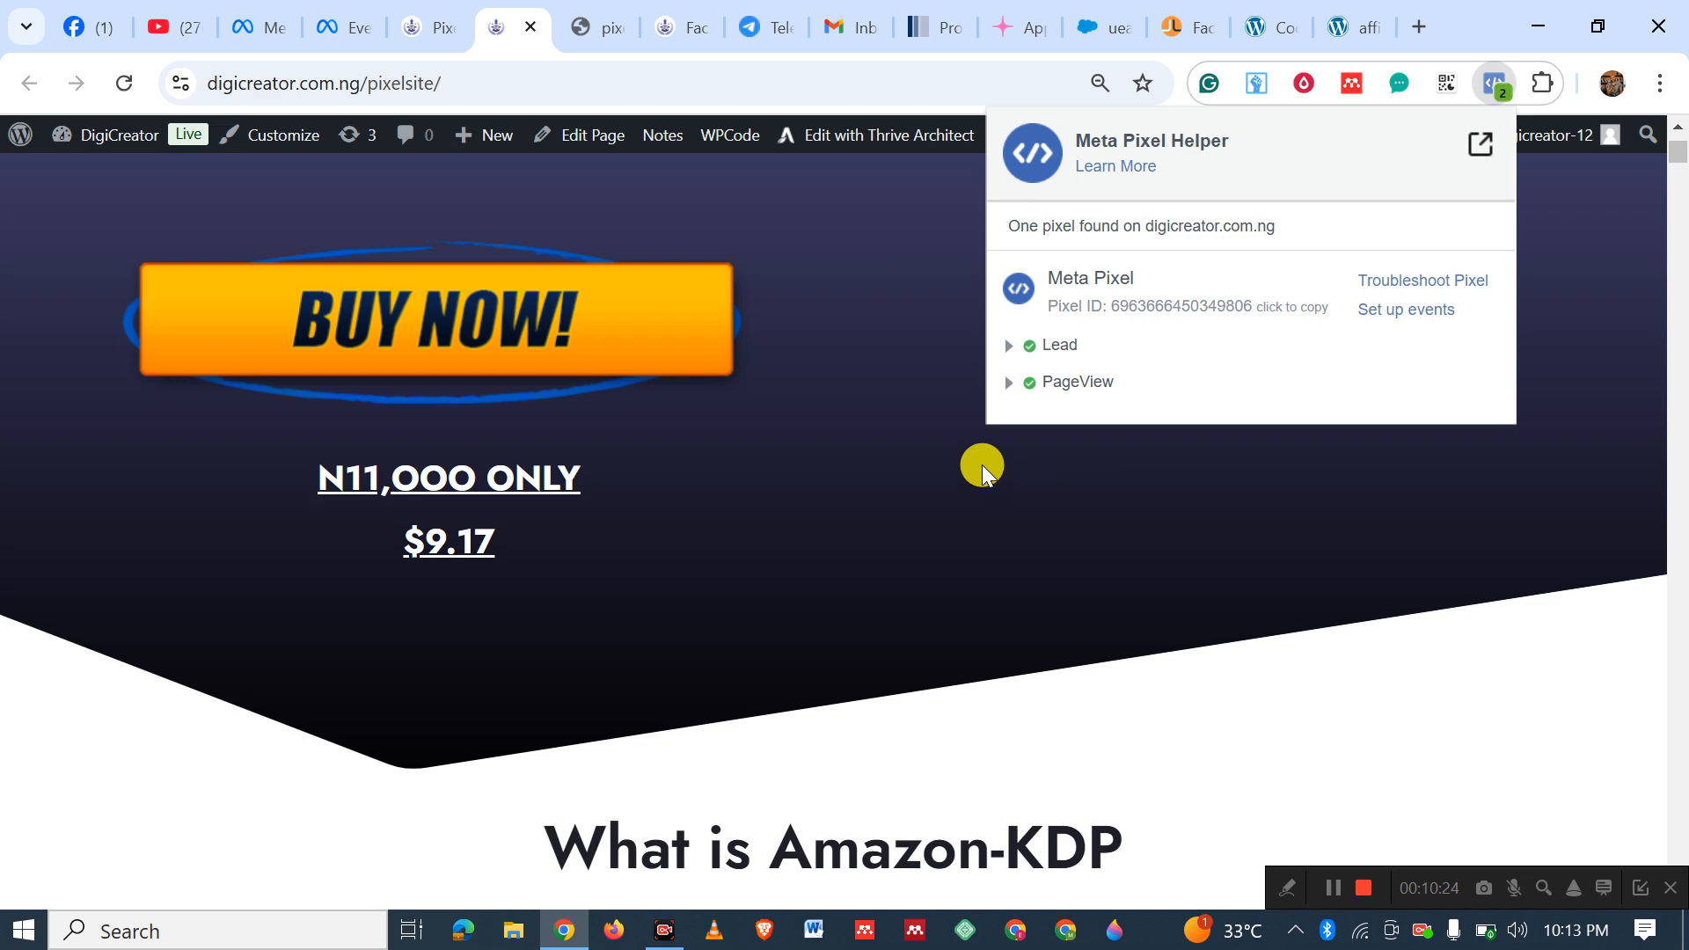
# Reload the Facebook Ads Like A Pro course page and check which events fire there with Meta Pixel Helper.
pyautogui.click(686, 33)
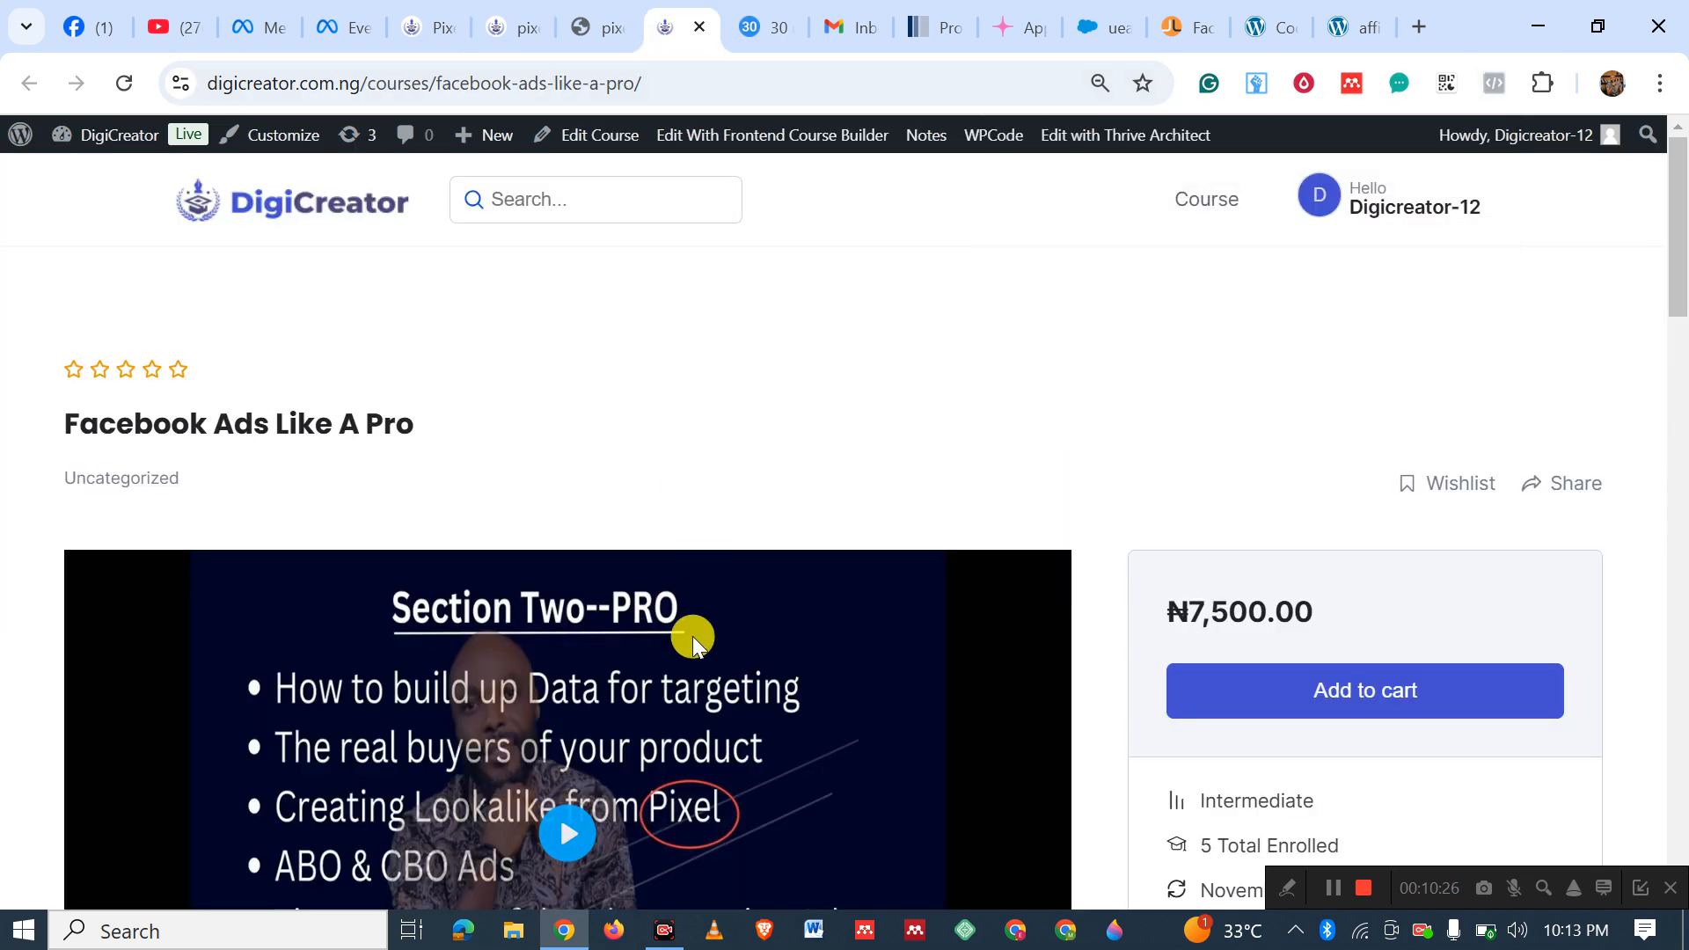
pyautogui.scroll(-8, 757, 641)
pyautogui.scroll(-10, 750, 646)
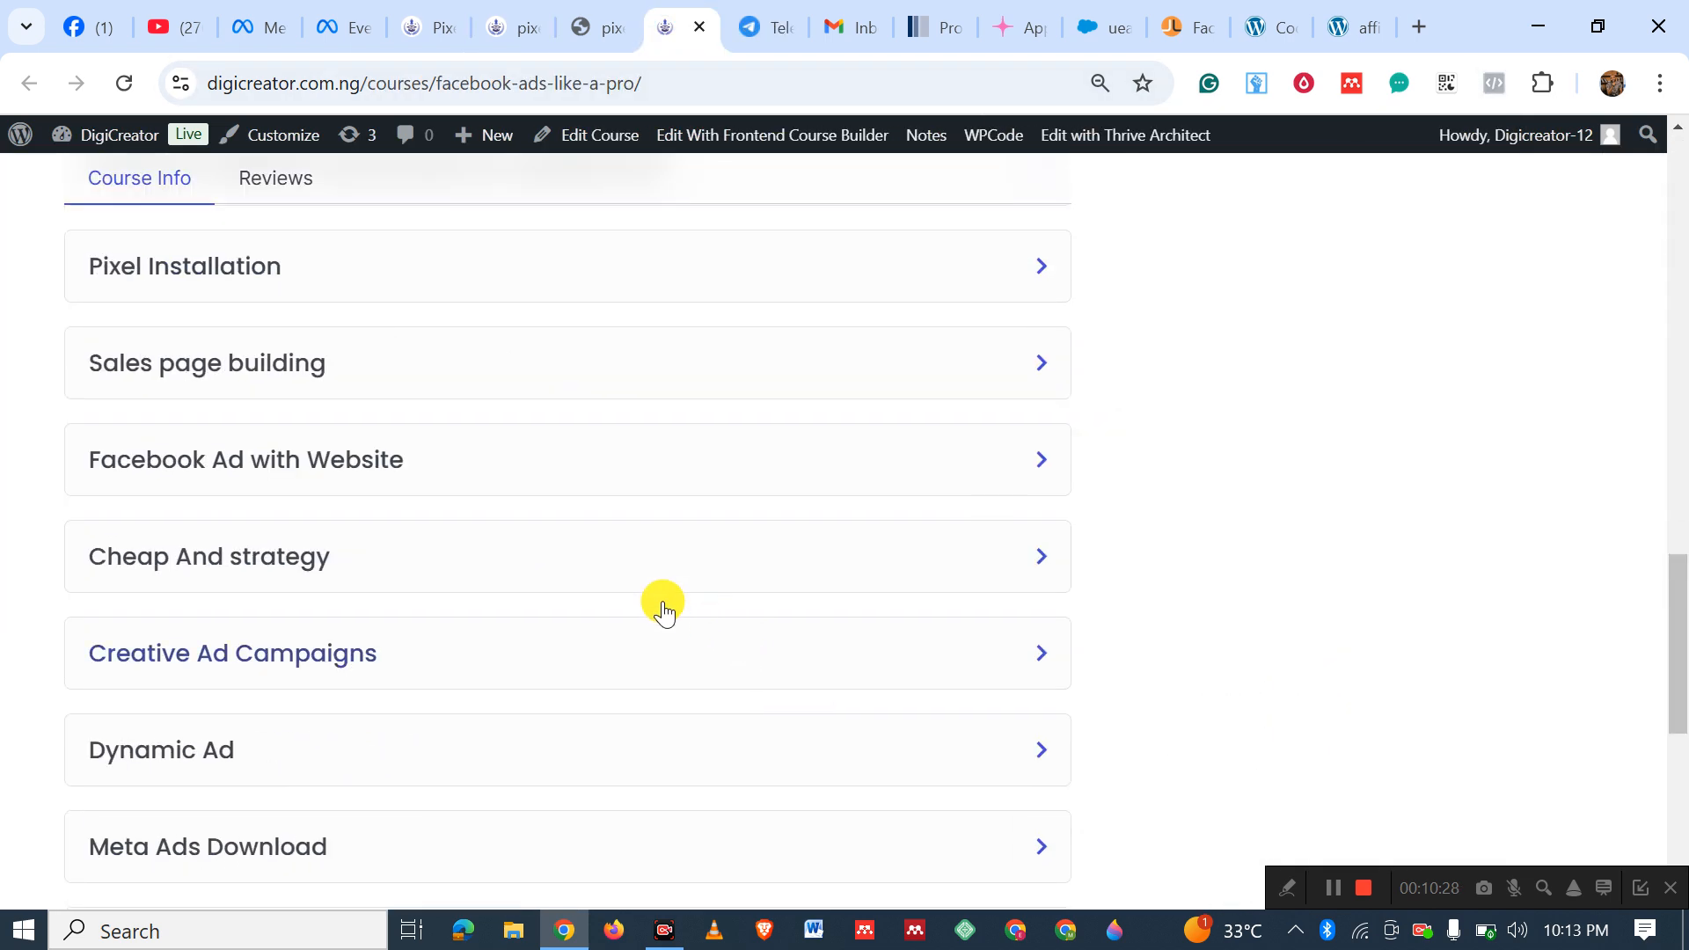
pyautogui.scroll(6, 1320, 308)
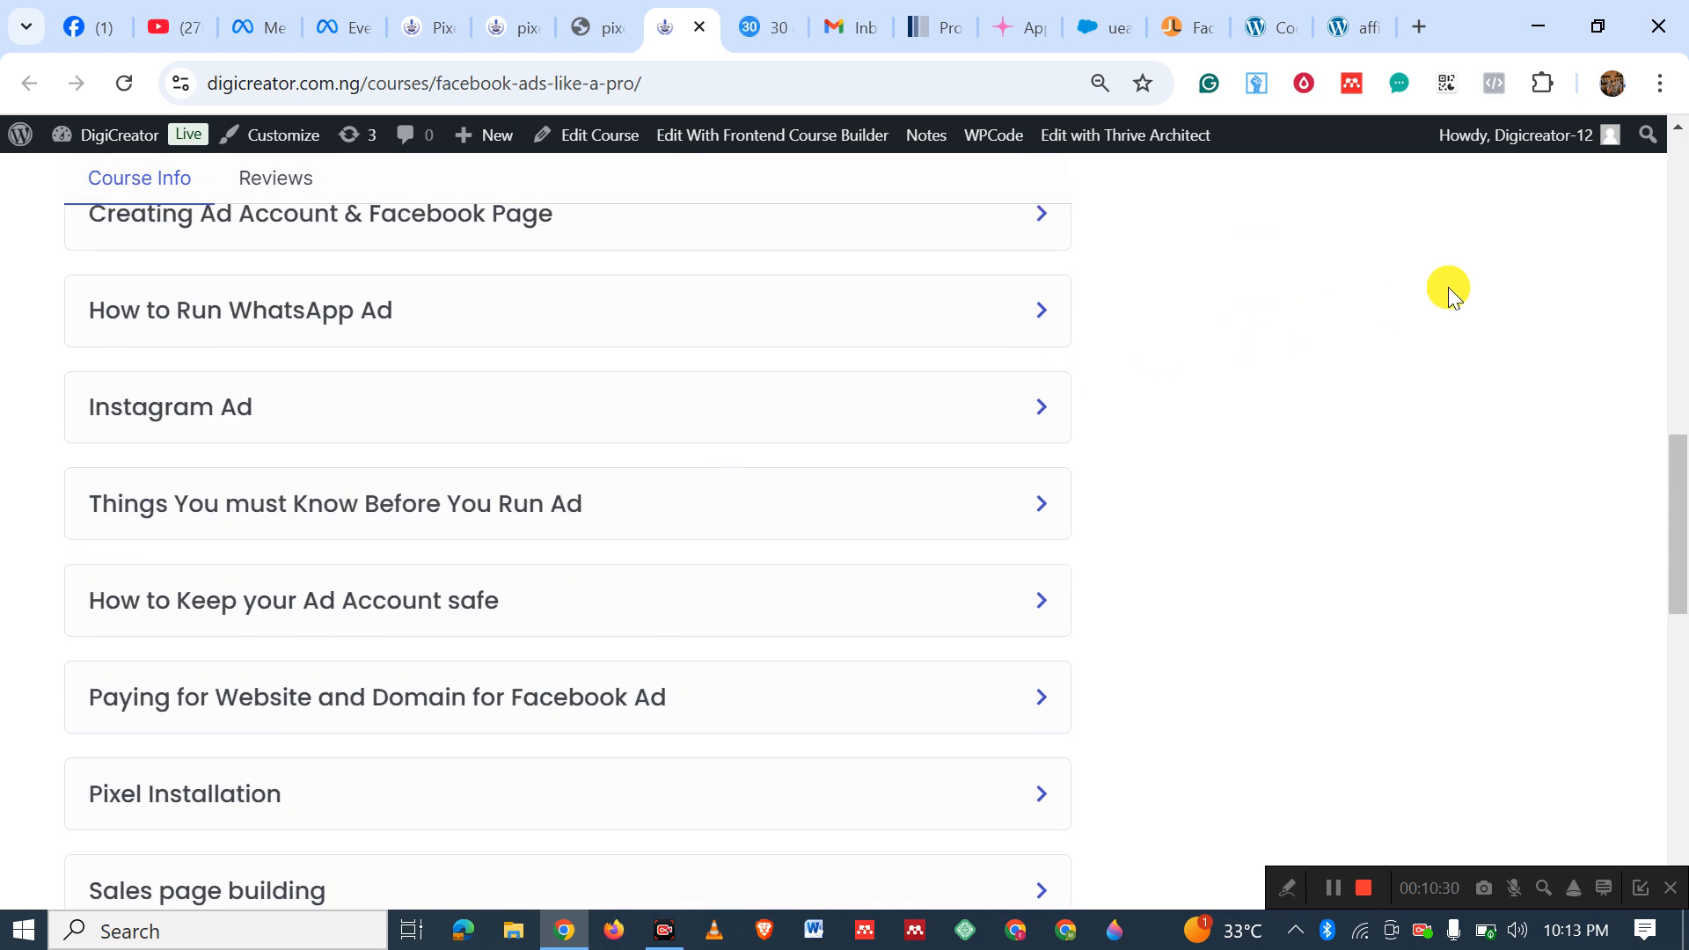
pyautogui.click(124, 83)
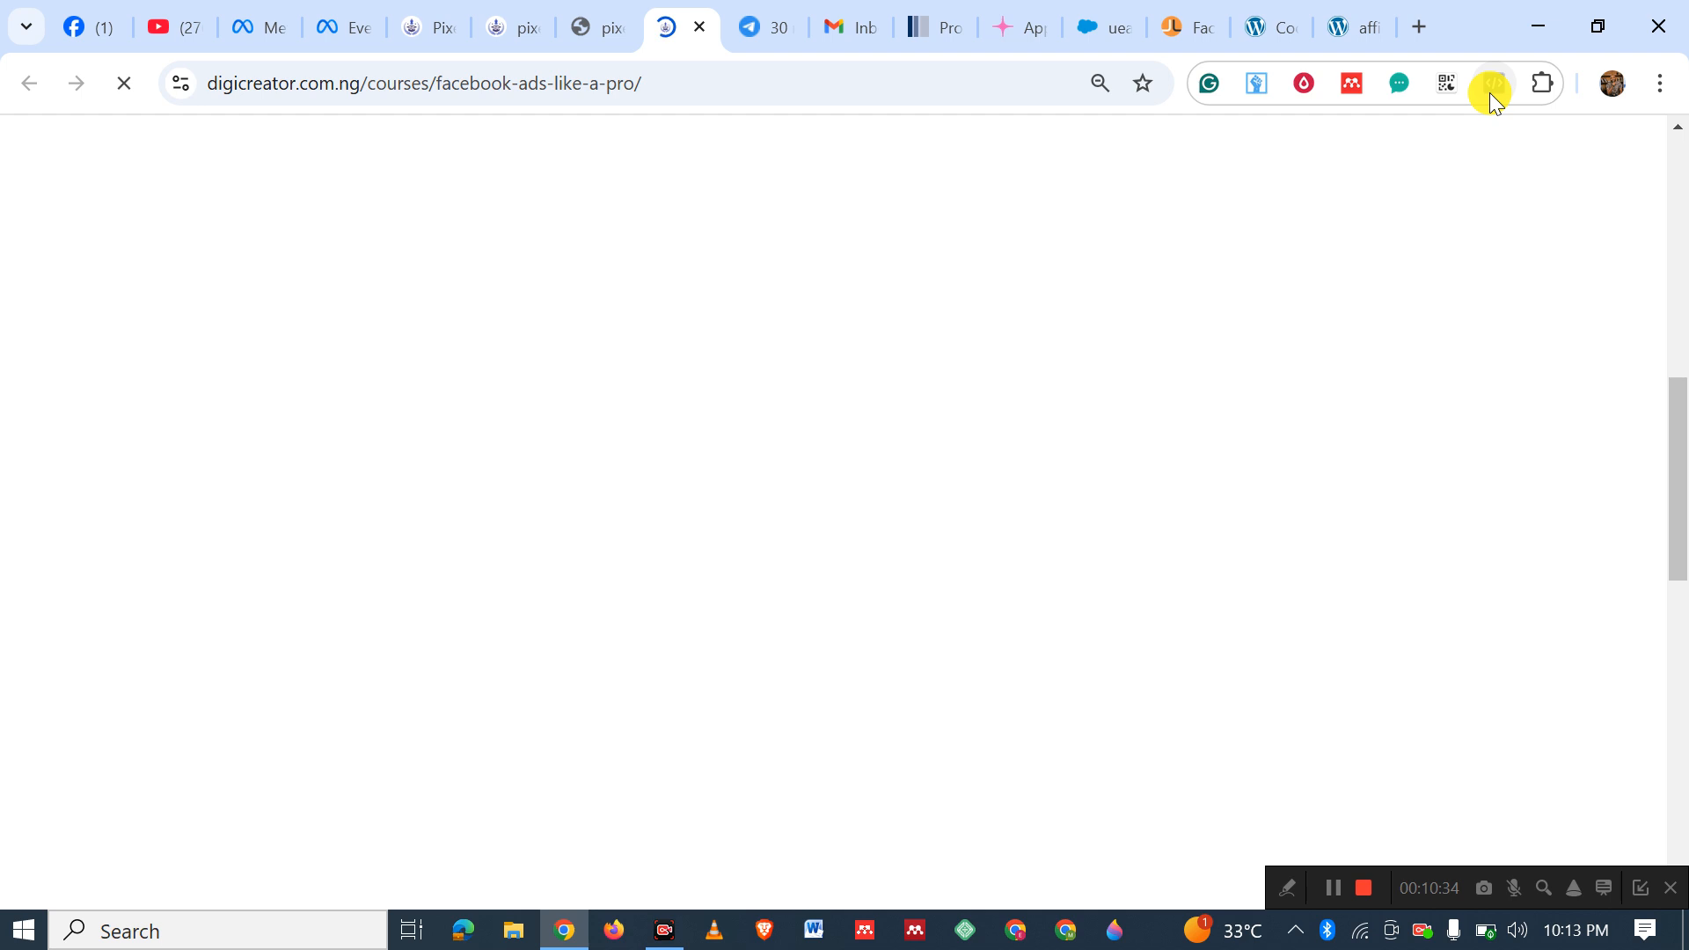
pyautogui.click(1491, 92)
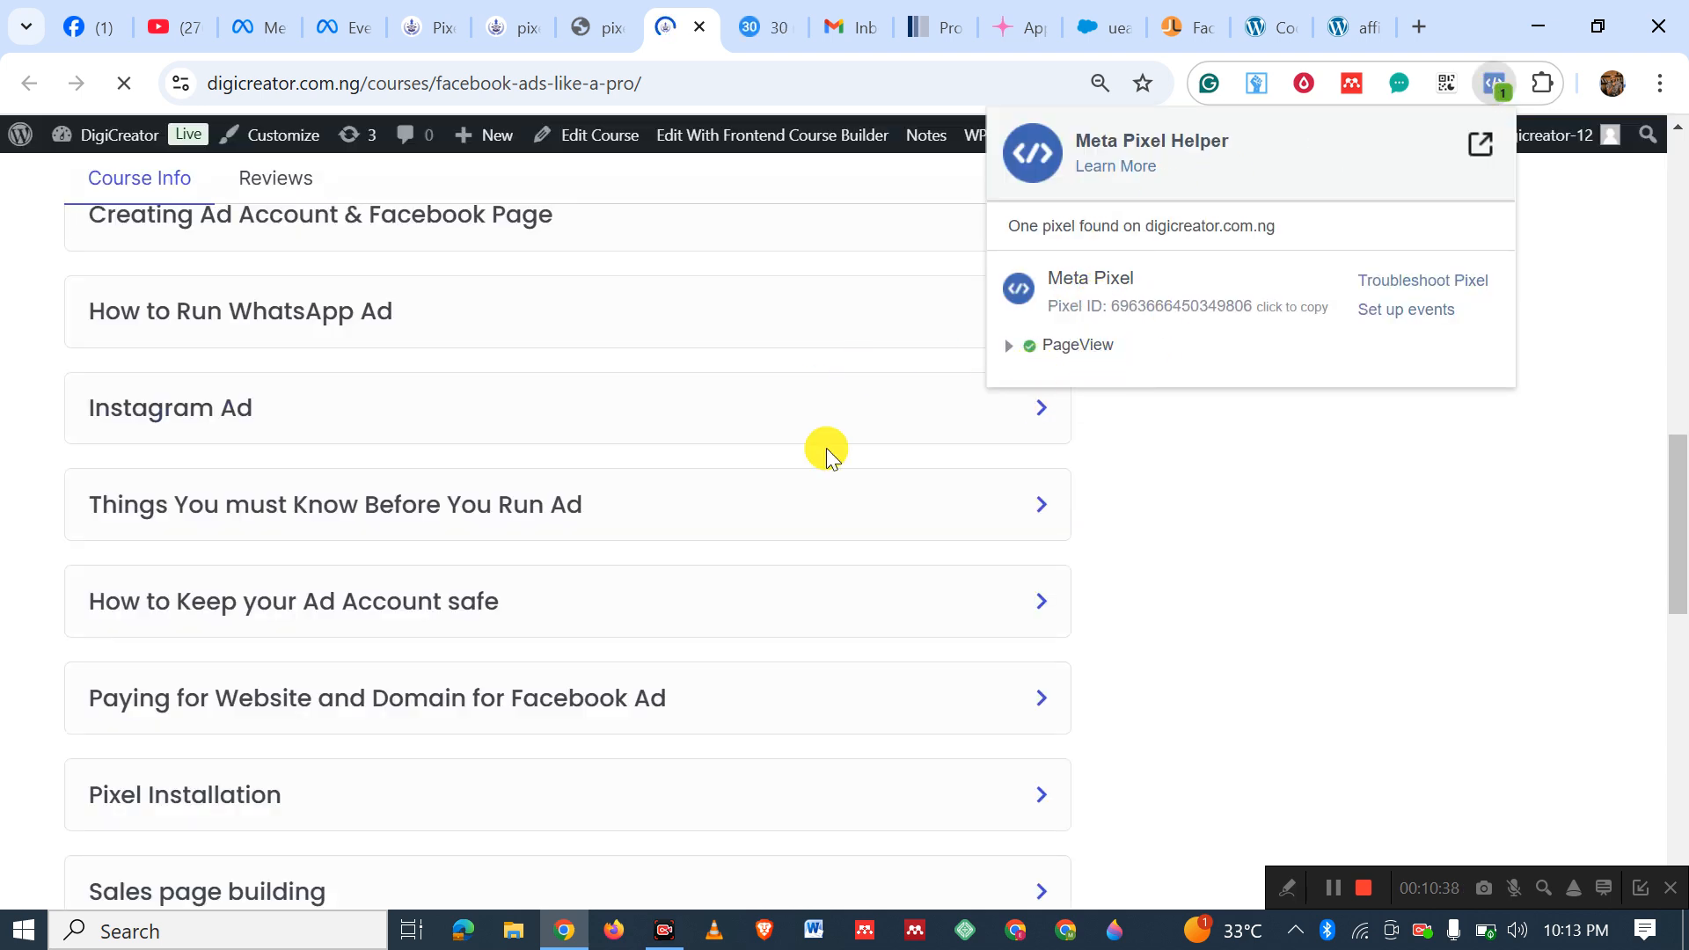
# Return to the pixelsite page, reload it and recheck its fired events with Meta Pixel Helper.
pyautogui.click(422, 27)
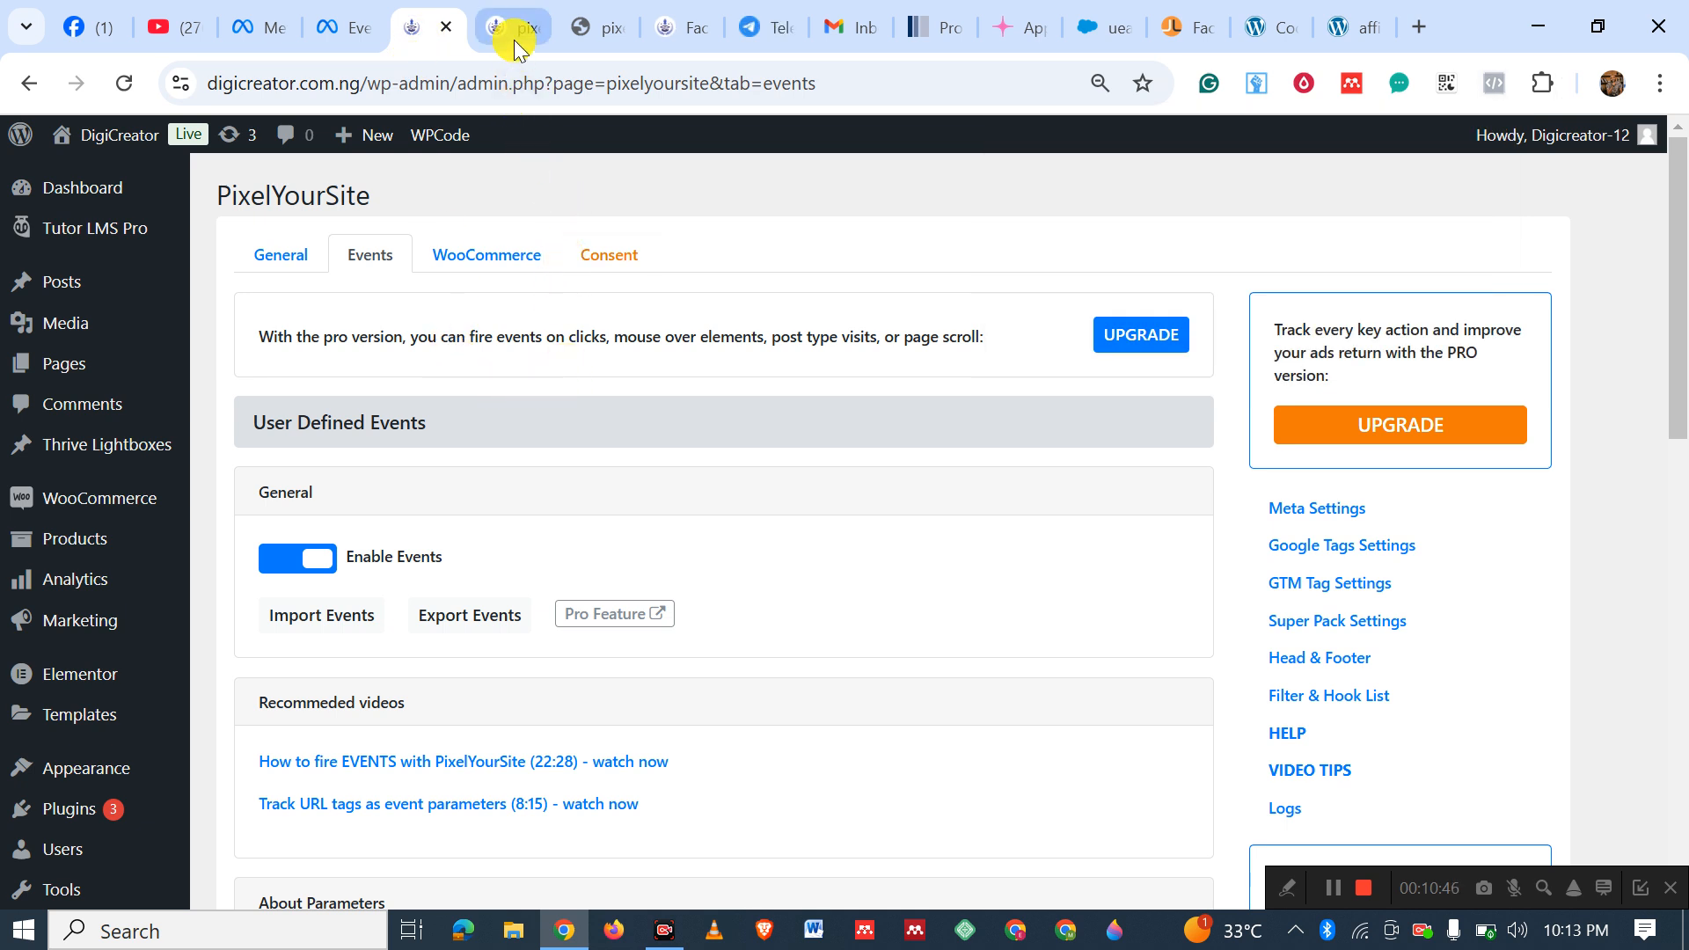
pyautogui.click(512, 27)
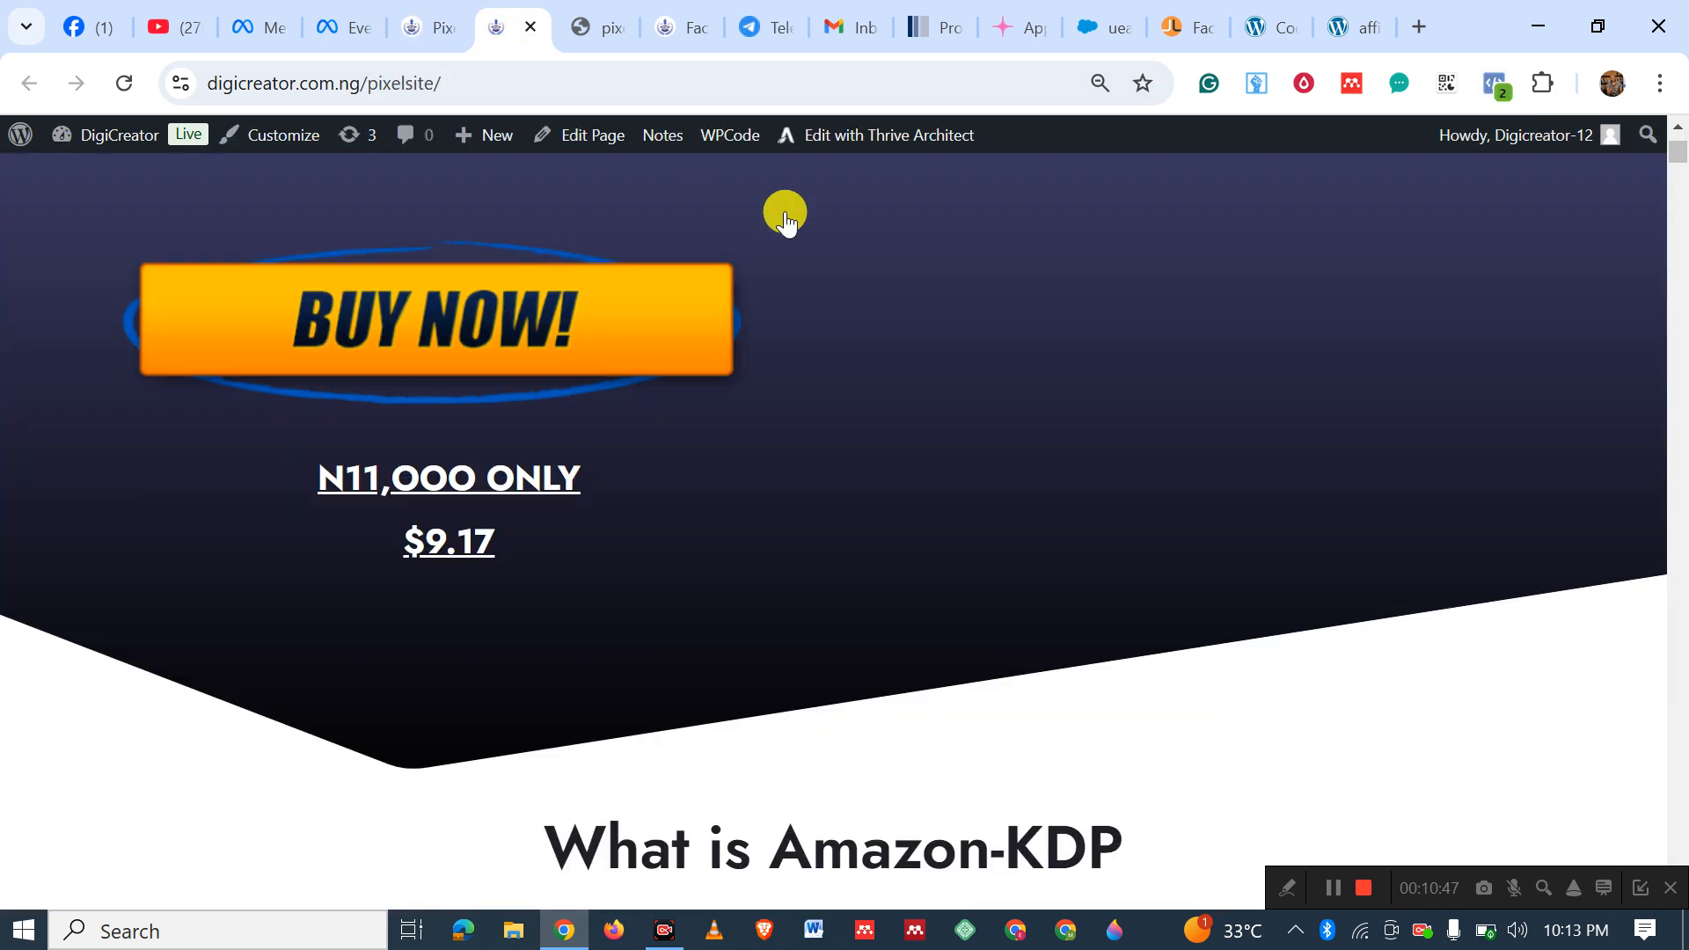
pyautogui.click(1496, 88)
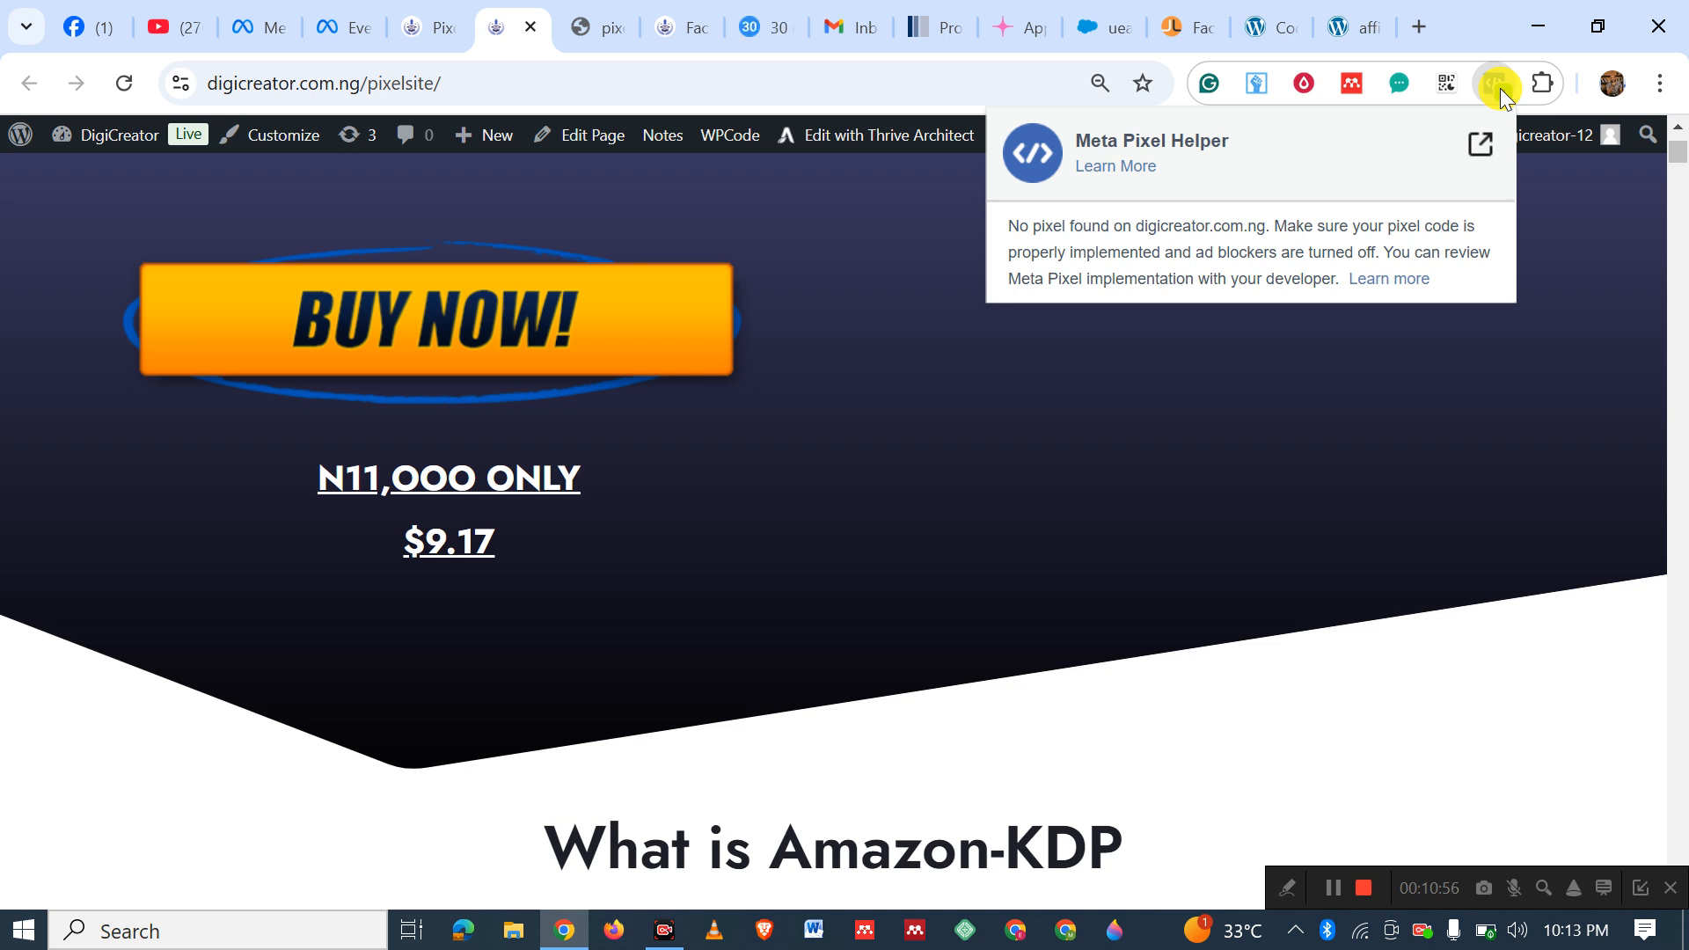
pyautogui.click(124, 82)
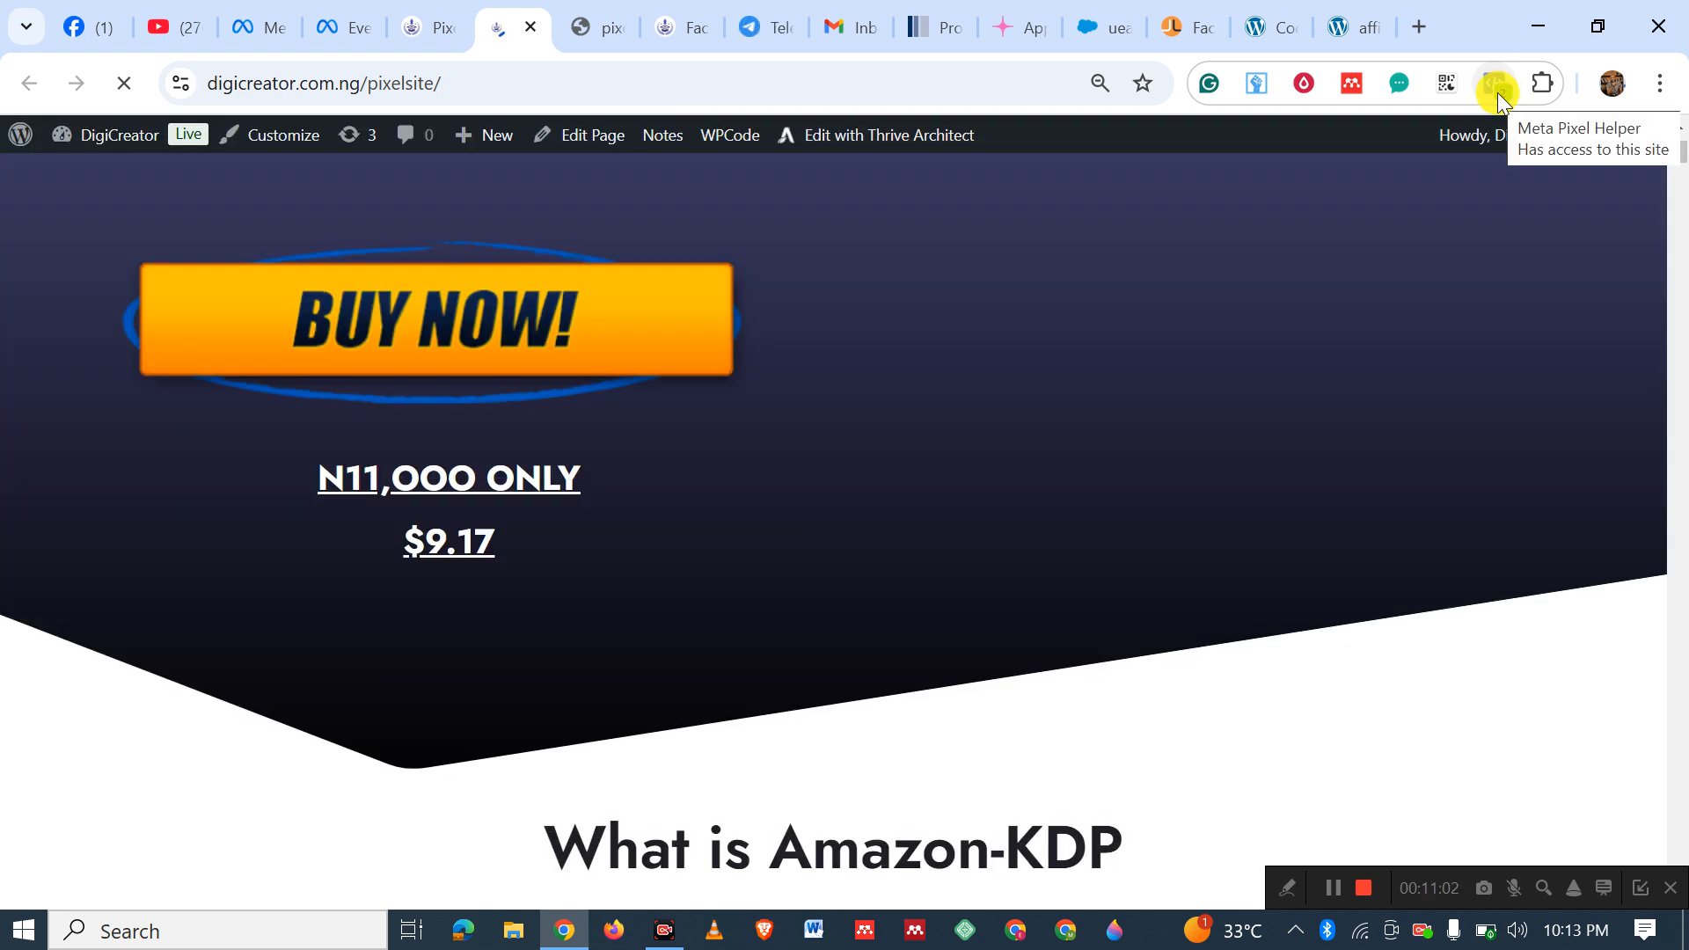
pyautogui.click(1498, 86)
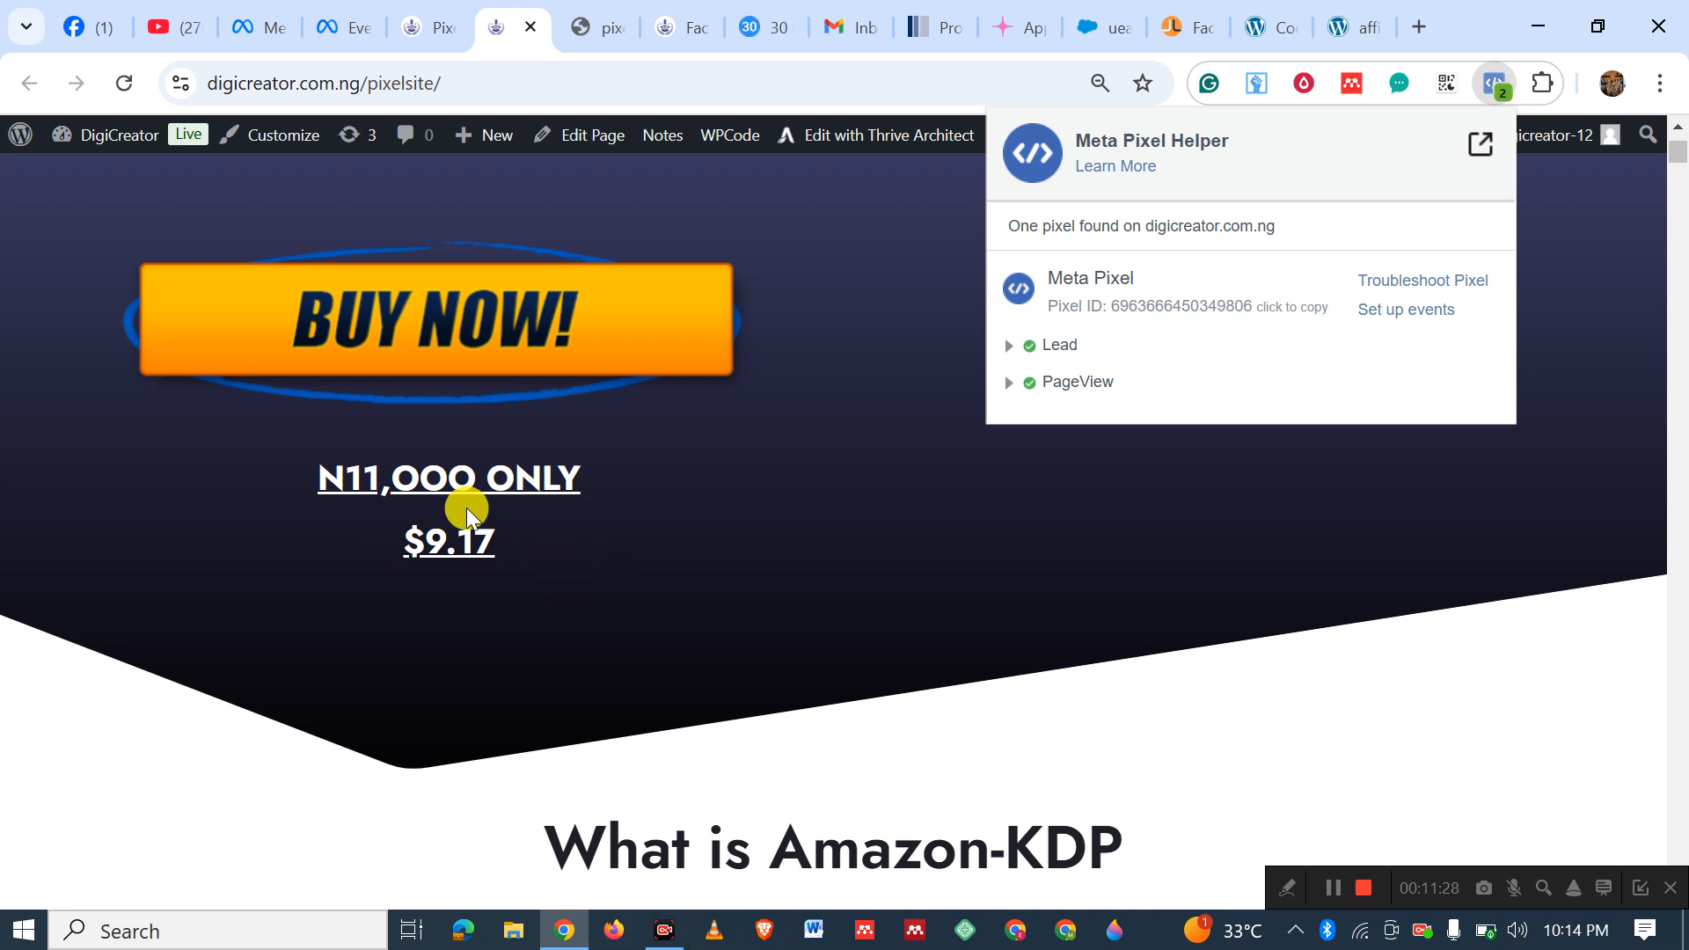
# Review the Meta Pixel settings in PixelYourSite's general section and return to its Events section.
pyautogui.click(422, 39)
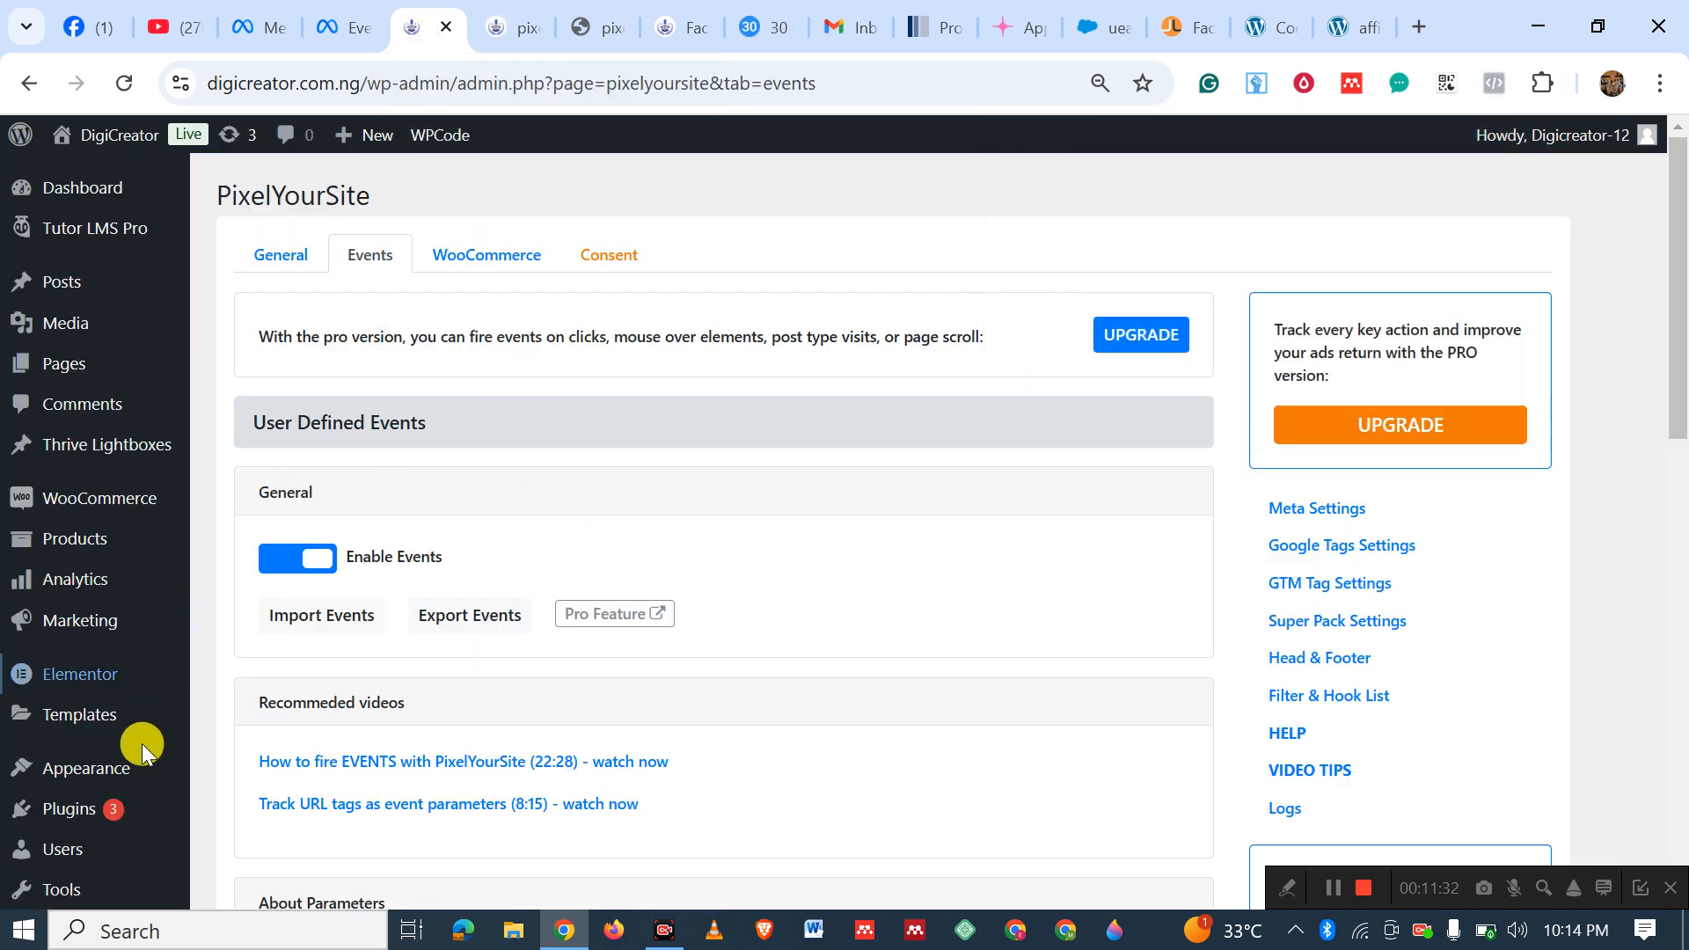
pyautogui.moveTo(82, 814)
pyautogui.scroll(-3, 82, 812)
pyautogui.click(79, 805)
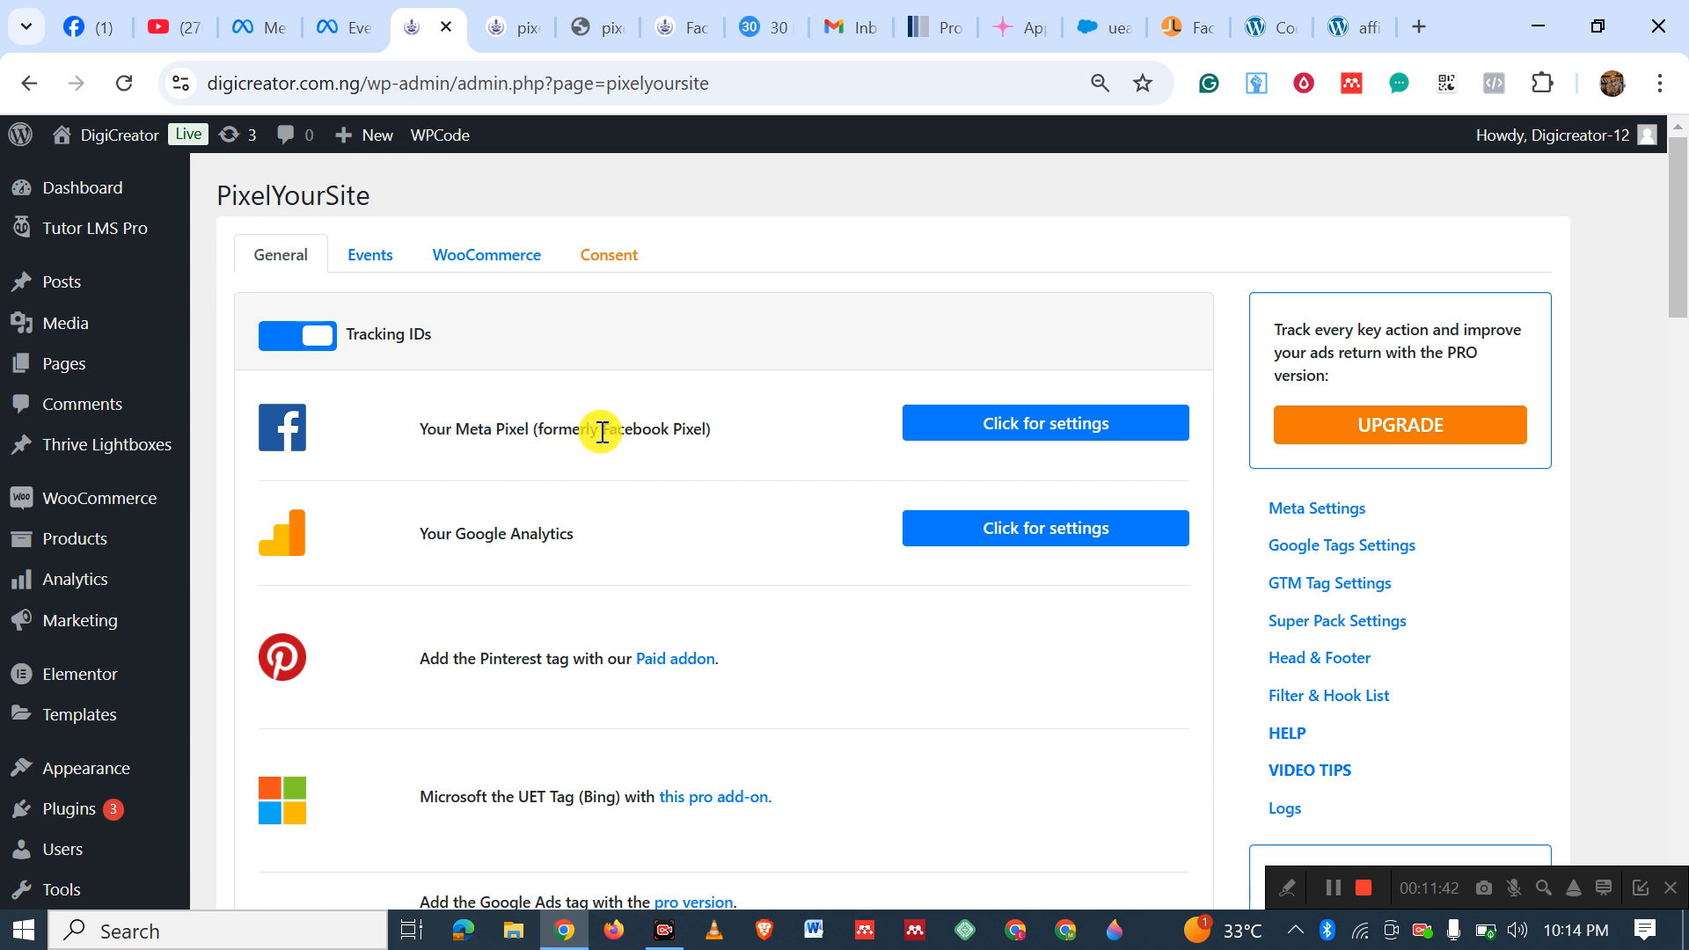
pyautogui.click(1012, 427)
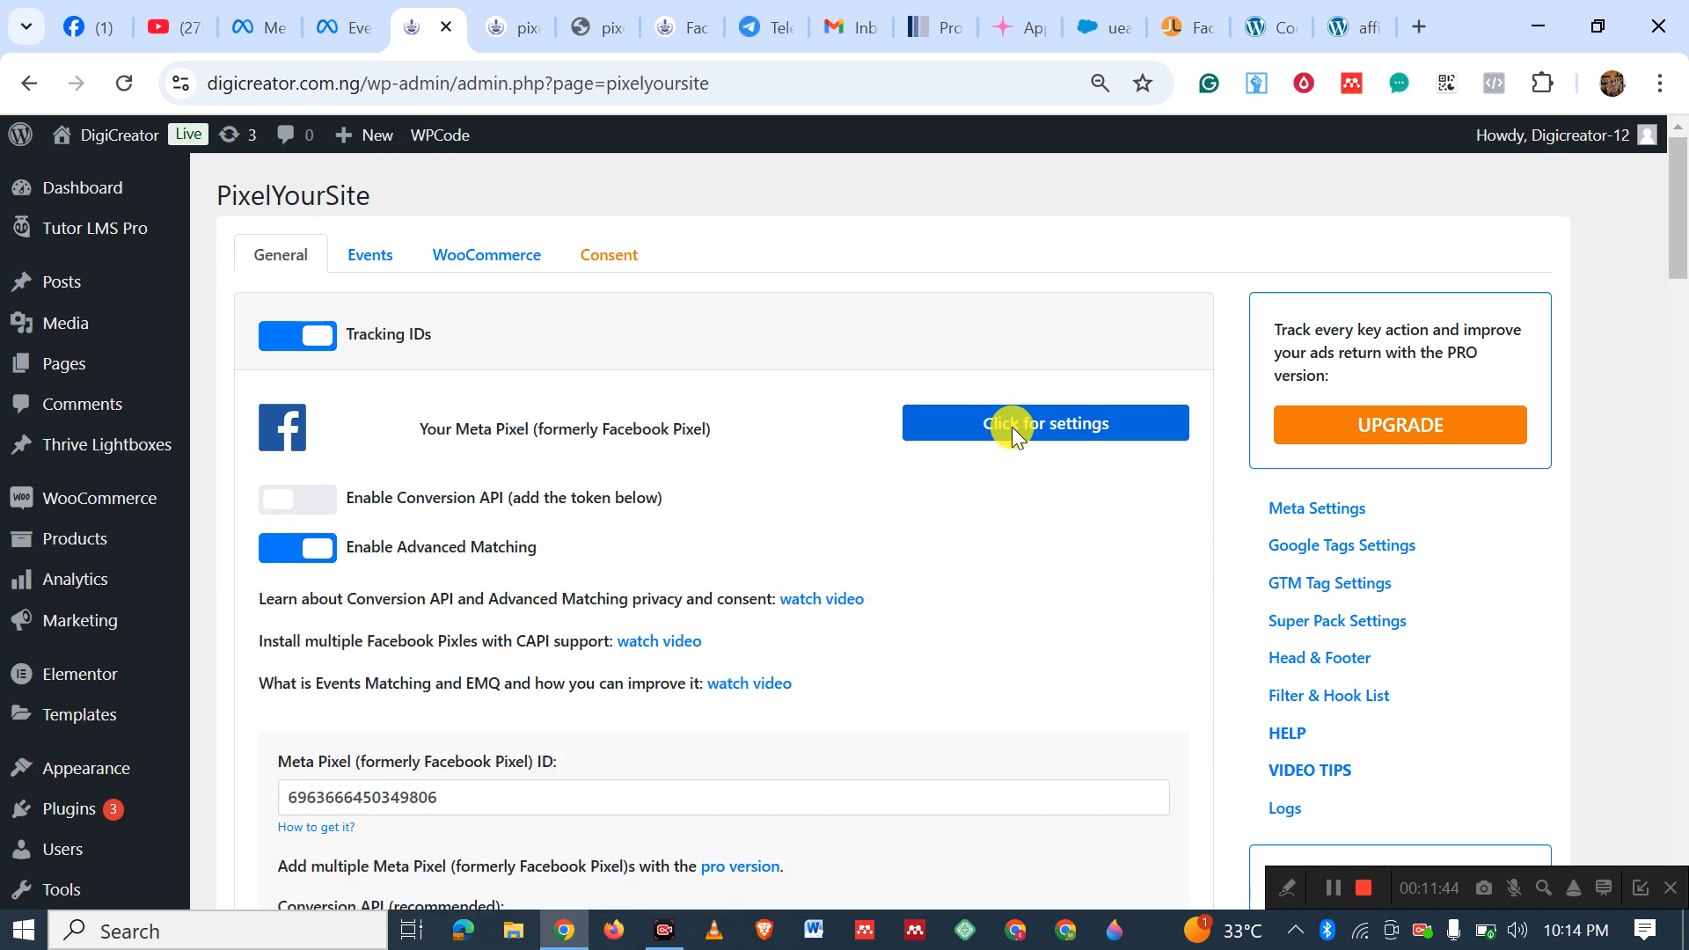
pyautogui.scroll(-2, 730, 506)
pyautogui.scroll(2, 735, 510)
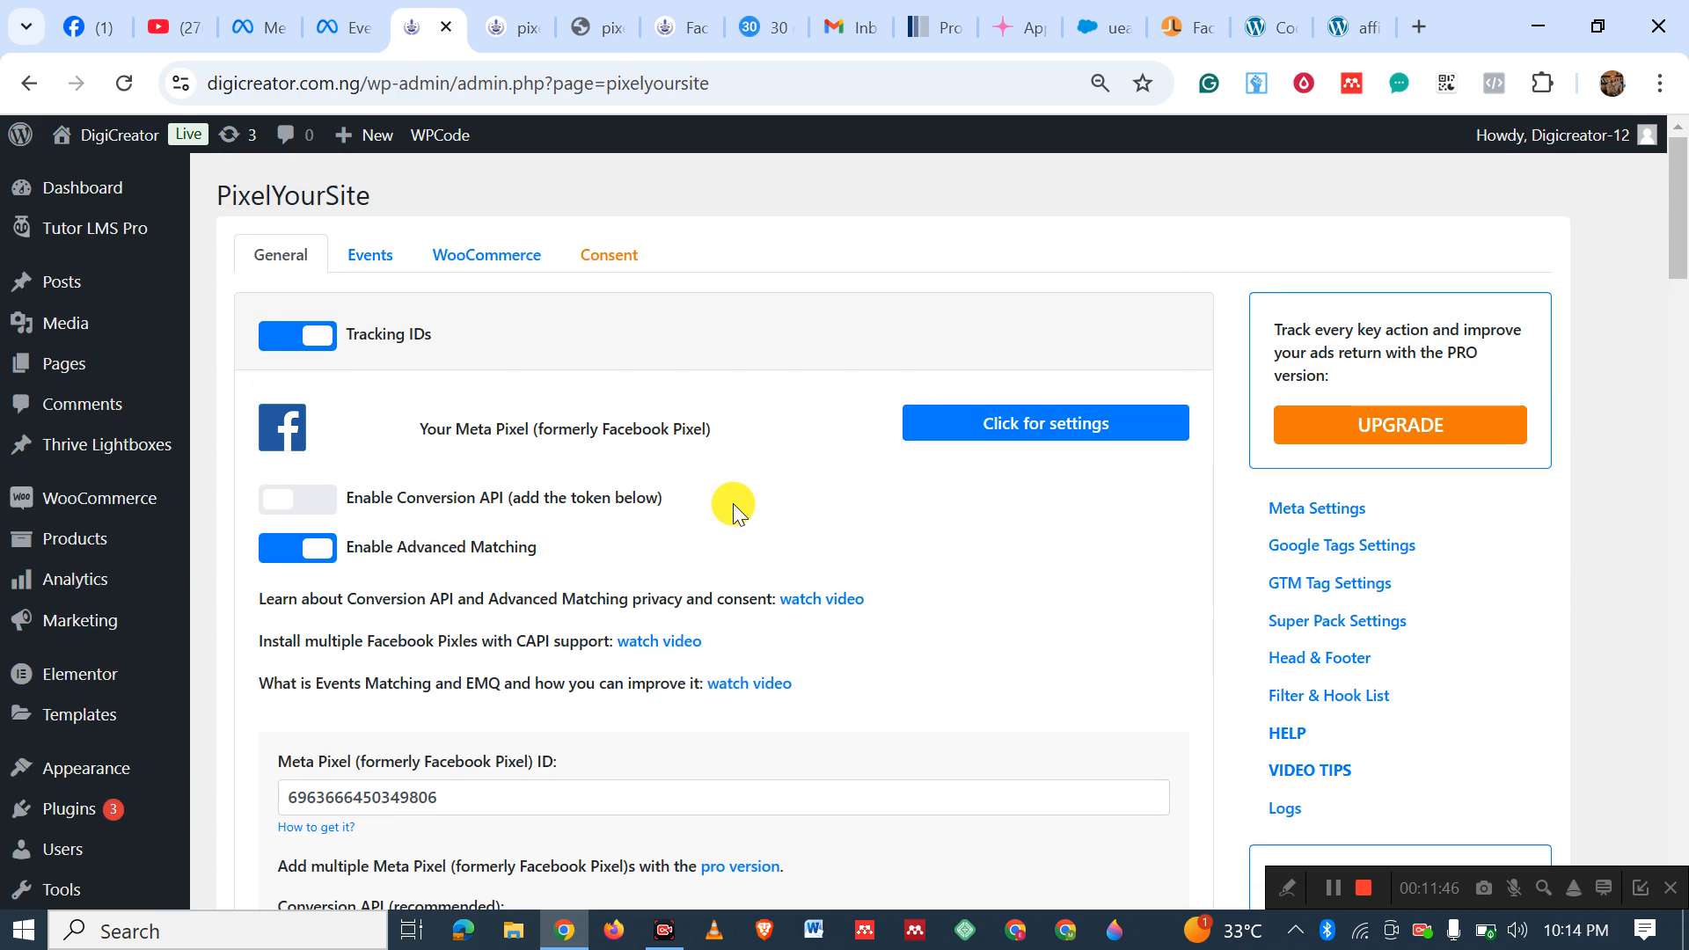
pyautogui.click(375, 267)
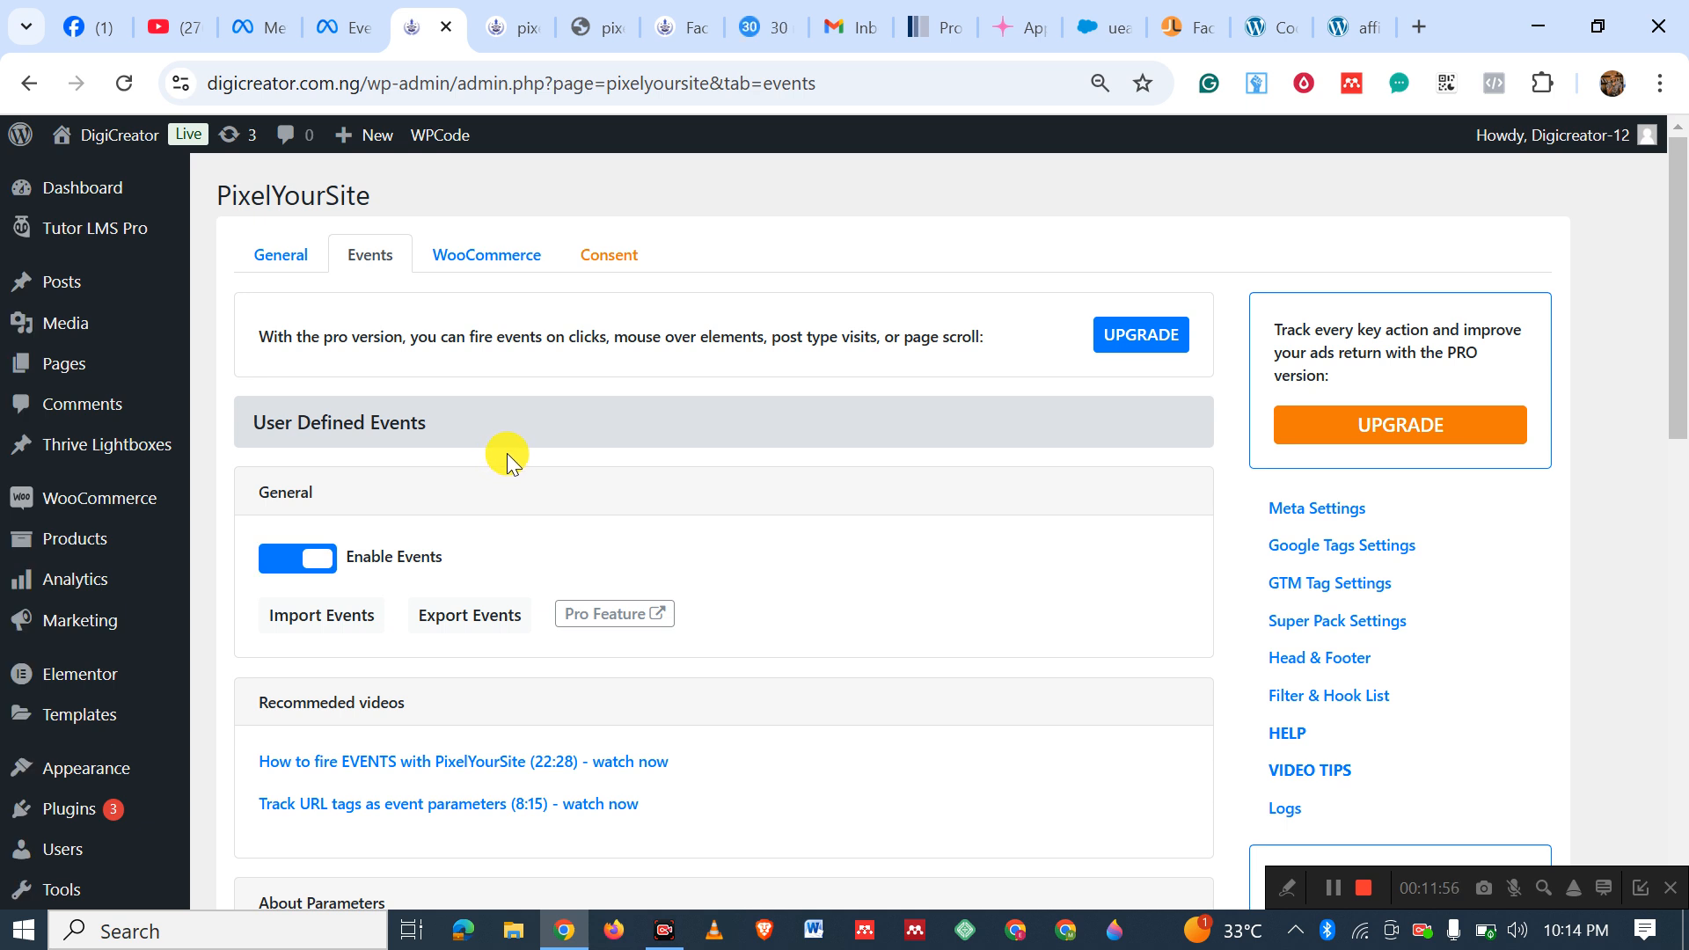
# Remove the Amazon lead Campaign event from the Events List.
pyautogui.scroll(-6, 576, 383)
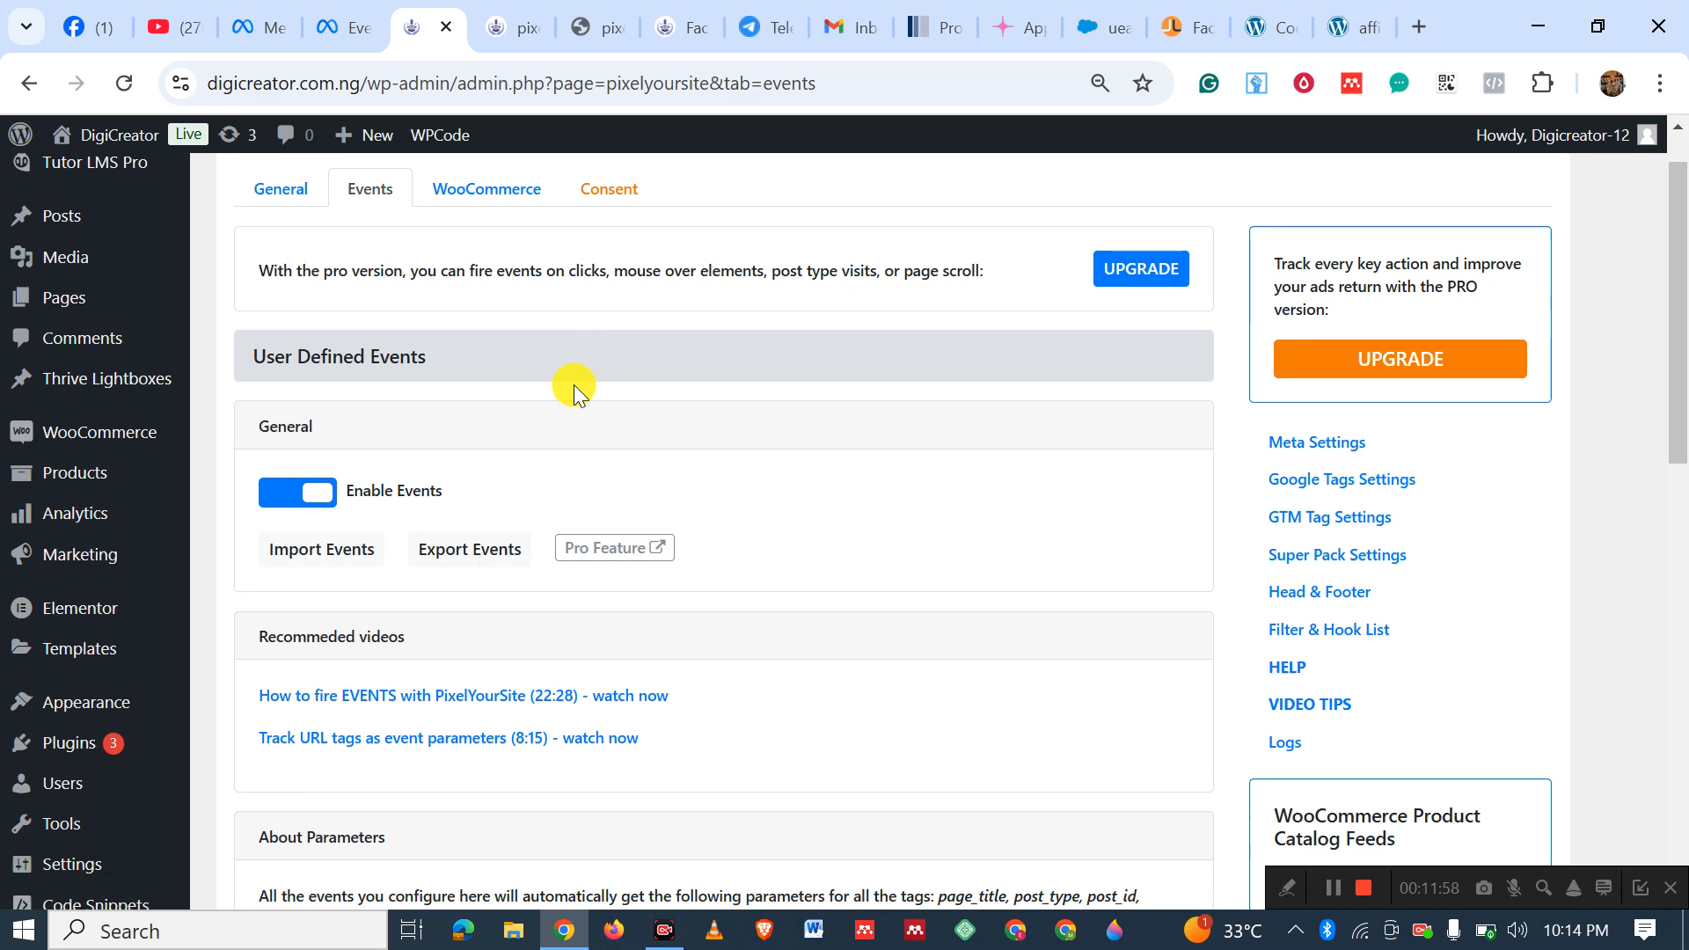
pyautogui.scroll(3, 567, 387)
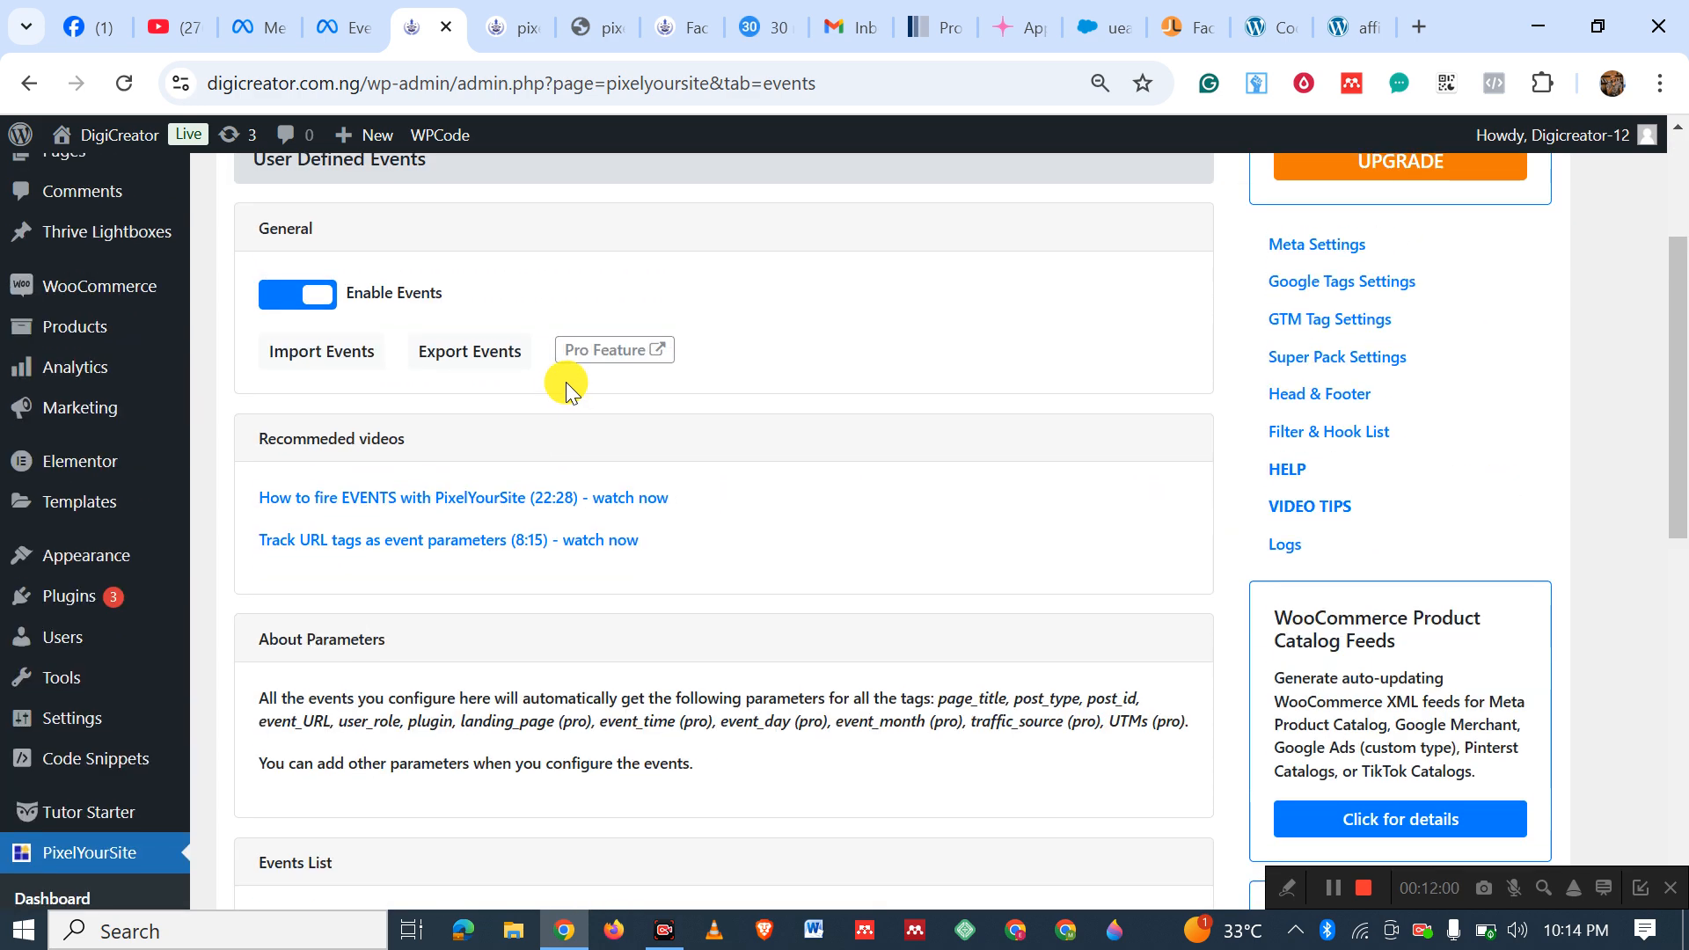
pyautogui.scroll(-6, 566, 387)
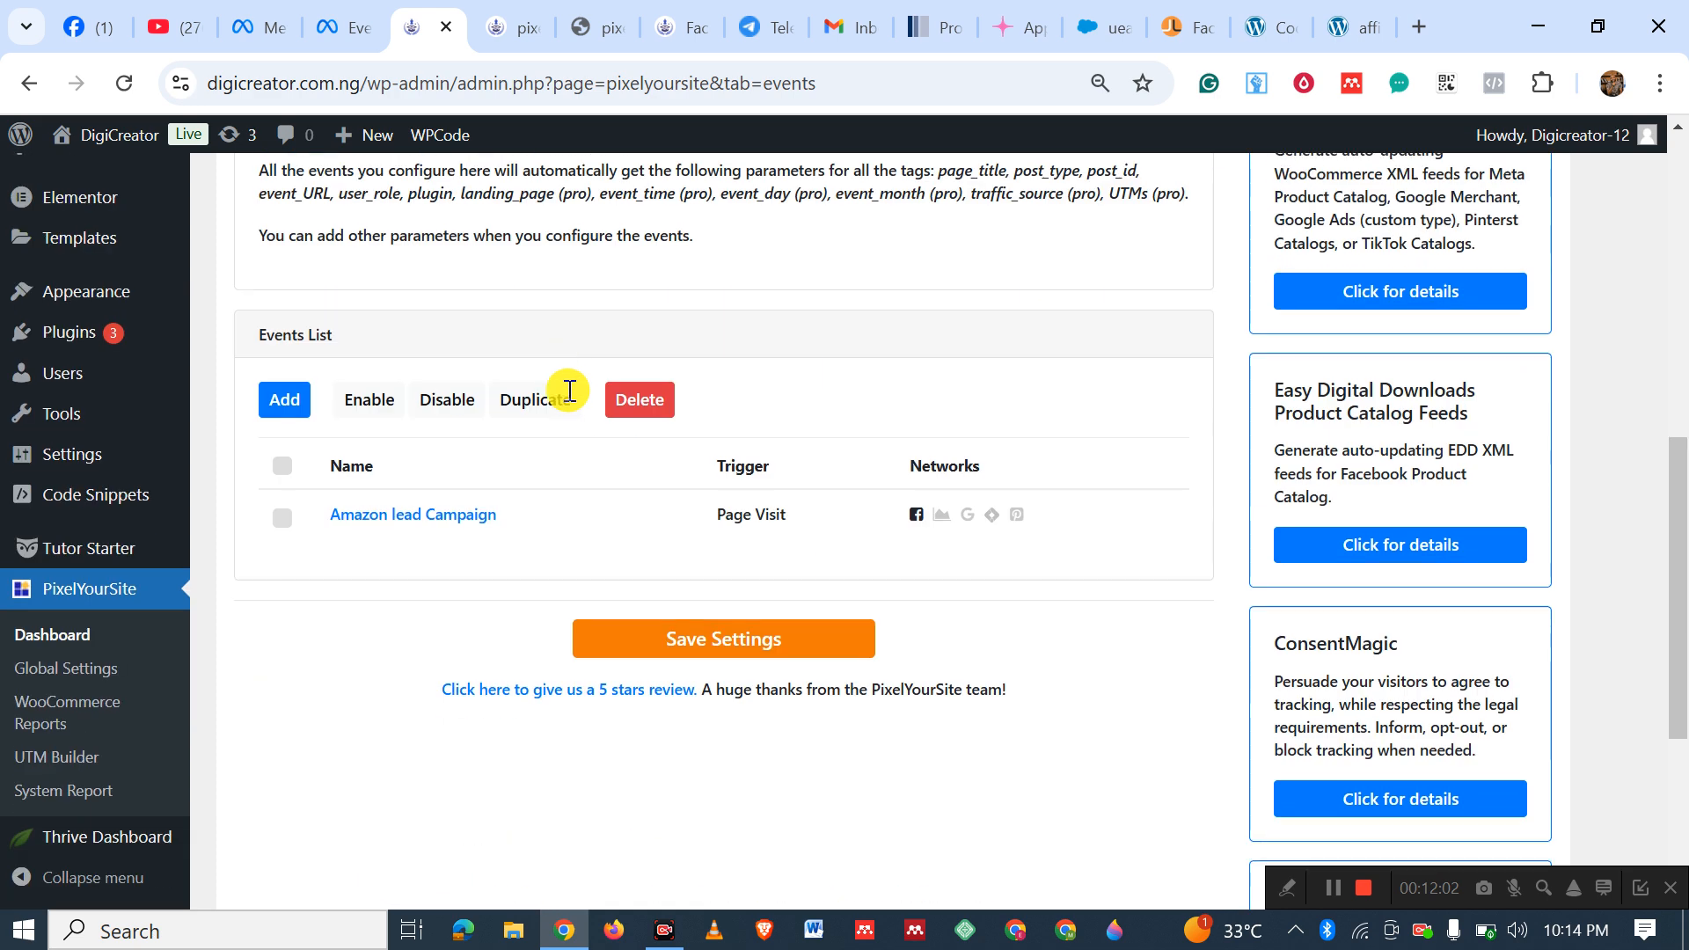
pyautogui.click(283, 518)
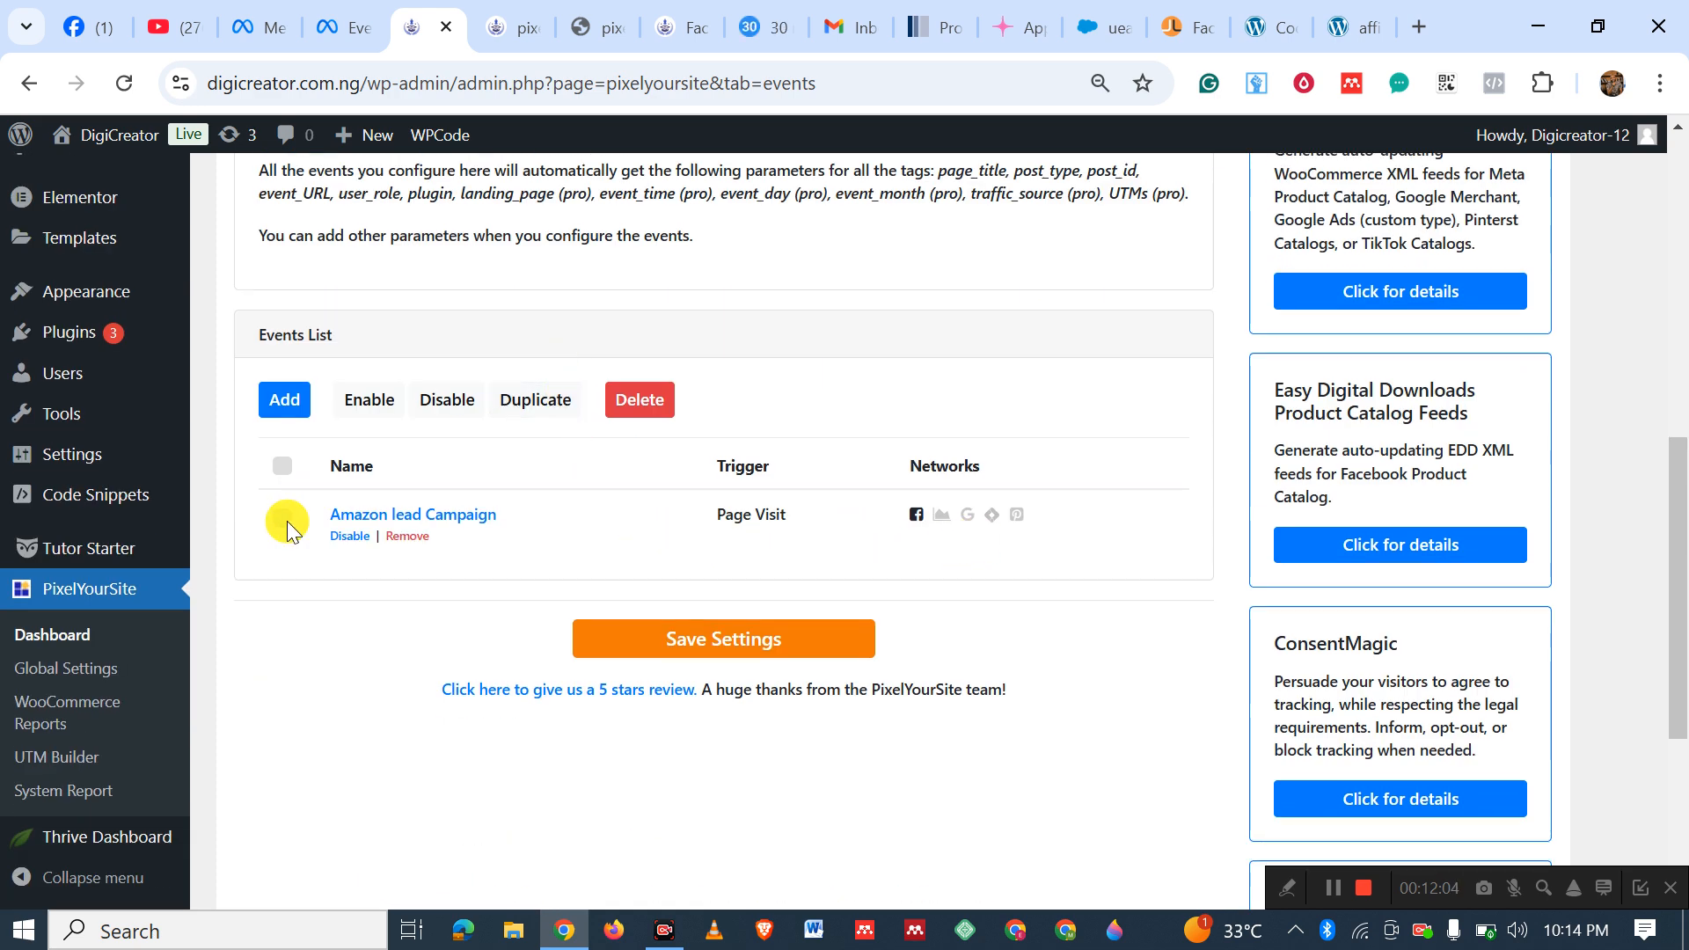
pyautogui.click(403, 536)
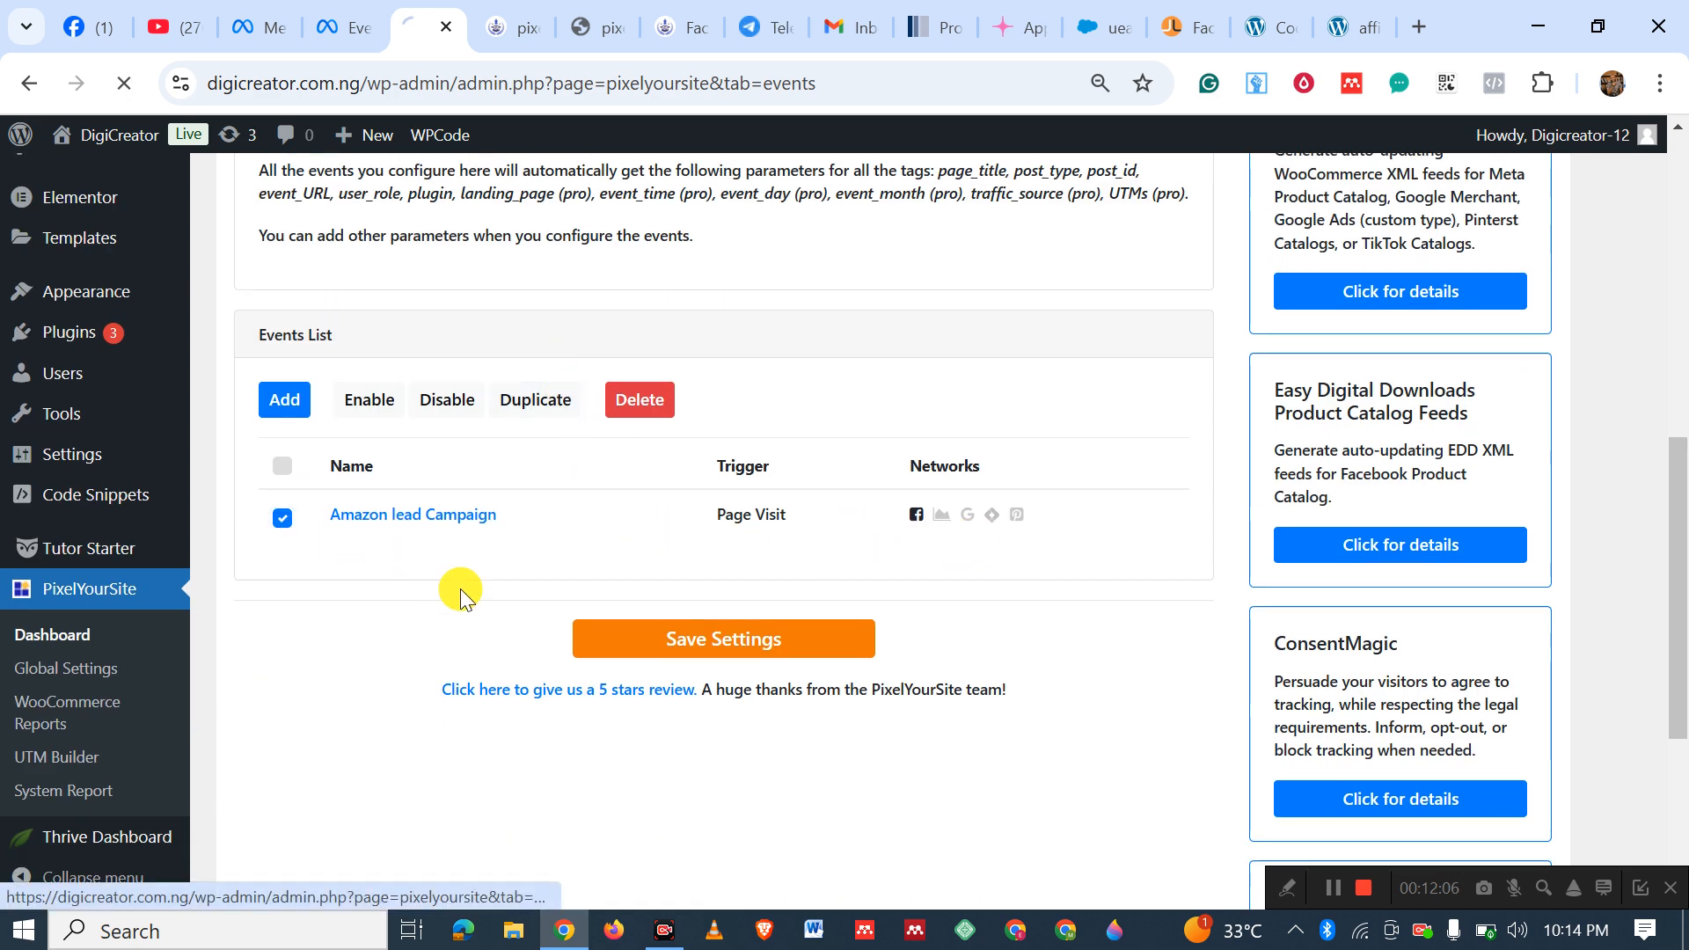
pyautogui.moveTo(471, 560)
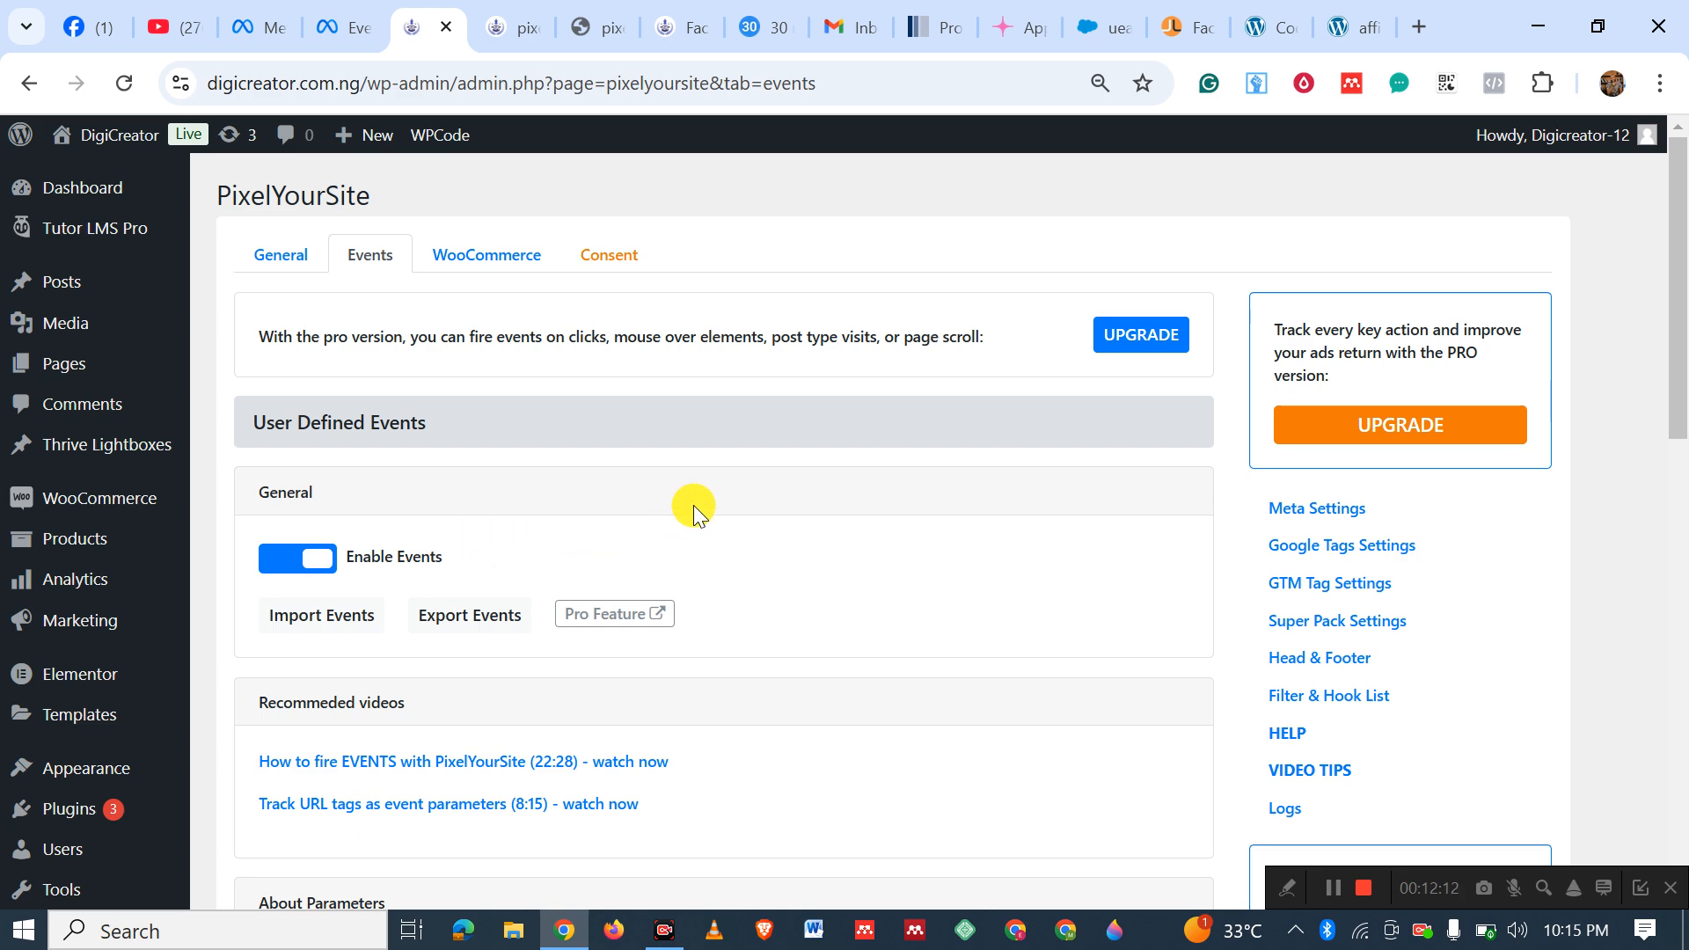
# Start adding a new event in the Events List.
pyautogui.scroll(-4, 693, 504)
pyautogui.scroll(4, 694, 503)
pyautogui.scroll(-8, 327, 574)
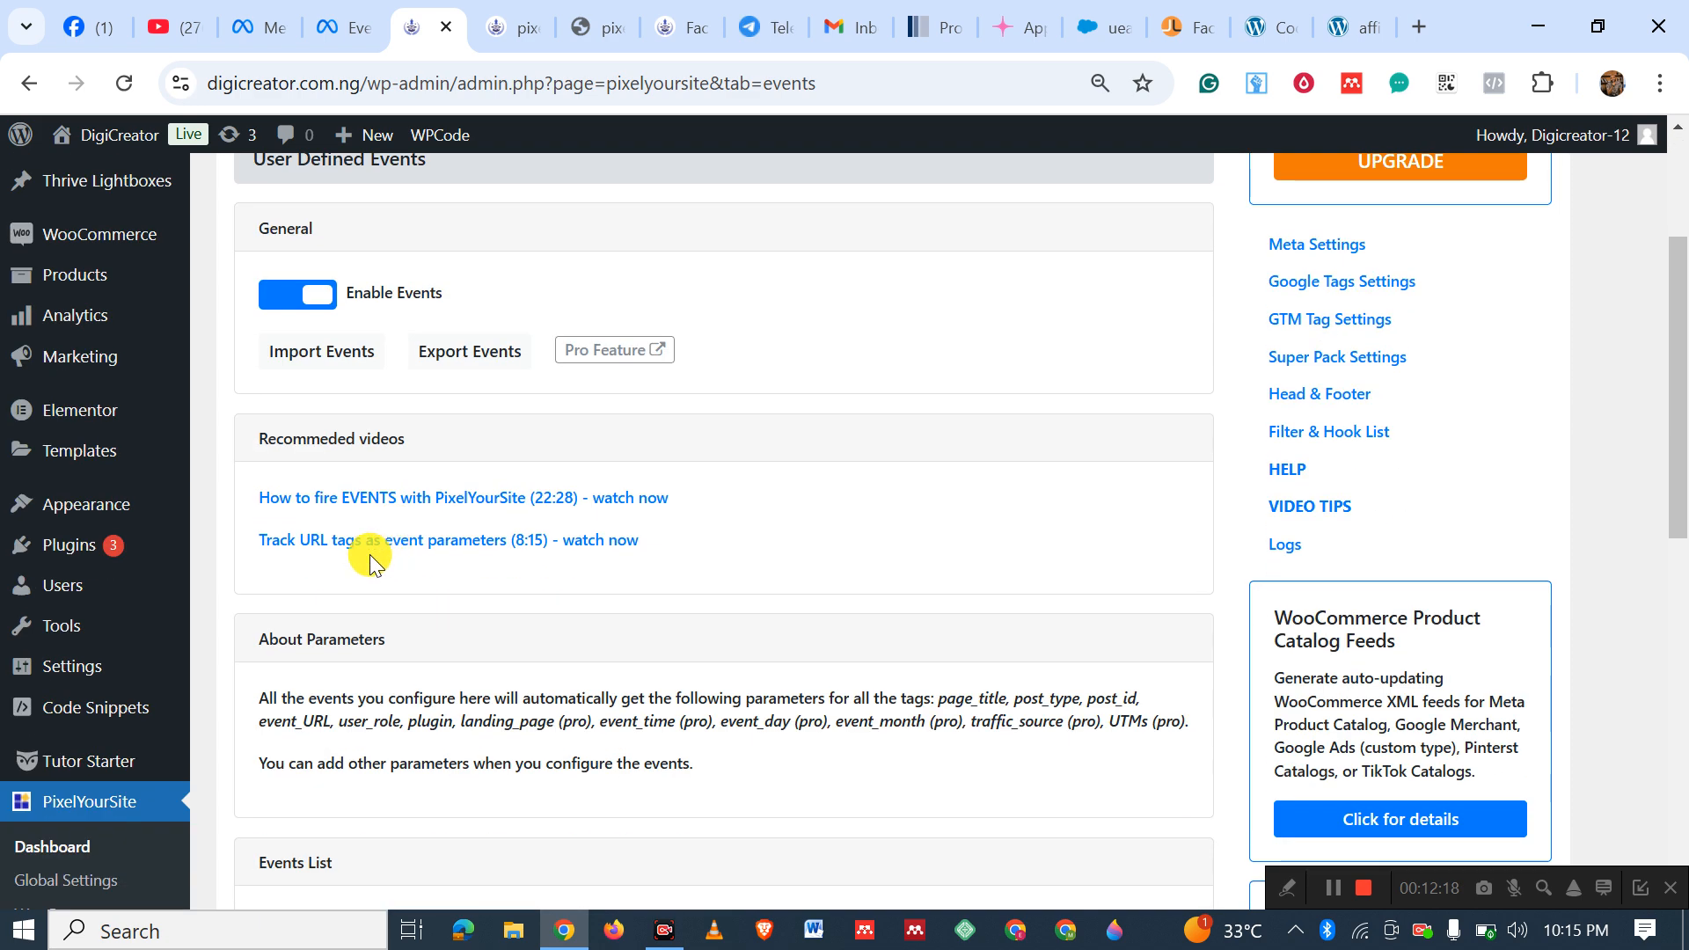
pyautogui.click(283, 403)
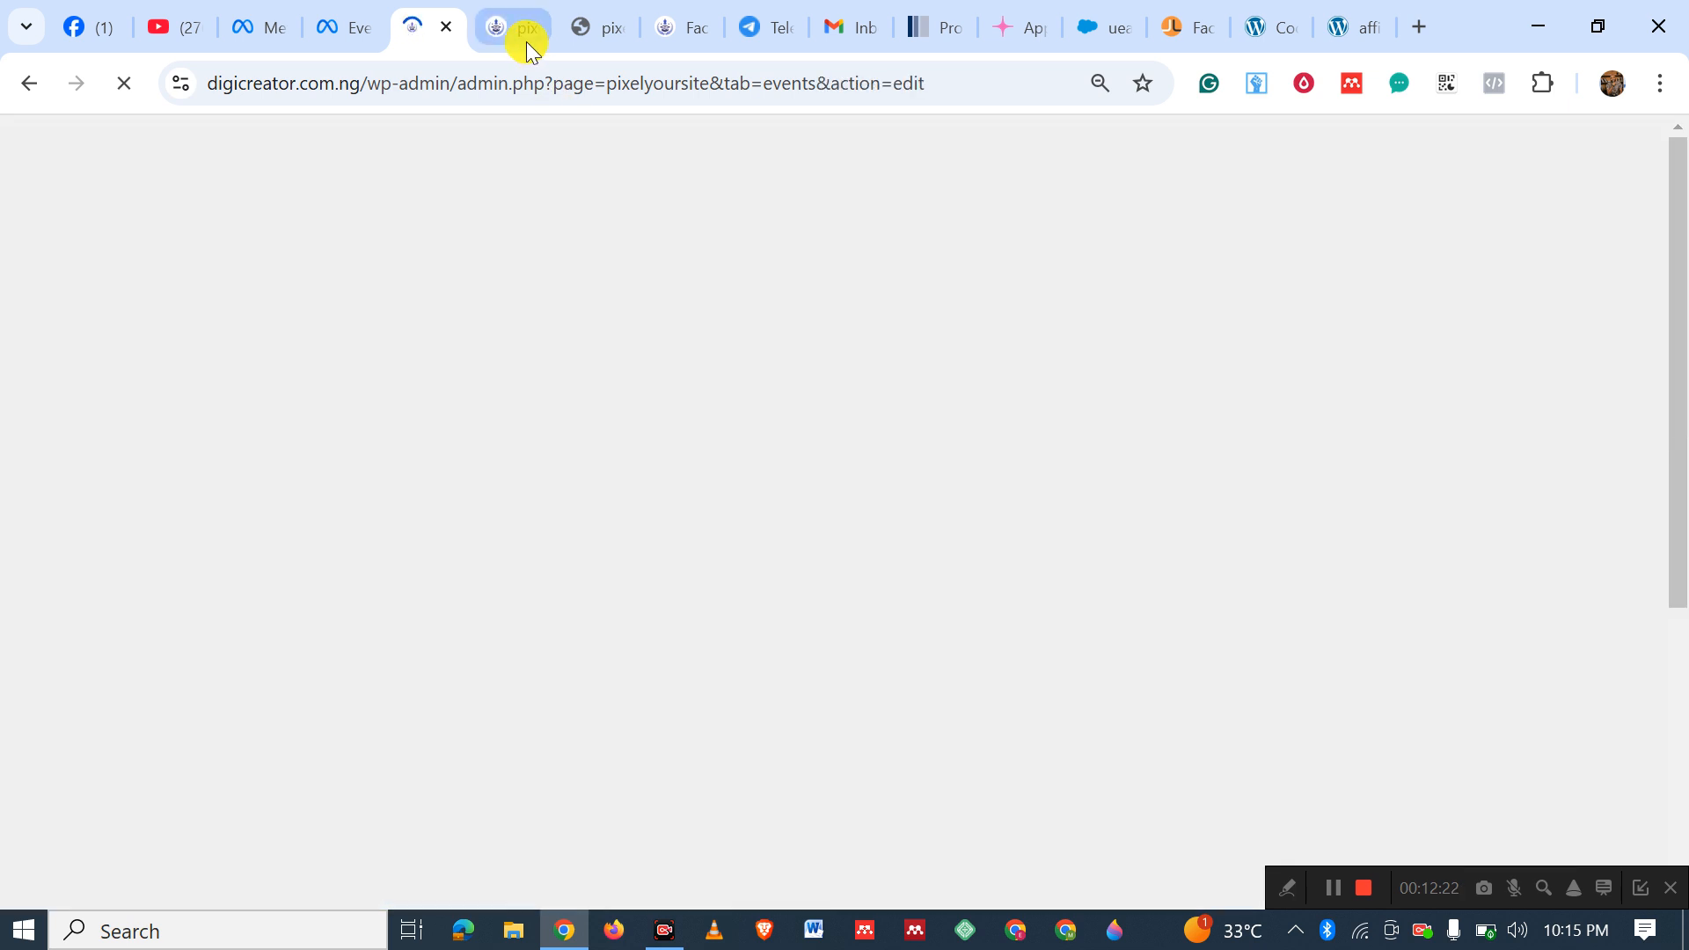
# Reload the pixelsite page and check which events still fire there with Meta Pixel Helper.
pyautogui.click(517, 39)
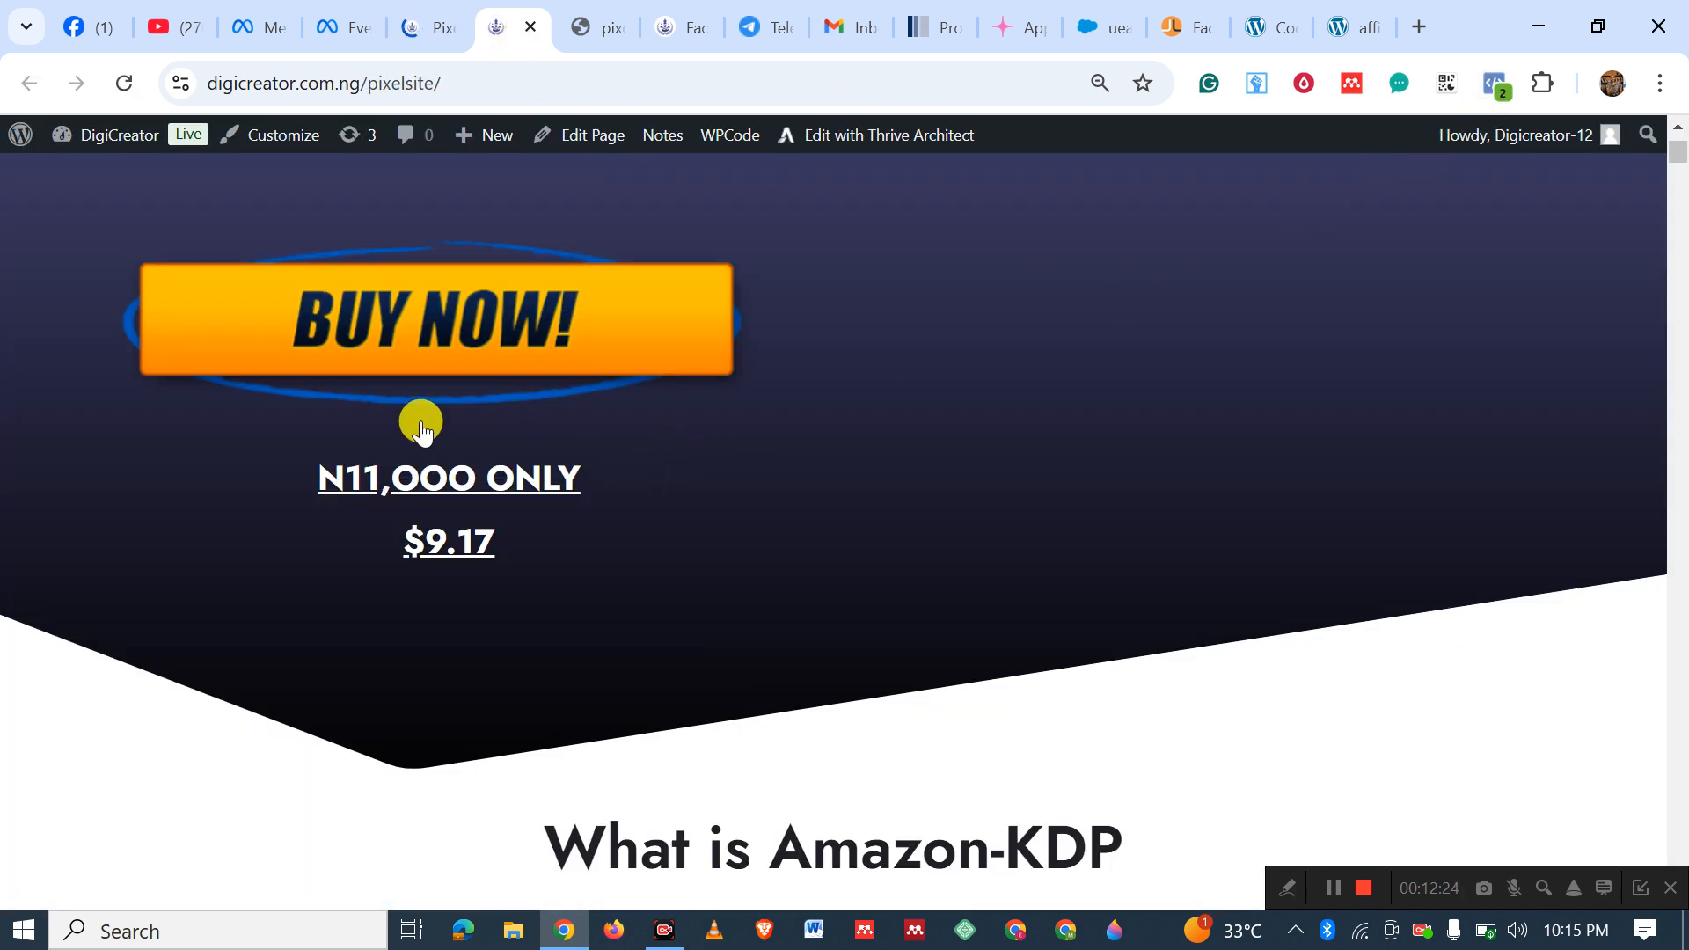
pyautogui.click(124, 82)
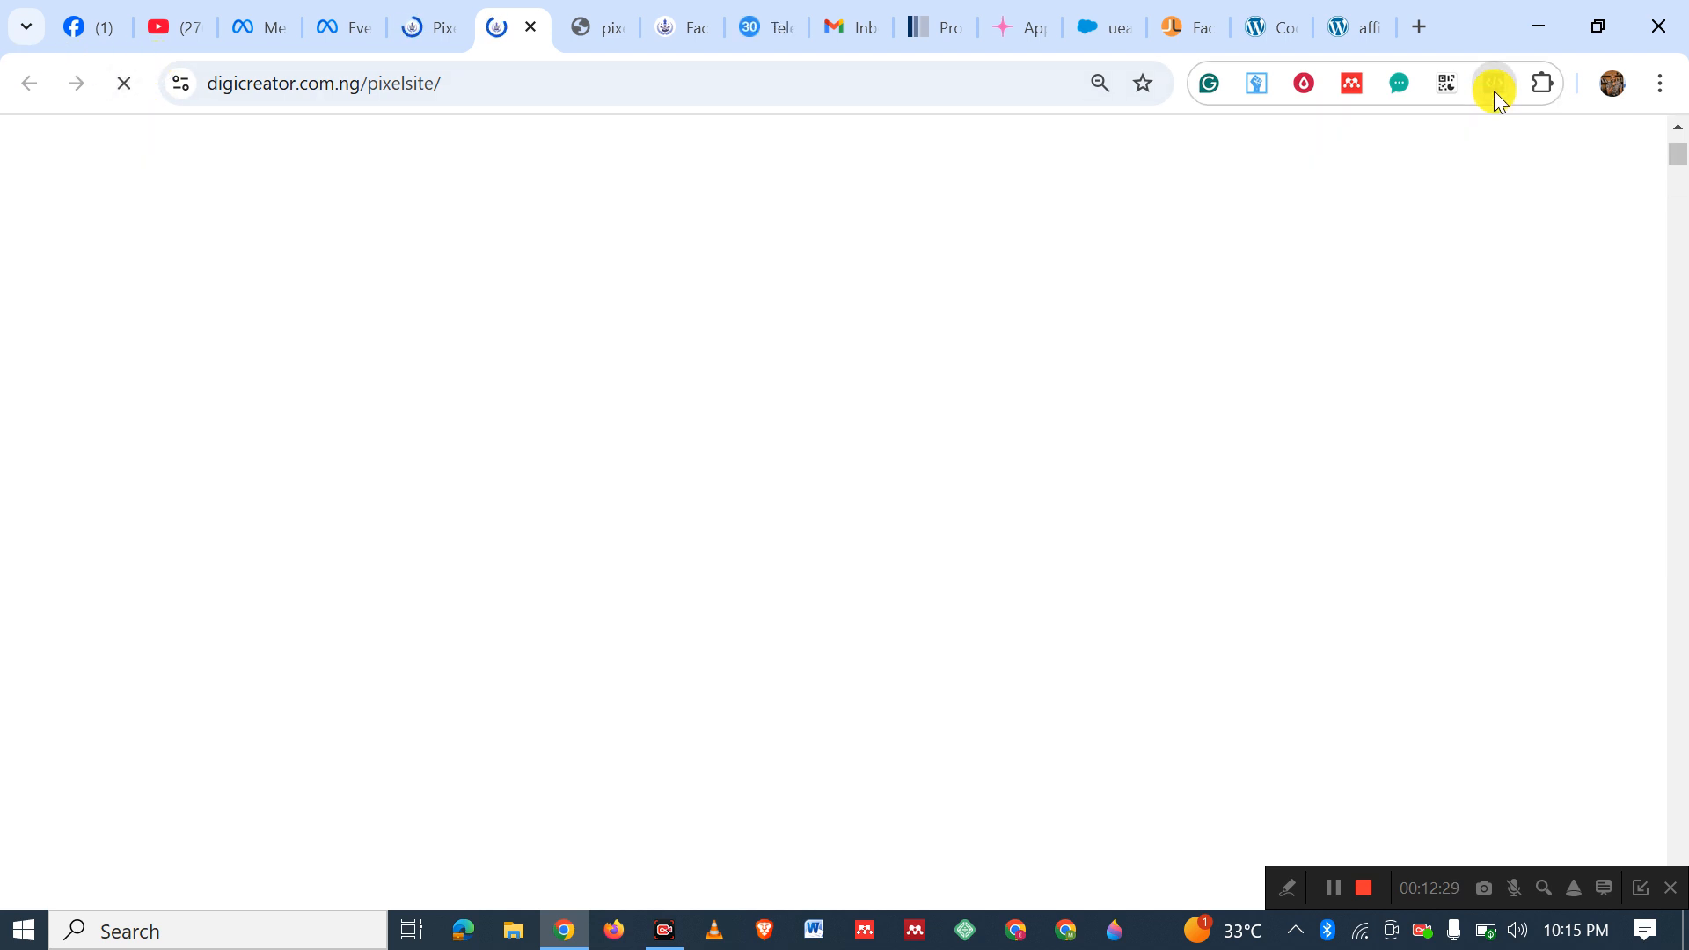
pyautogui.click(1494, 88)
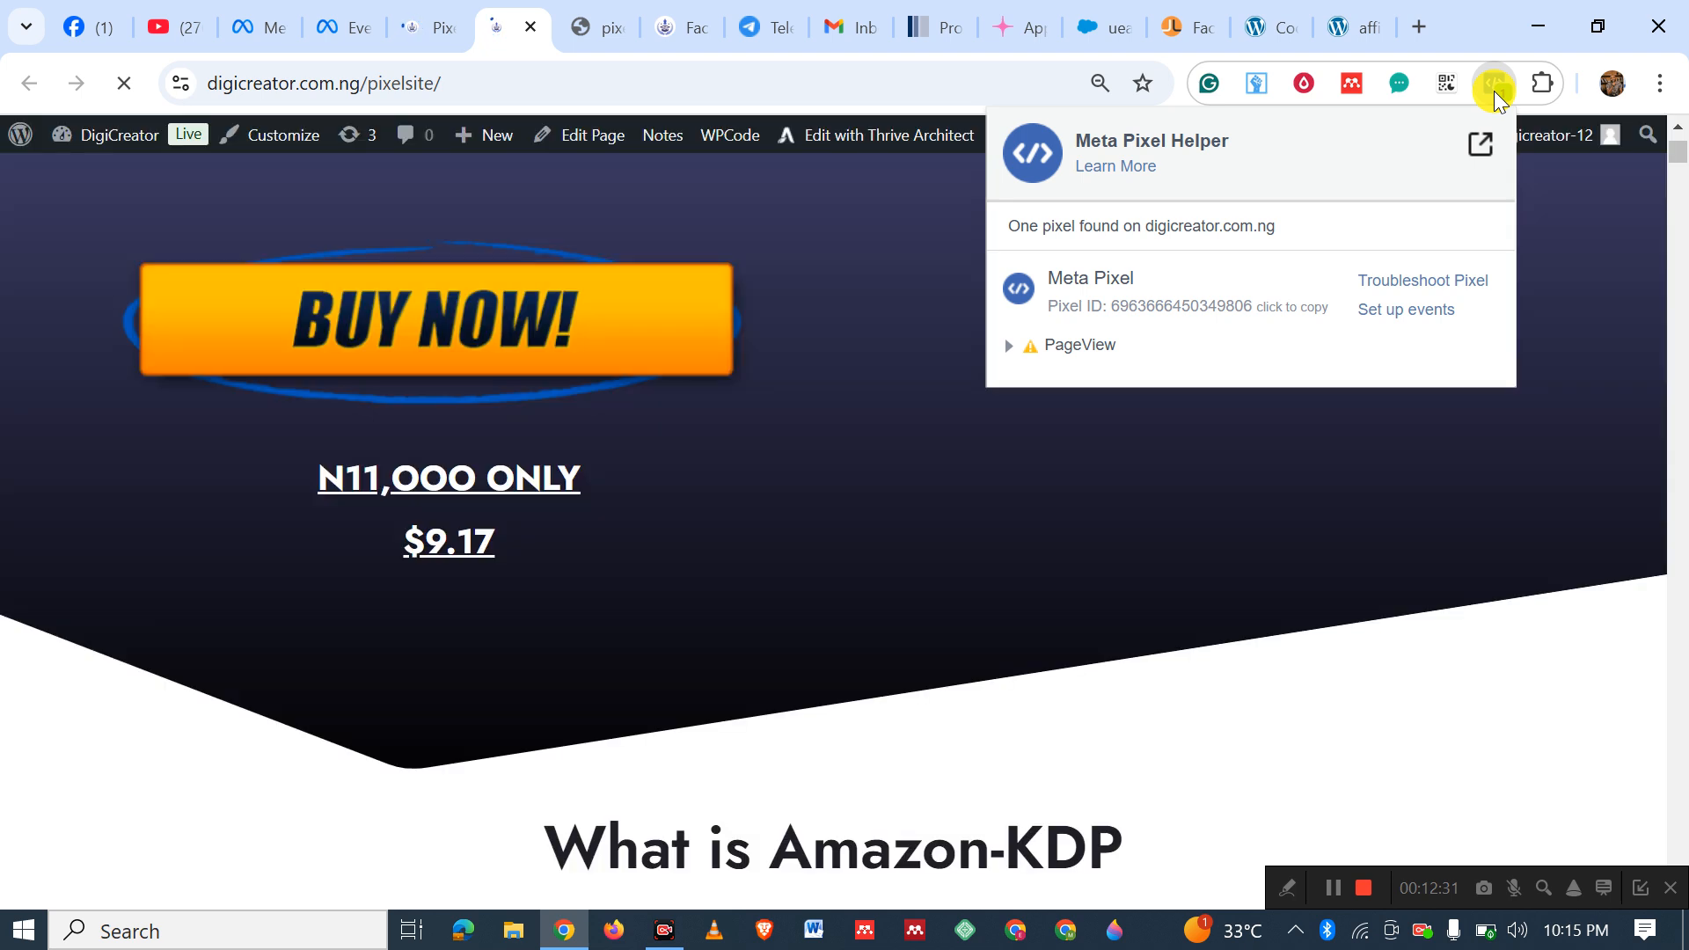
pyautogui.click(1494, 91)
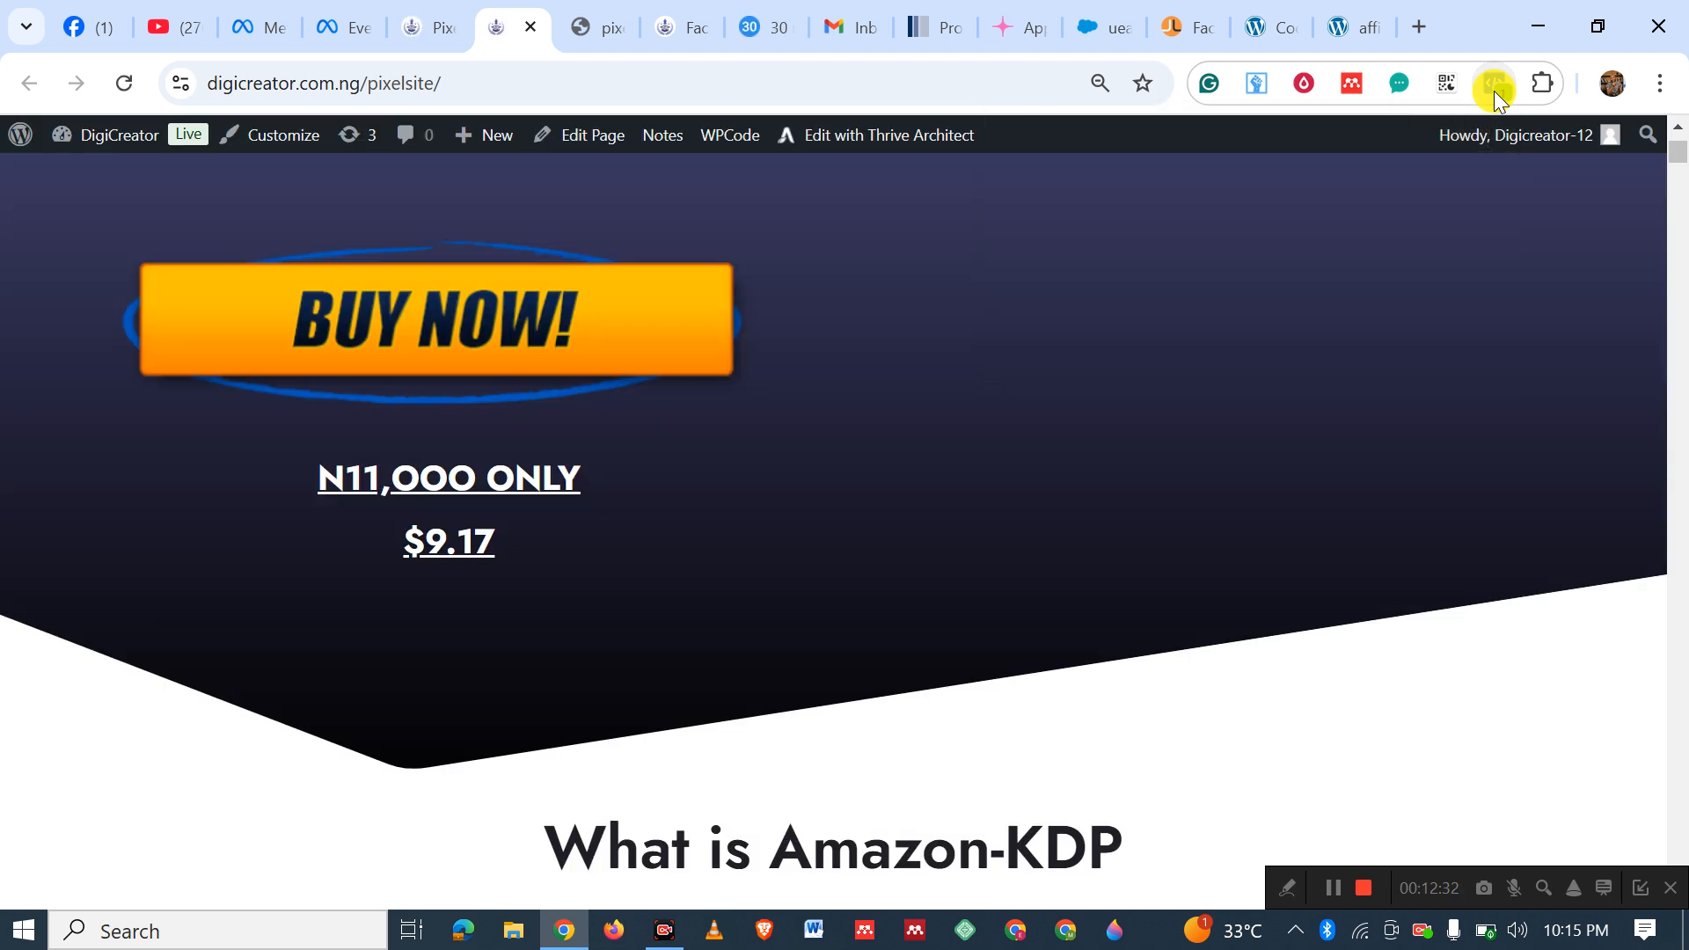
pyautogui.click(1501, 88)
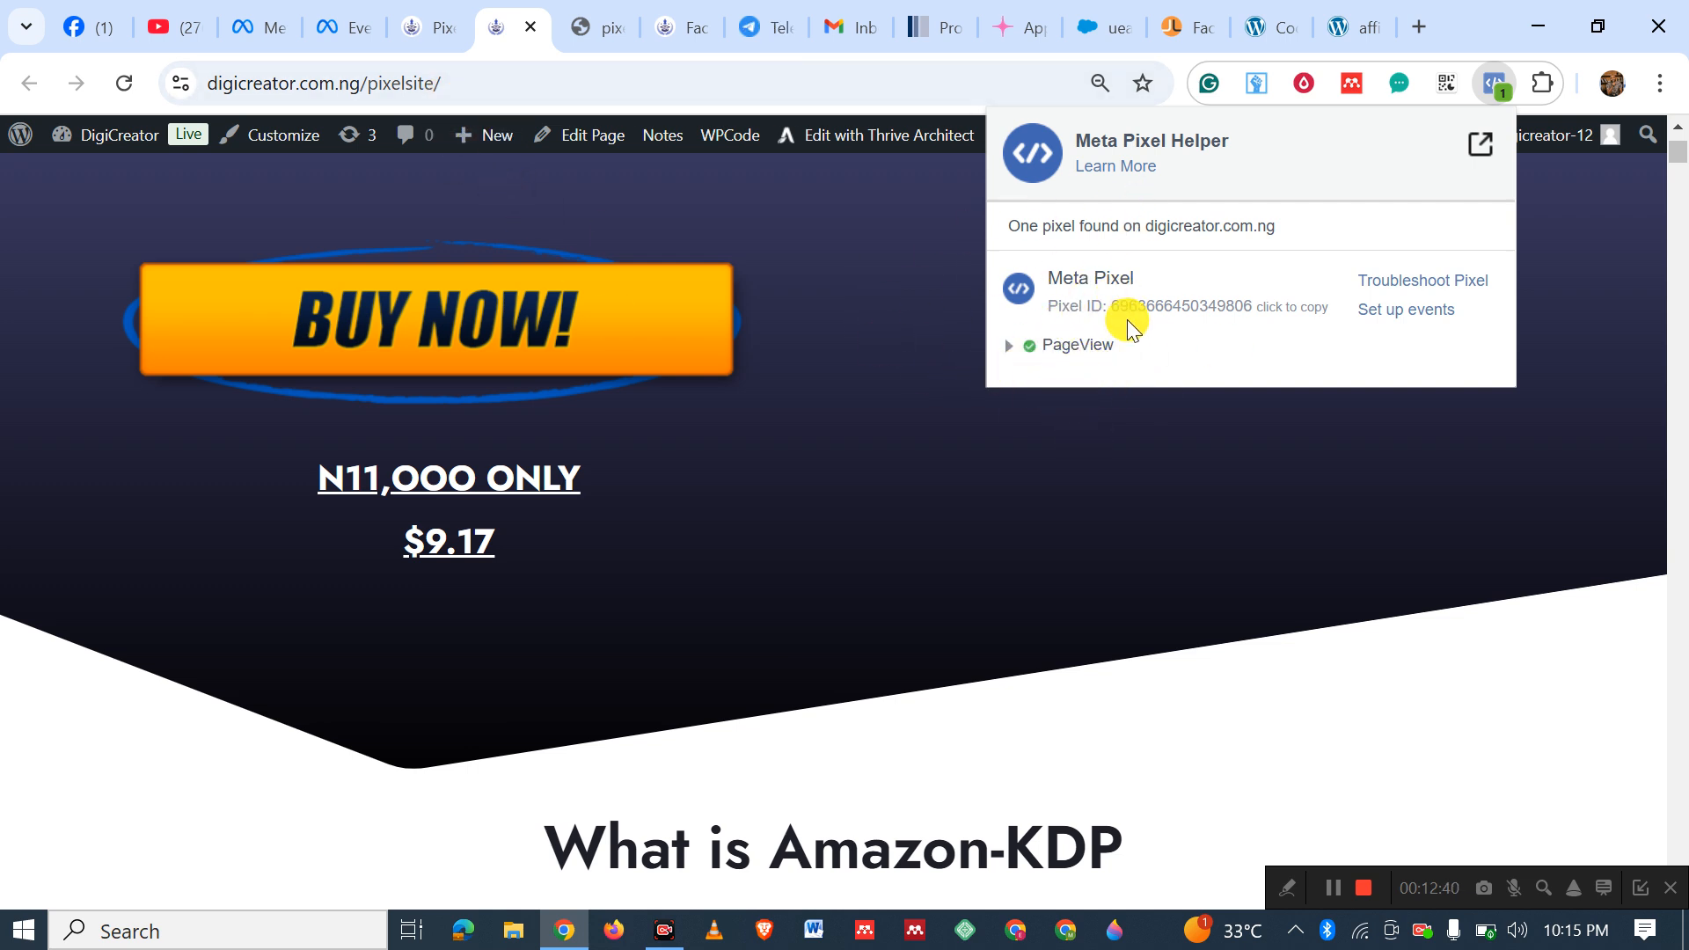
# Return to the new PixelYourSite event and name it "Purchase kdp course".
pyautogui.click(429, 45)
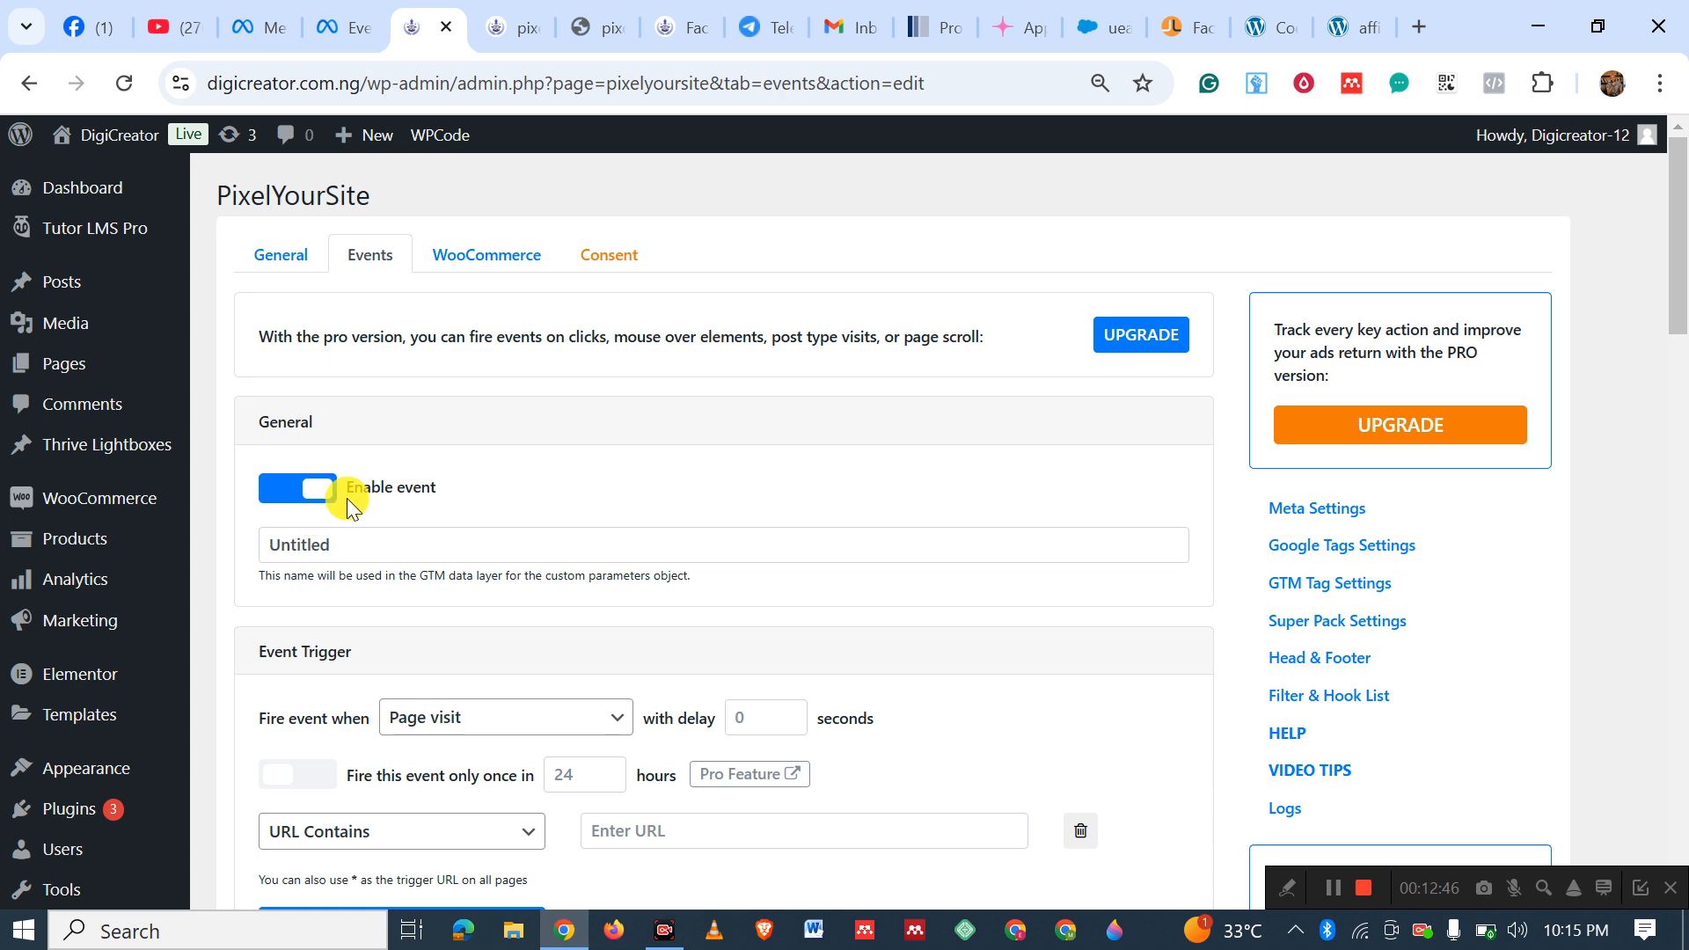
pyautogui.click(422, 550)
pyautogui.press('BackSpace')
pyautogui.press('BackSpace')
pyautogui.press('BackSpace')
pyautogui.press('BackSpace')
pyautogui.press('BackSpace')
pyautogui.press('BackSpace')
pyautogui.press('BackSpace')
pyautogui.write('Purca')
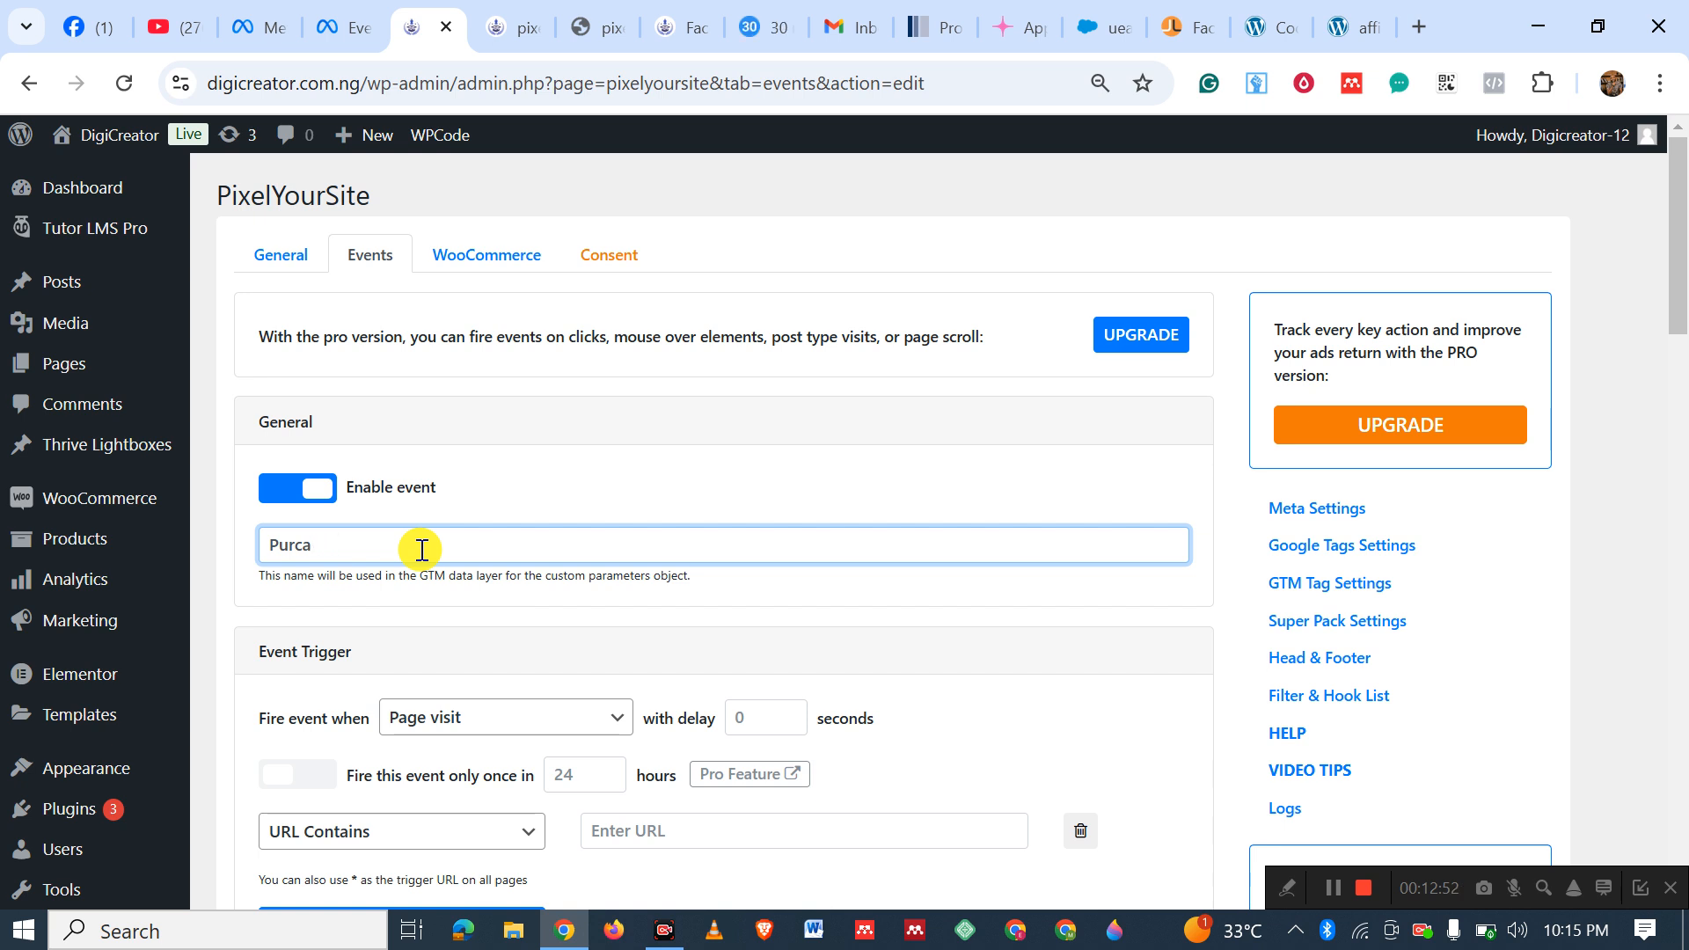
pyautogui.write('hsese kdp course')
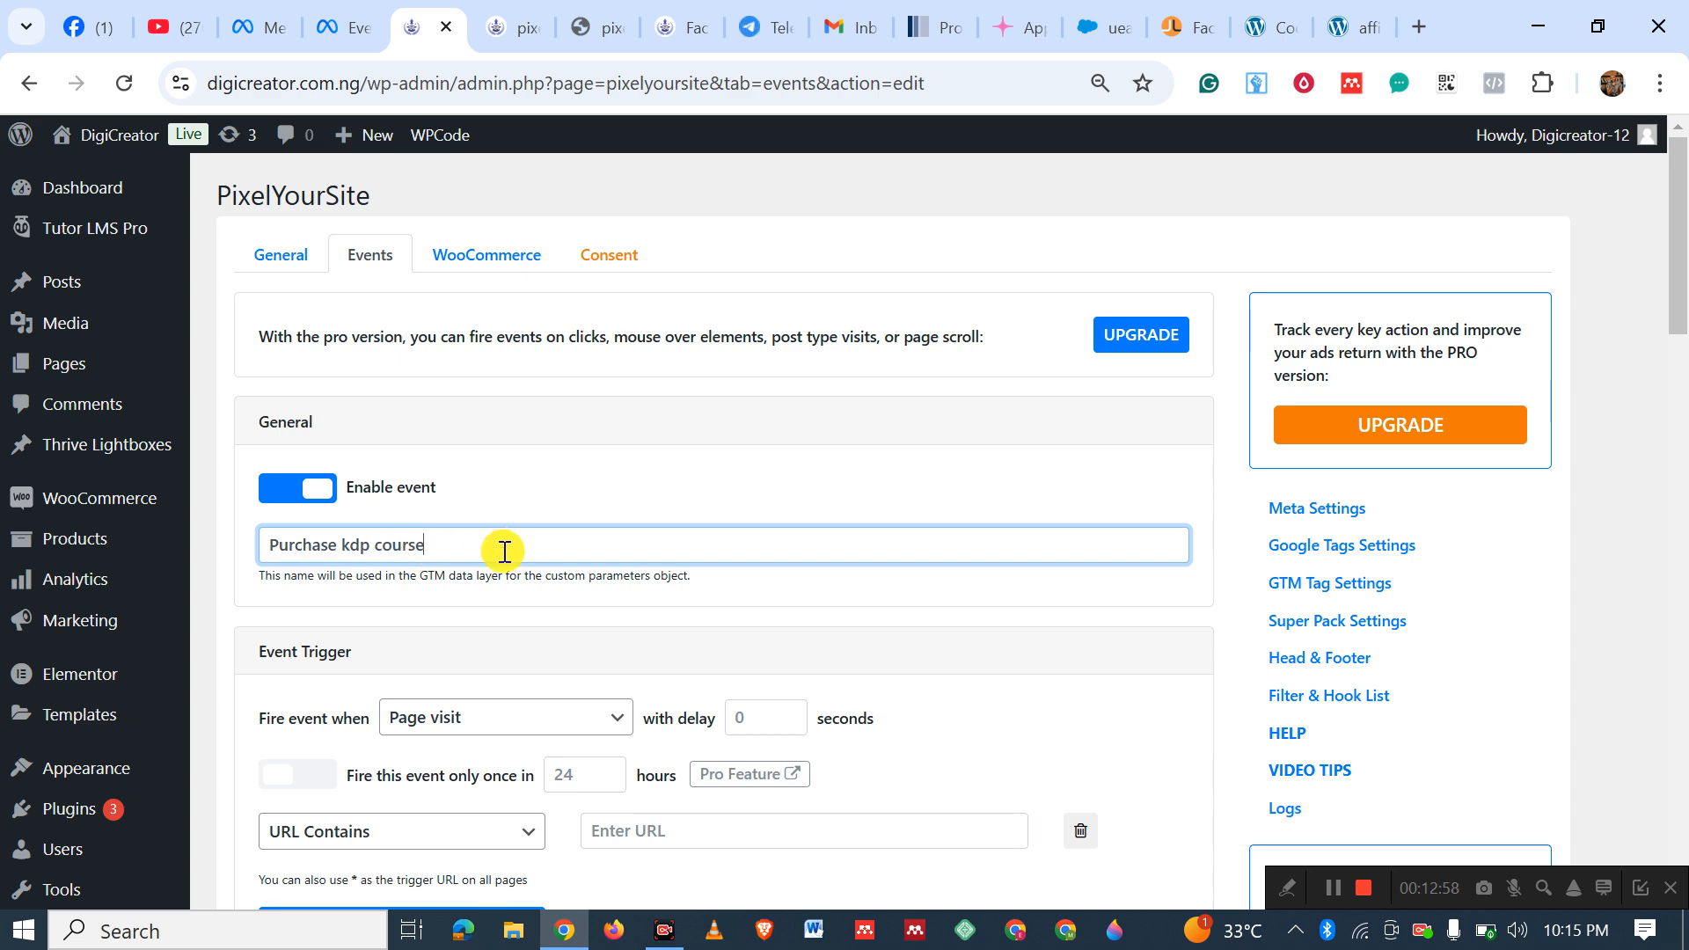
# Copy "pixelsite" from the sales page's address and enter it as the event's URL Contains trigger value.
pyautogui.scroll(-3, 489, 593)
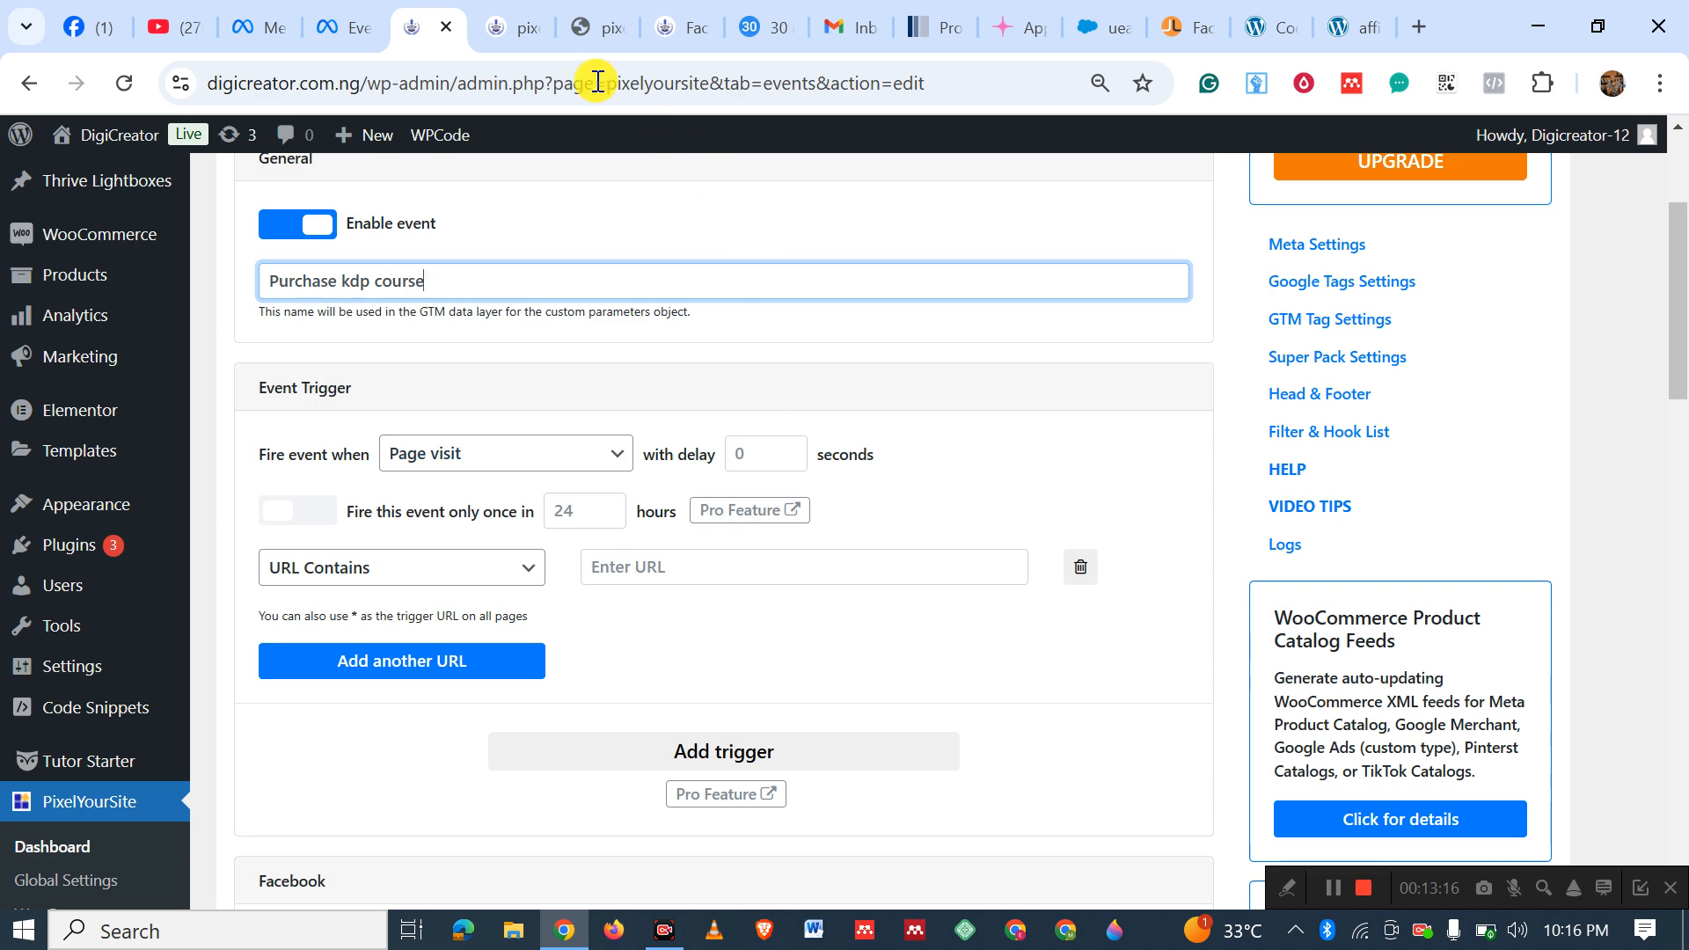
pyautogui.click(508, 28)
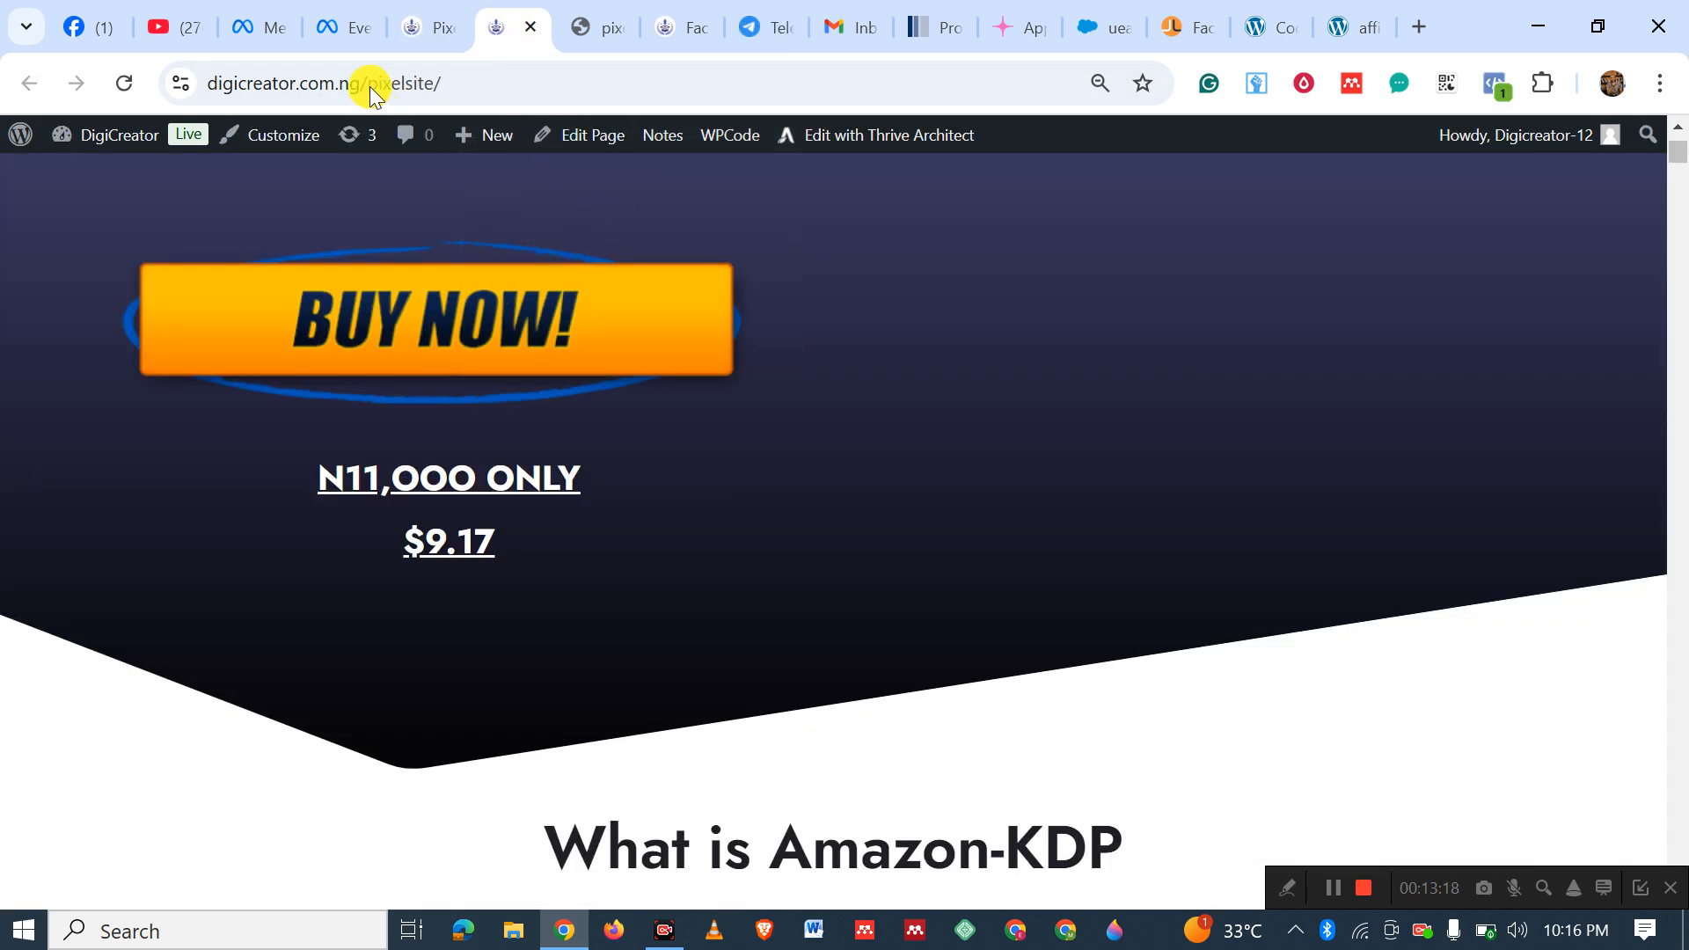
pyautogui.moveTo(368, 84); pyautogui.dragTo(431, 81)
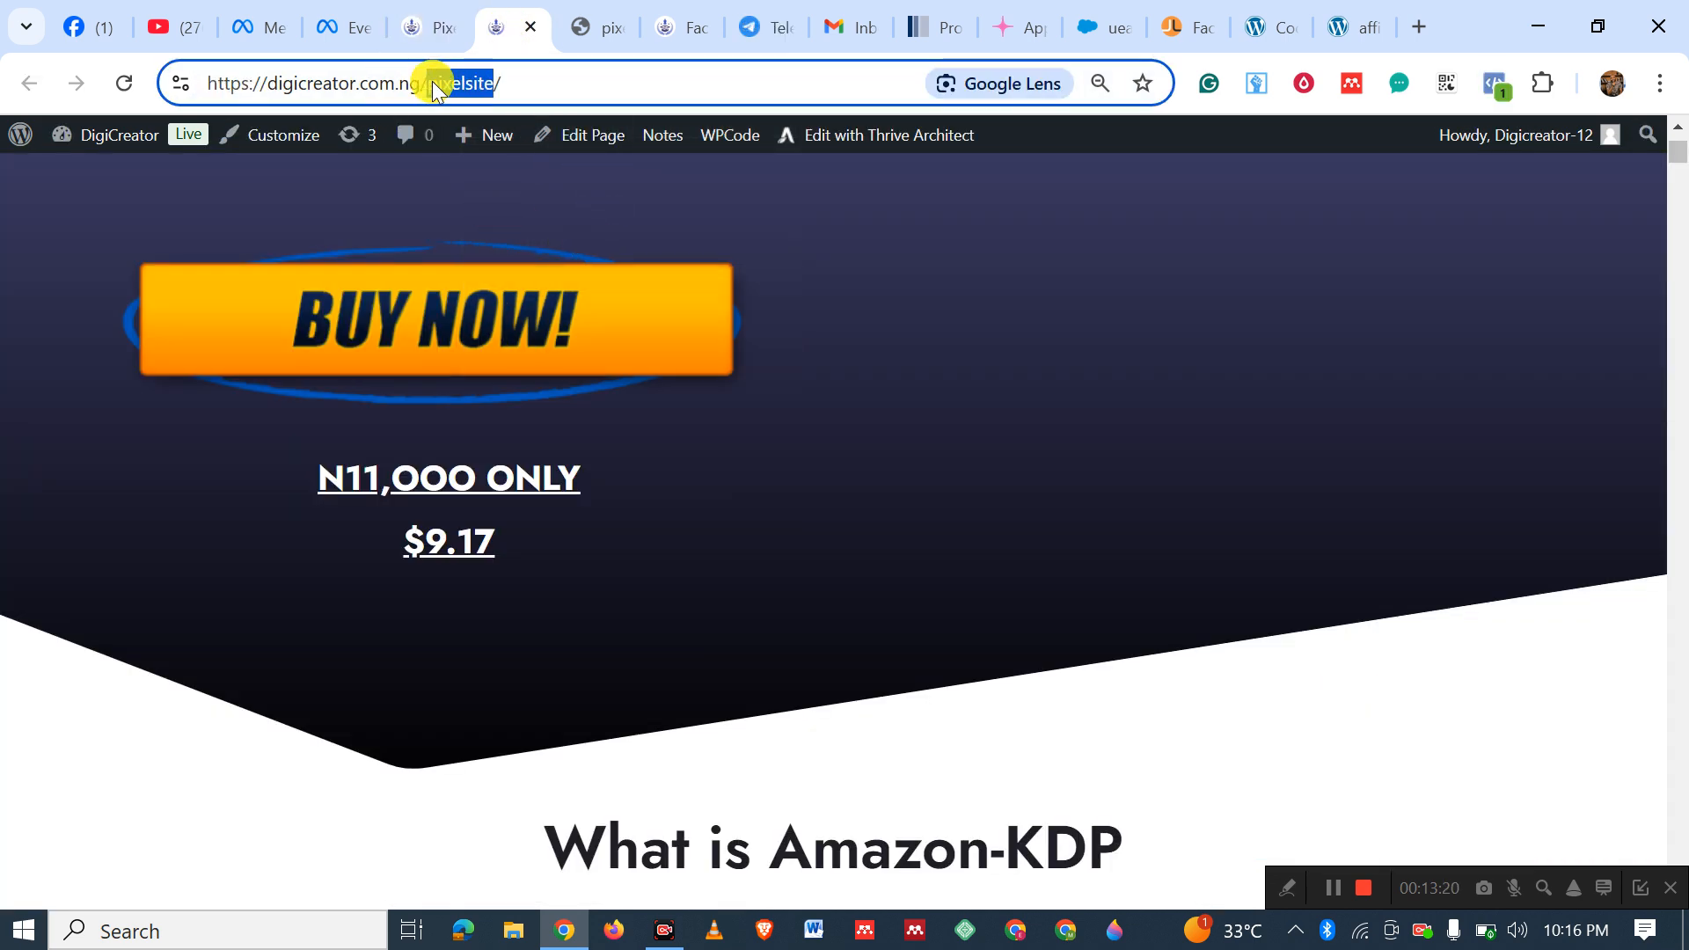
pyautogui.rightClick(432, 81)
pyautogui.click(525, 327)
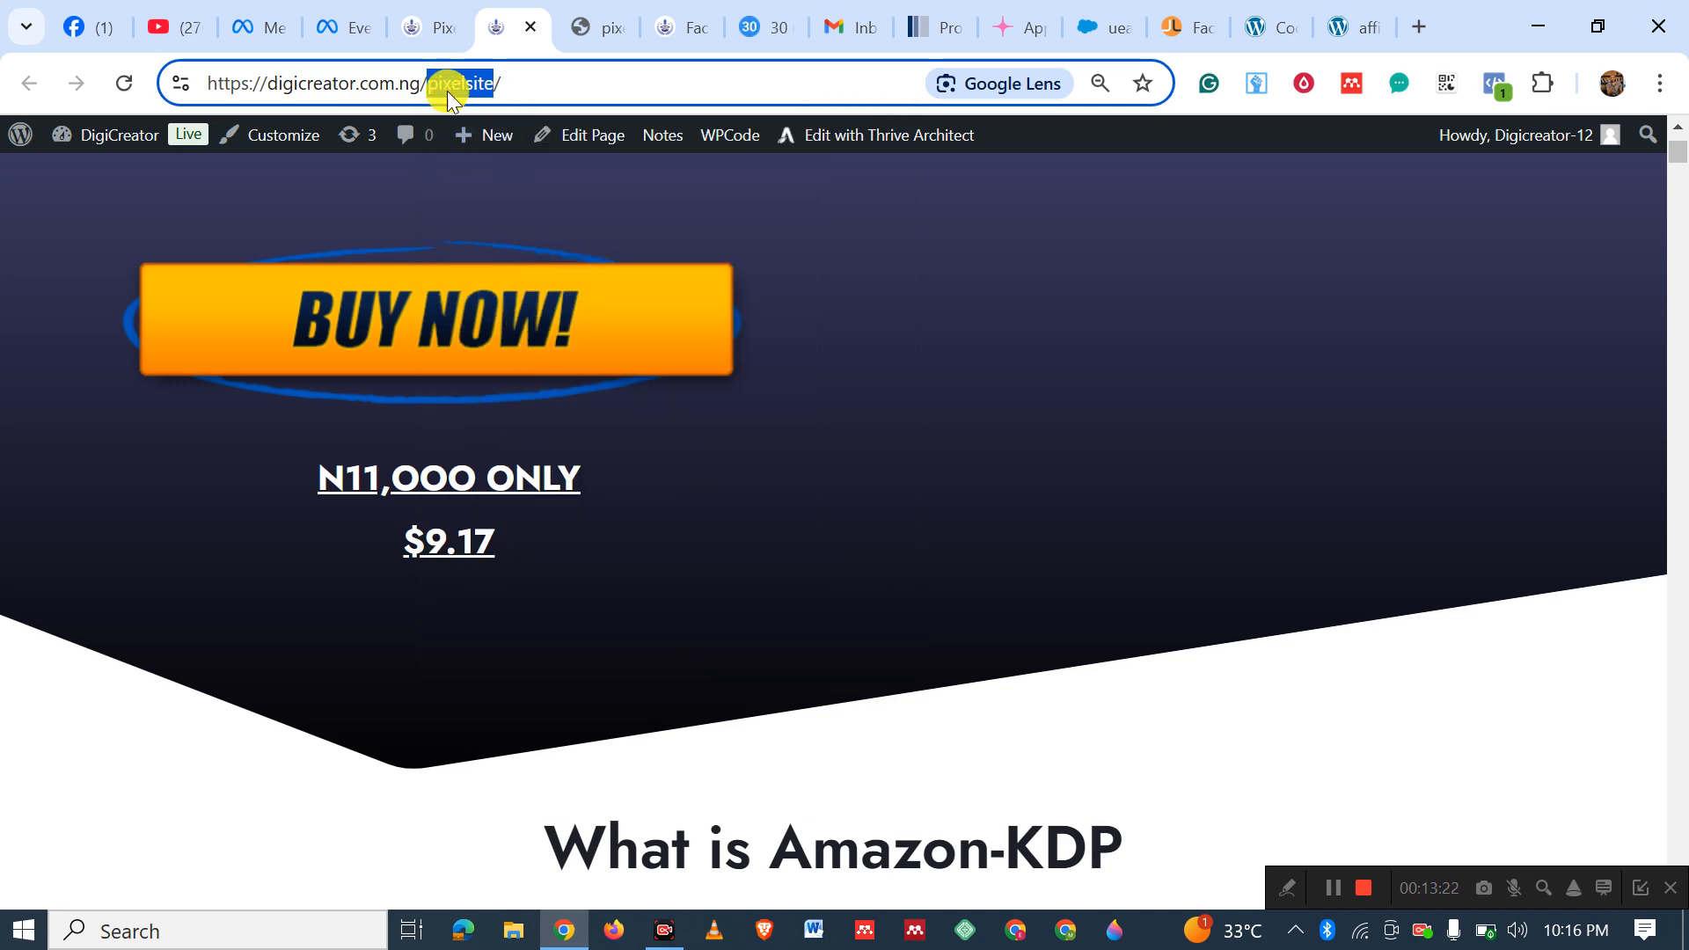
pyautogui.click(429, 30)
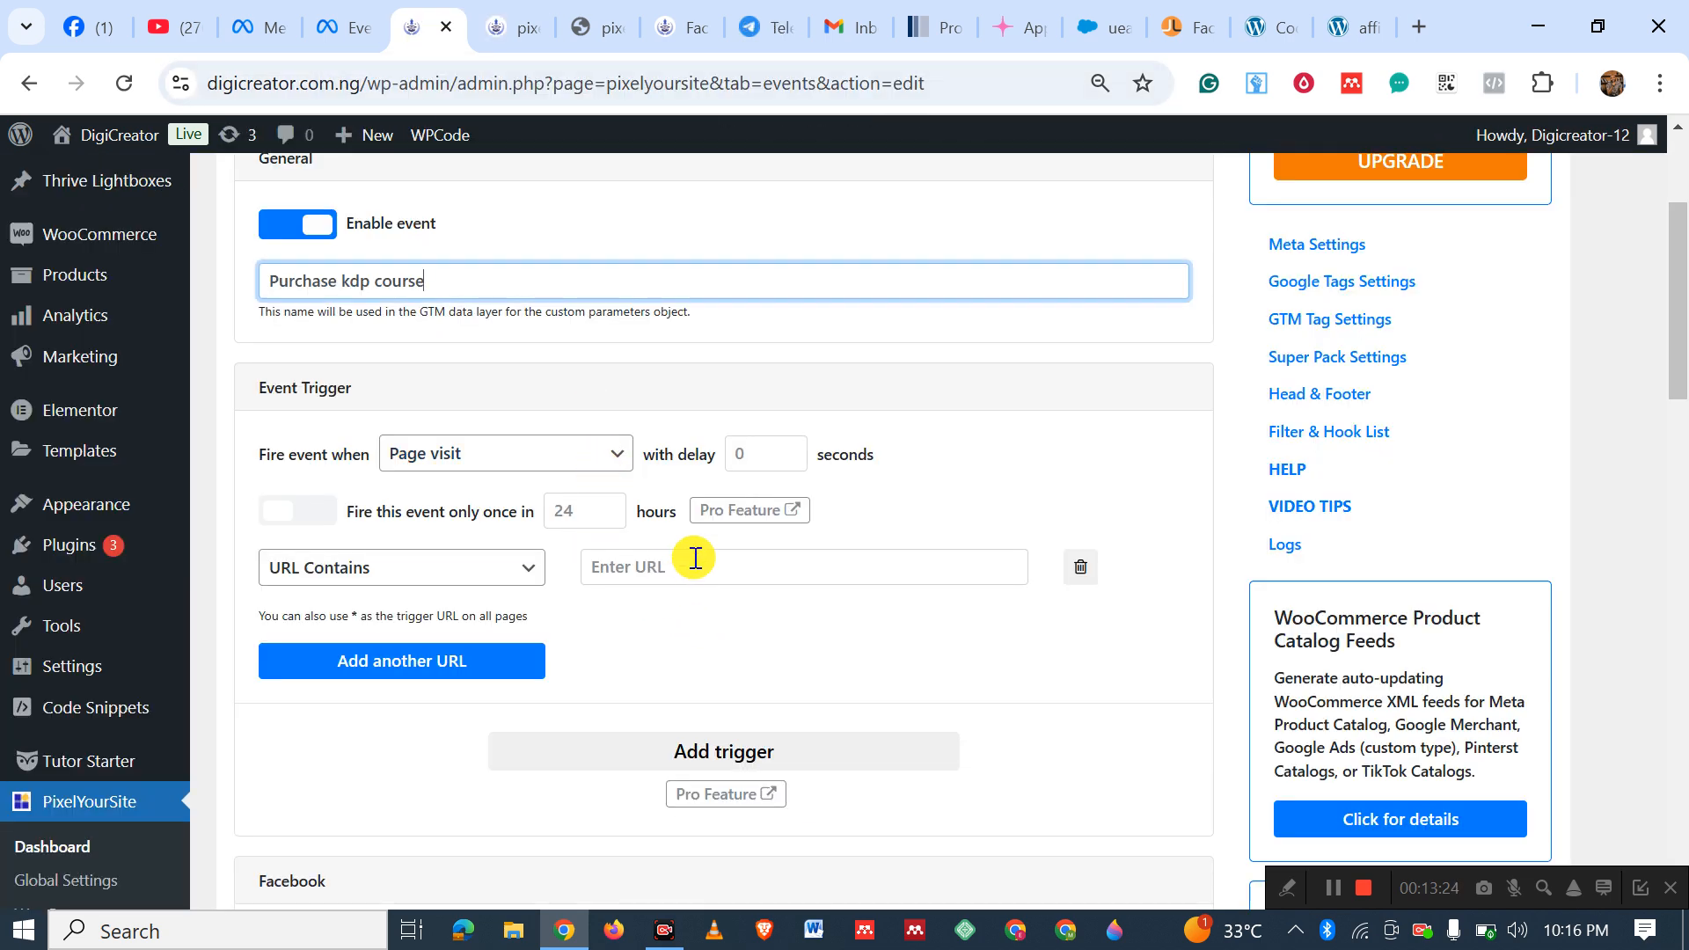
pyautogui.click(746, 551)
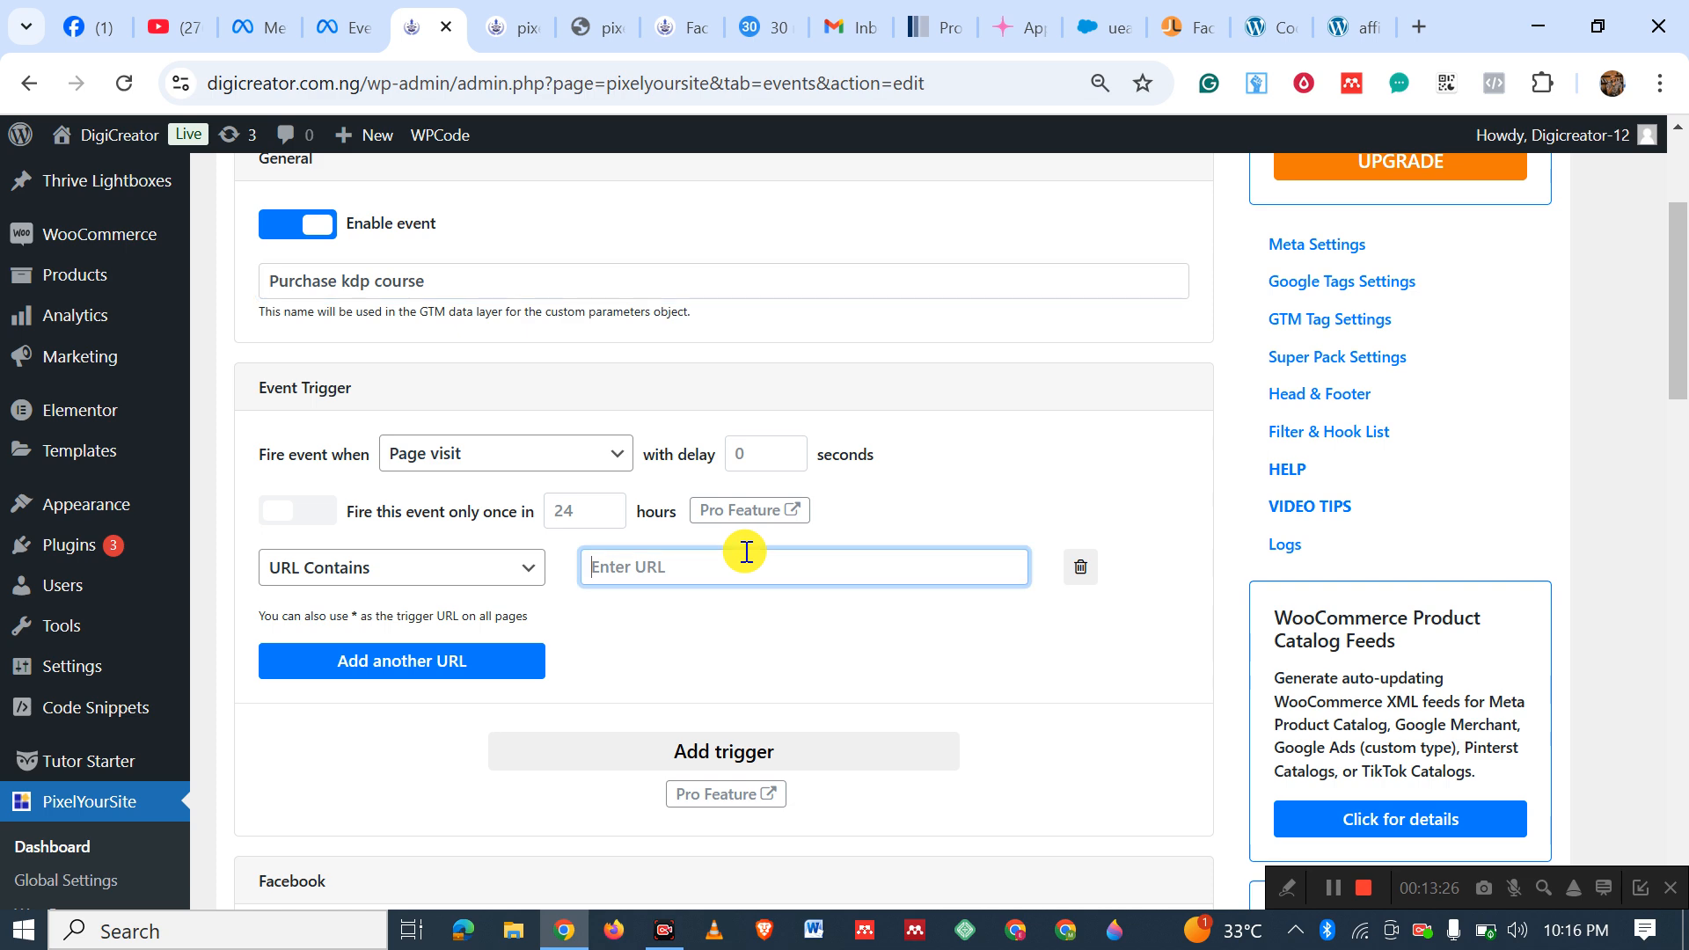
pyautogui.hotkey('ctrl', 'v')
# Enable the event on Facebook and set its event type to Purchase.
pyautogui.scroll(-5, 752, 545)
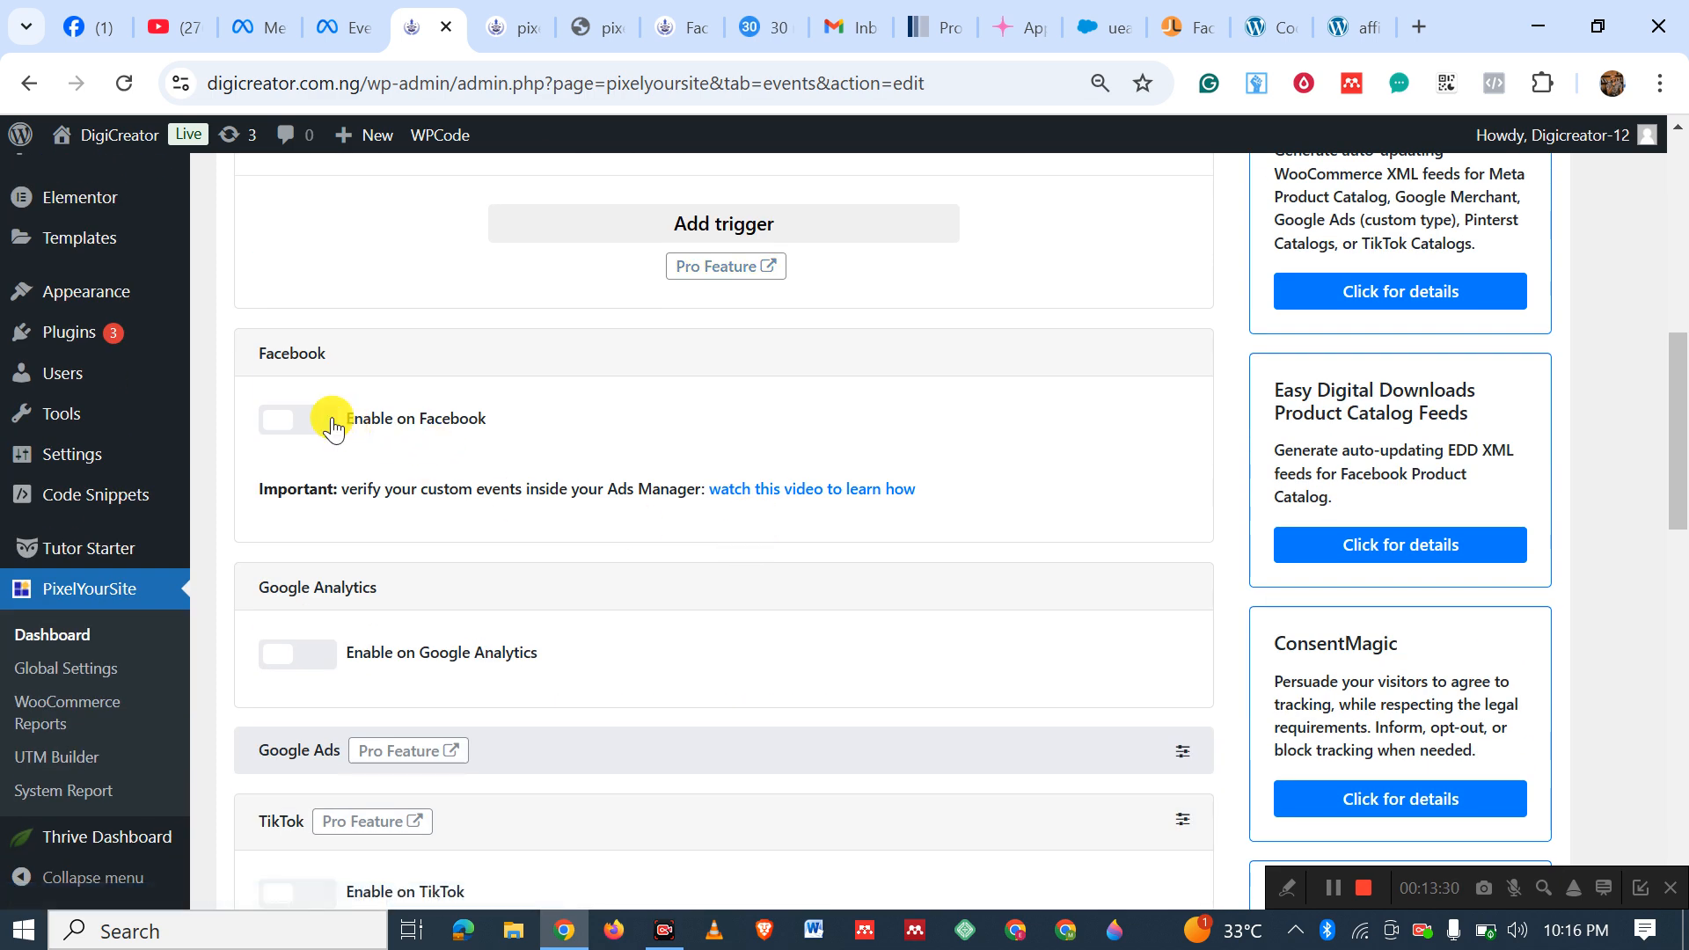
pyautogui.click(300, 420)
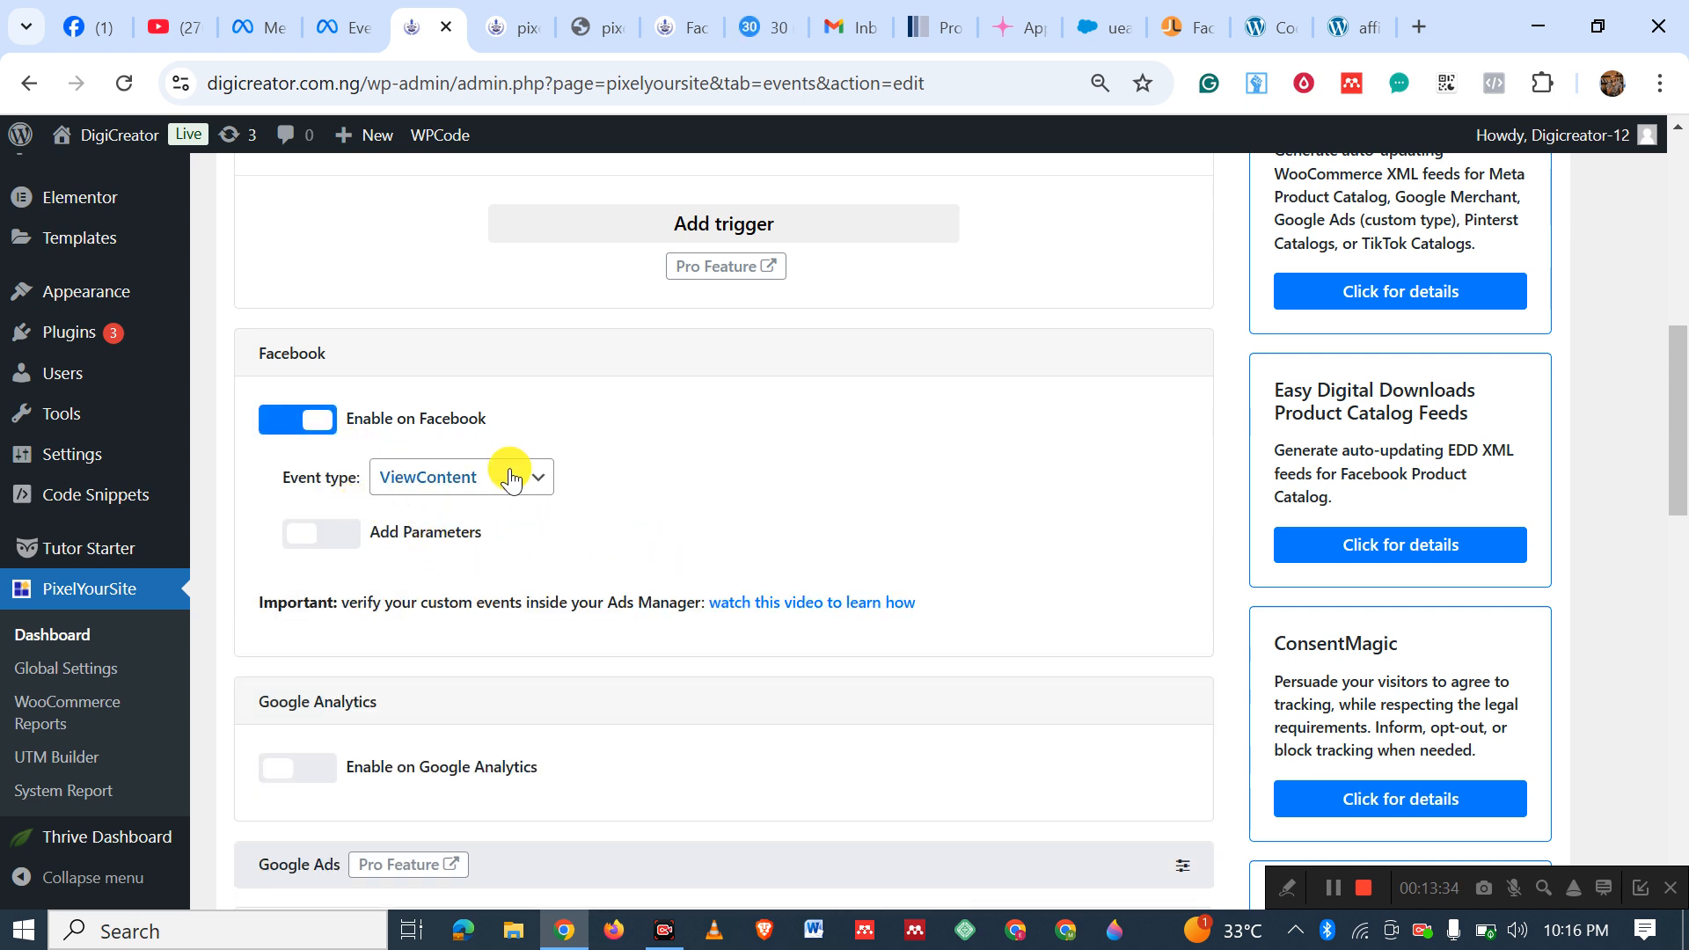
pyautogui.click(537, 480)
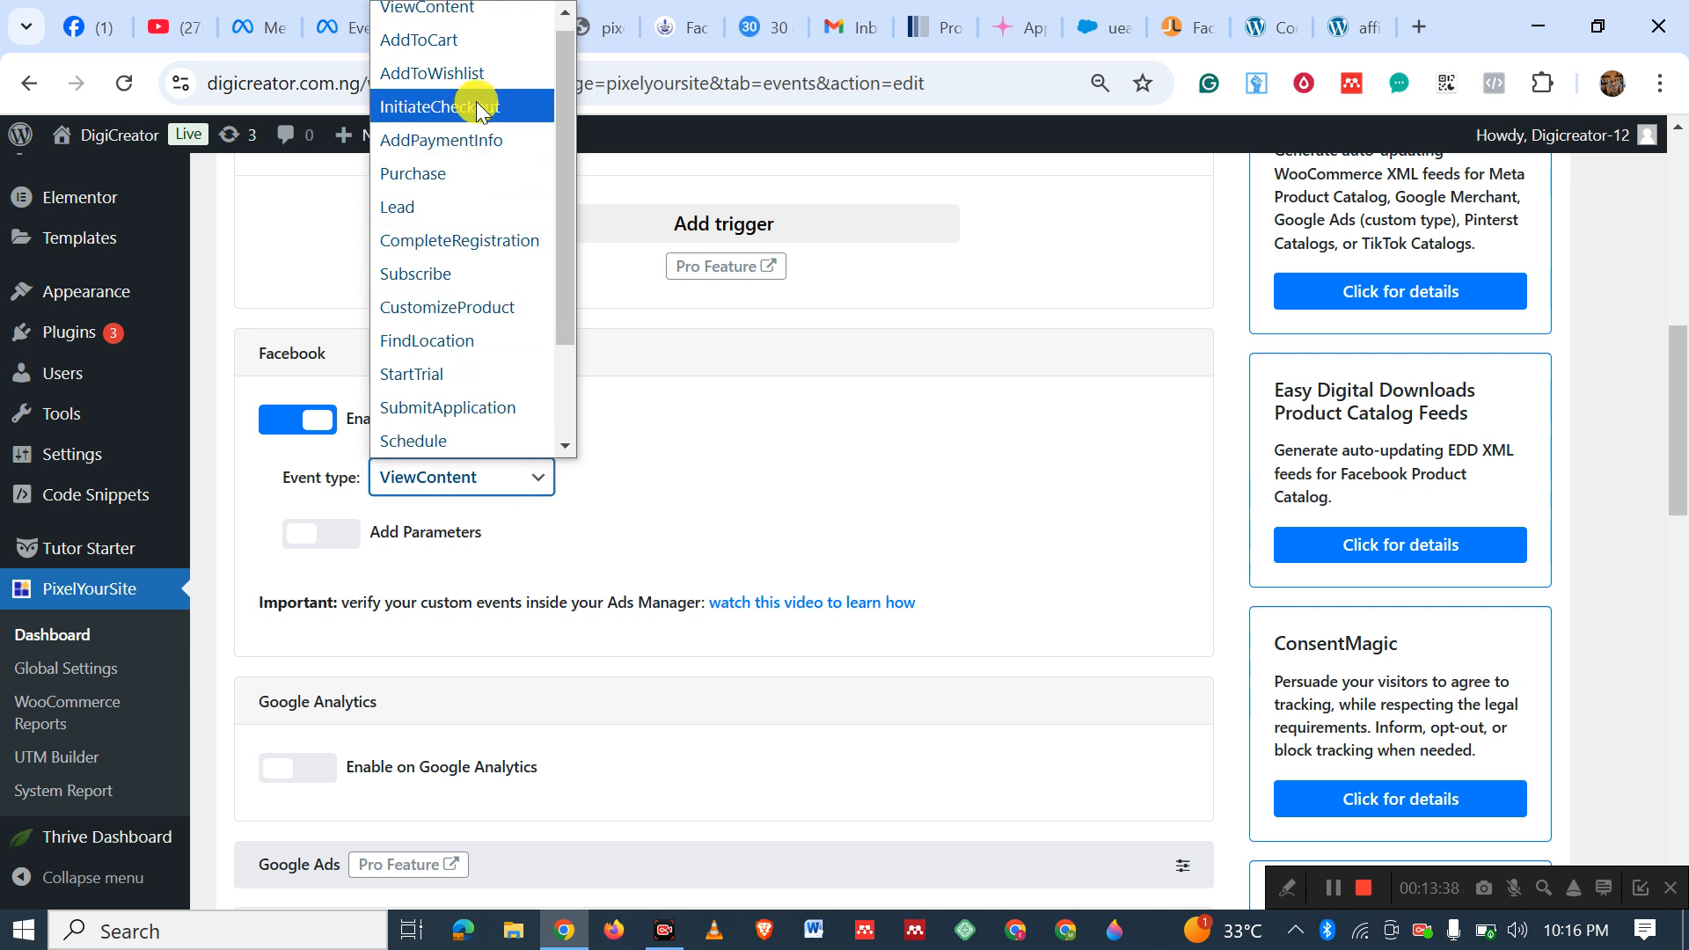
pyautogui.moveTo(562, 110)
pyautogui.mouseDown()
pyautogui.moveTo(578, 247)
pyautogui.moveTo(552, 102)
pyautogui.mouseUp()
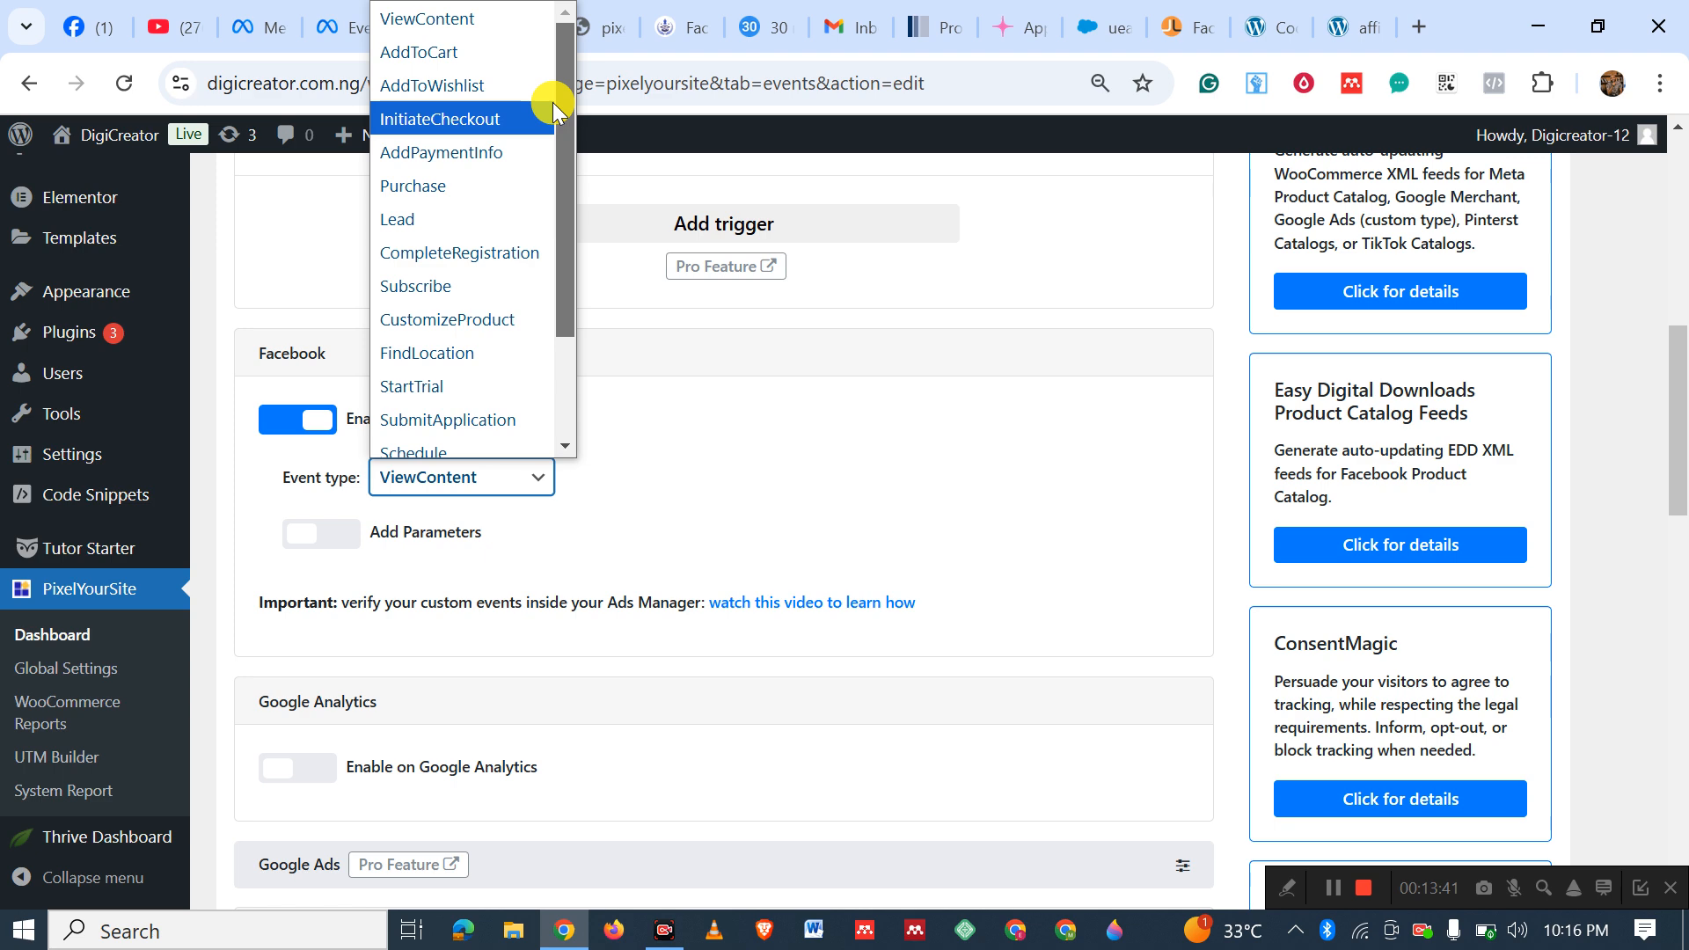
pyautogui.click(437, 188)
# Add Facebook event parameters with value 11000, a custom currency entry of 11000, and content_name "Amazon-kdp course".
pyautogui.scroll(-3, 614, 490)
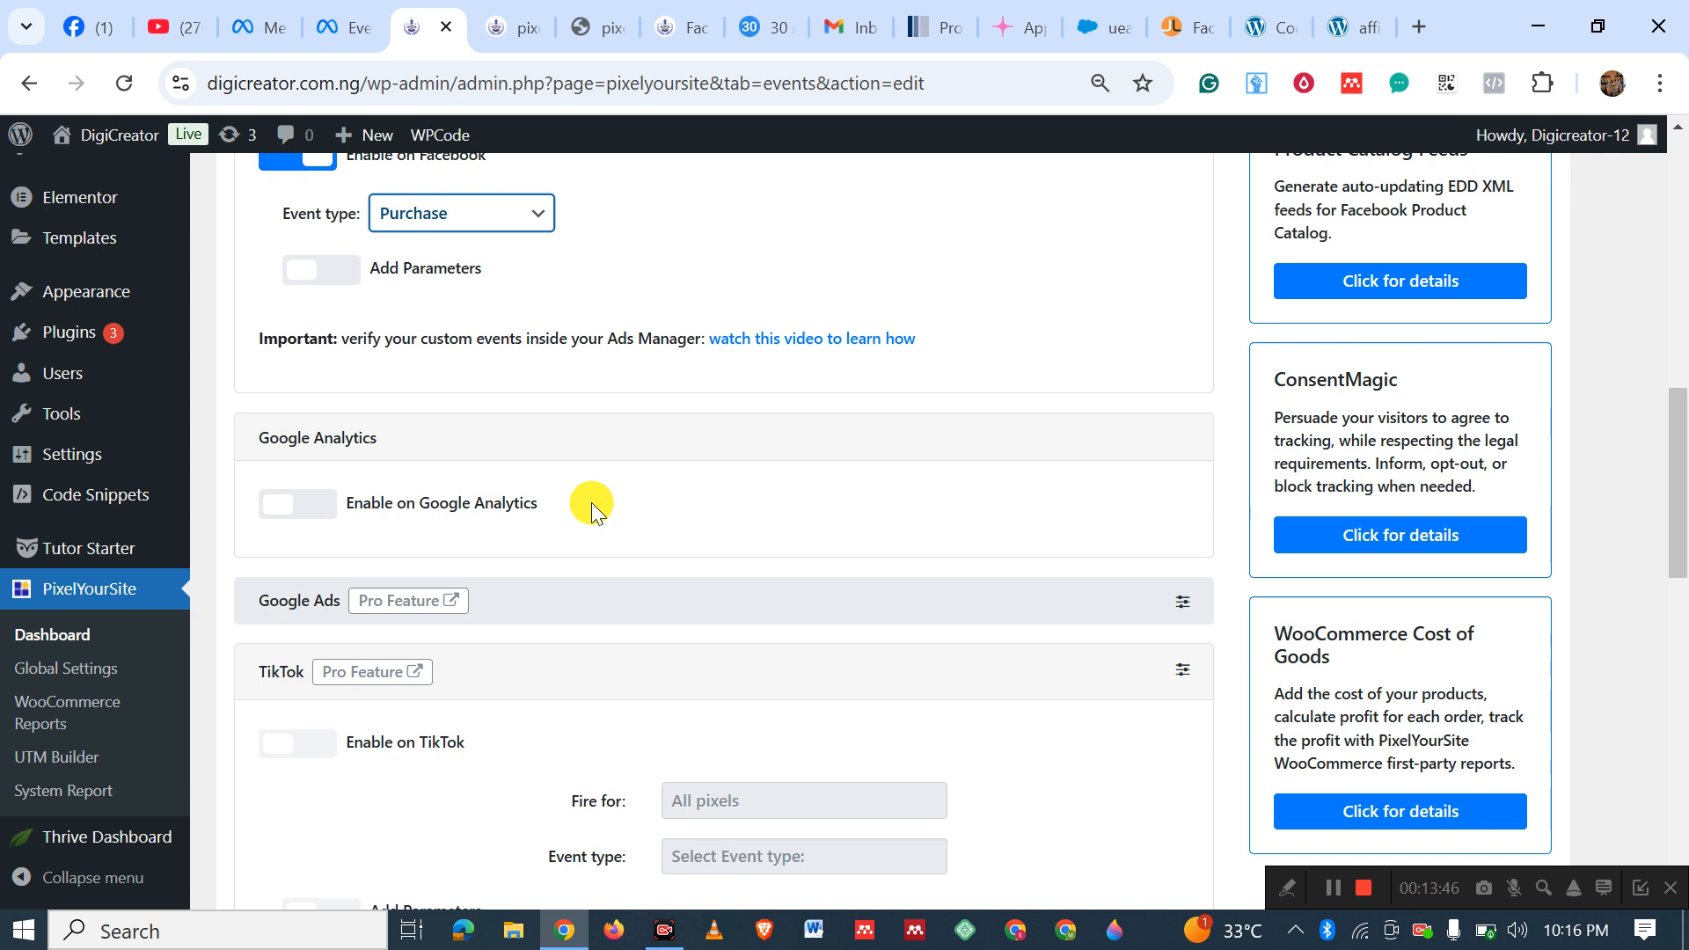
pyautogui.click(348, 282)
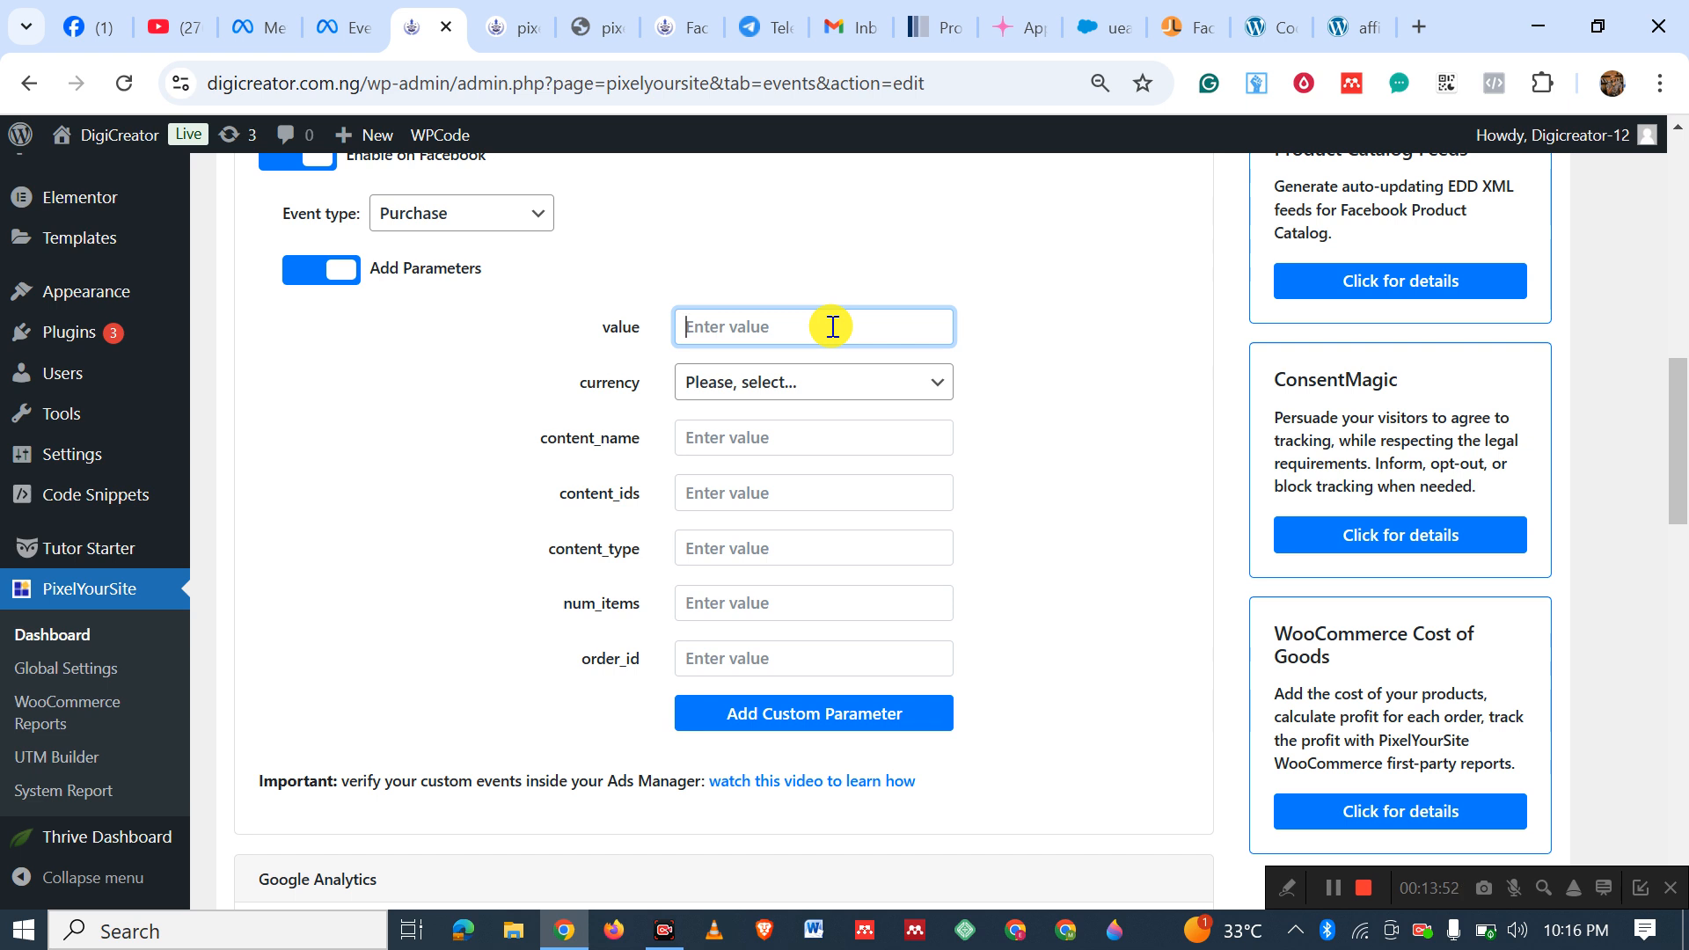
pyautogui.write('11000')
pyautogui.click(933, 380)
pyautogui.moveTo(948, 462); pyautogui.dragTo(904, 773)
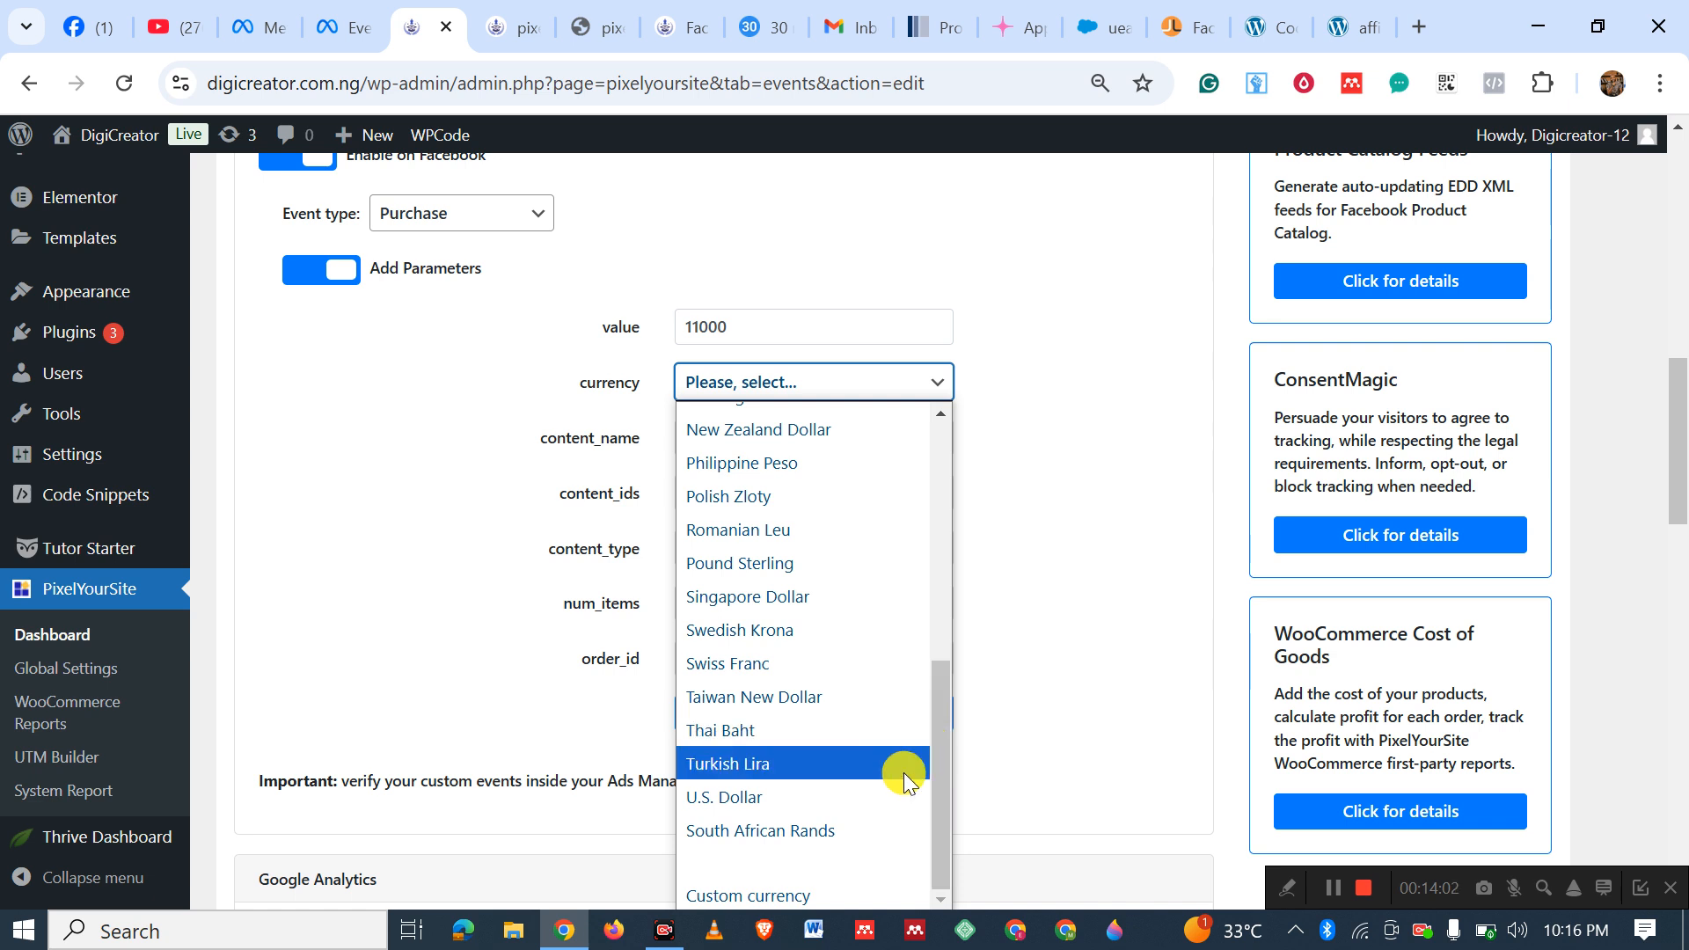
pyautogui.click(743, 894)
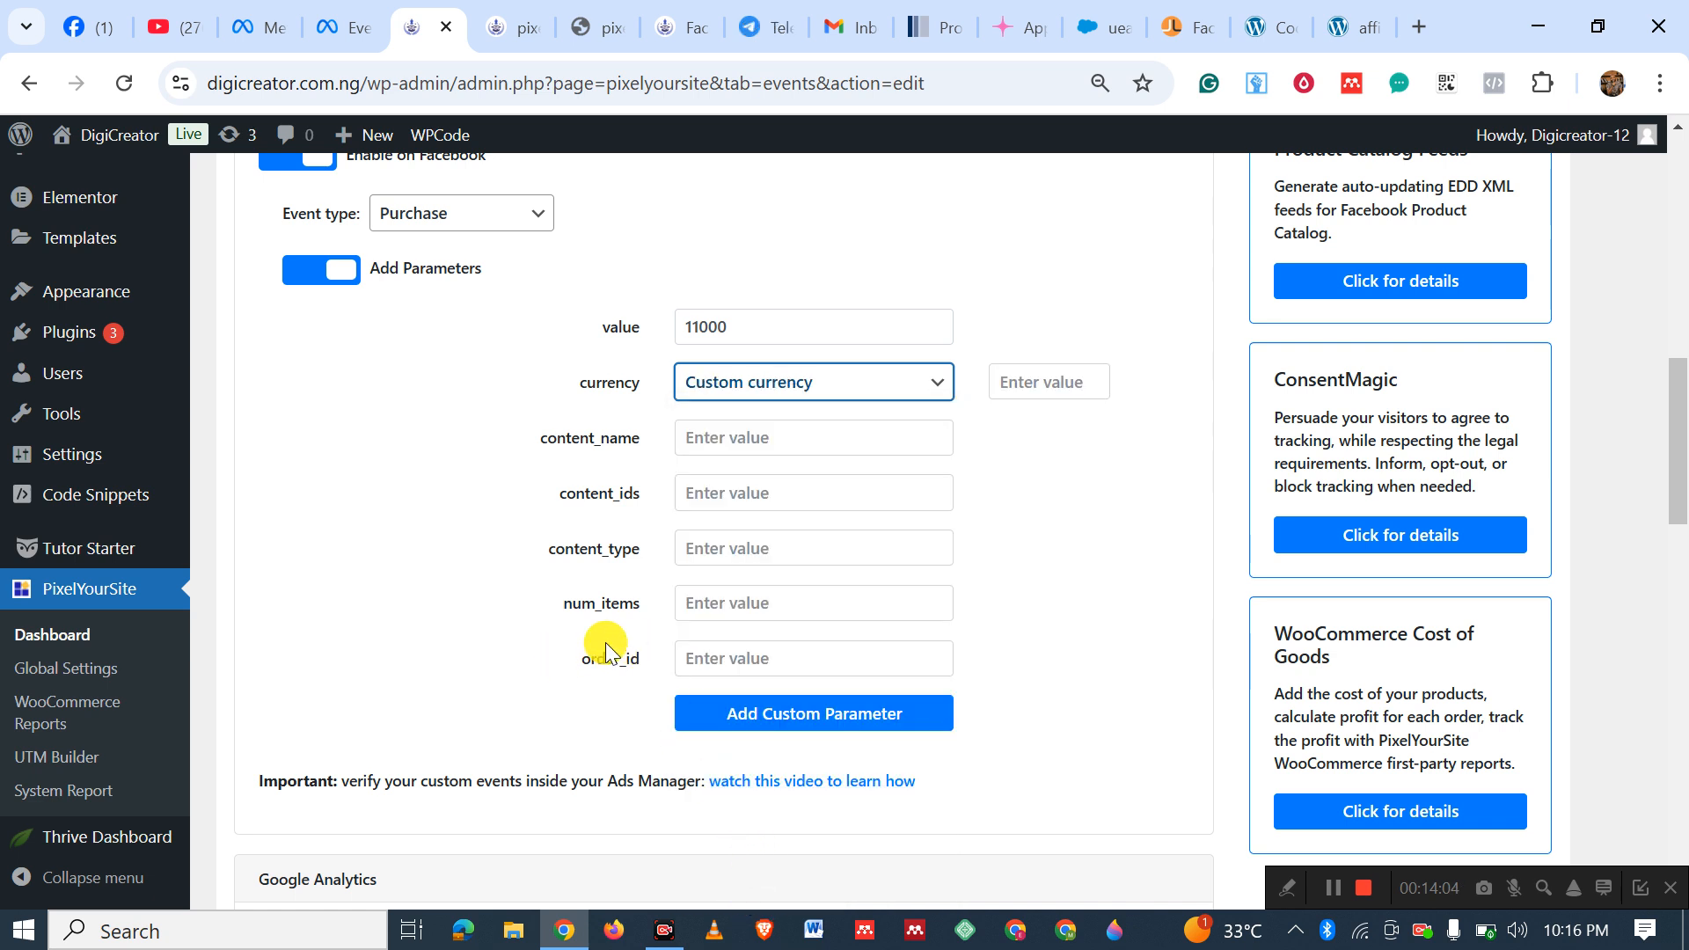
pyautogui.click(749, 440)
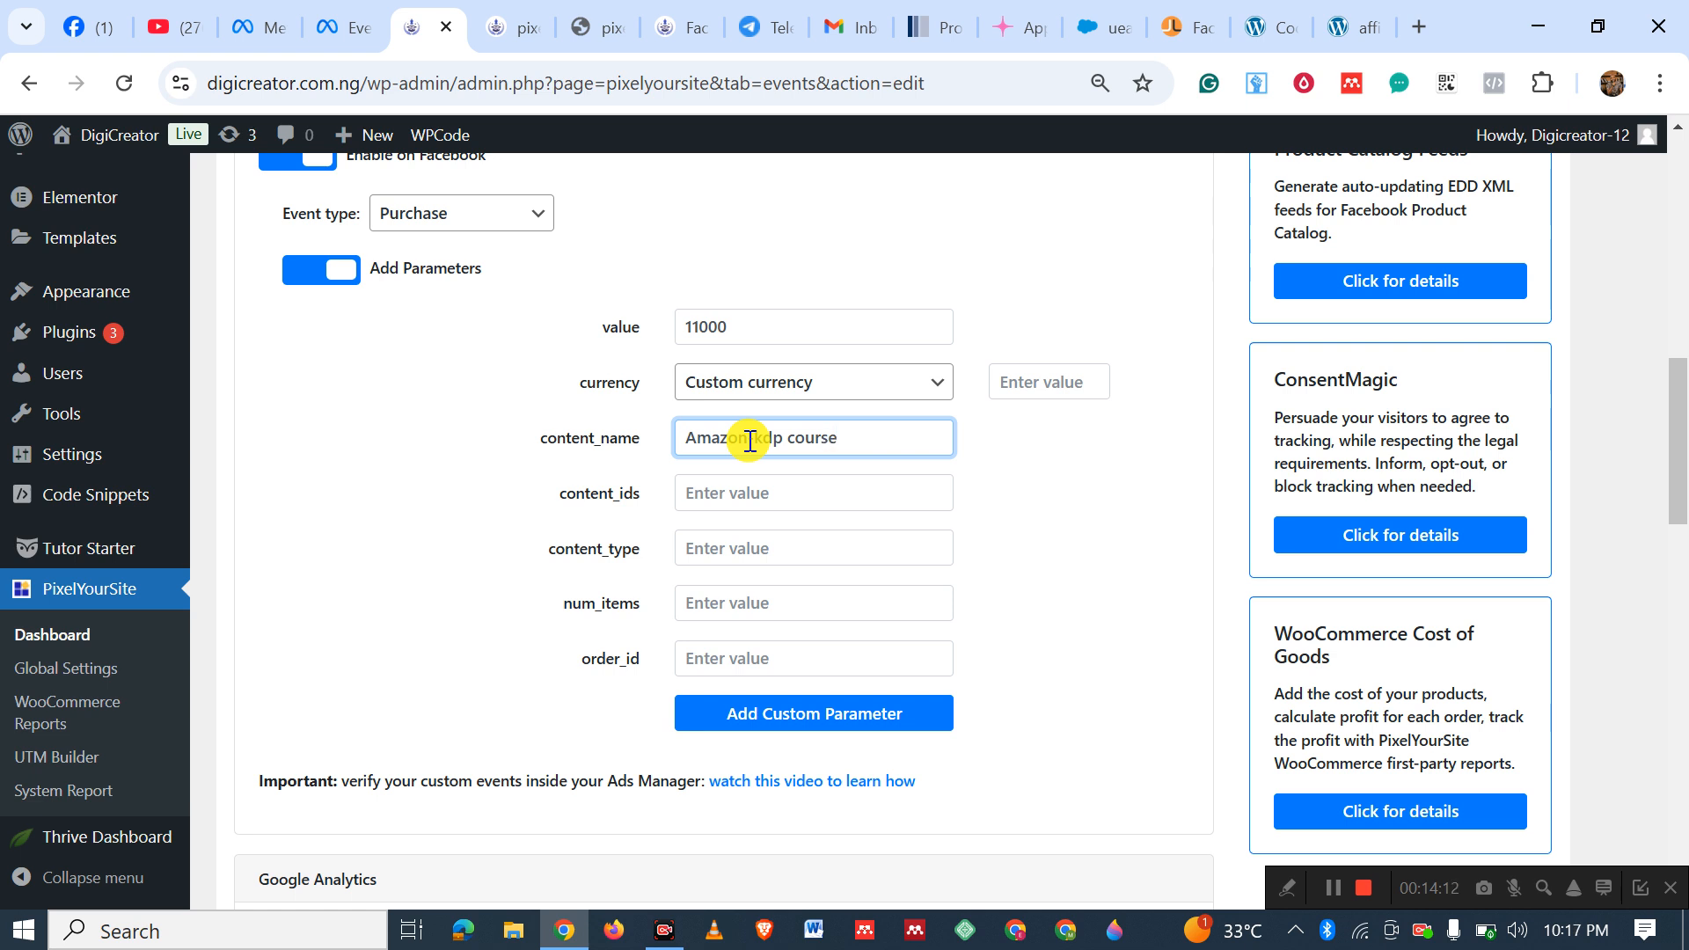
pyautogui.click(1052, 391)
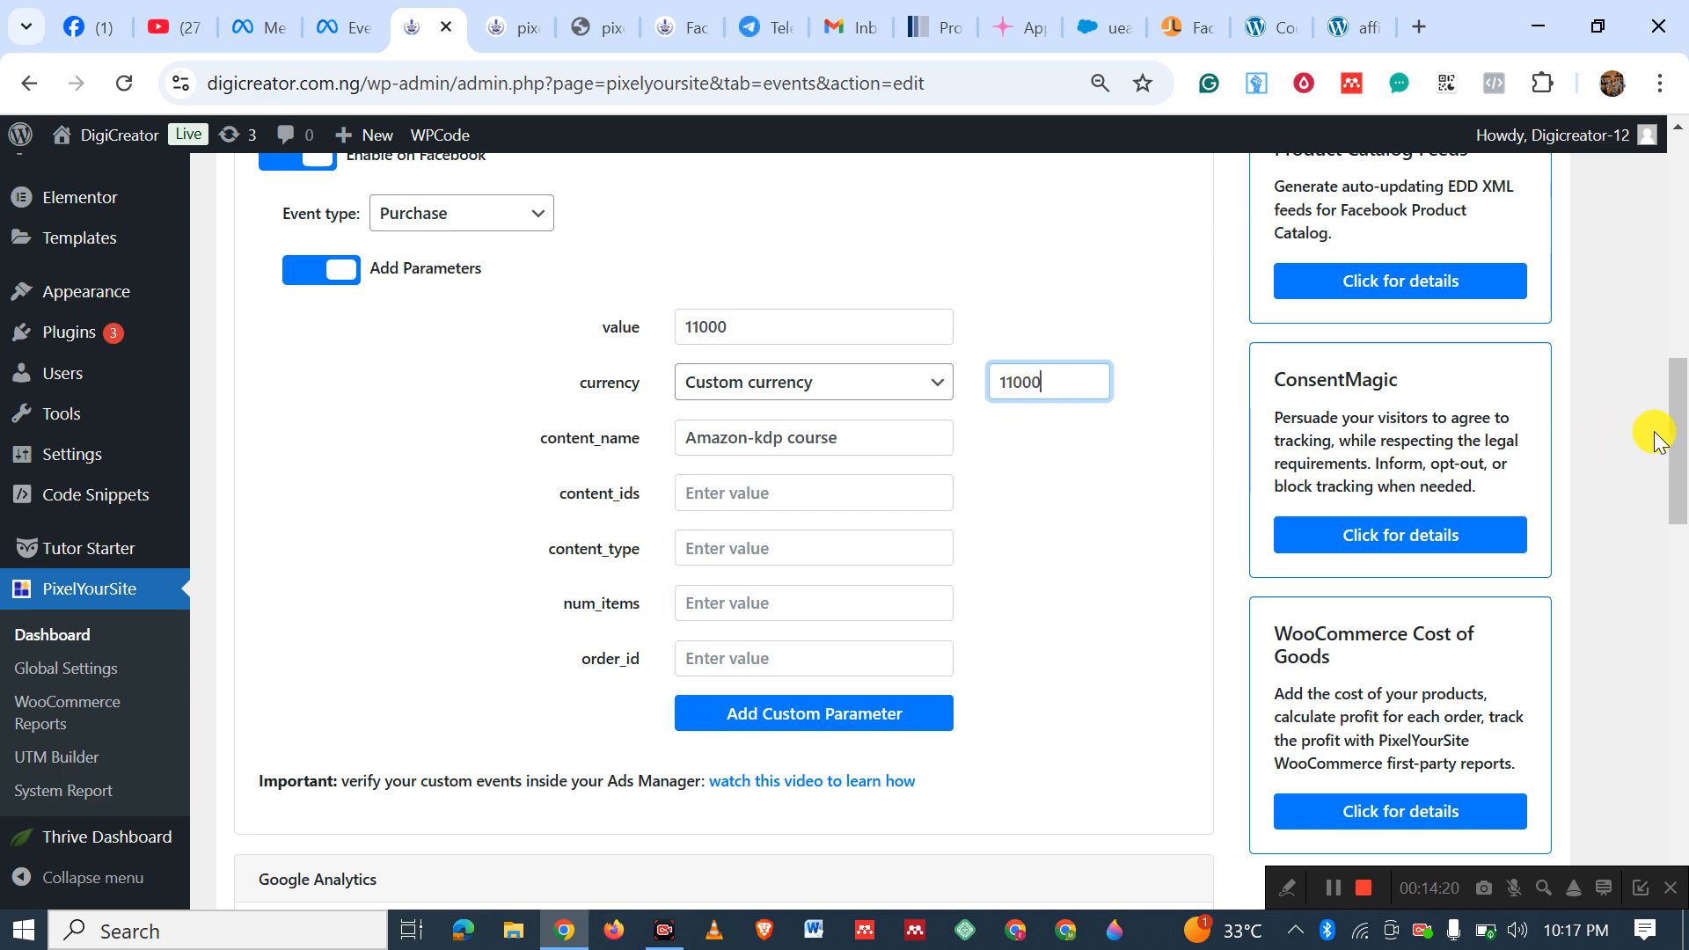
# Review the Purchase event's Facebook settings and save the event.
pyautogui.moveTo(1679, 434); pyautogui.dragTo(1663, 392)
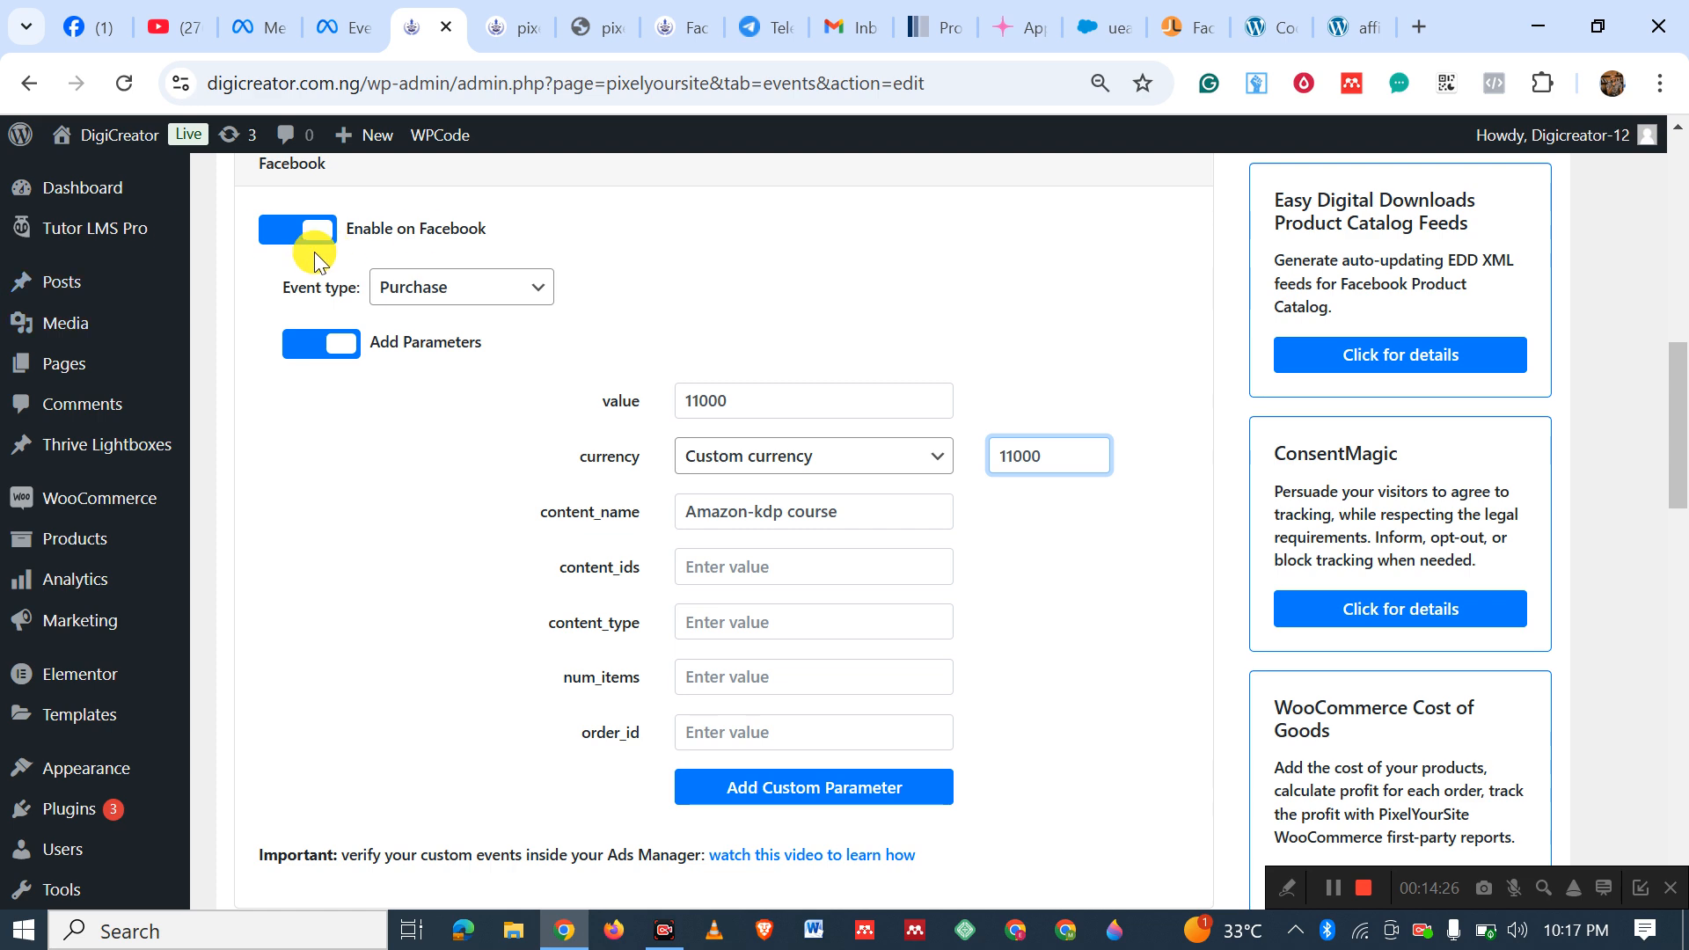
pyautogui.moveTo(1682, 427); pyautogui.dragTo(1682, 798)
pyautogui.click(725, 762)
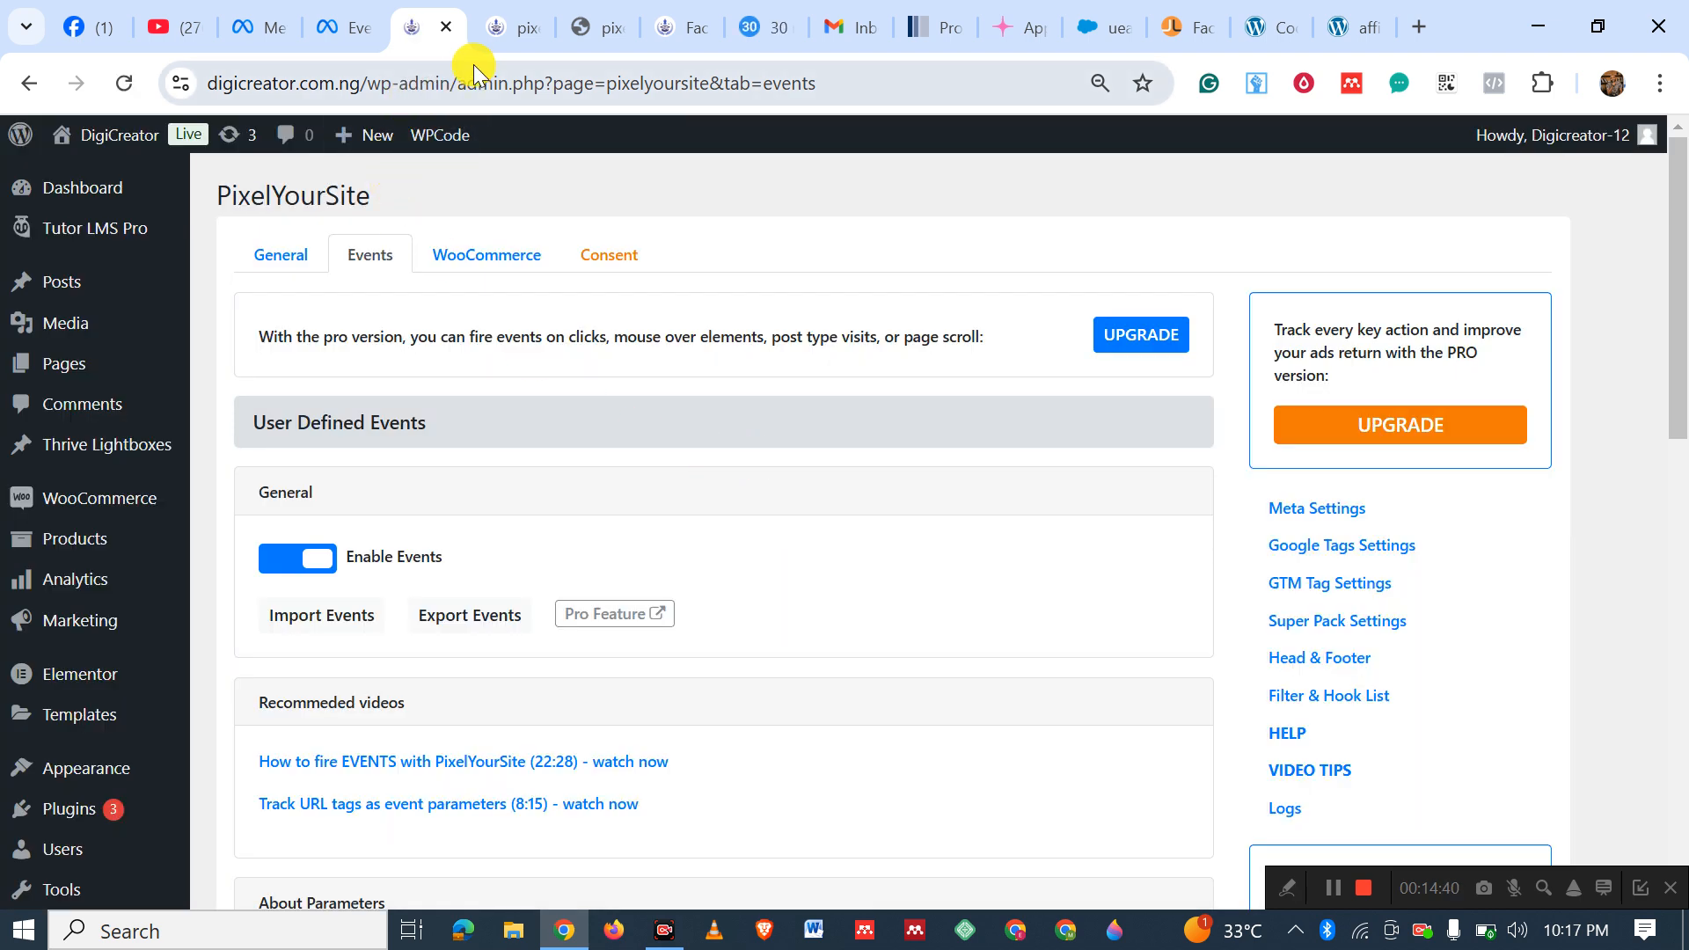
# Reload the pixelsite sales page and inspect the Purchase event's custom parameters in Meta Pixel Helper.
pyautogui.click(506, 51)
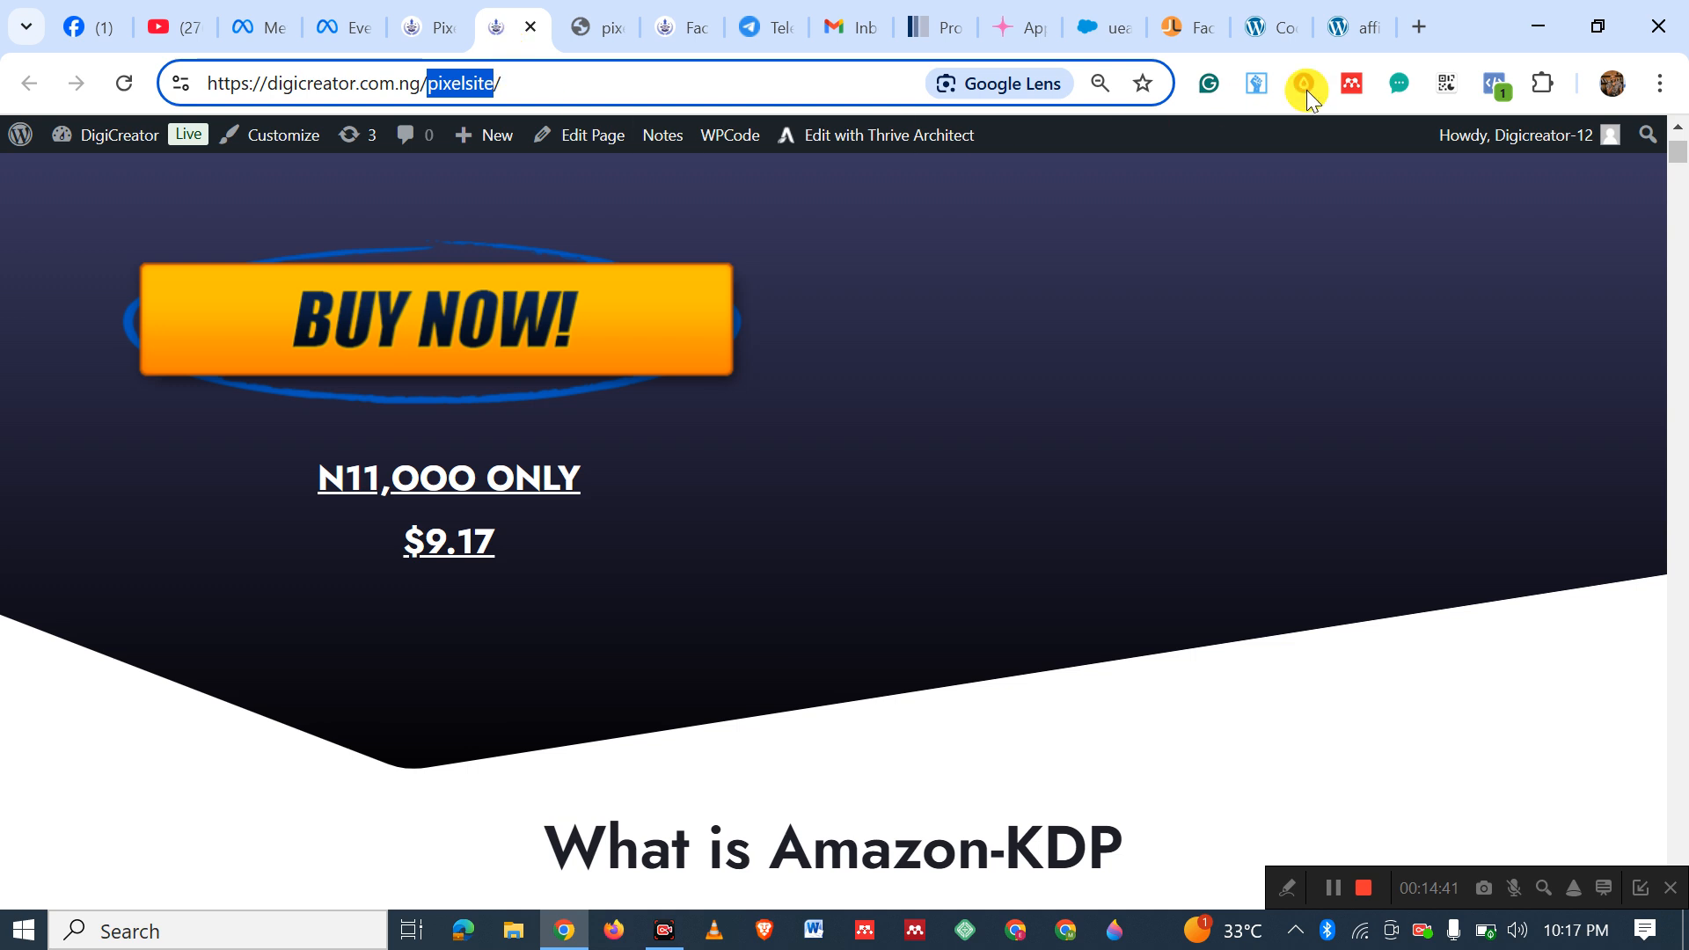
pyautogui.click(1496, 88)
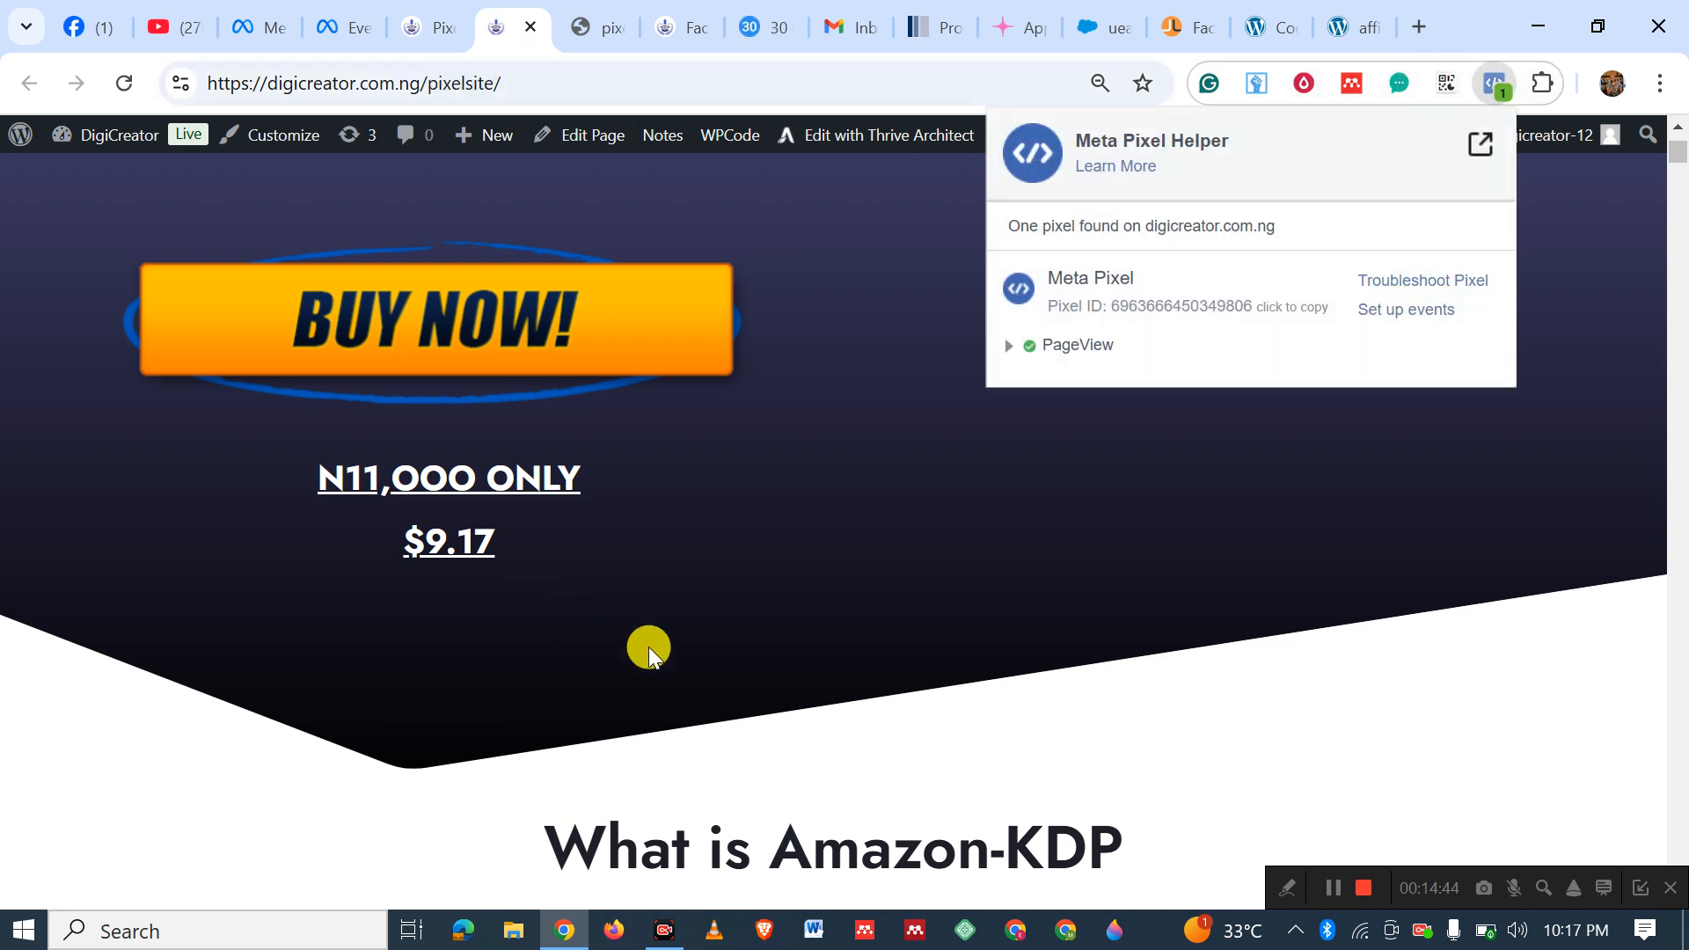
pyautogui.click(124, 82)
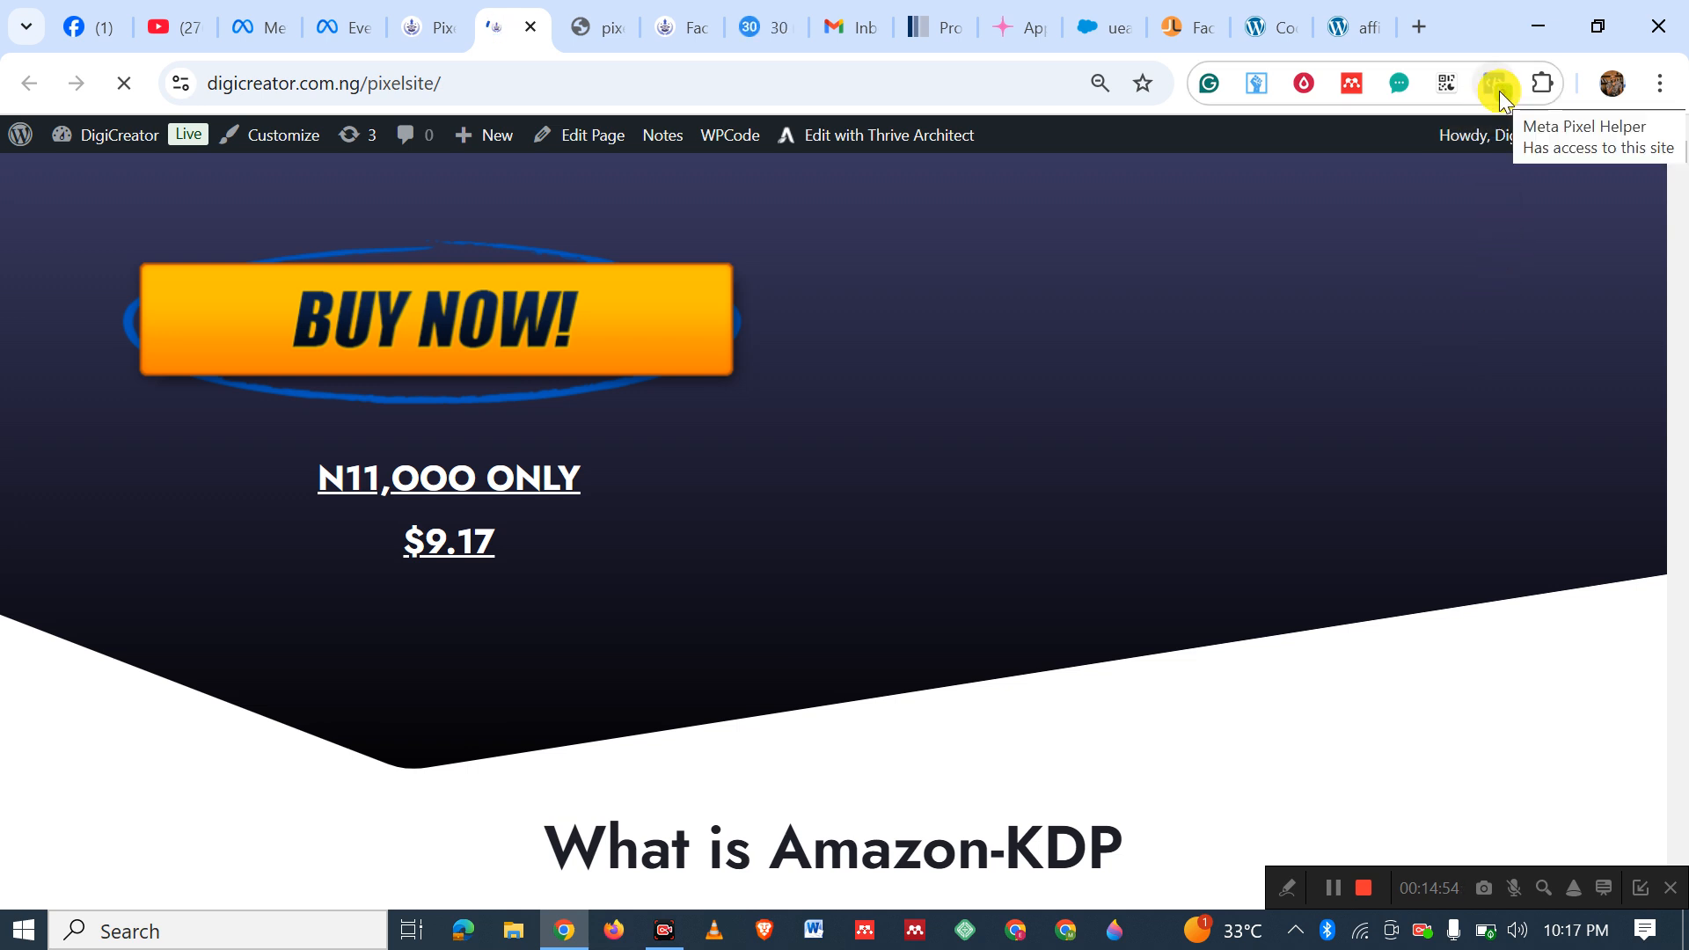
pyautogui.click(1500, 92)
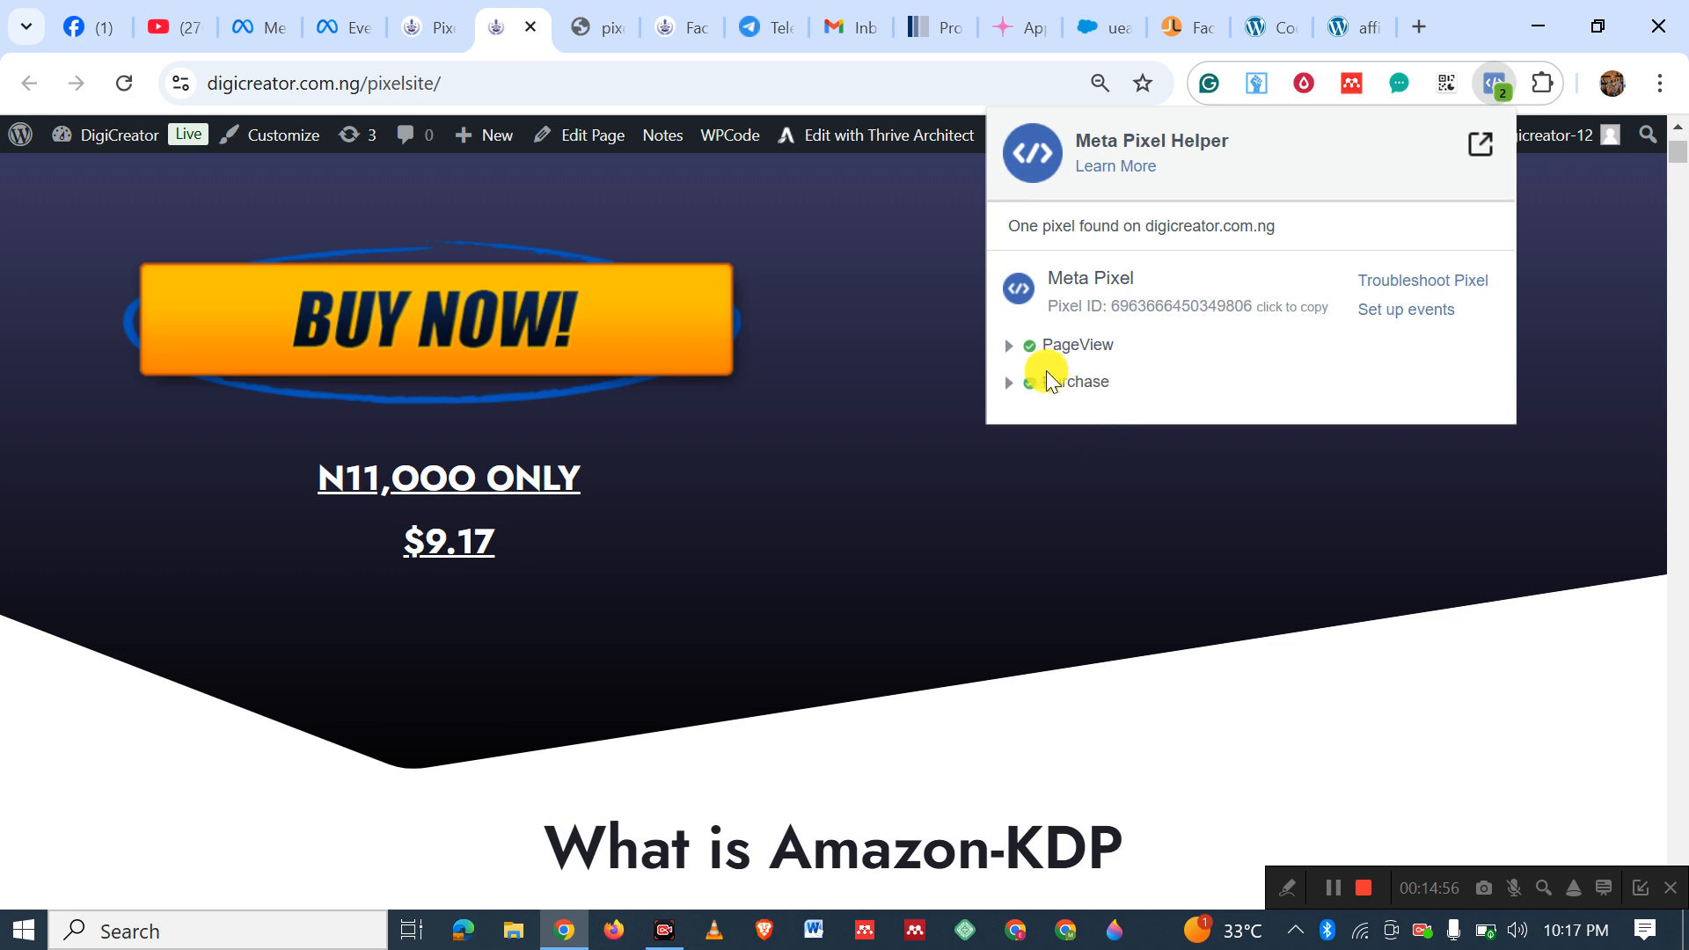
pyautogui.click(1008, 384)
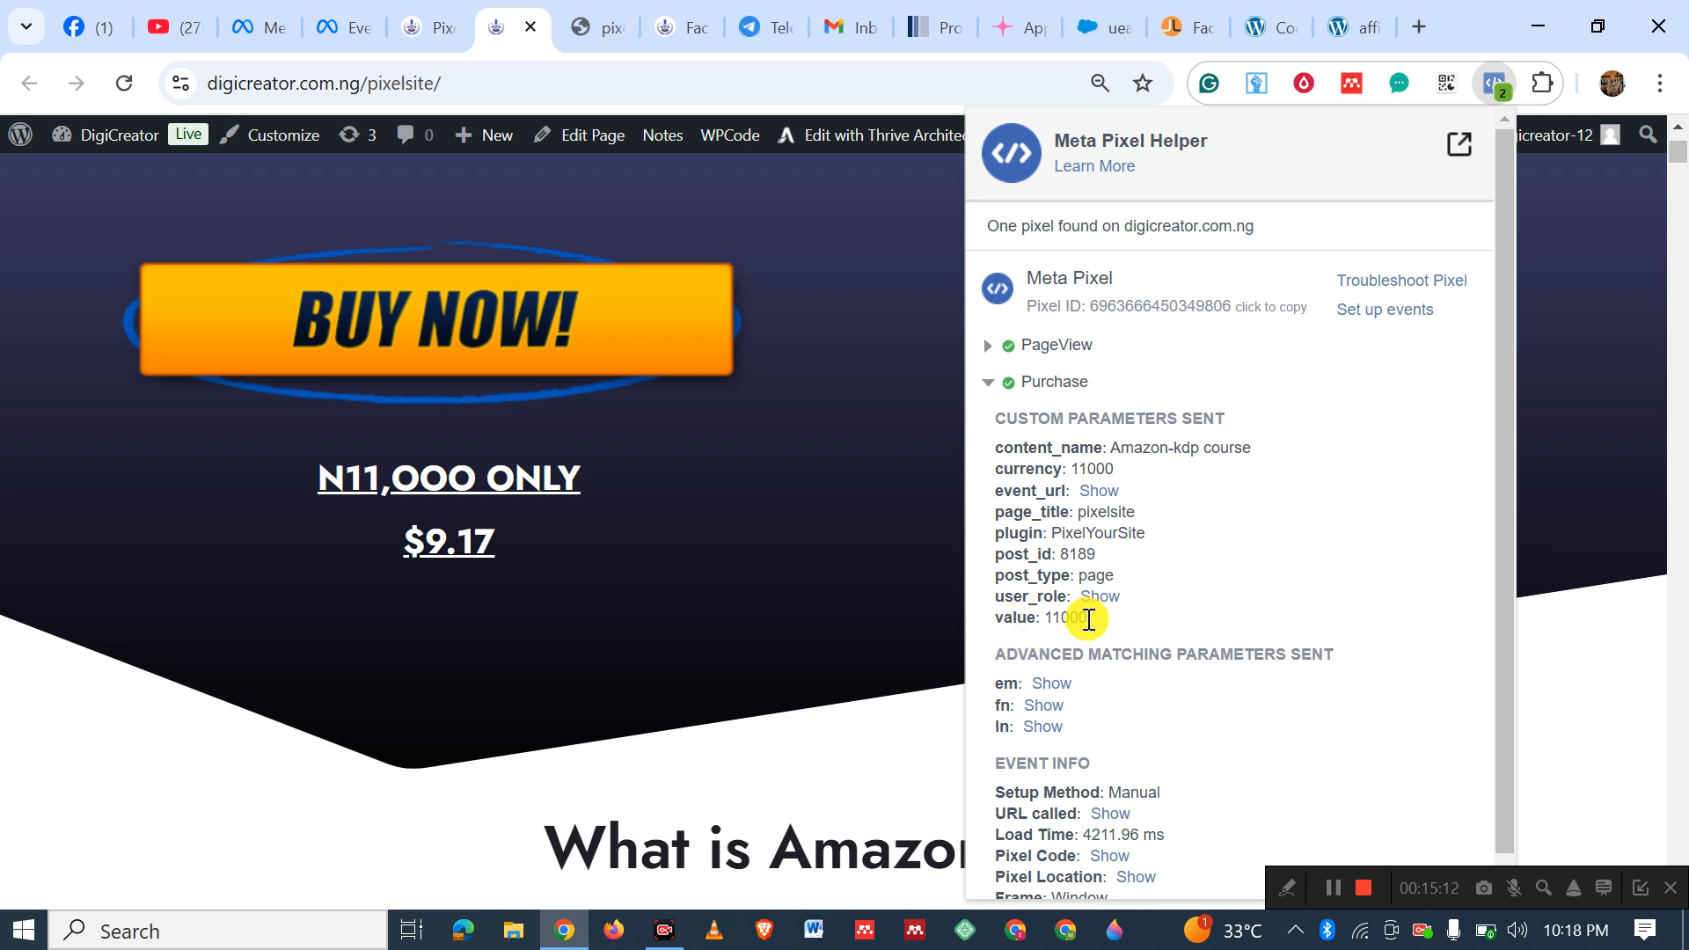
pyautogui.click(1498, 81)
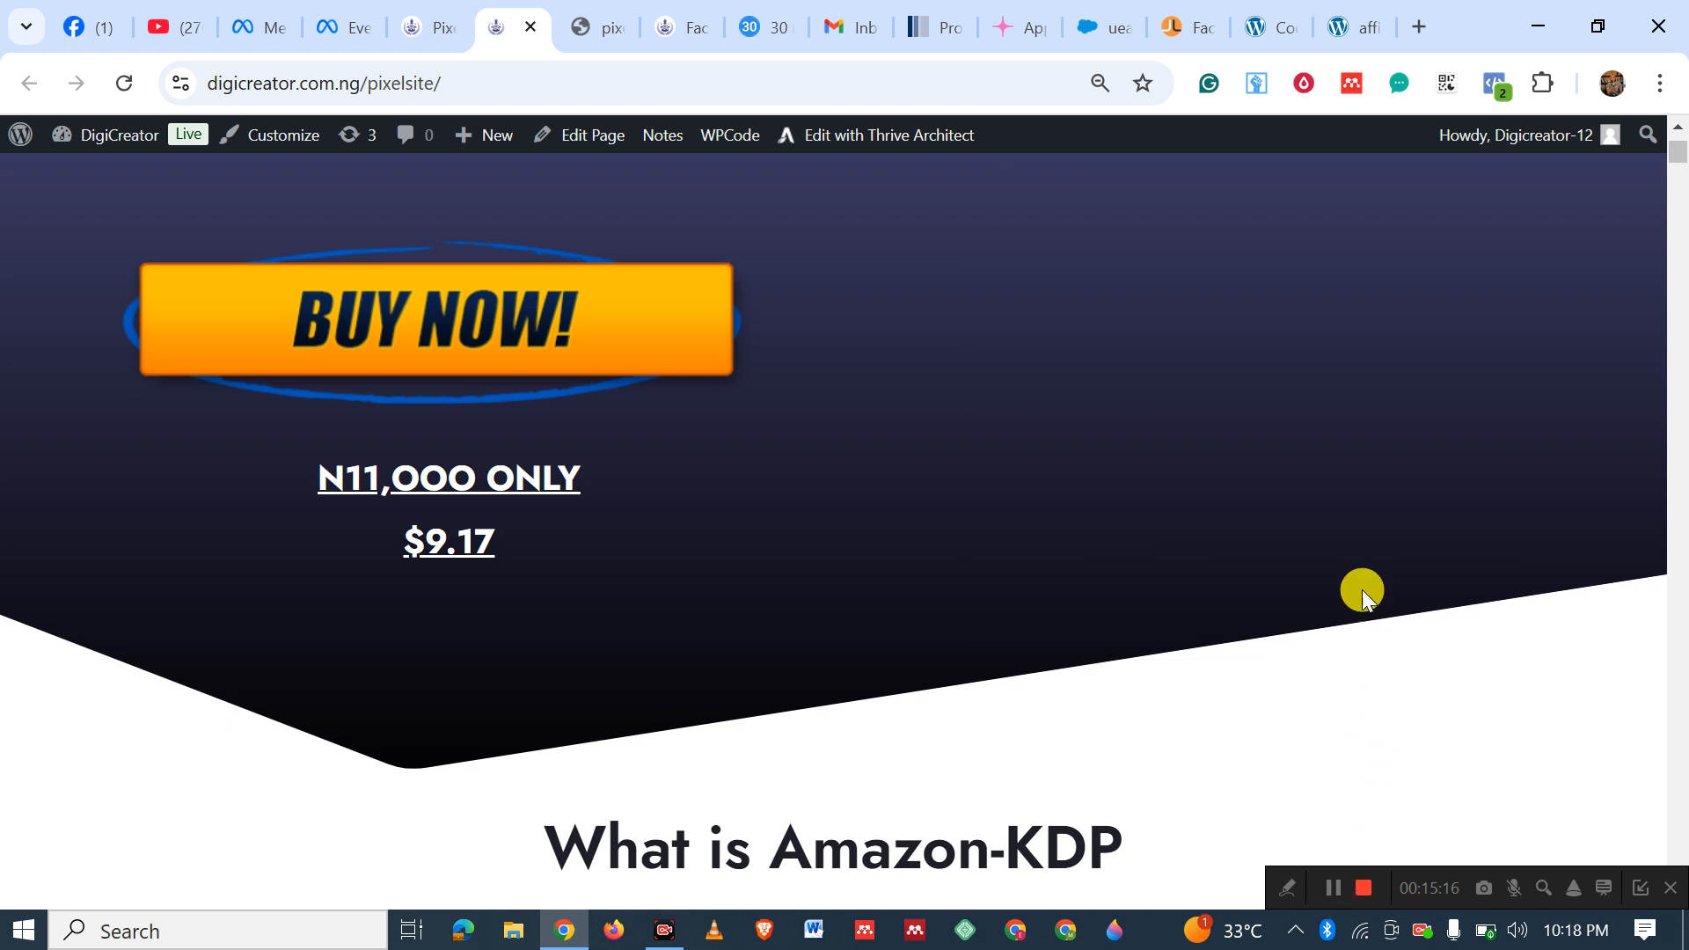
pyautogui.click(1496, 97)
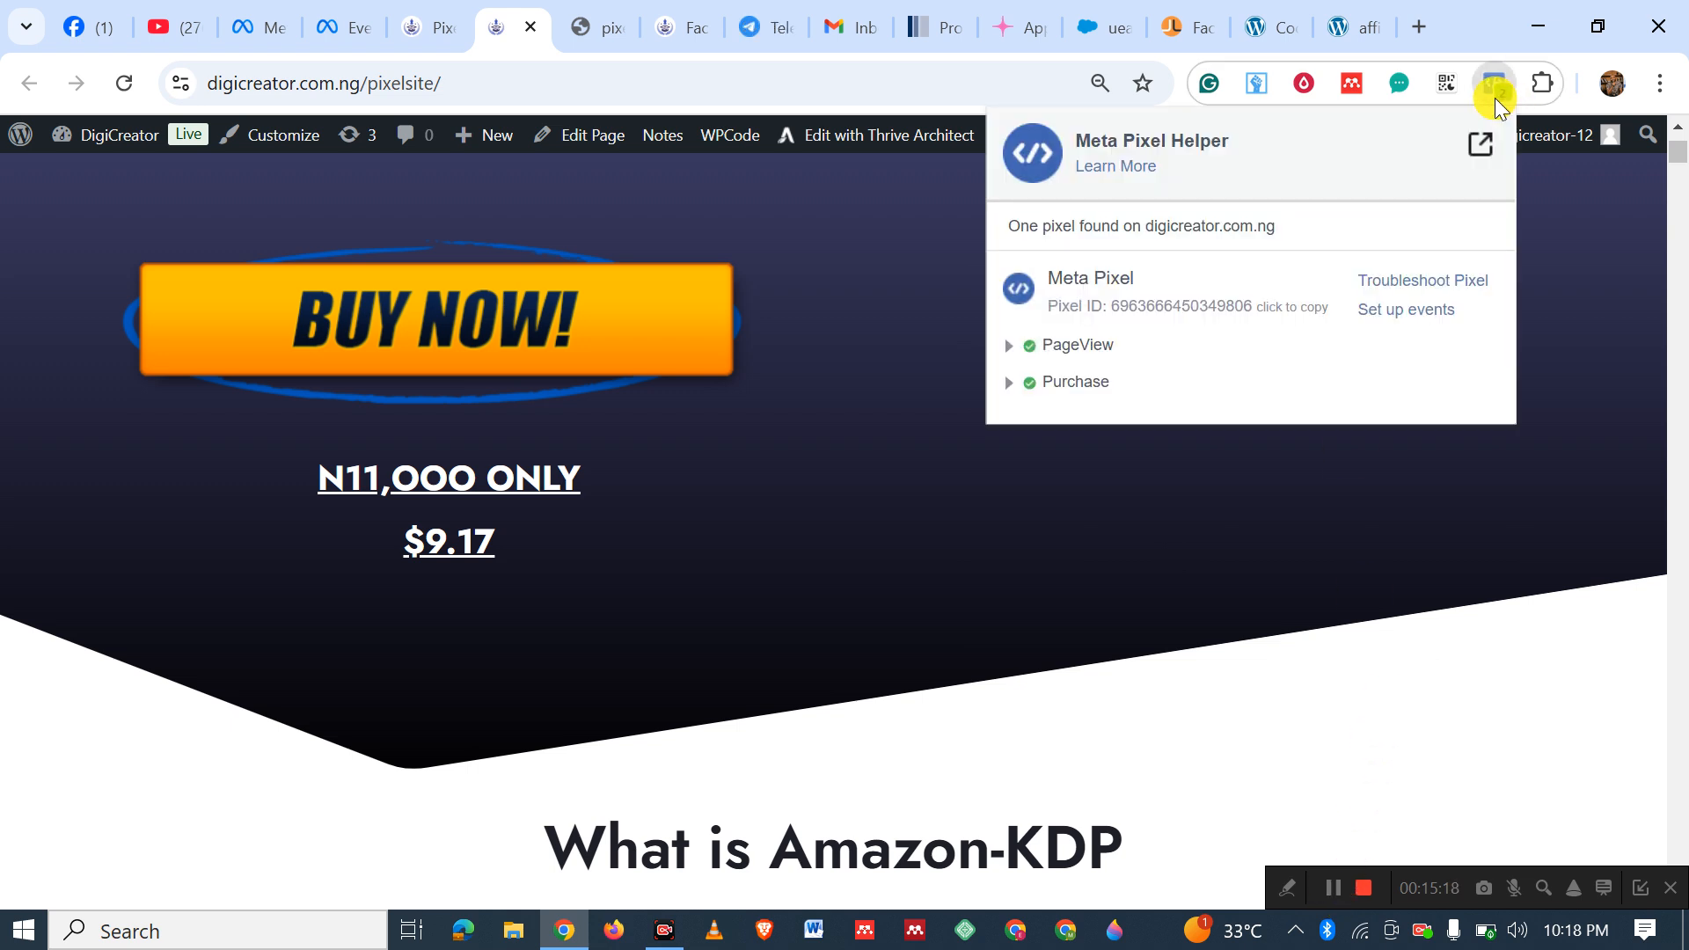
pyautogui.click(1018, 385)
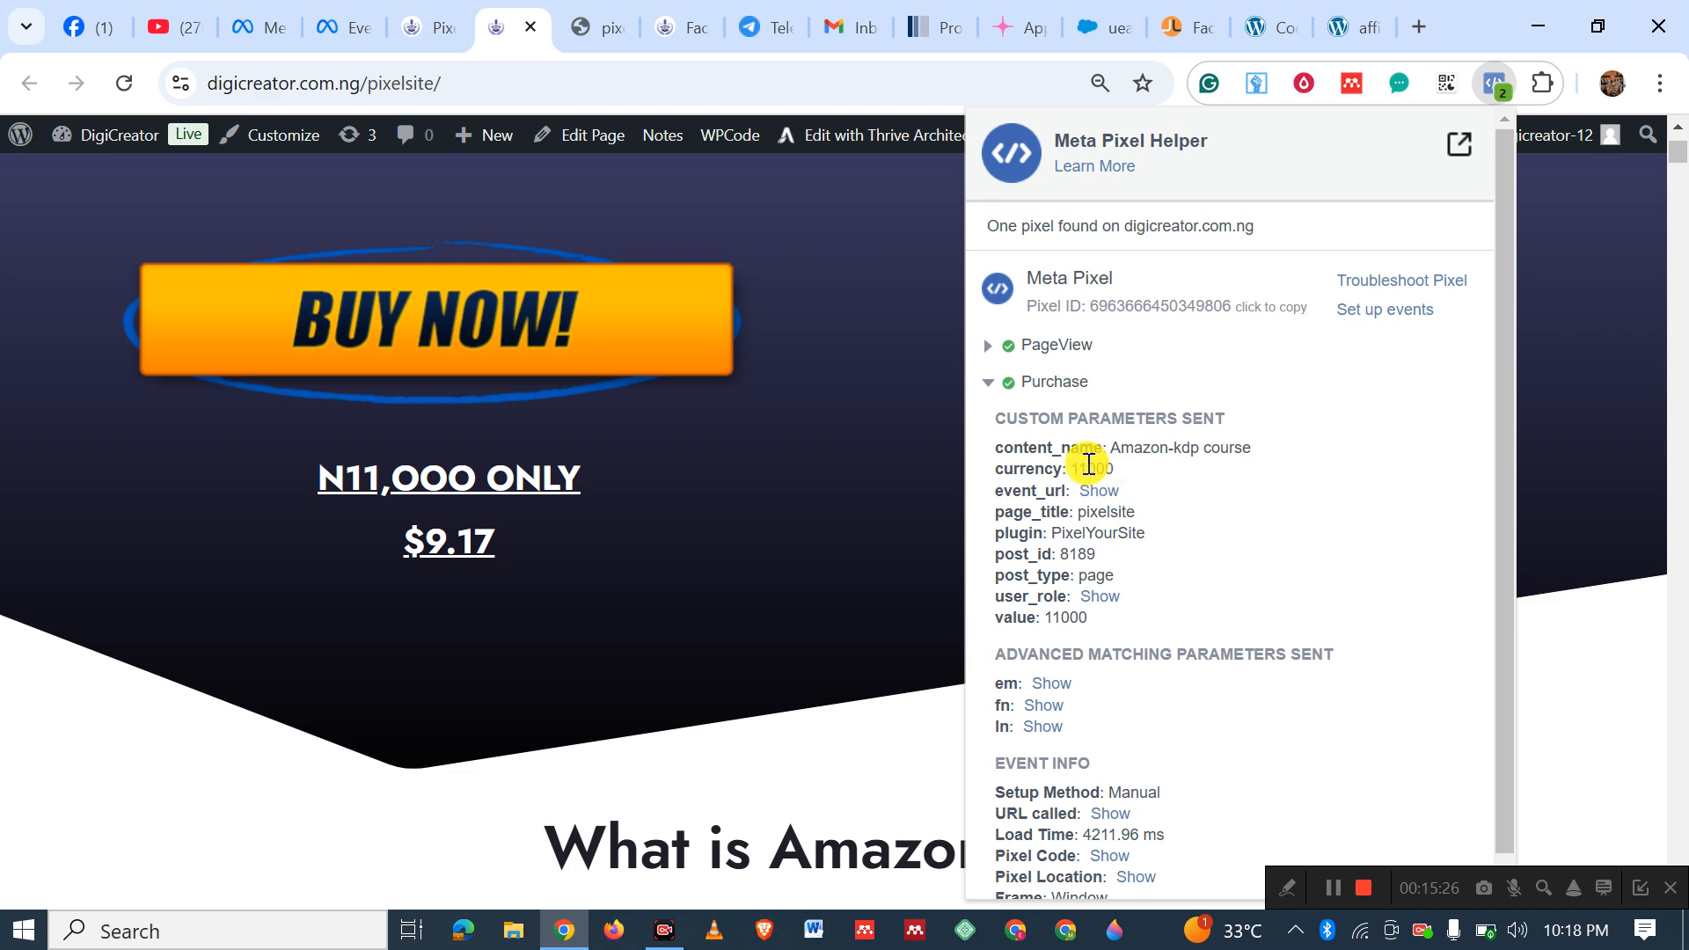
# Edit the Purchase event in PixelYourSite, set its custom currency to NGN, and save the event.
pyautogui.click(430, 37)
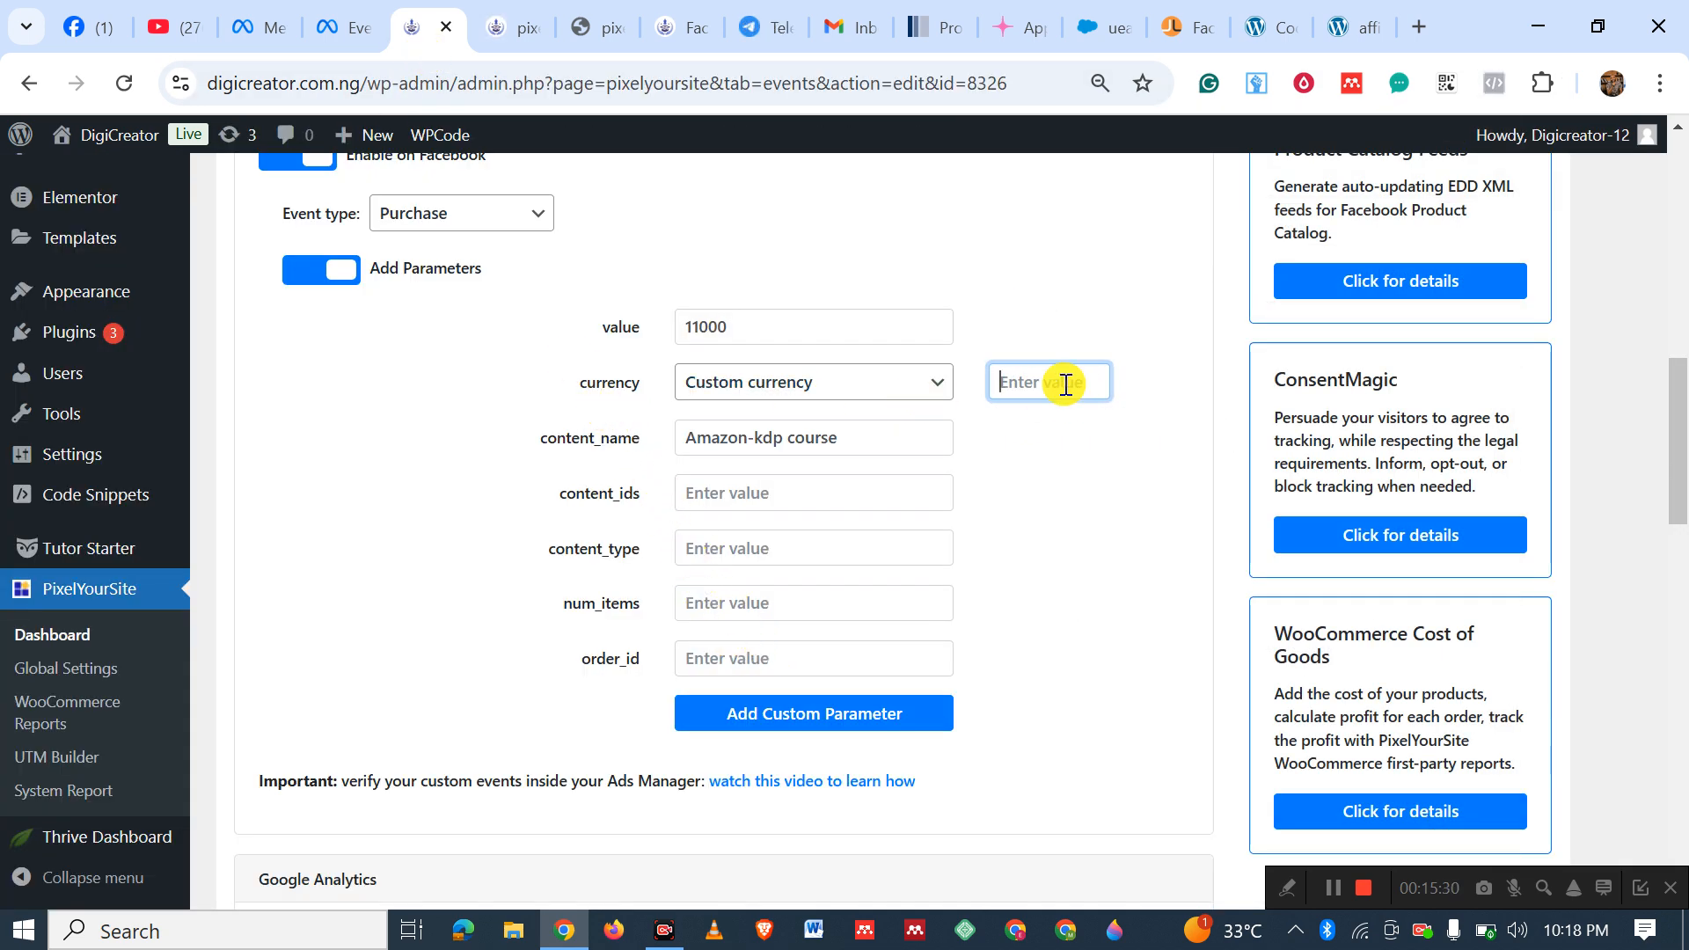
pyautogui.write('NGN')
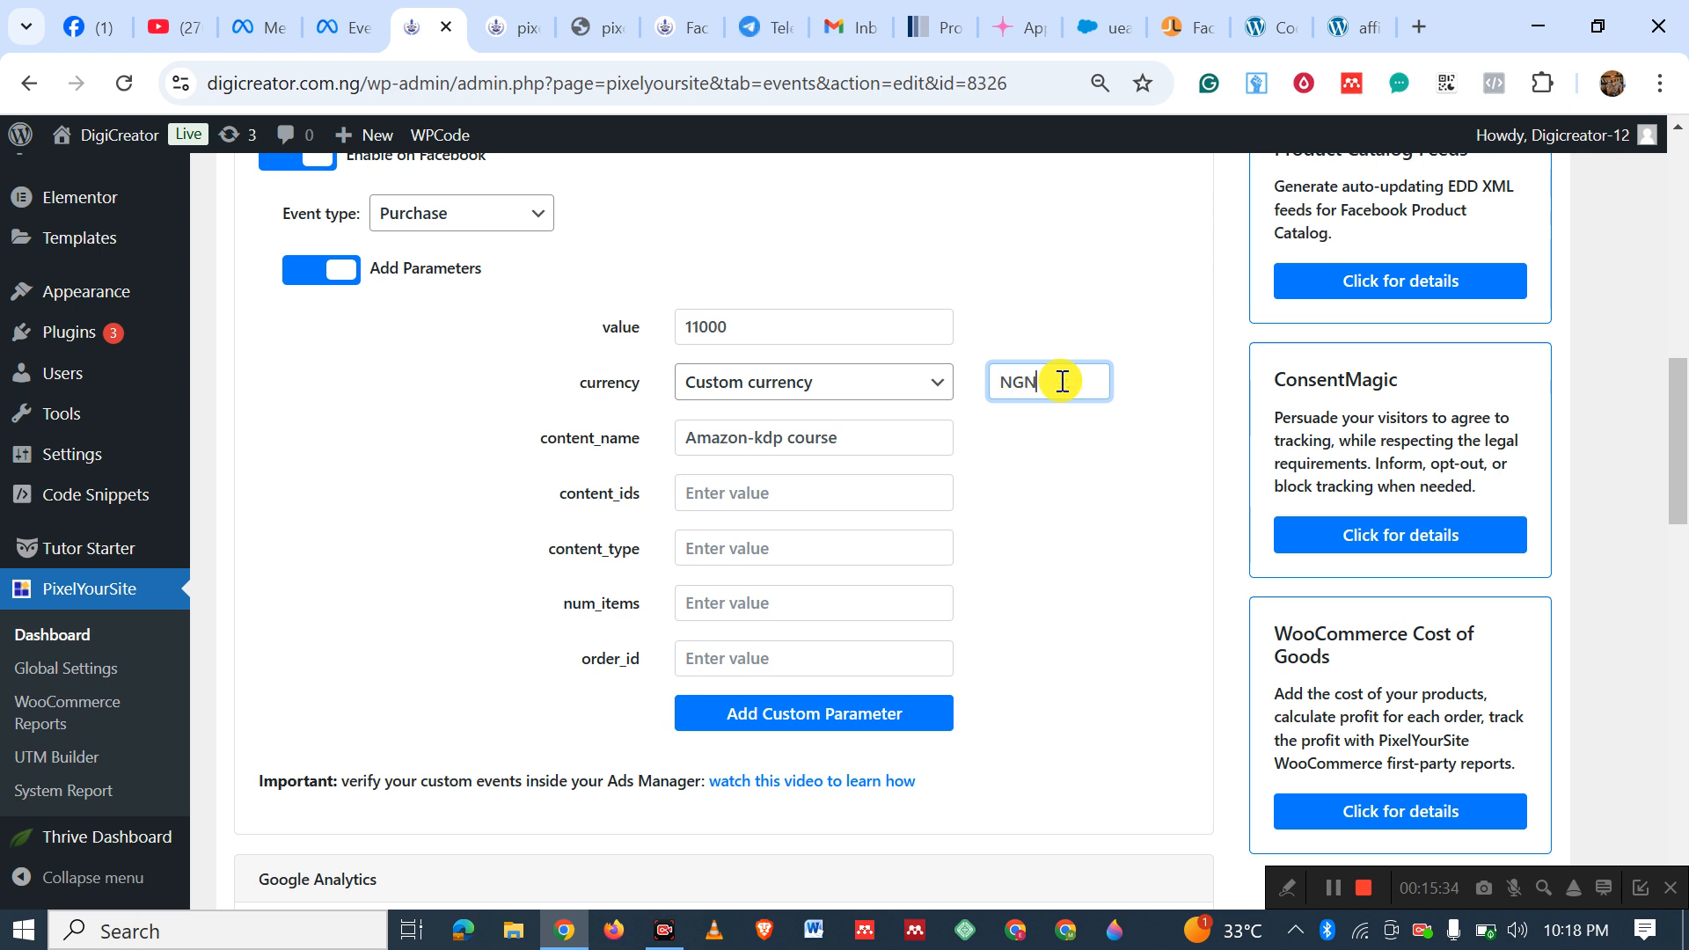
pyautogui.click(922, 371)
pyautogui.scroll(1, 900, 736)
pyautogui.scroll(-1, 944, 783)
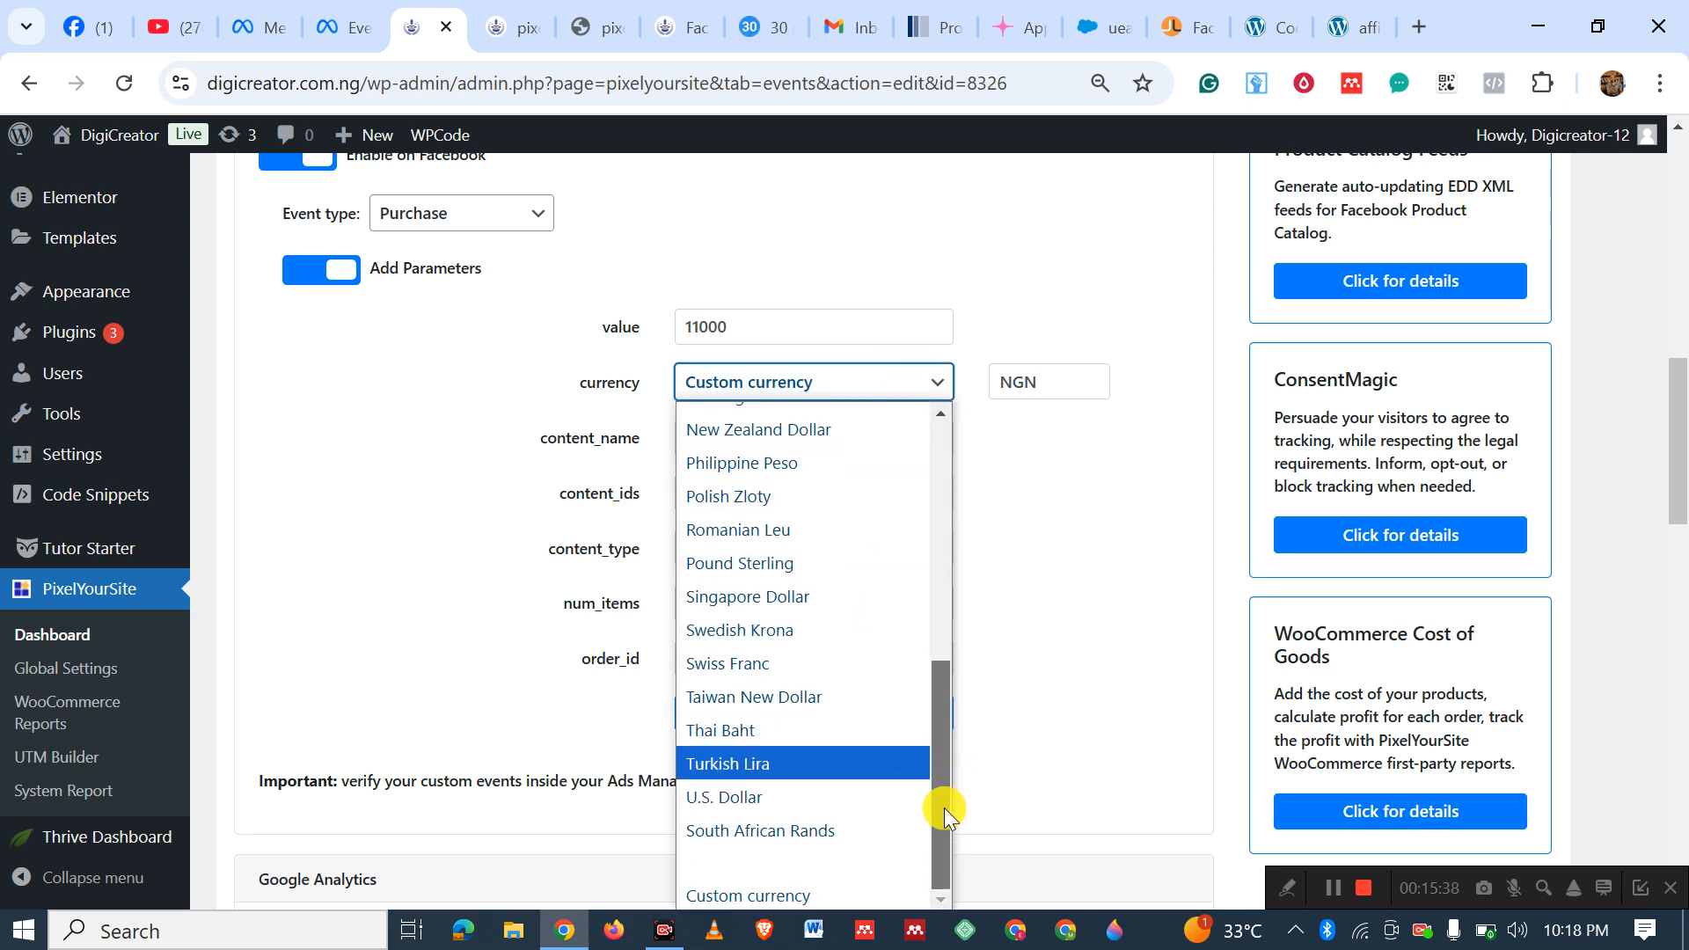
pyautogui.click(820, 895)
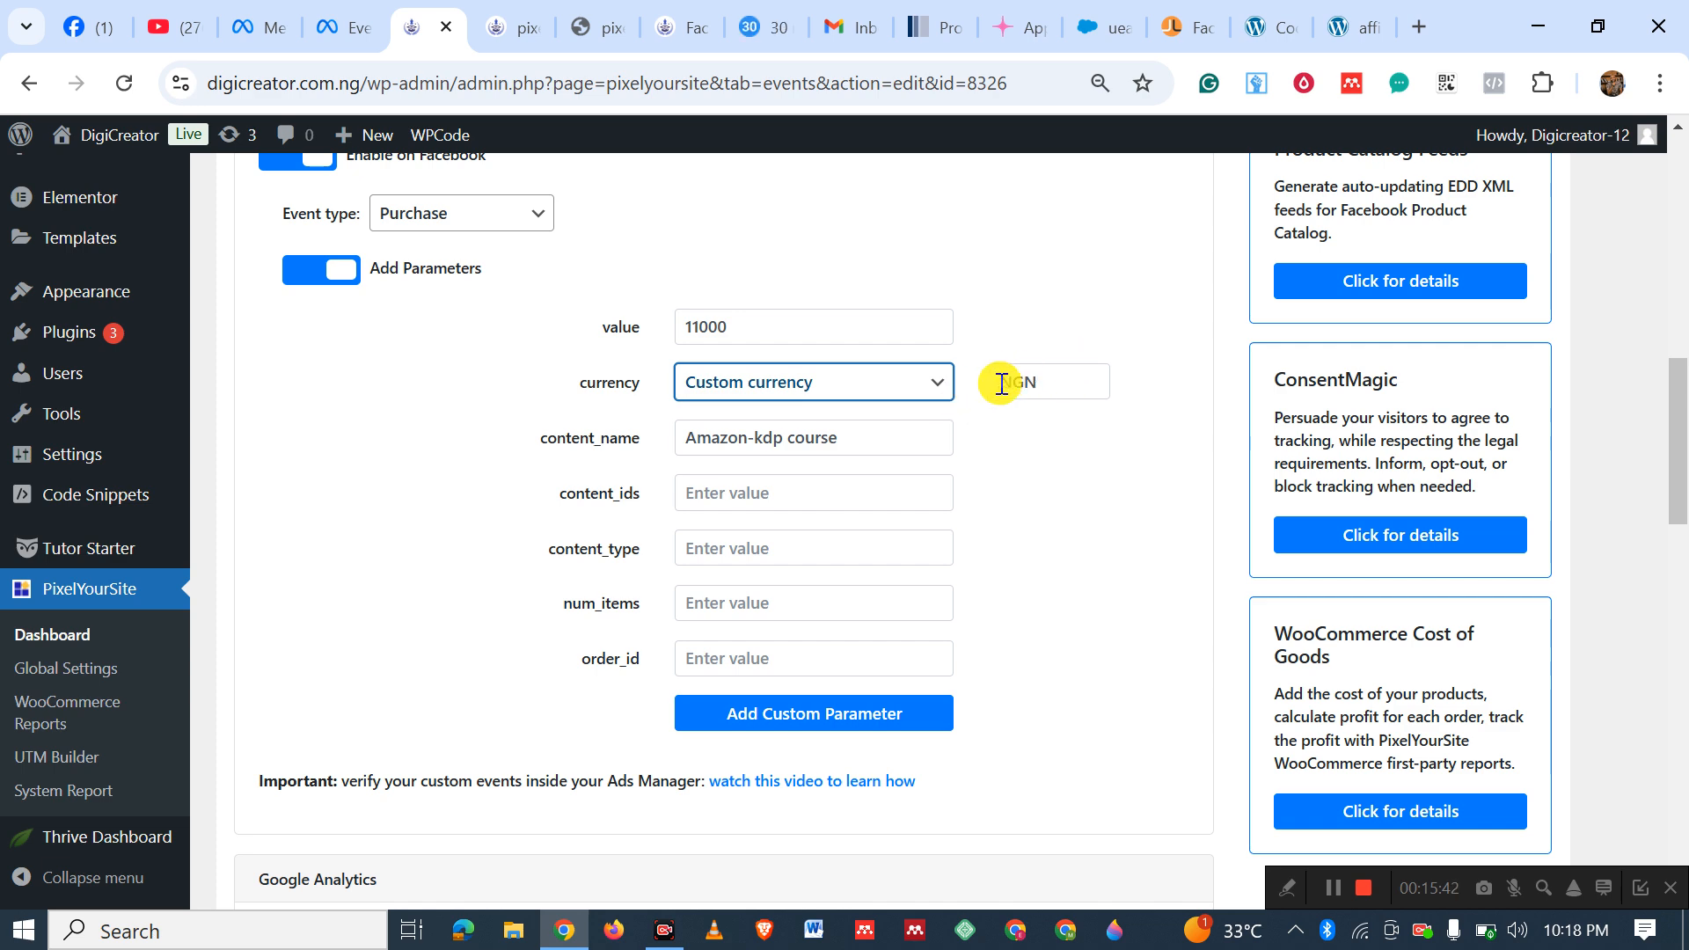
pyautogui.moveTo(1678, 398); pyautogui.dragTo(1681, 814)
pyautogui.click(790, 757)
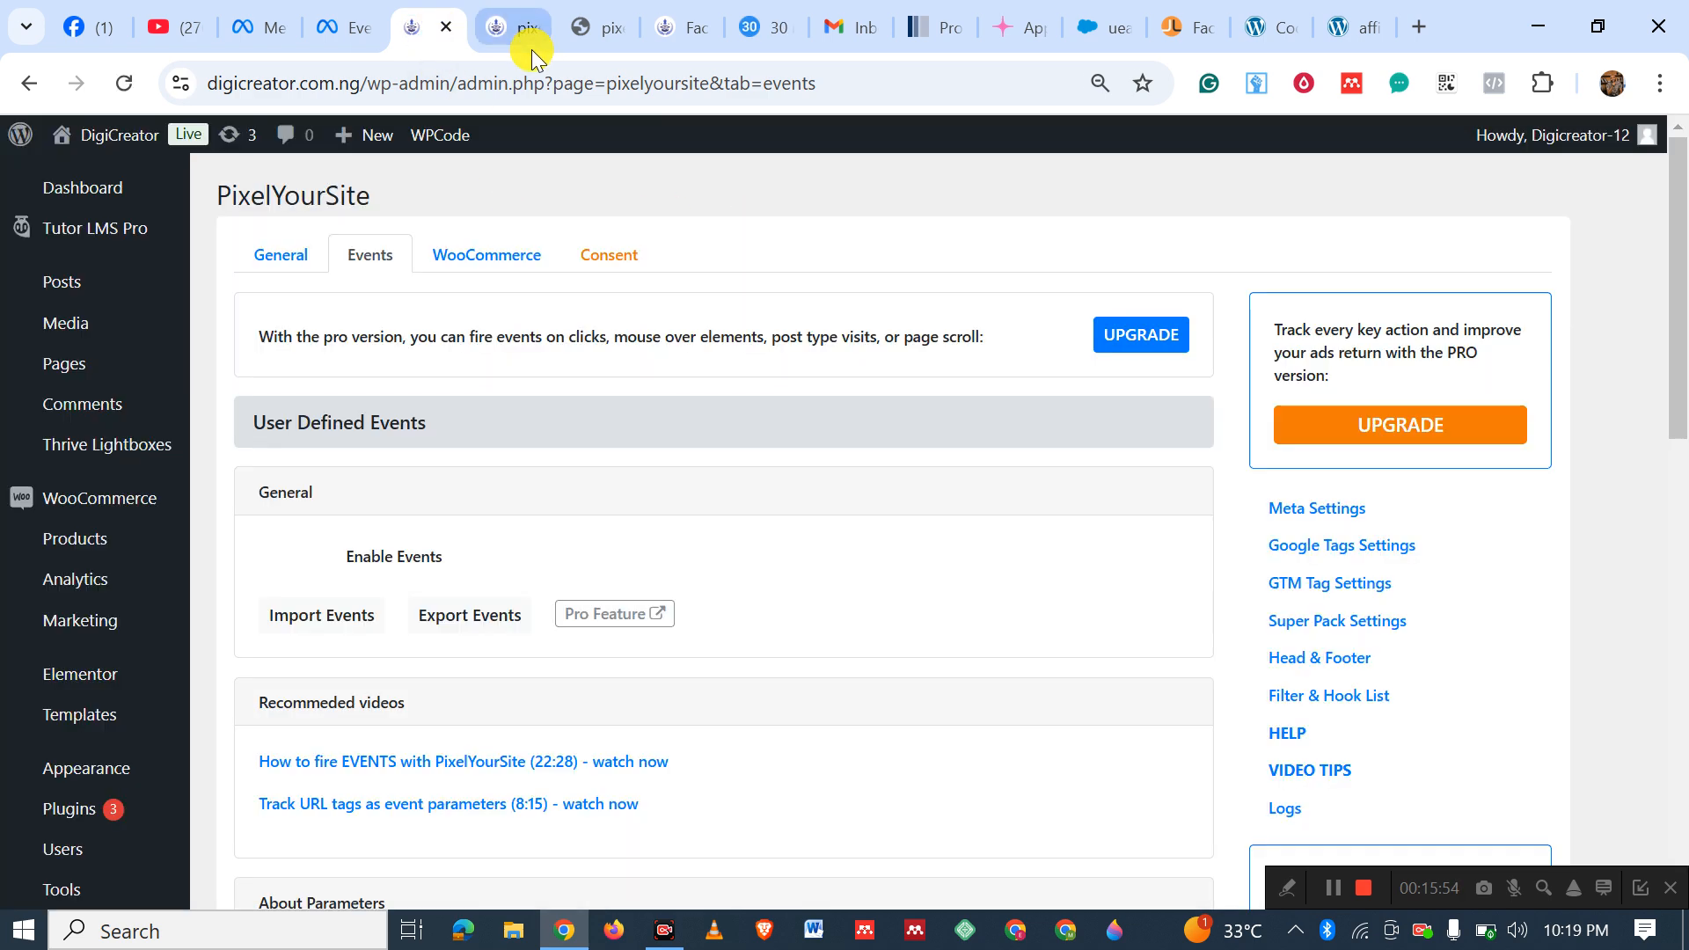
# Reload the pixelsite sales page and check the currency and value sent by the updated Purchase event in Meta Pixel Helper.
pyautogui.click(515, 40)
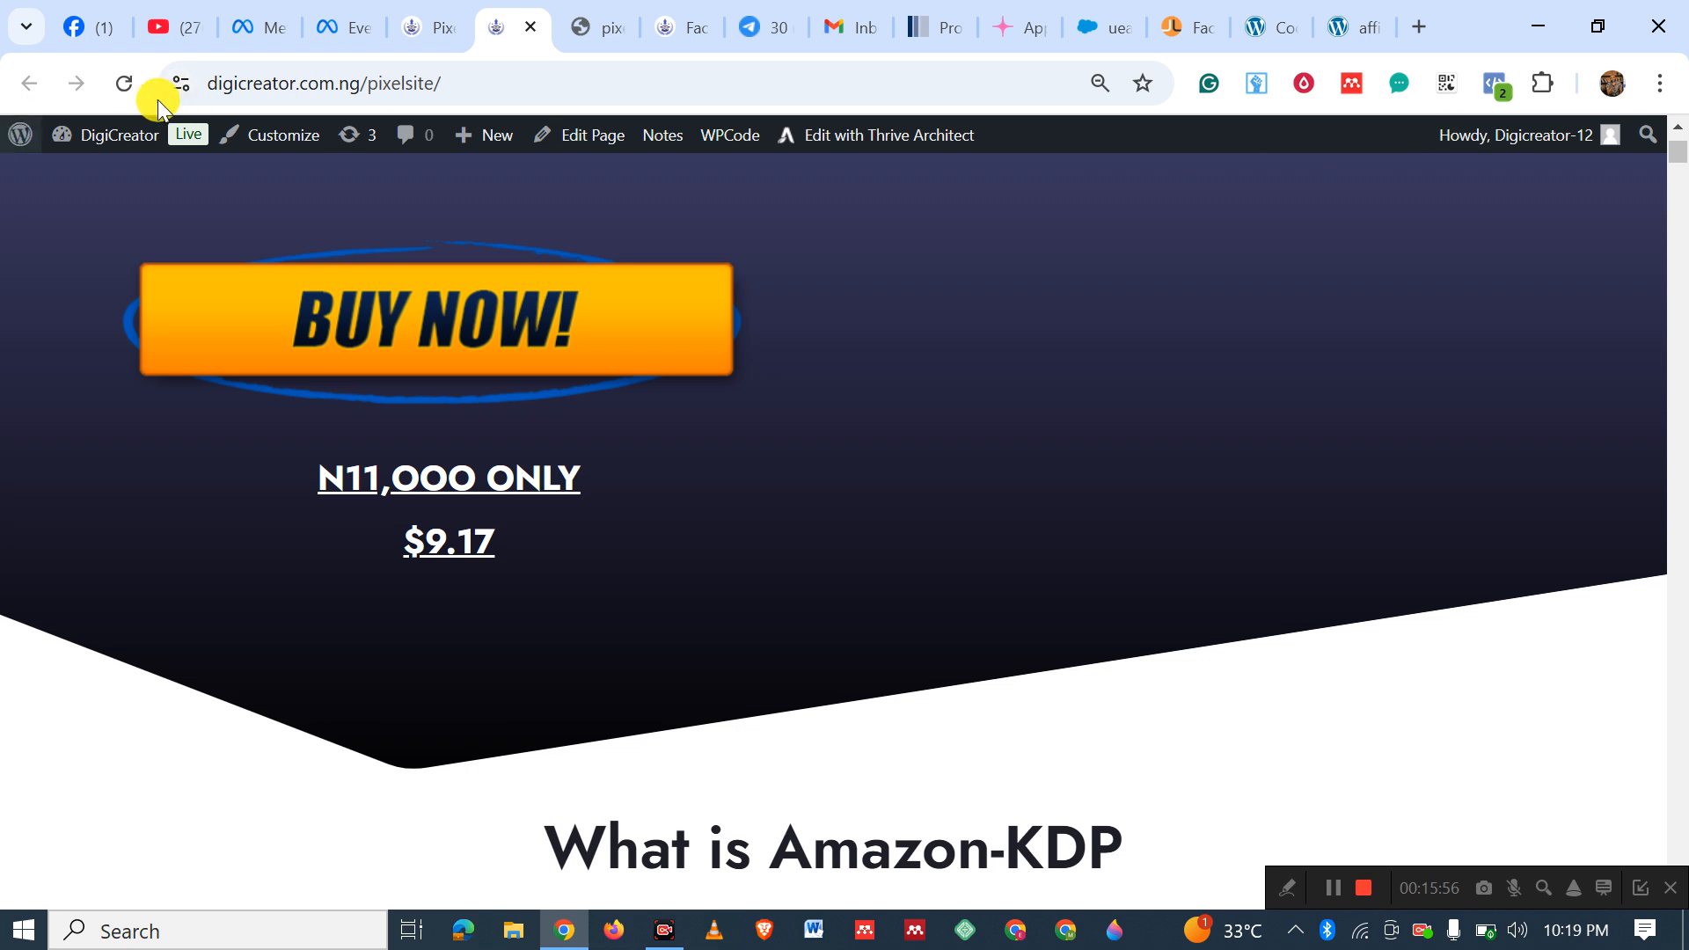
pyautogui.click(130, 85)
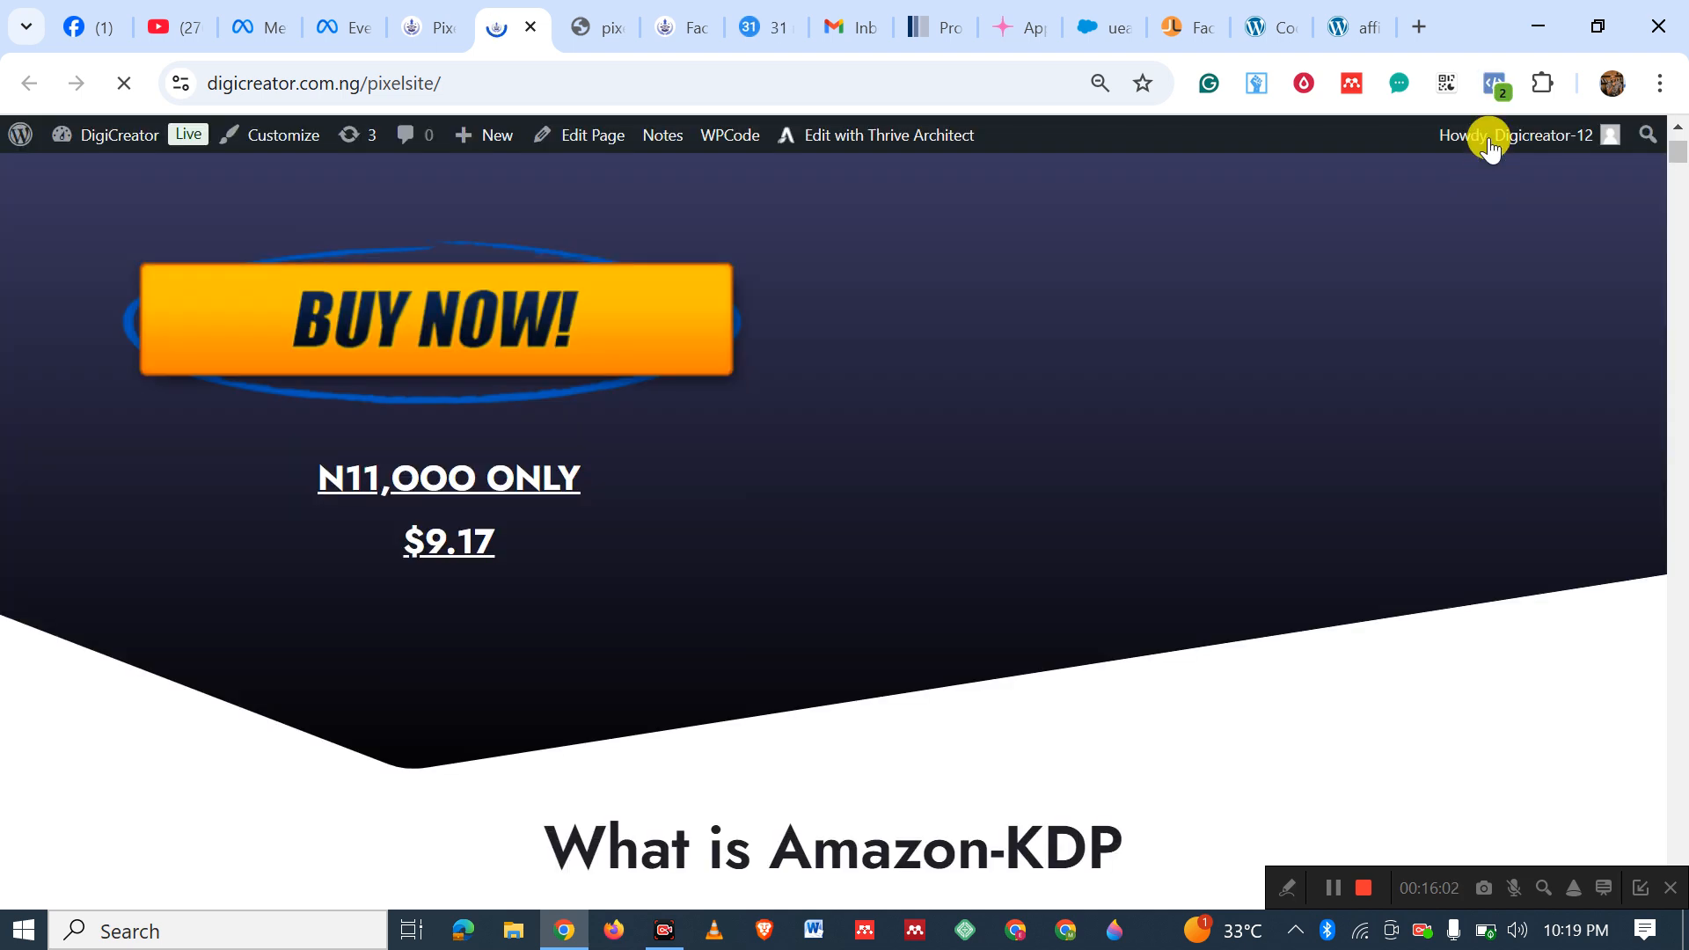
pyautogui.click(1497, 85)
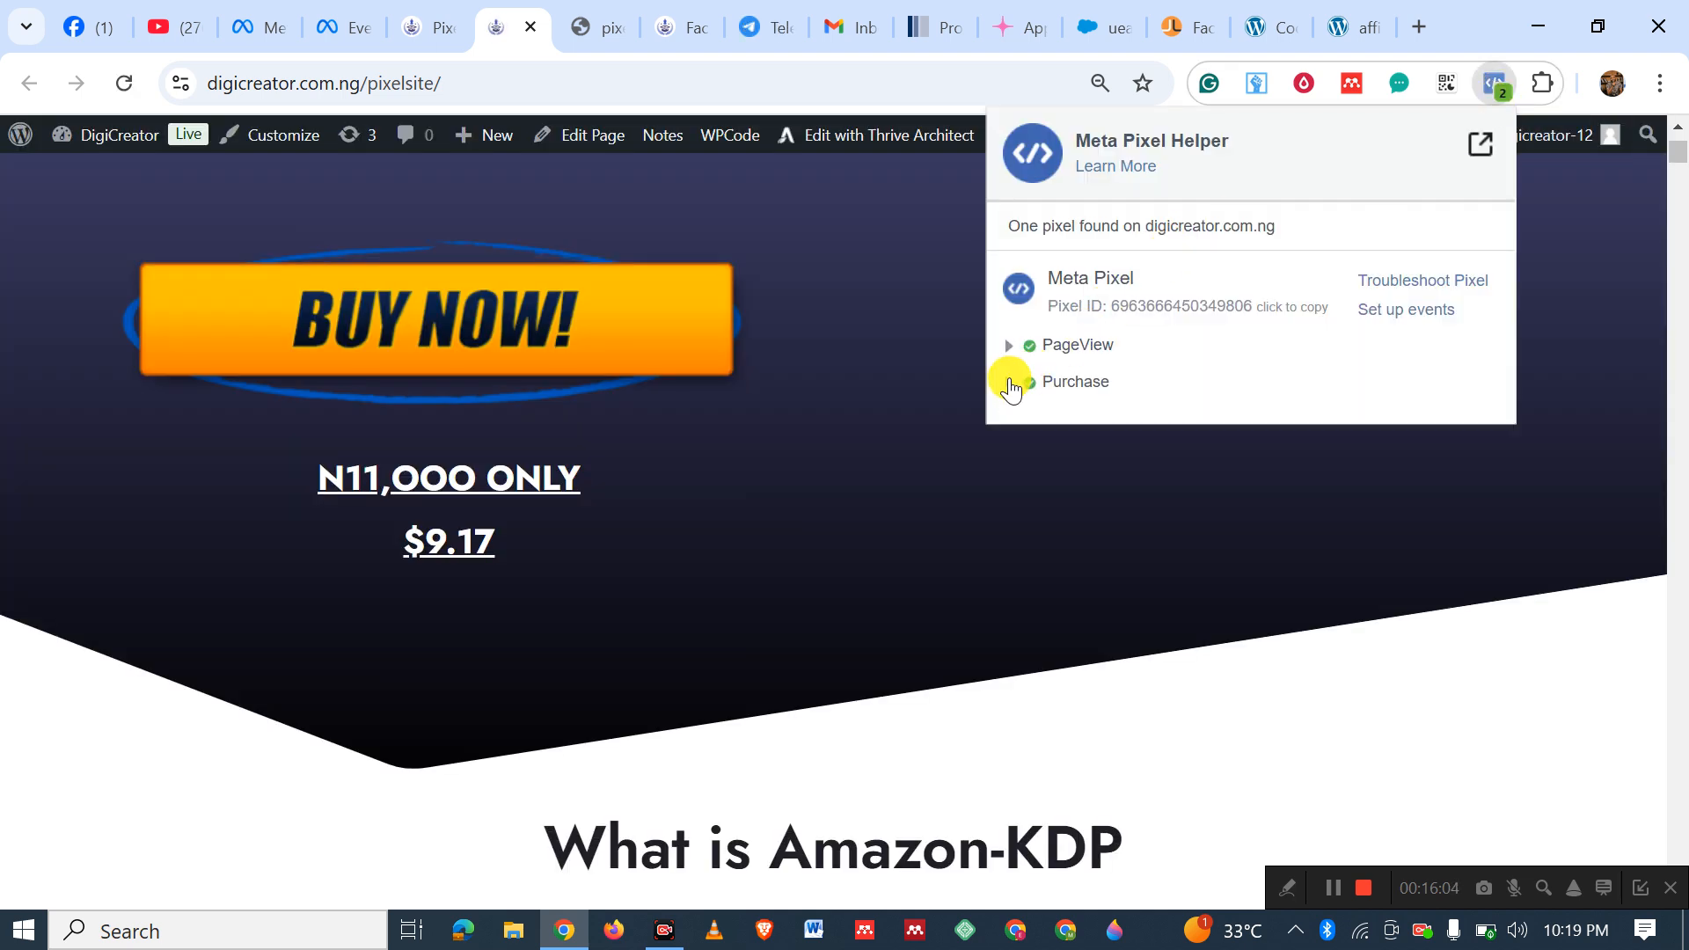
pyautogui.click(1010, 383)
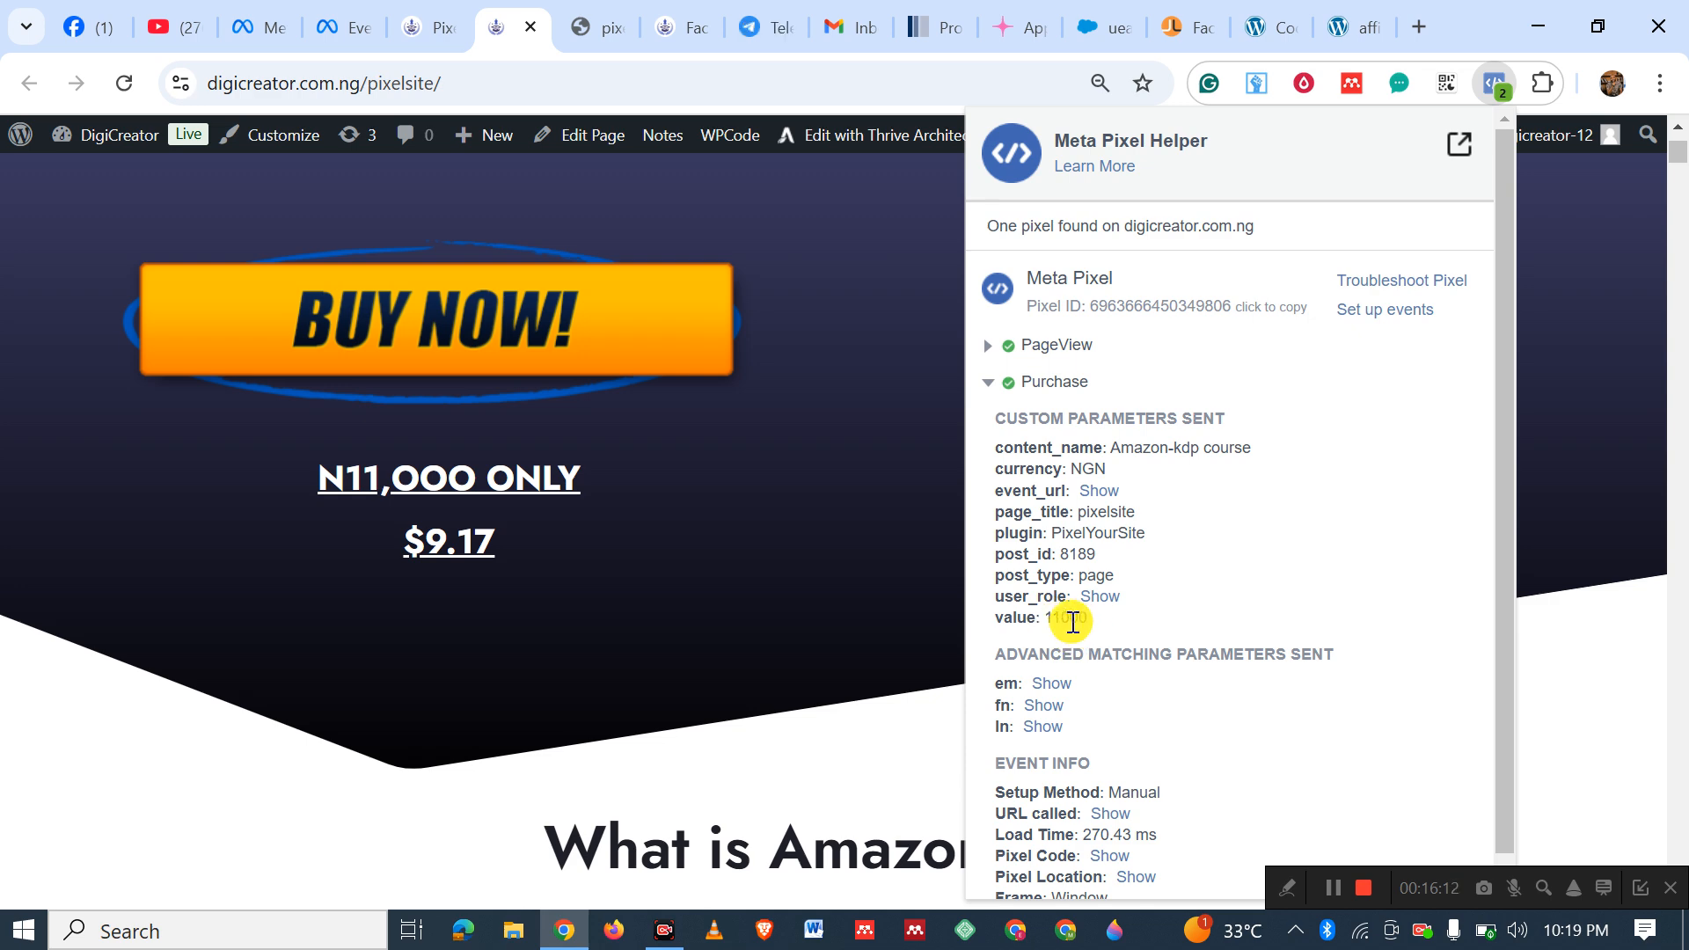
pyautogui.click(1501, 90)
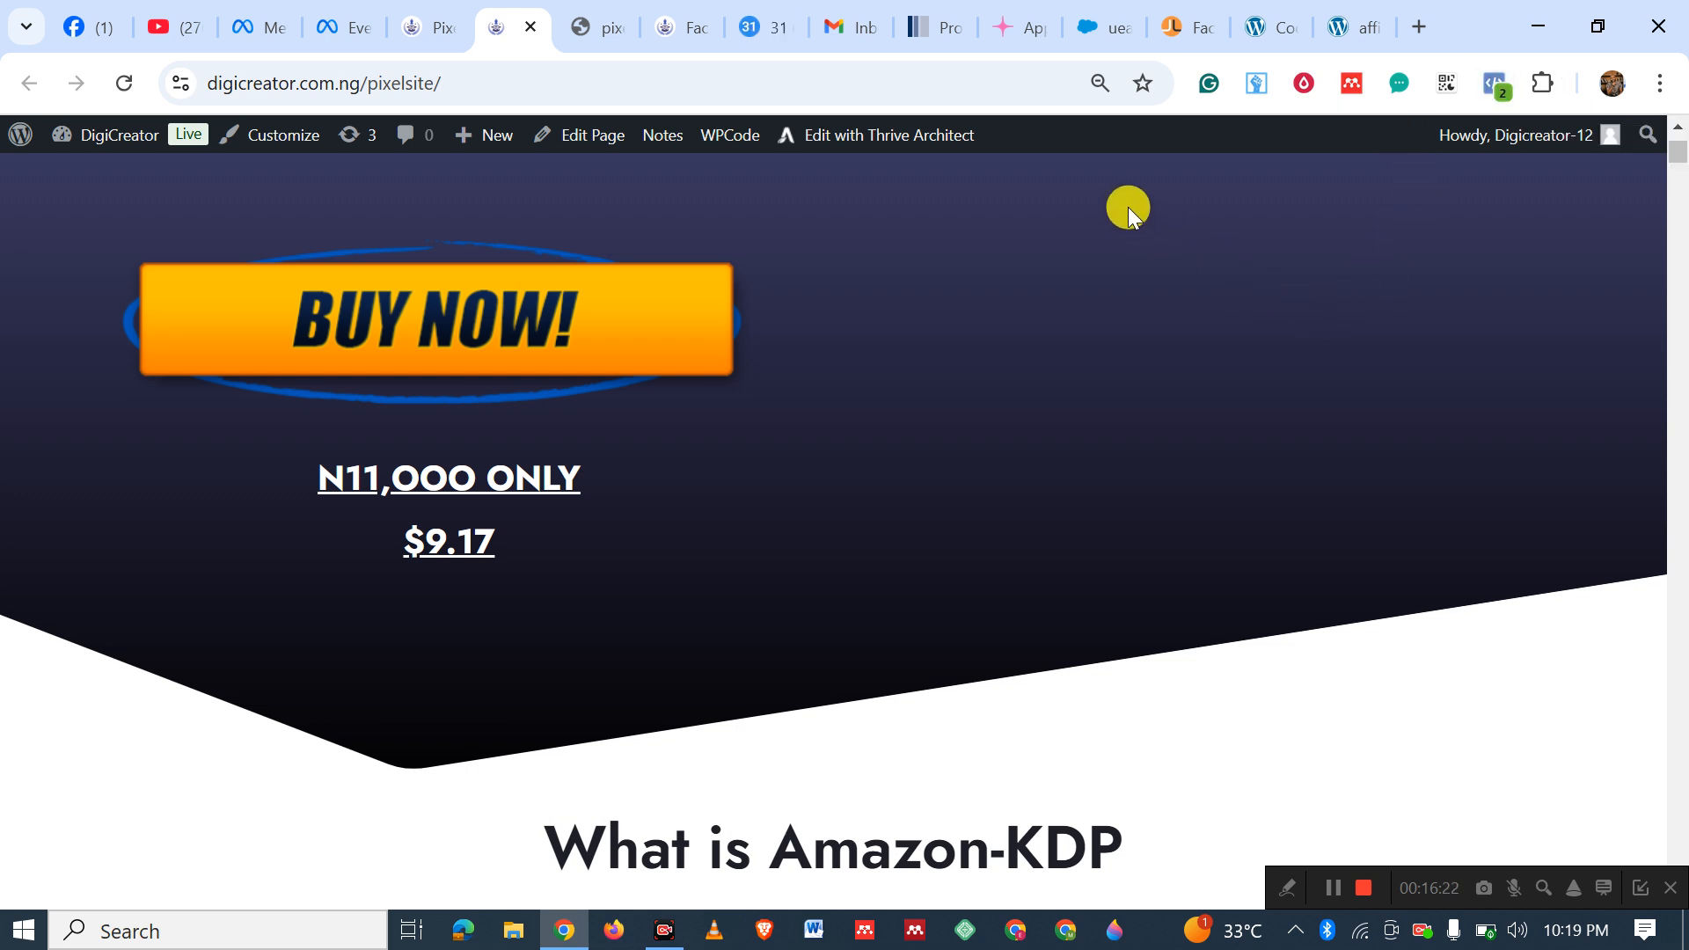
# View the facebook-ads-like-a-pro course page, from its course content list up to the intro video and pricing.
pyautogui.click(690, 40)
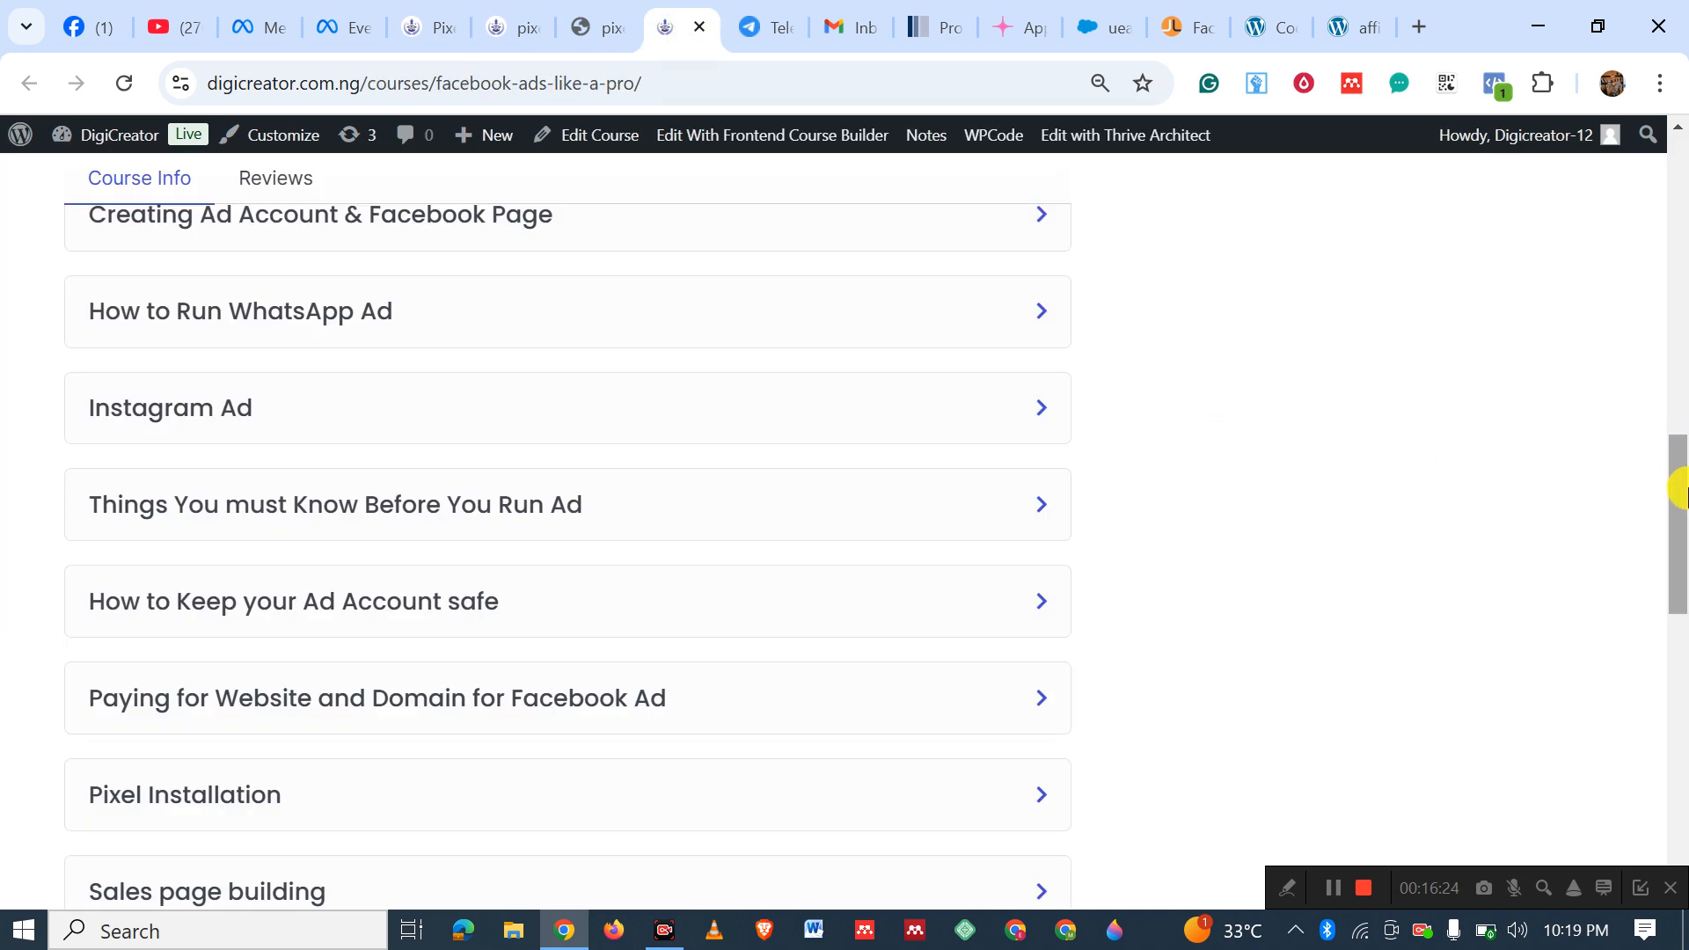
pyautogui.moveTo(1675, 528); pyautogui.dragTo(1648, 309)
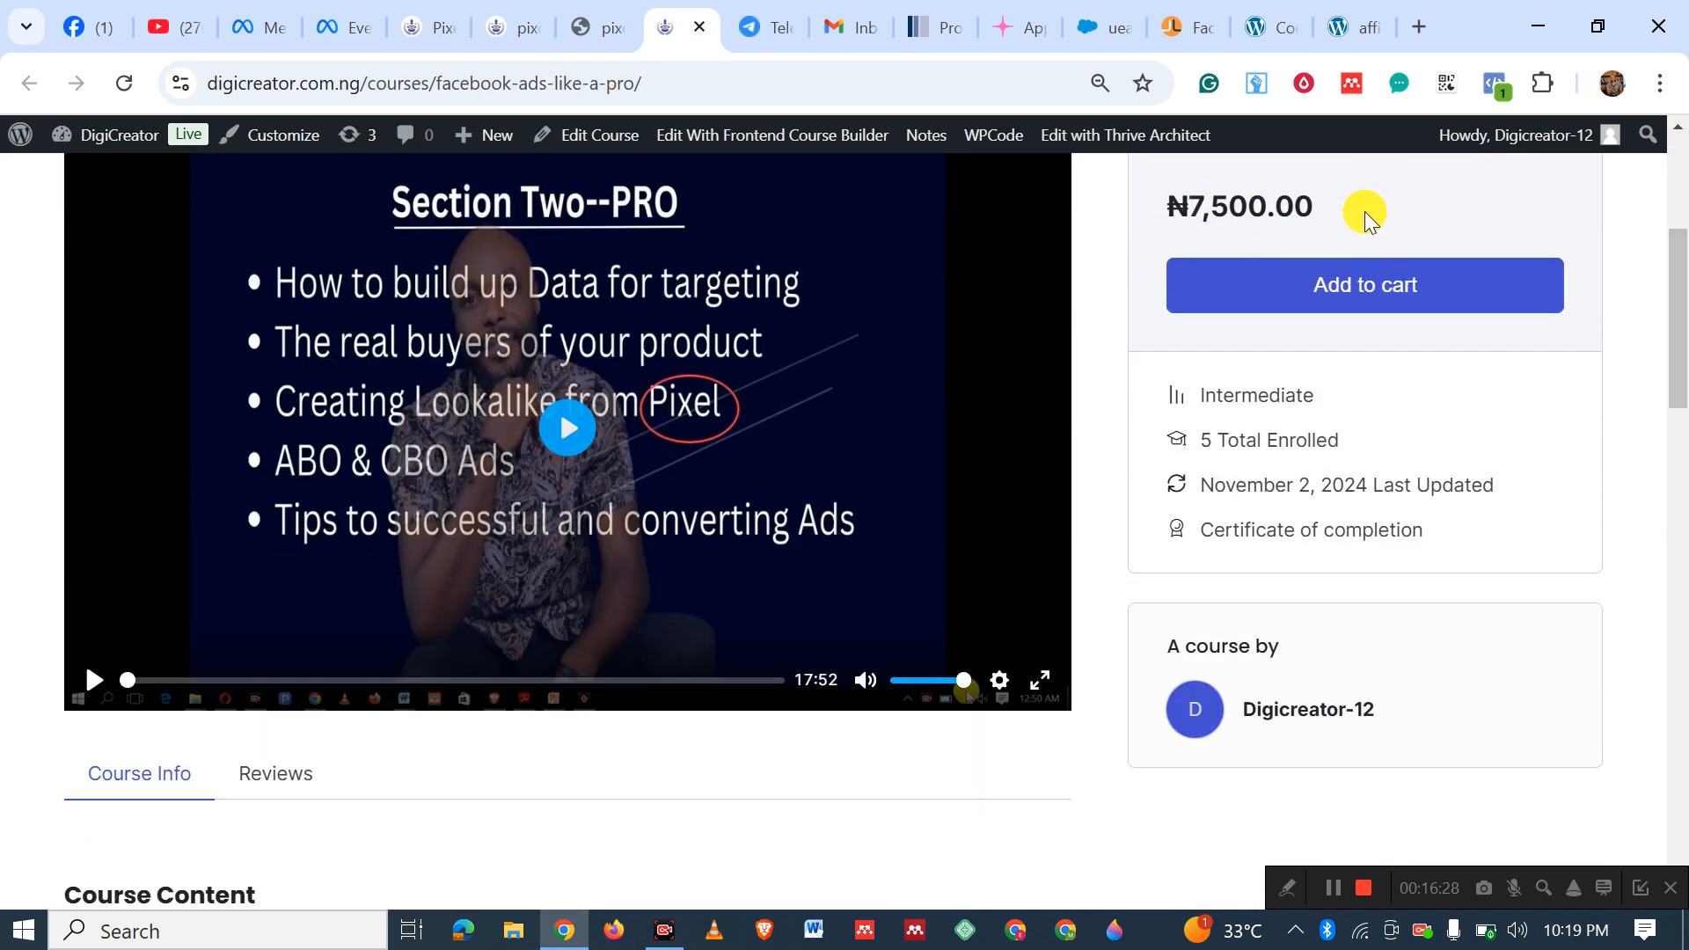